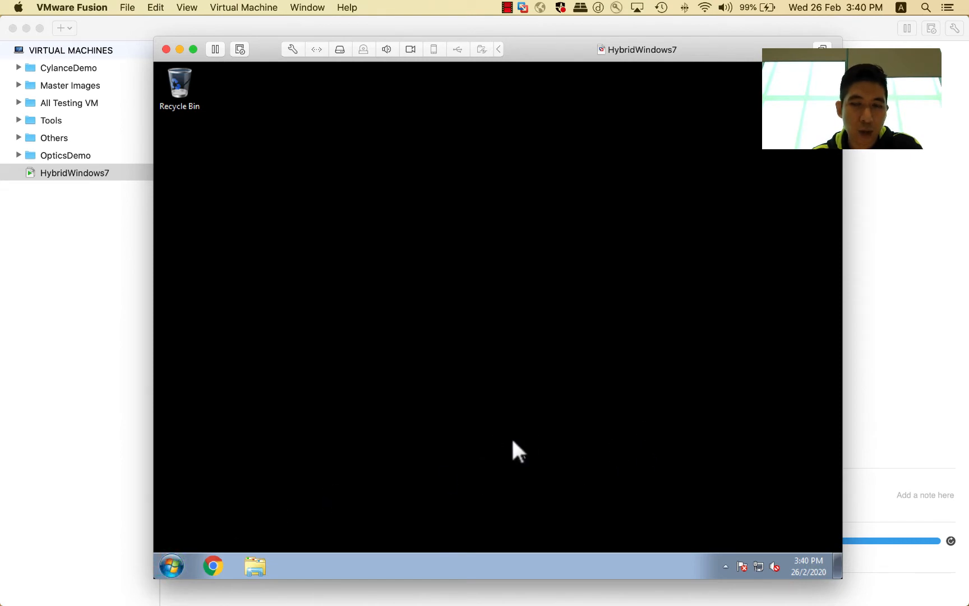
Step: Import the CylanceHYBRID_1.4.4.ova file from the Desktop's _CylanceContent V2 > Cylance Agents & Images > Hybrid folder
left_click(22, 317)
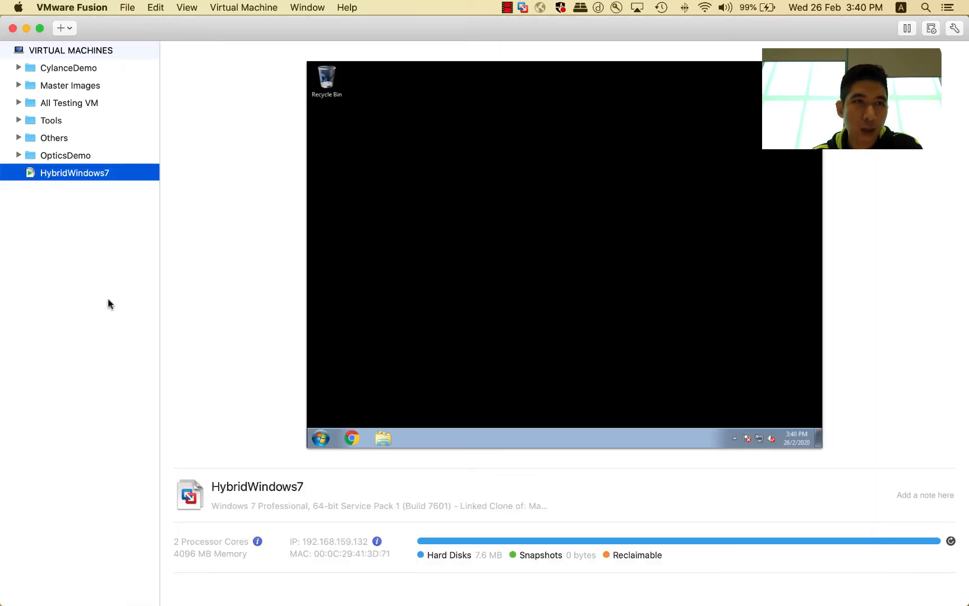
left_click(127, 8)
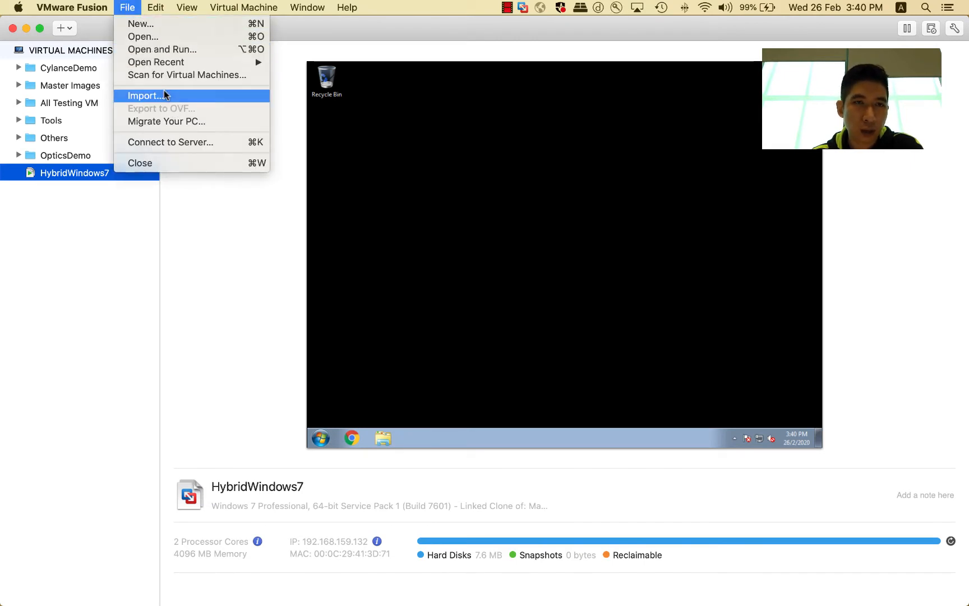
left_click(144, 95)
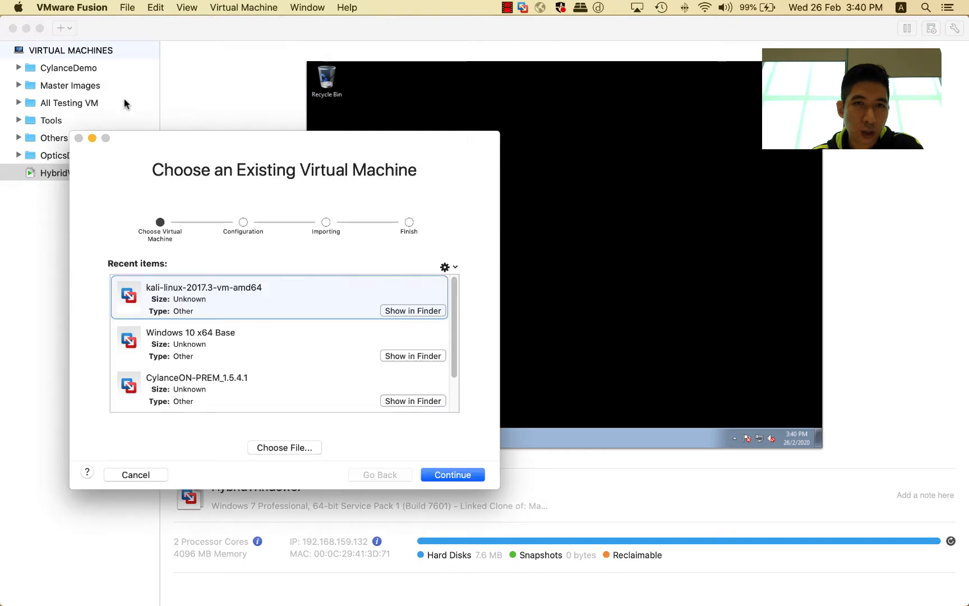
left_click(301, 447)
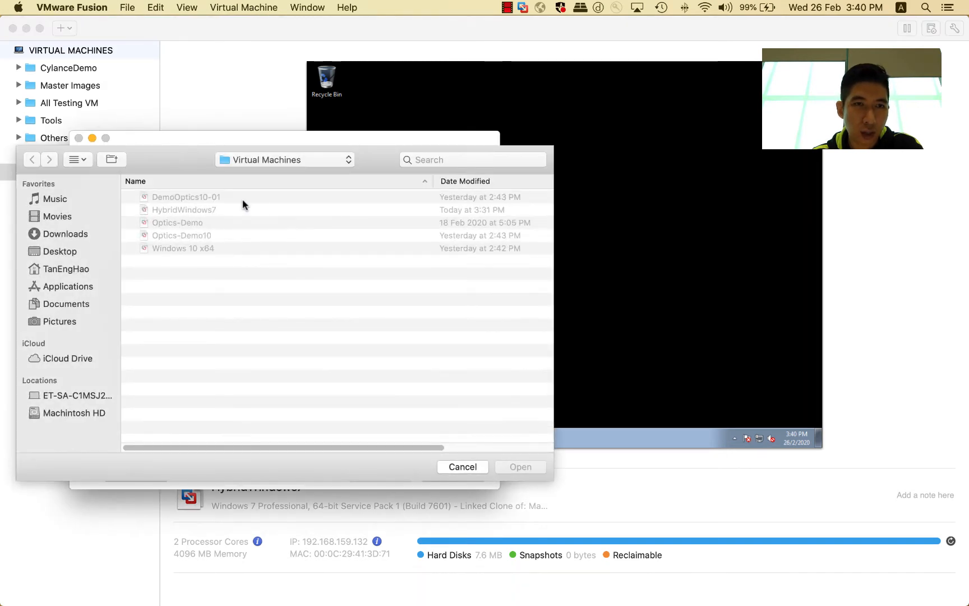
left_click(65, 250)
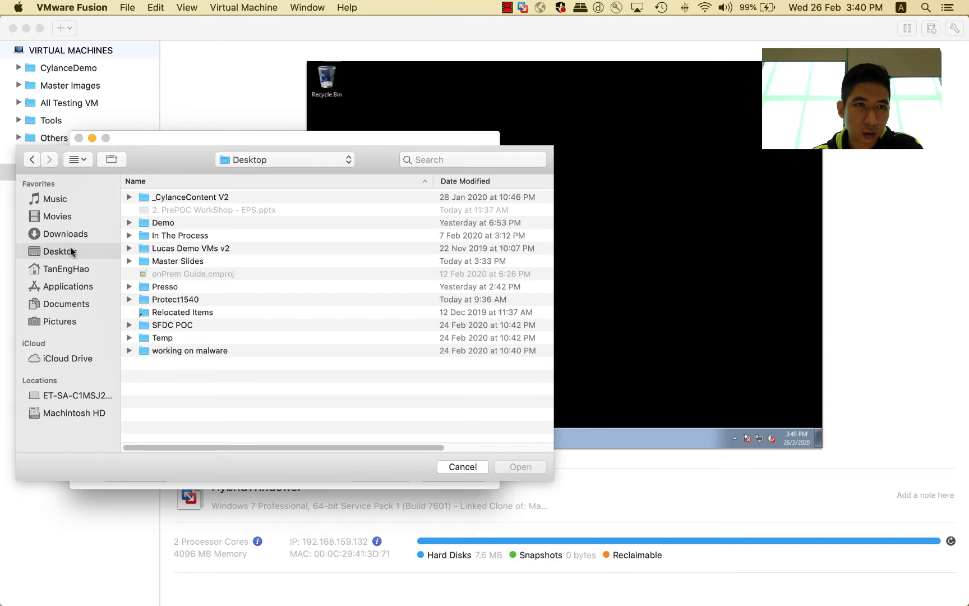
double_click(212, 197)
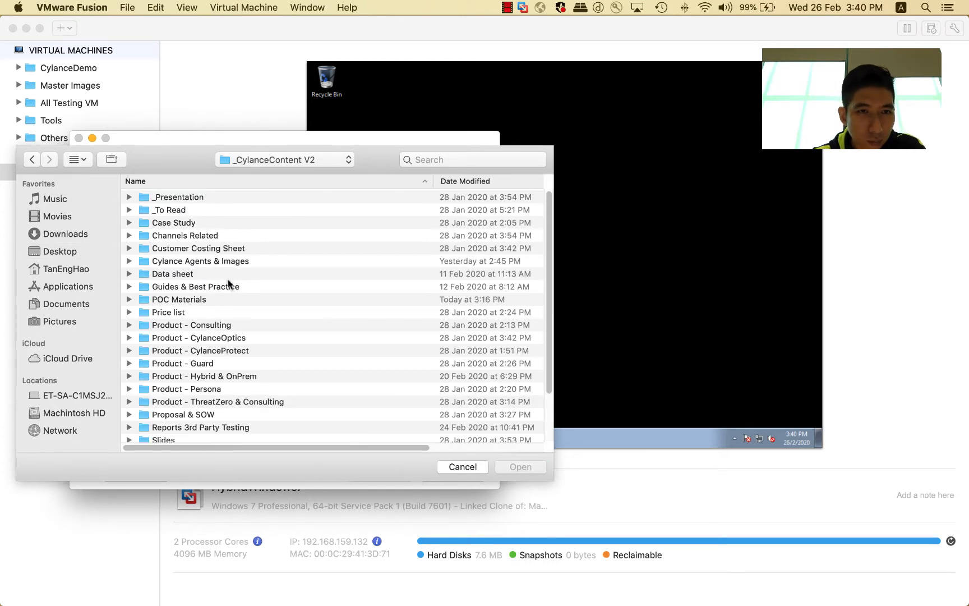
scroll(232, 297, "down", 1)
scroll(232, 297, "up", 1)
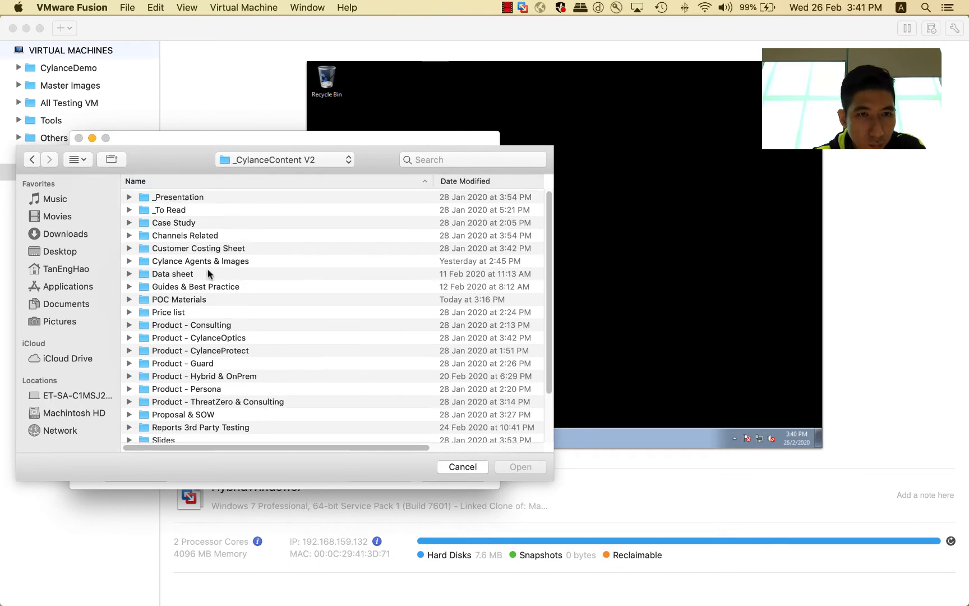
double_click(212, 260)
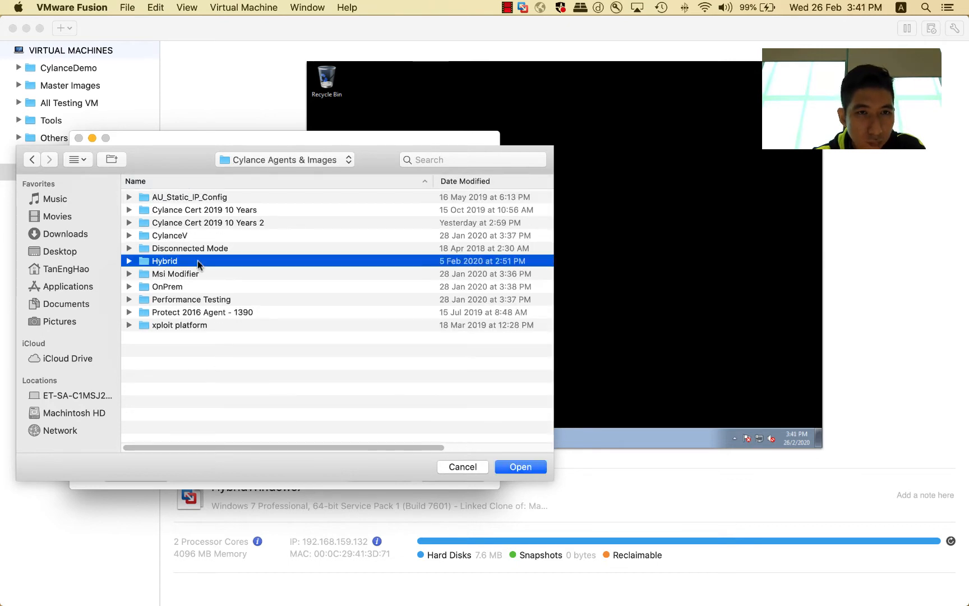
double_click(197, 260)
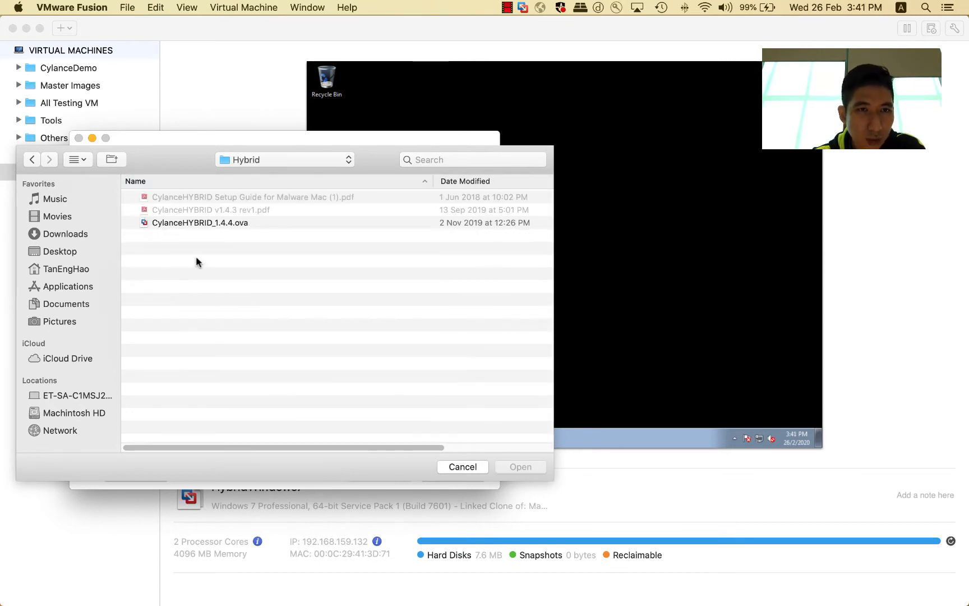
left_click(192, 225)
left_click(503, 467)
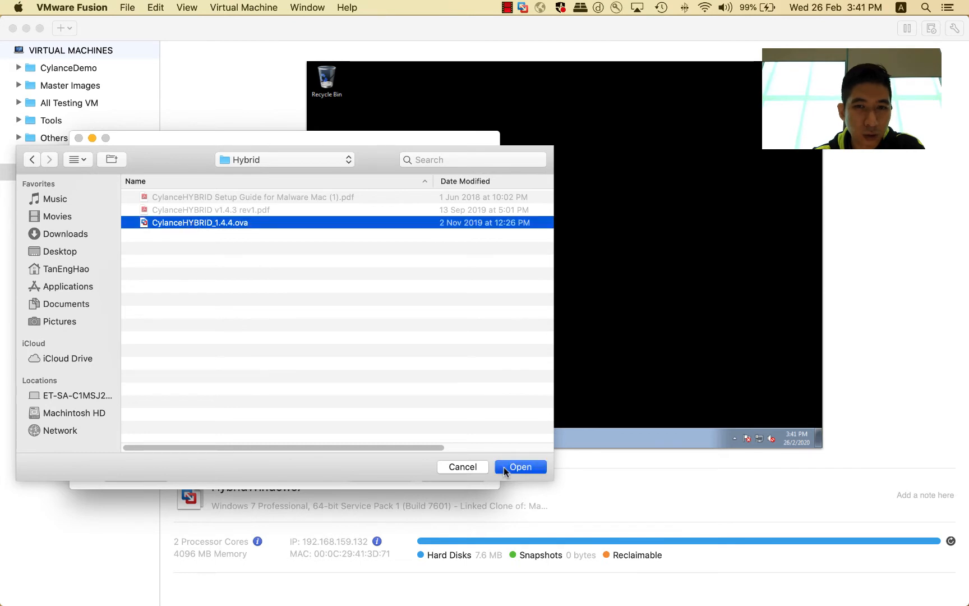
Step: Continue through the import configuration and save the virtual machine as CylanceHYBRID_1.4.4 in the Virtual Machines folder
left_click(465, 476)
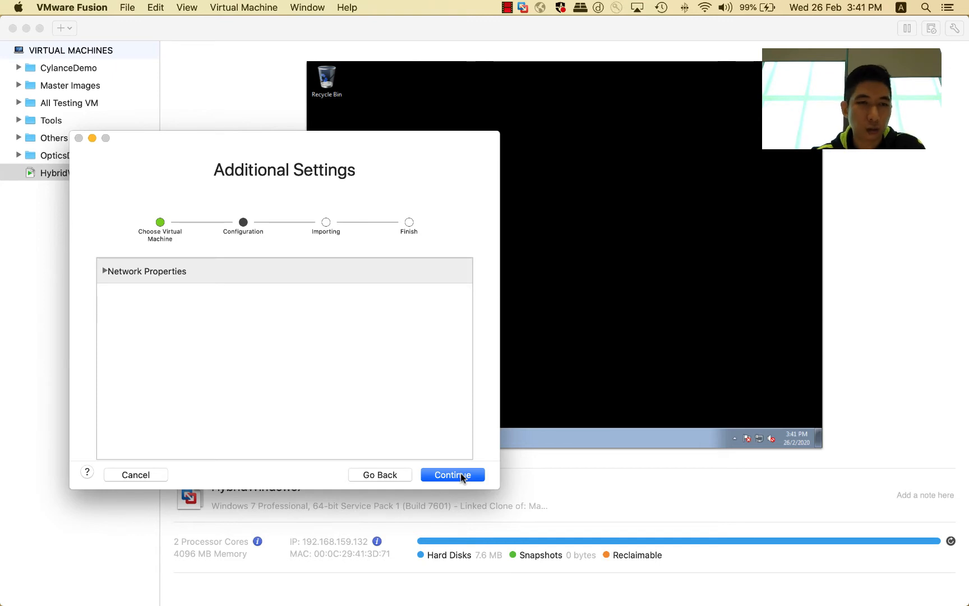
left_click(461, 474)
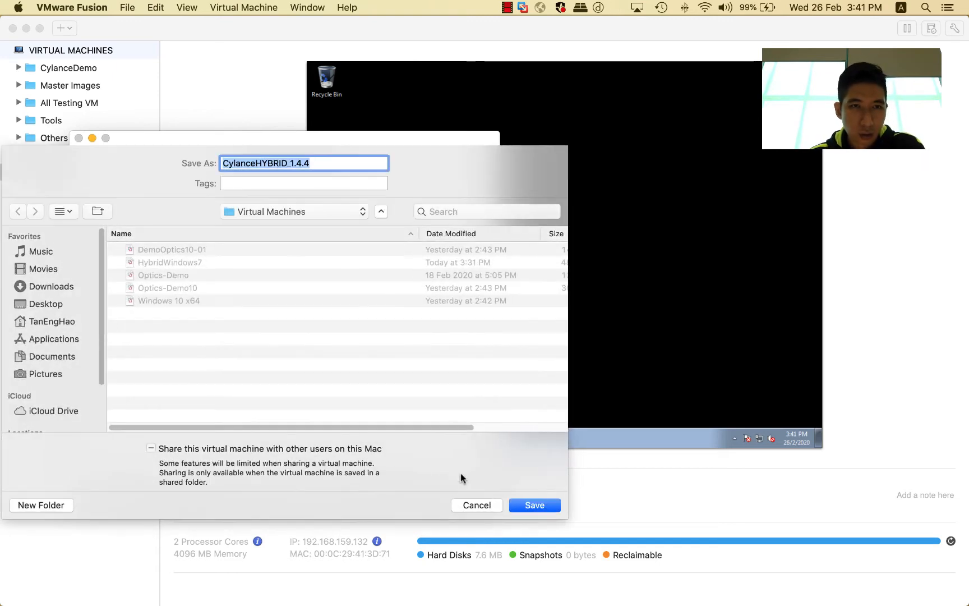
left_click(538, 505)
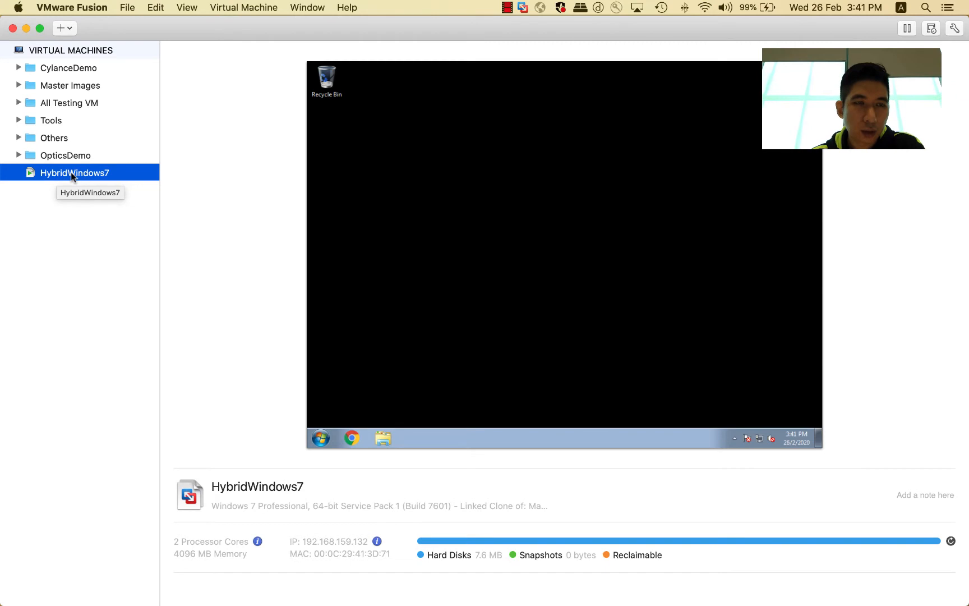
Step: Open the HybridWindows7 virtual machine window and move it beside the Mac desktop icons
double_click(72, 176)
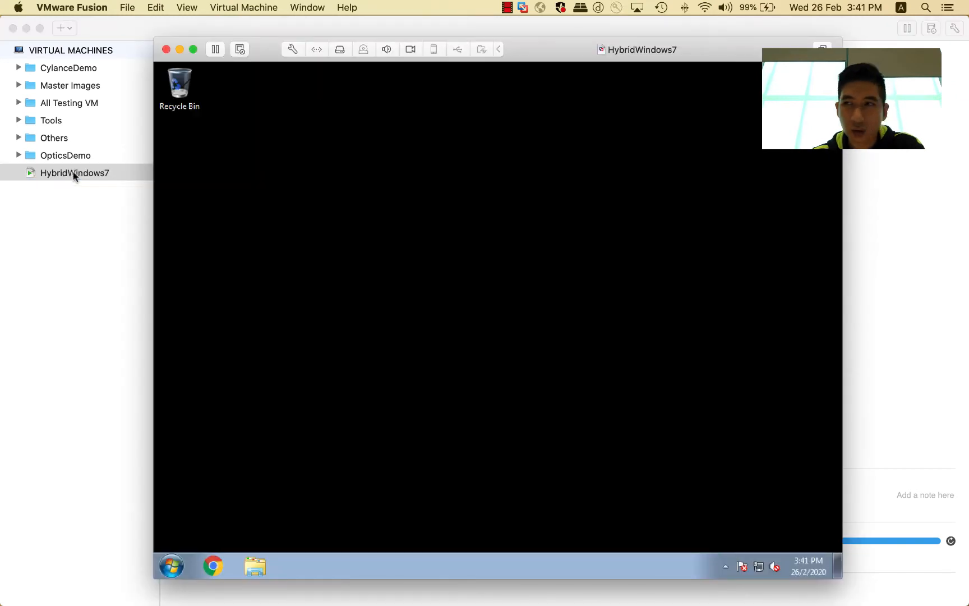
left_click_drag(585, 29, 968, 168)
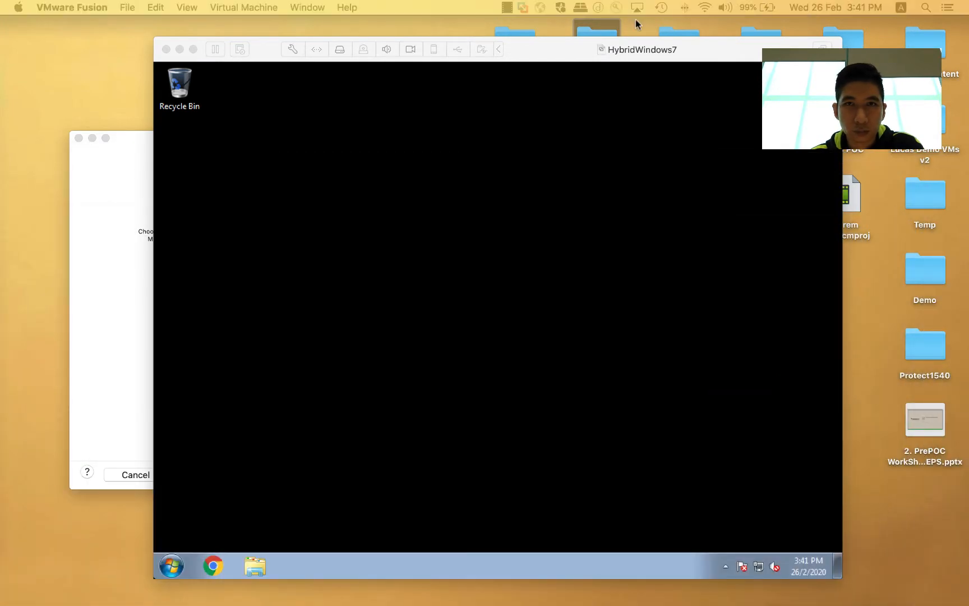
left_click_drag(552, 55, 491, 72)
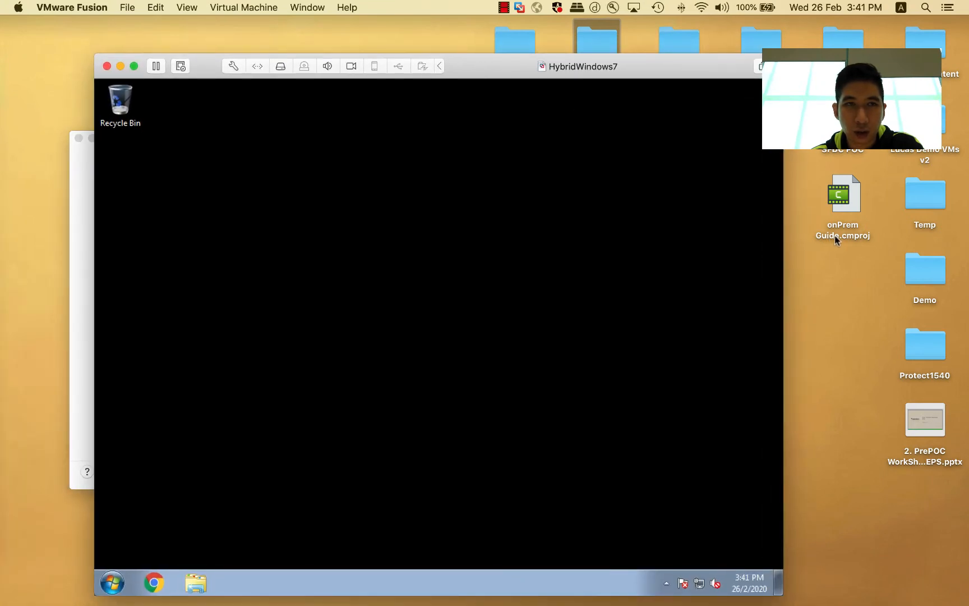
Step: Open the Demo folder on the Mac desktop to check its contents, then close it
left_click(927, 272)
double_click(927, 272)
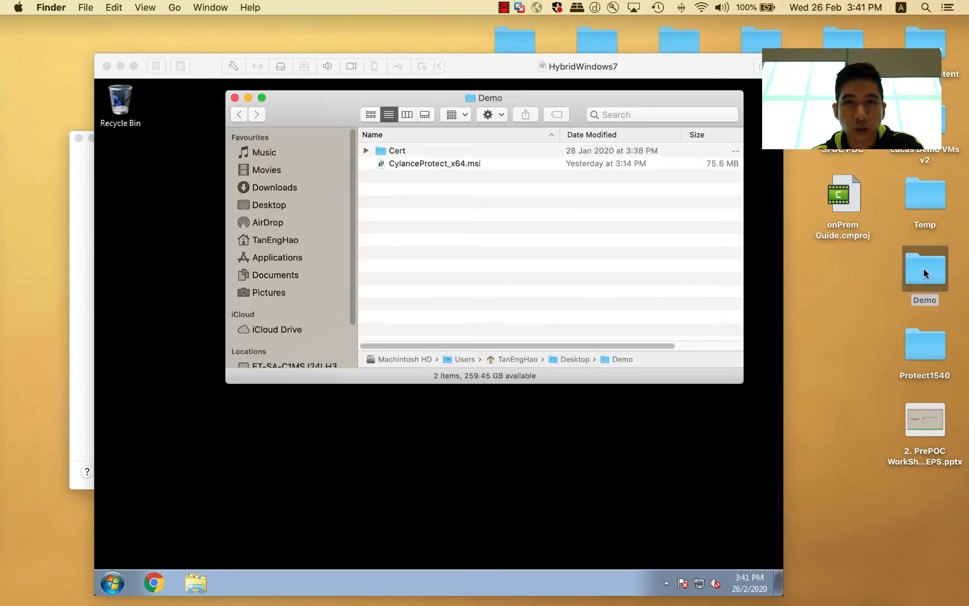
left_click(235, 97)
Step: Copy the Demo folder from the Mac desktop onto the Windows 7 VM desktop, placing it under the Recycle Bin
left_click_drag(911, 263, 268, 252)
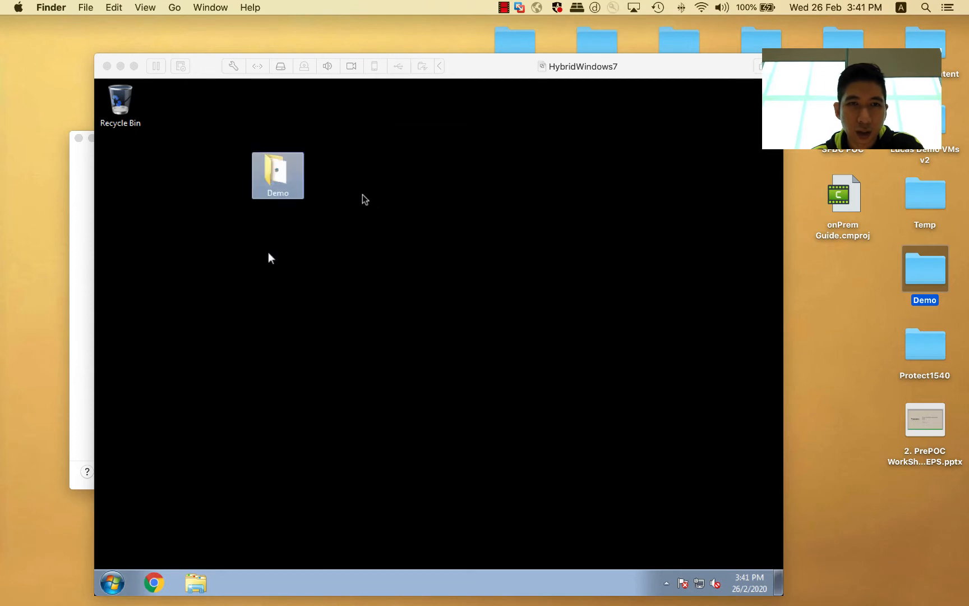
left_click_drag(278, 174, 128, 160)
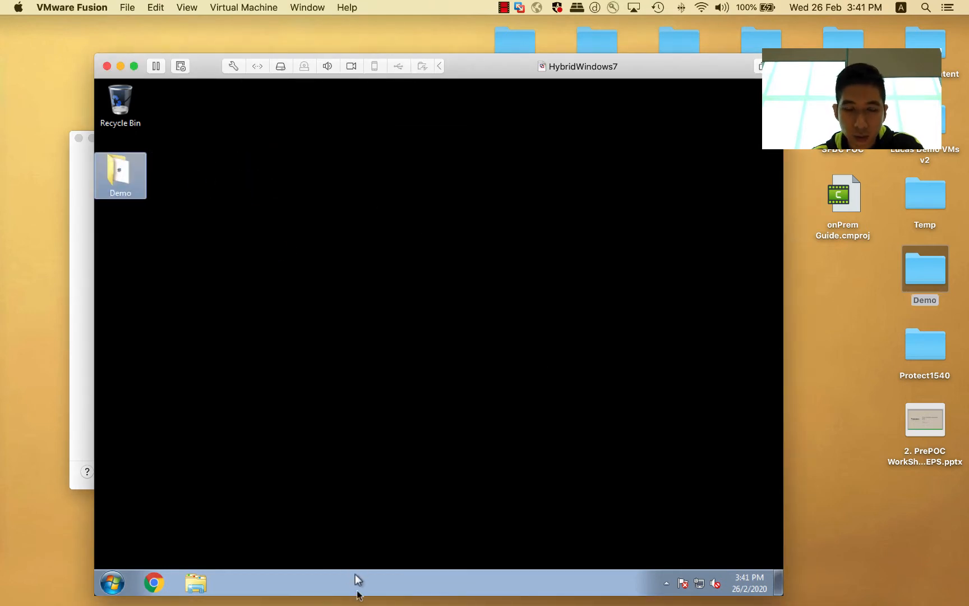
mouse_move(381, 597)
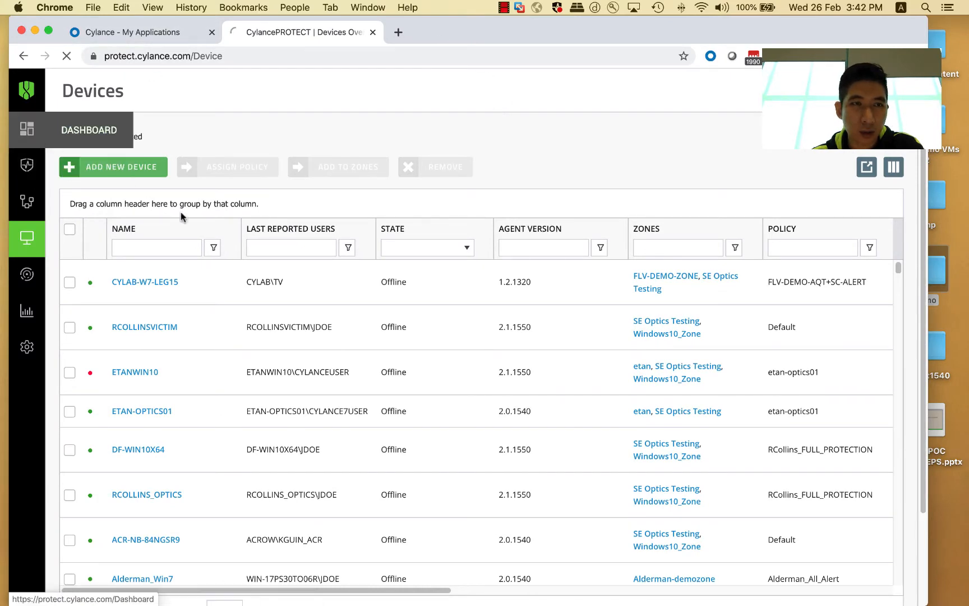
Step: Open the Application settings page in the CylancePROTECT console and maximize the browser window
left_click(31, 347)
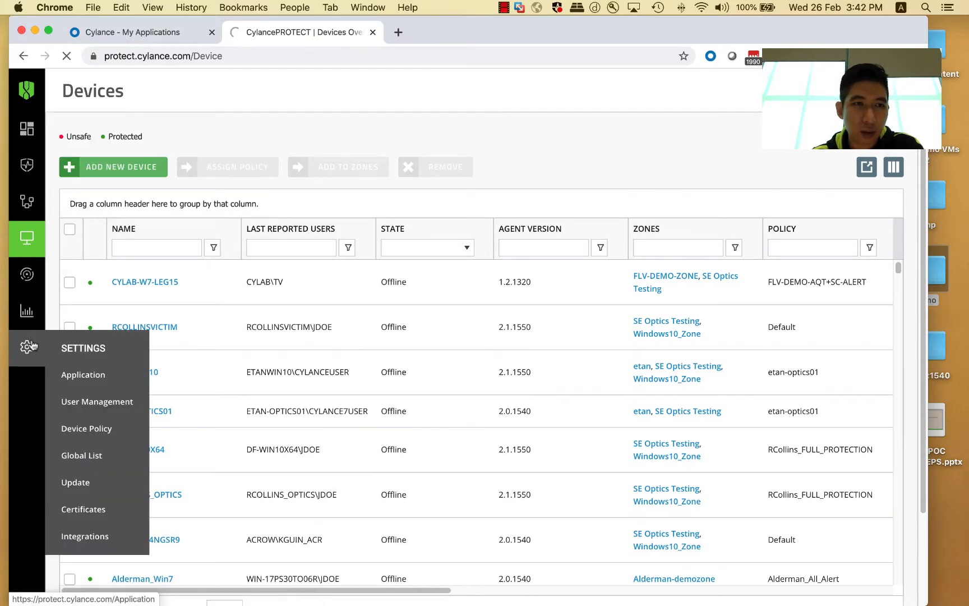
left_click(81, 375)
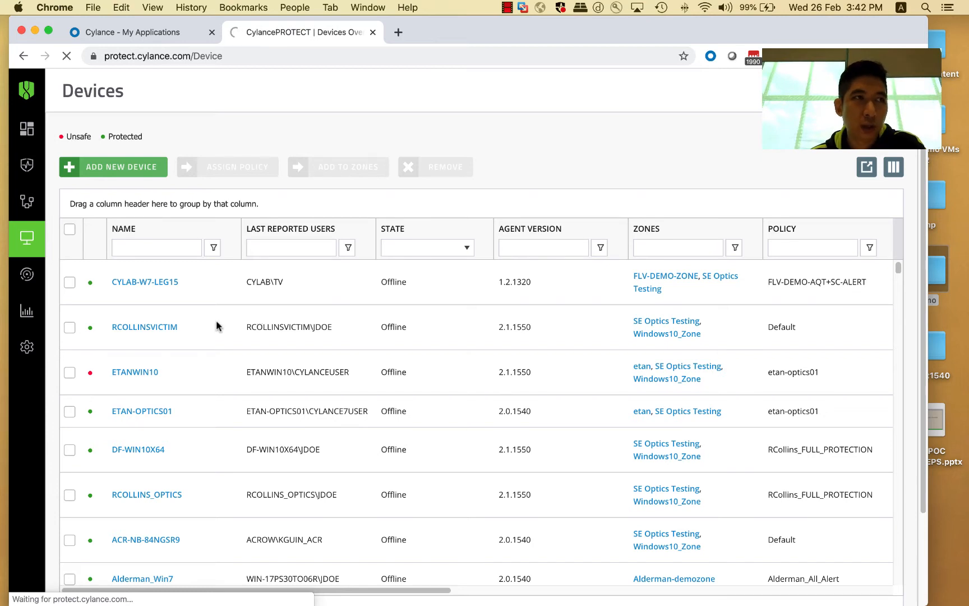
double_click(429, 33)
mouse_move(412, 604)
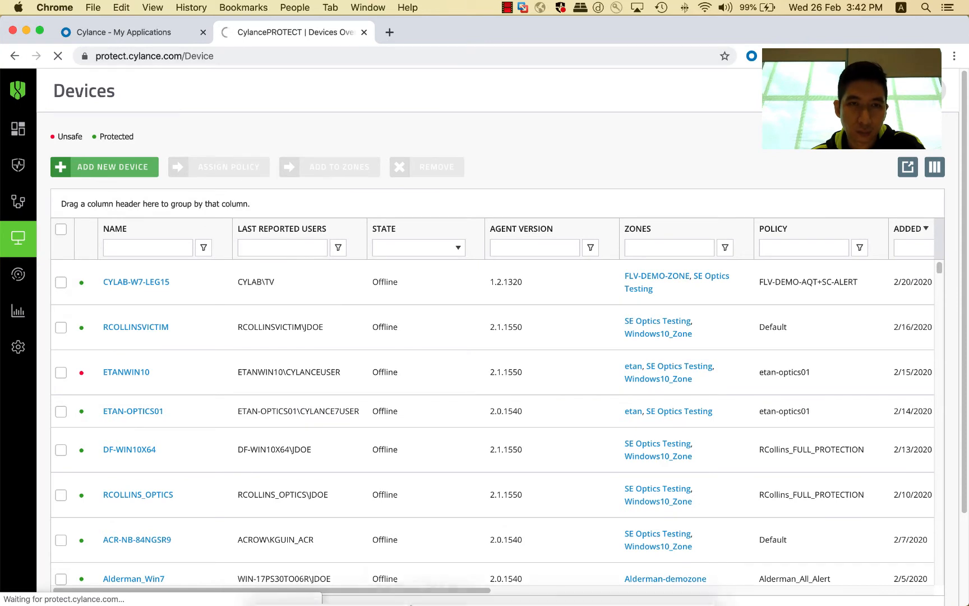
Step: Switch to VMware Fusion and move the HybridWindows7 VM window to the lower right
left_click(497, 589)
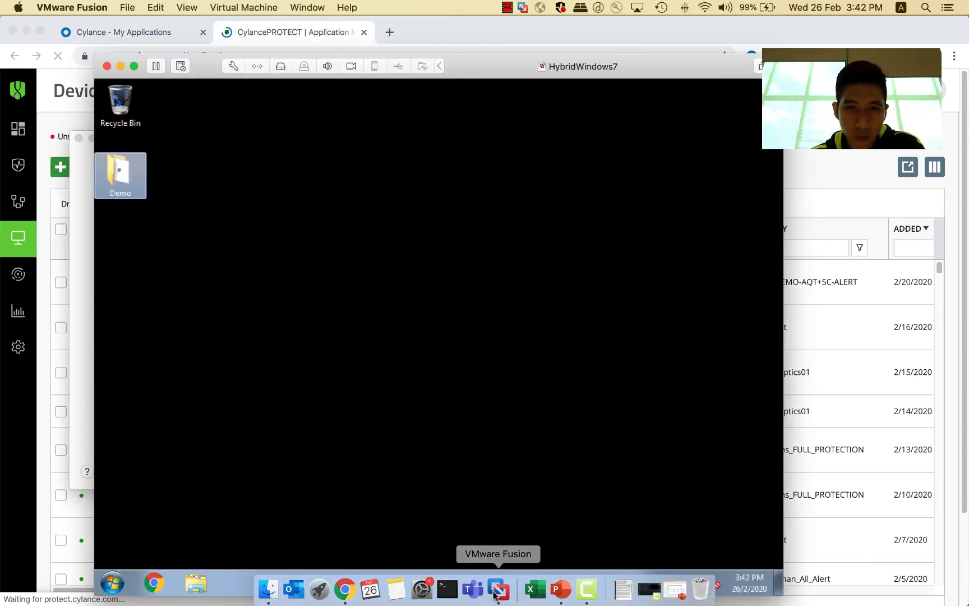
left_click_drag(480, 68, 733, 471)
Step: Move the import summary dialog and finish the CylanceHYBRID_1.4.4 import wizard
left_click(368, 316)
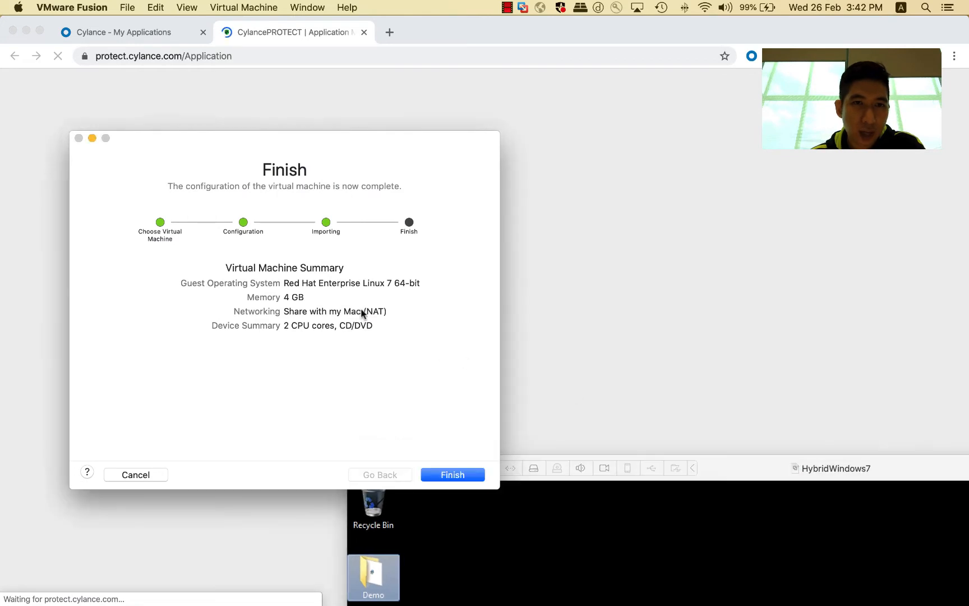
left_click_drag(327, 156, 461, 140)
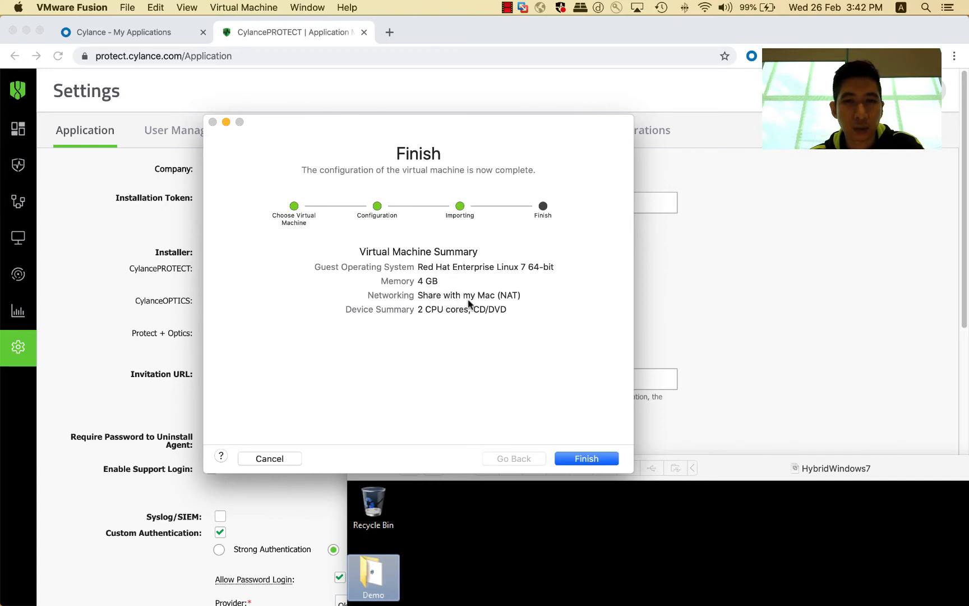
left_click(584, 459)
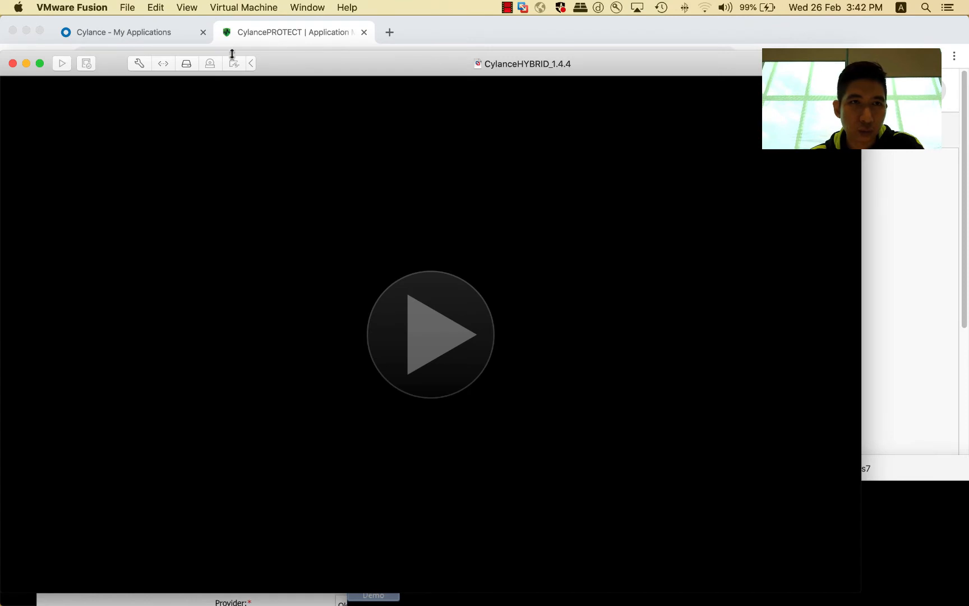
Step: Reposition and resize the CylanceHYBRID_1.4.4 virtual machine window
left_click(246, 6)
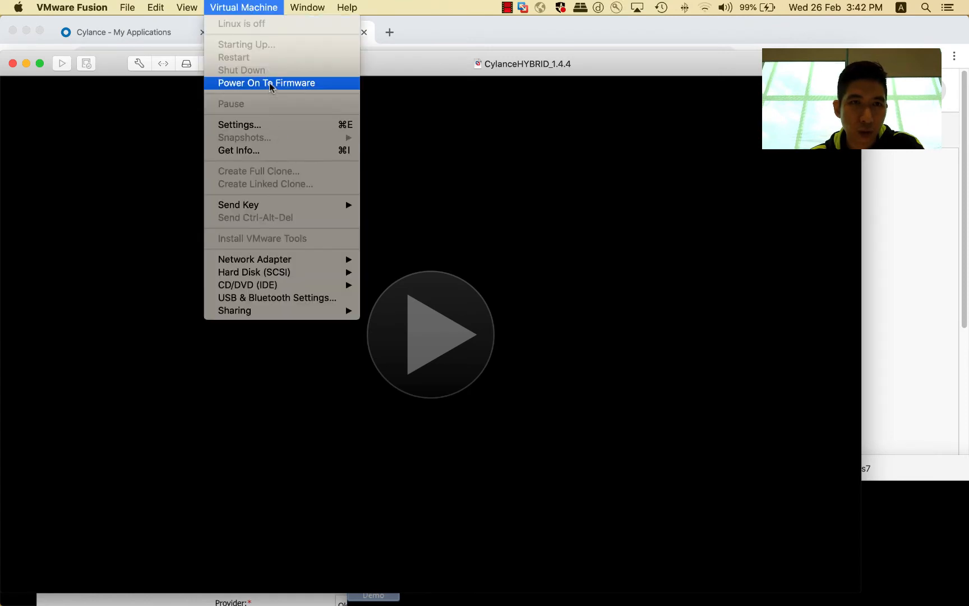
left_click(481, 77)
left_click_drag(428, 67, 487, 71)
double_click(487, 71)
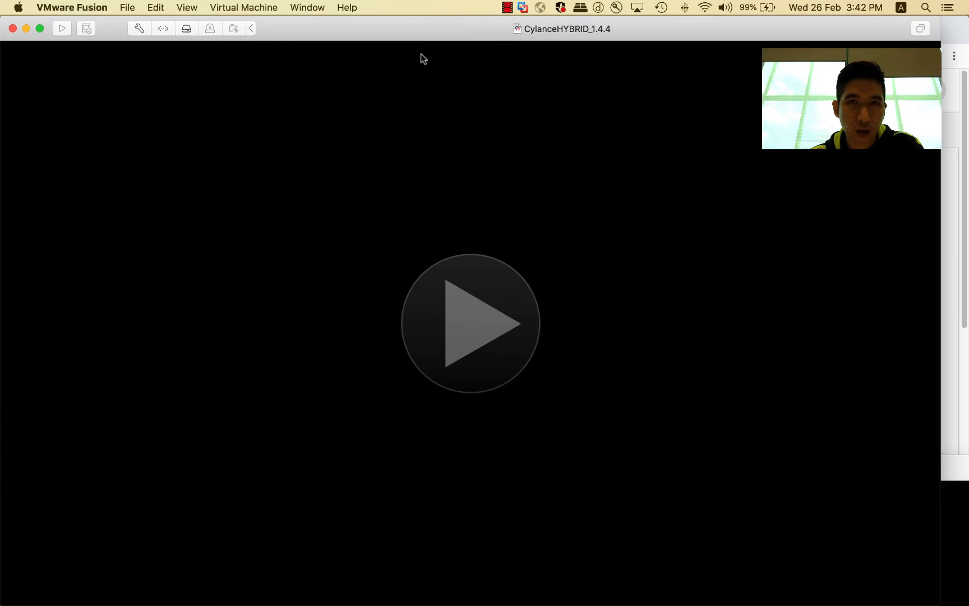
Step: Shut down the running CylanceHYBRID_1.4.4 virtual machine
left_click(253, 7)
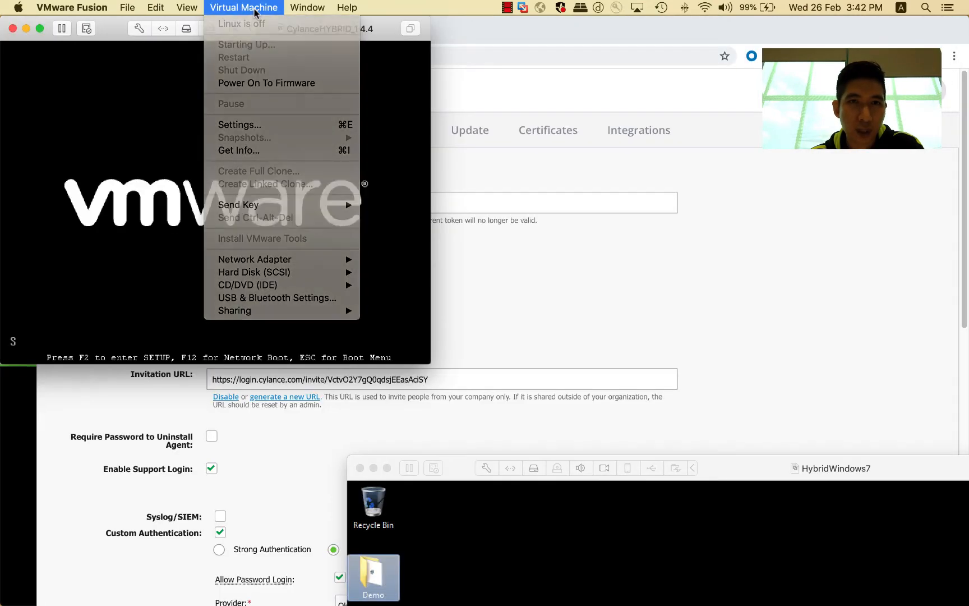
left_click(253, 8)
left_click(244, 7)
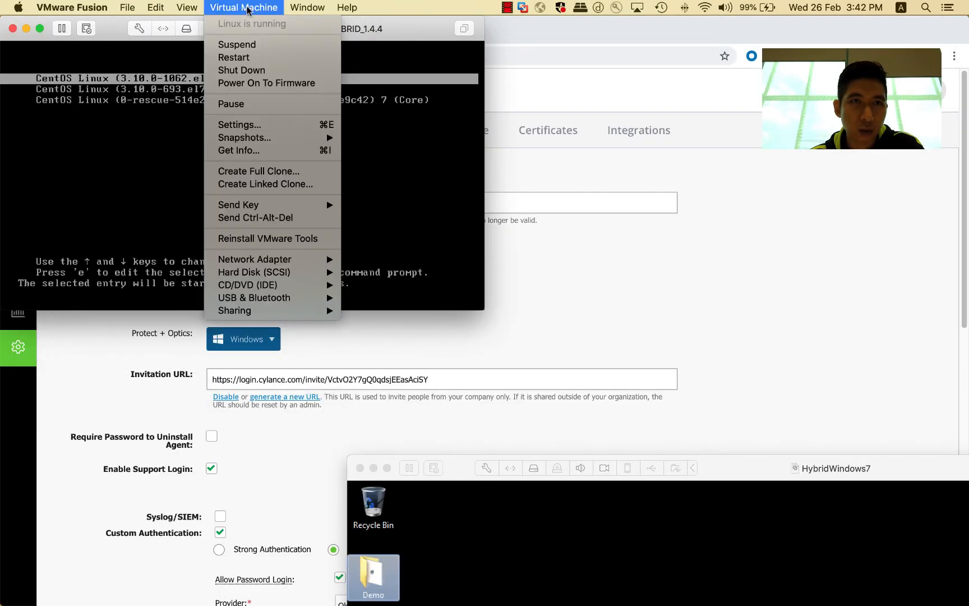
left_click(254, 70)
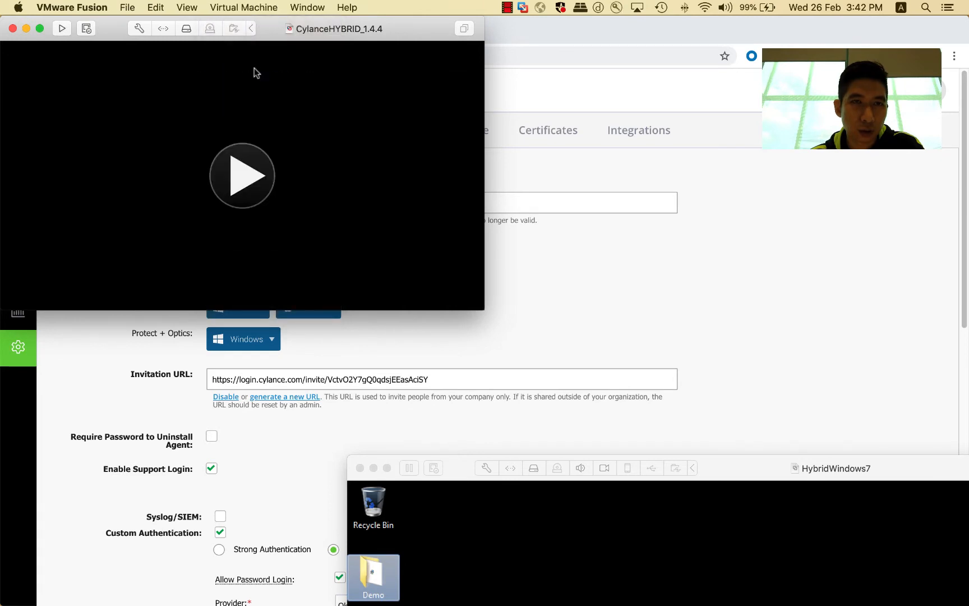
Step: Connect the CylanceHYBRID_1.4.4 VM's network adapter to the custom vmnet2 network and close its settings
left_click(256, 8)
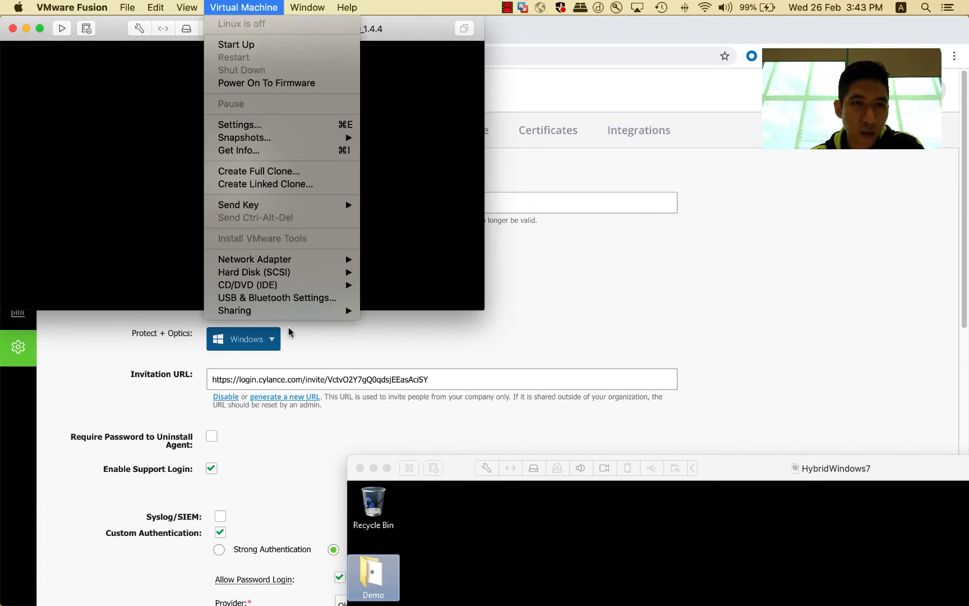
mouse_move(271, 262)
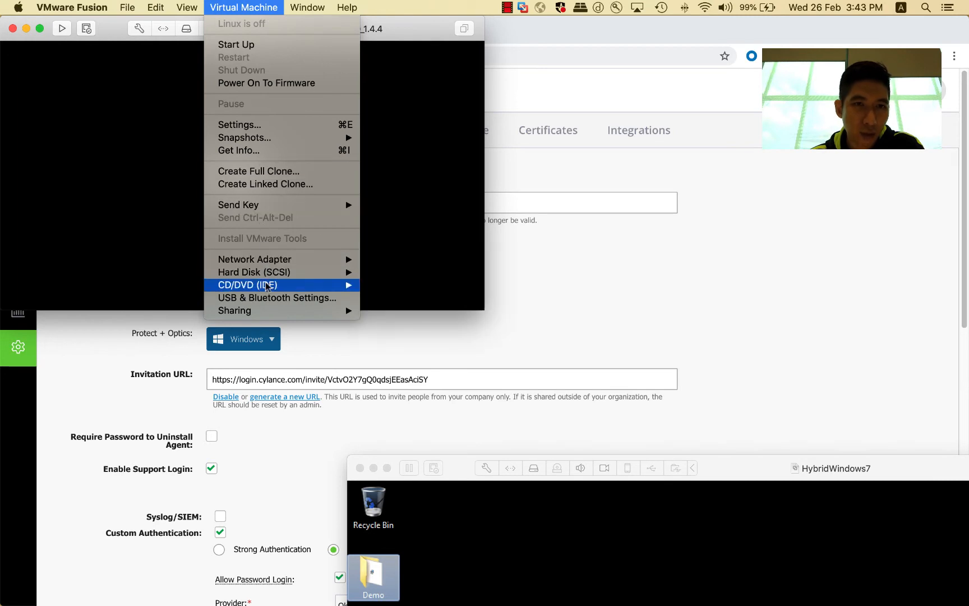
mouse_move(262, 316)
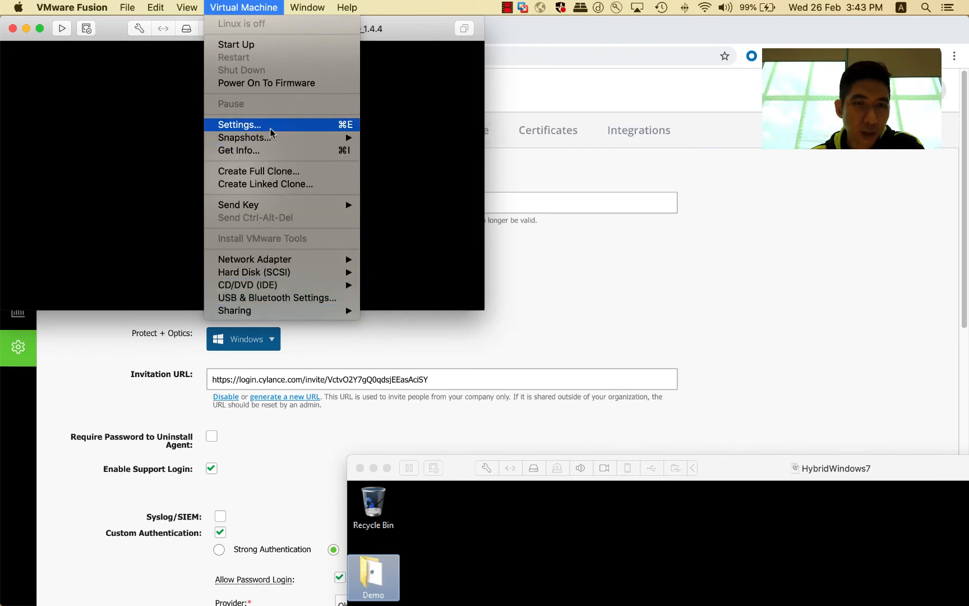
left_click(270, 127)
left_click(297, 187)
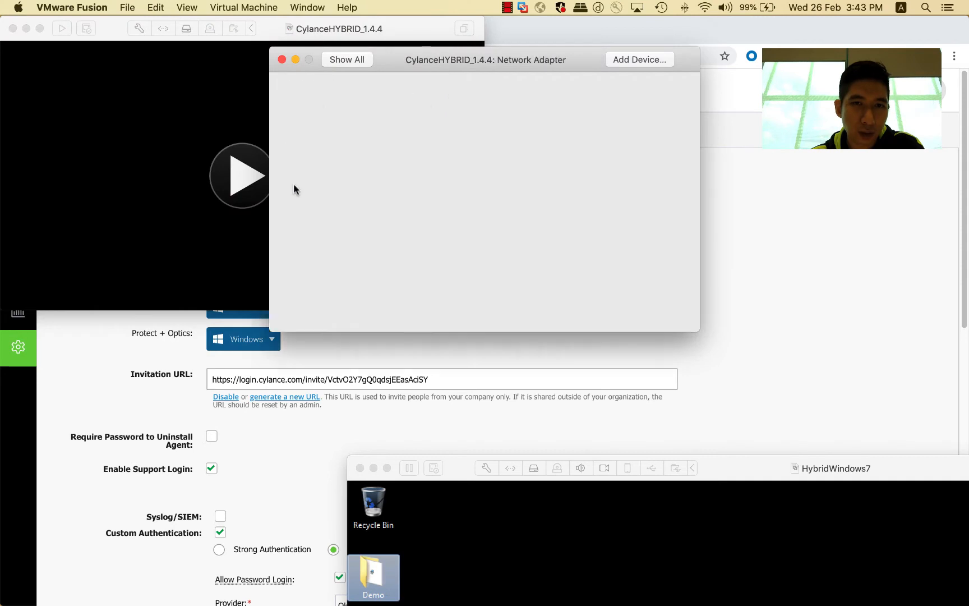
scroll(424, 280, "down", 2)
left_click(440, 291)
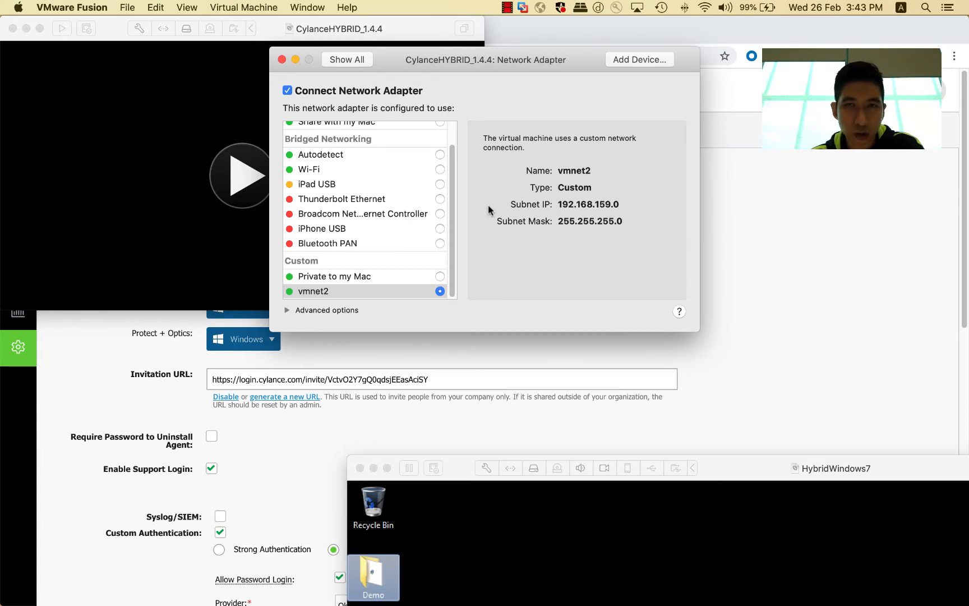
left_click(336, 66)
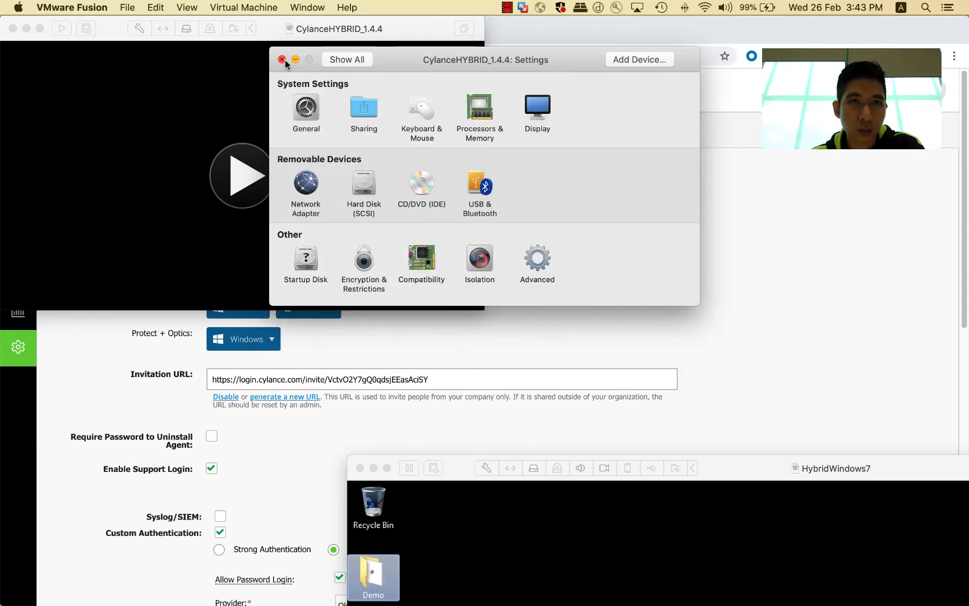
left_click(283, 59)
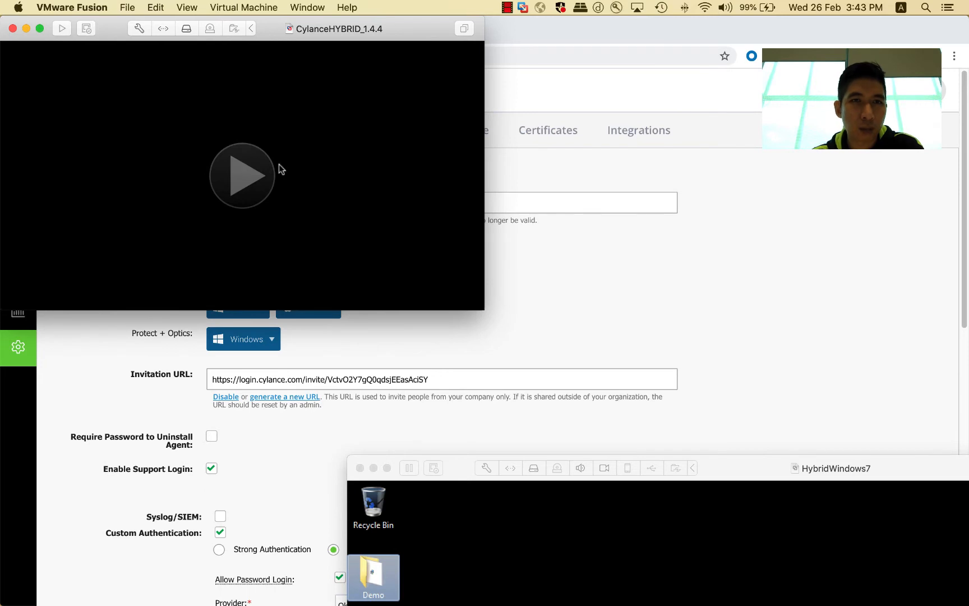
Step: Rearrange the running CylanceHYBRID_1.4.4 and HybridWindows7 VM windows on the screen
left_click_drag(277, 31, 798, 101)
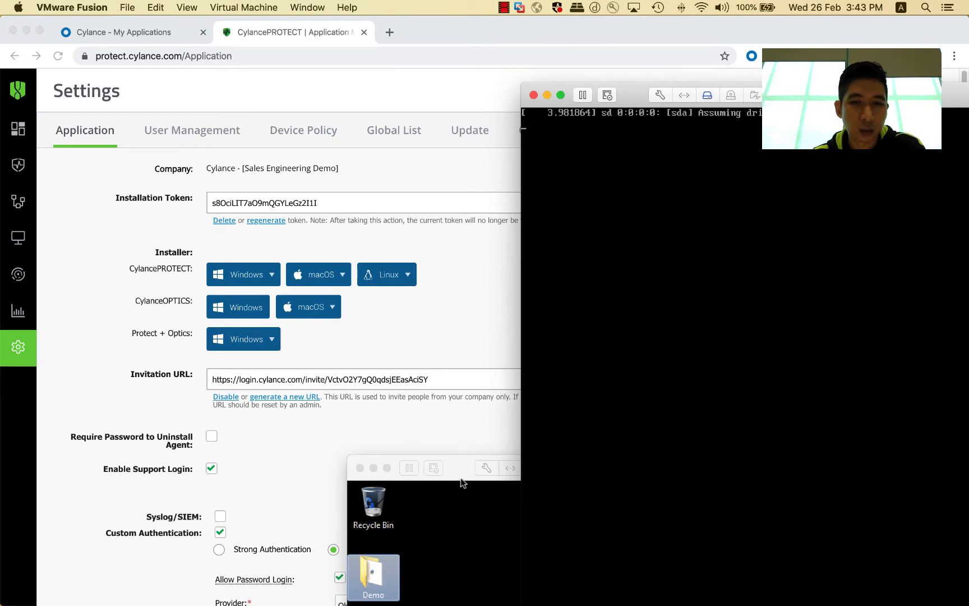
left_click_drag(459, 476, 215, 341)
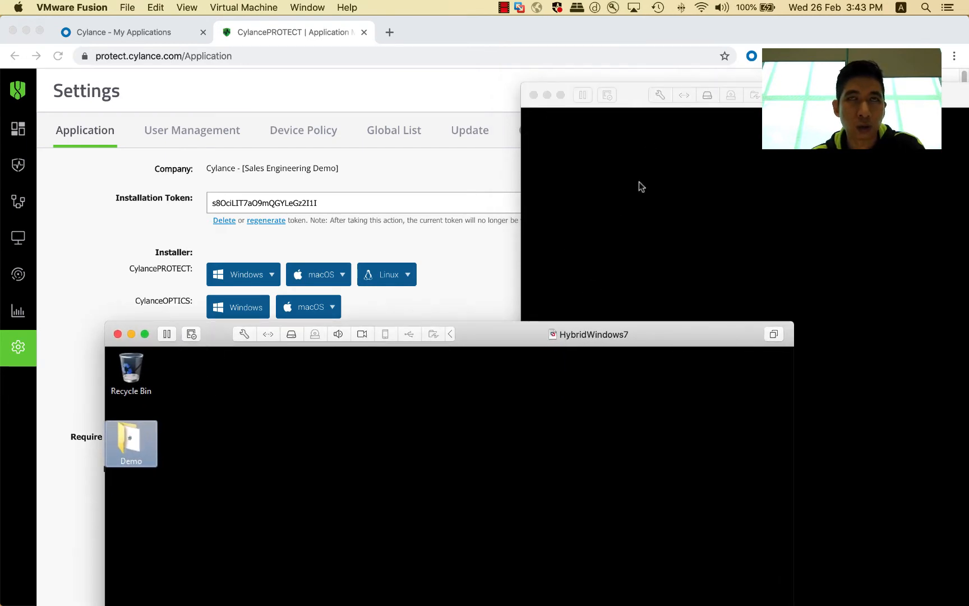
left_click_drag(633, 97, 550, 91)
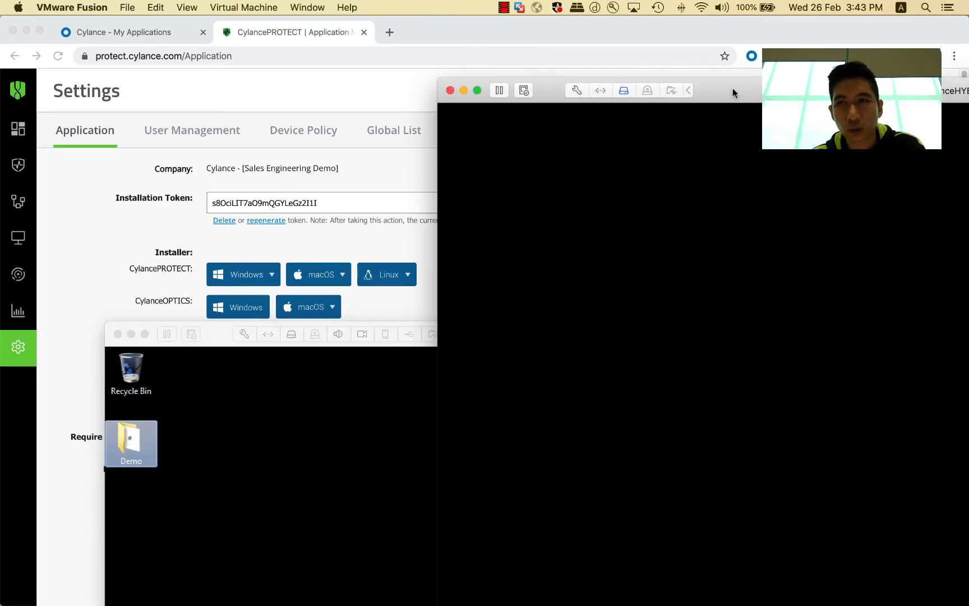
left_click_drag(732, 88, 467, 88)
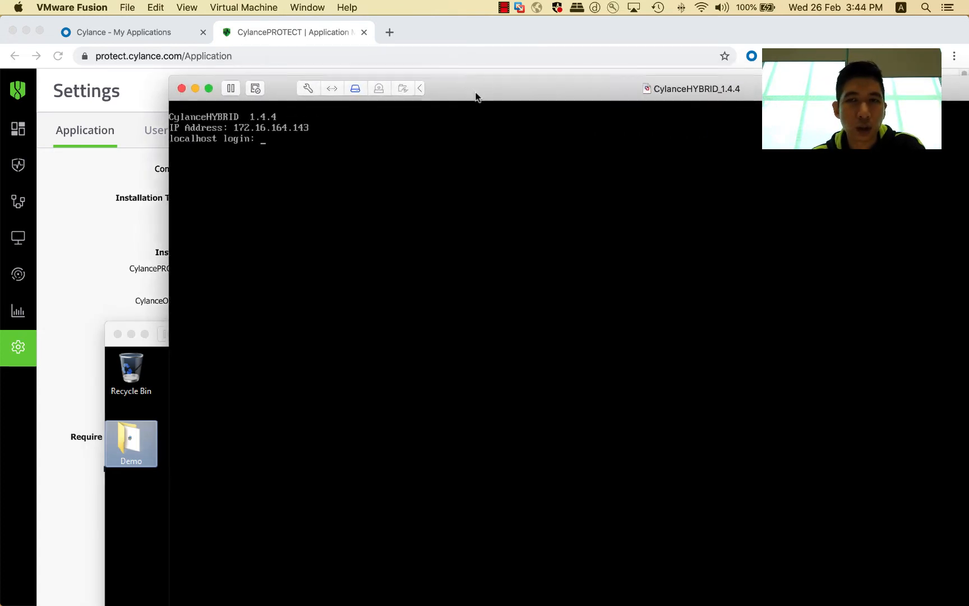
Step: Maximize the CylanceHYBRID_1.4.4 console and refresh its login prompt to show the appliance IP address
double_click(476, 96)
left_click(312, 209)
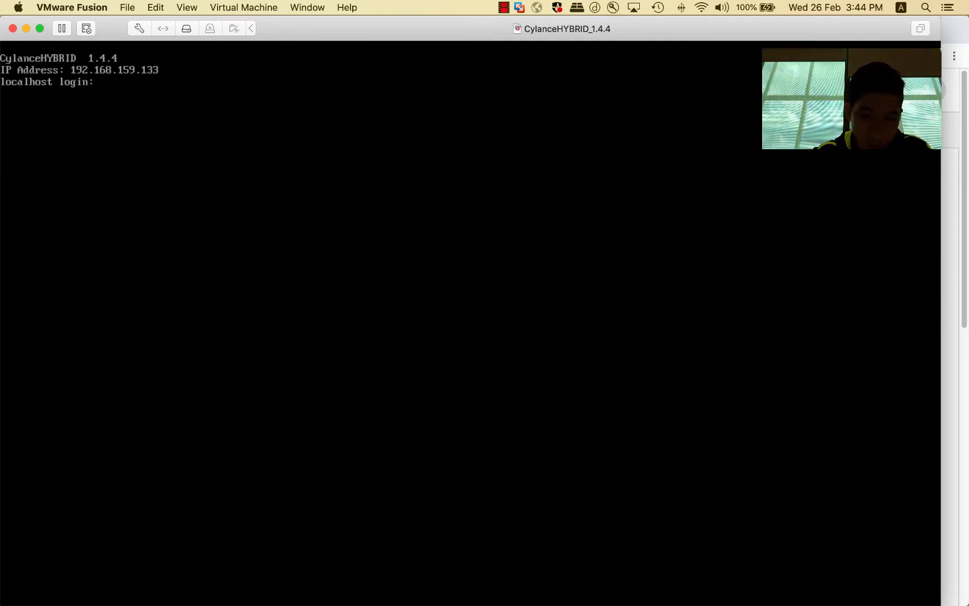
key("Return")
key("Return")
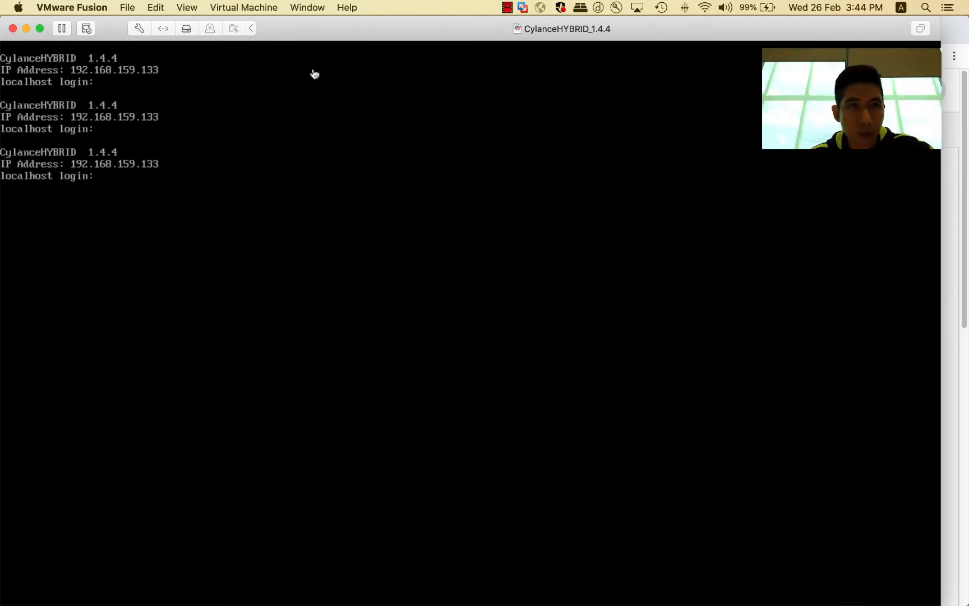
Step: Reposition and re-maximize the CylanceHYBRID_1.4.4 window, then minimize it
left_click_drag(336, 36, 400, 76)
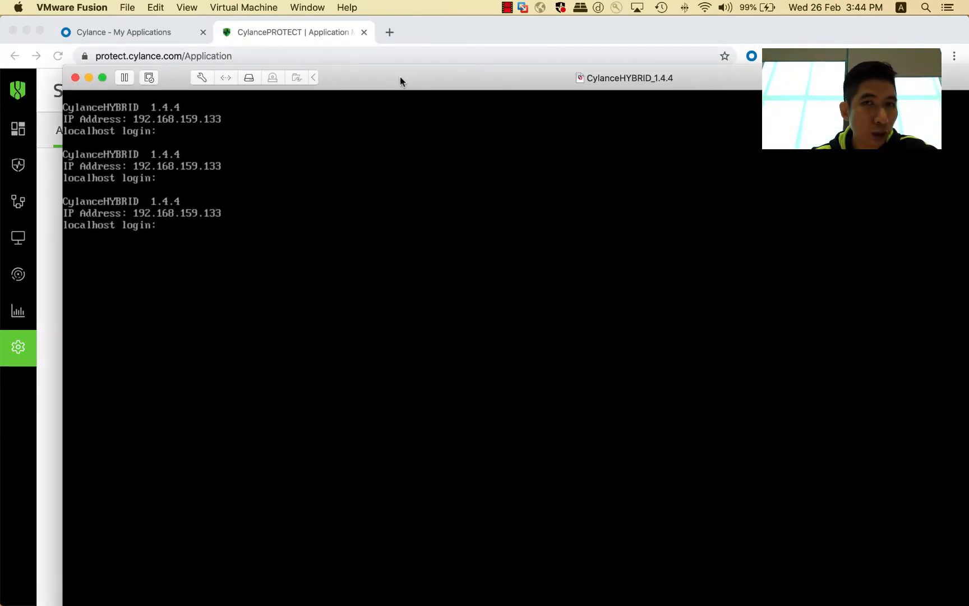
double_click(400, 76)
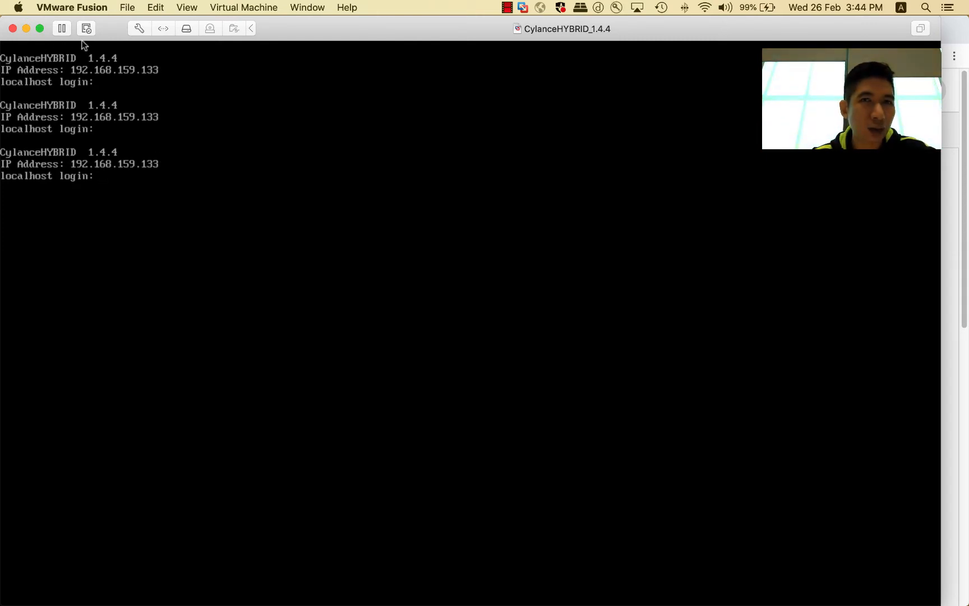
left_click(26, 29)
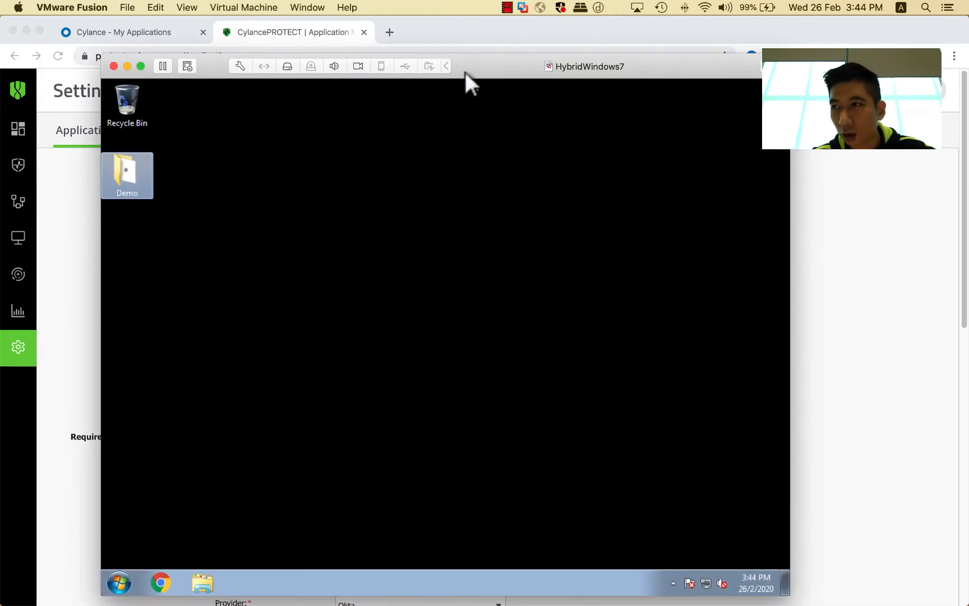
Step: Switch the HybridWindows7 VM to full screen and open a Command Prompt via Start search for cmd
double_click(479, 63)
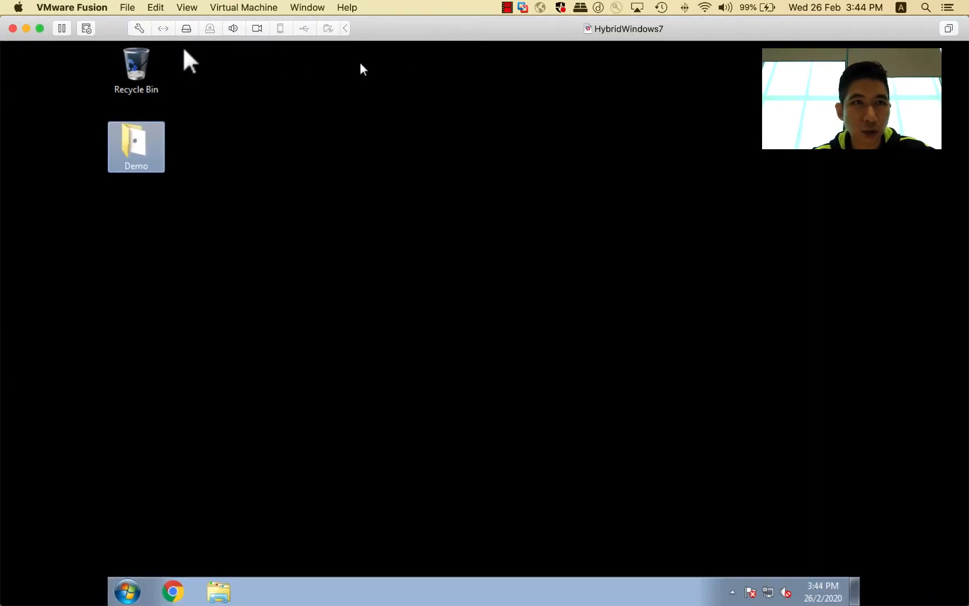
left_click(39, 29)
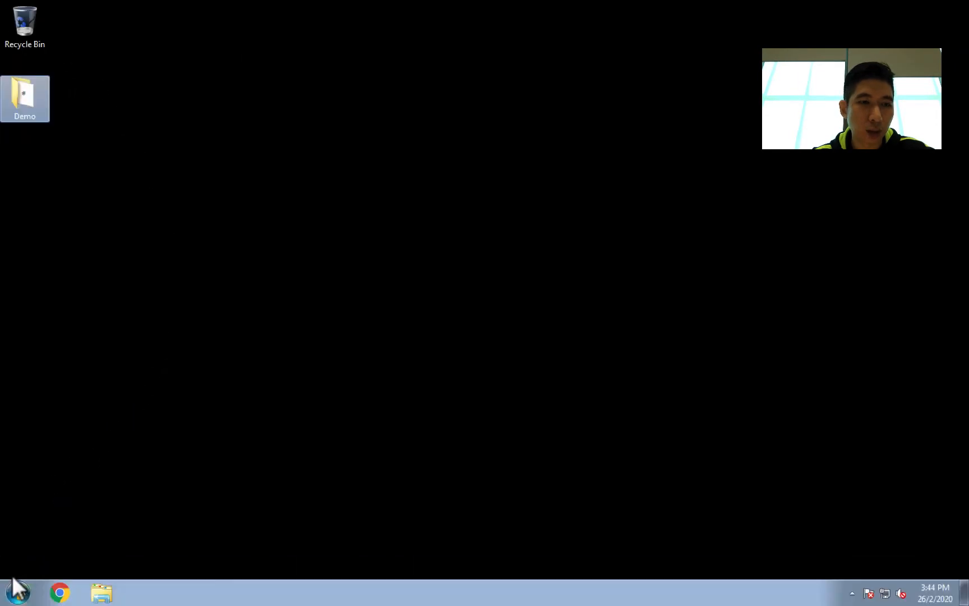
left_click(17, 594)
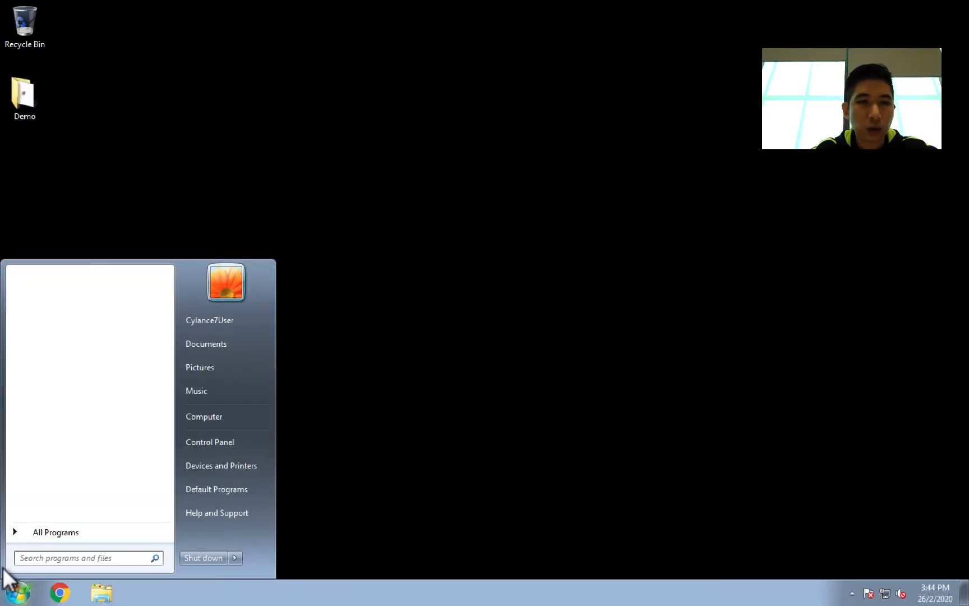
type("cmd")
key("Return")
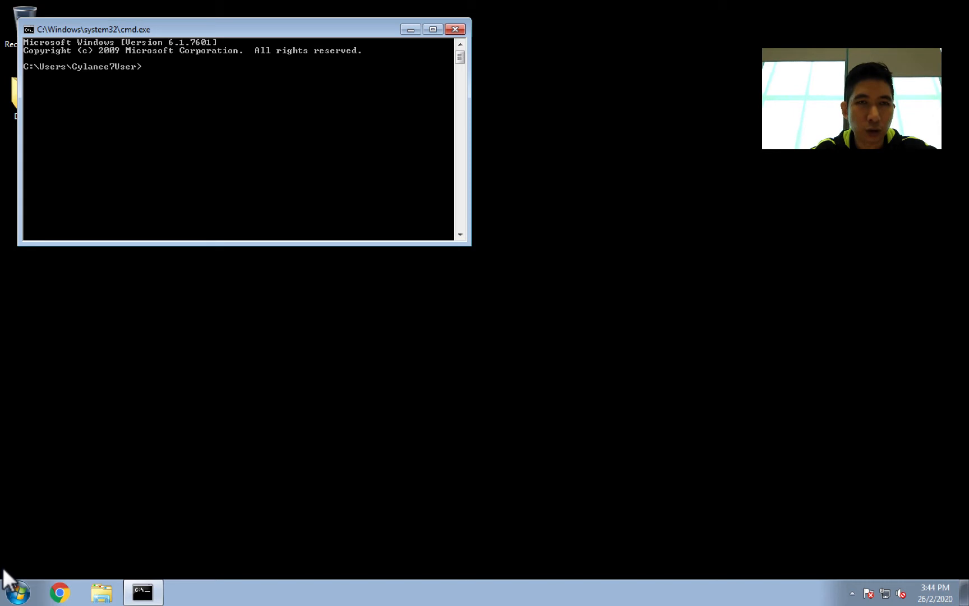
Step: Ping the appliance at 192.168.159.133 from the Windows 7 command prompt, then close it
type("ping 192")
type(".168")
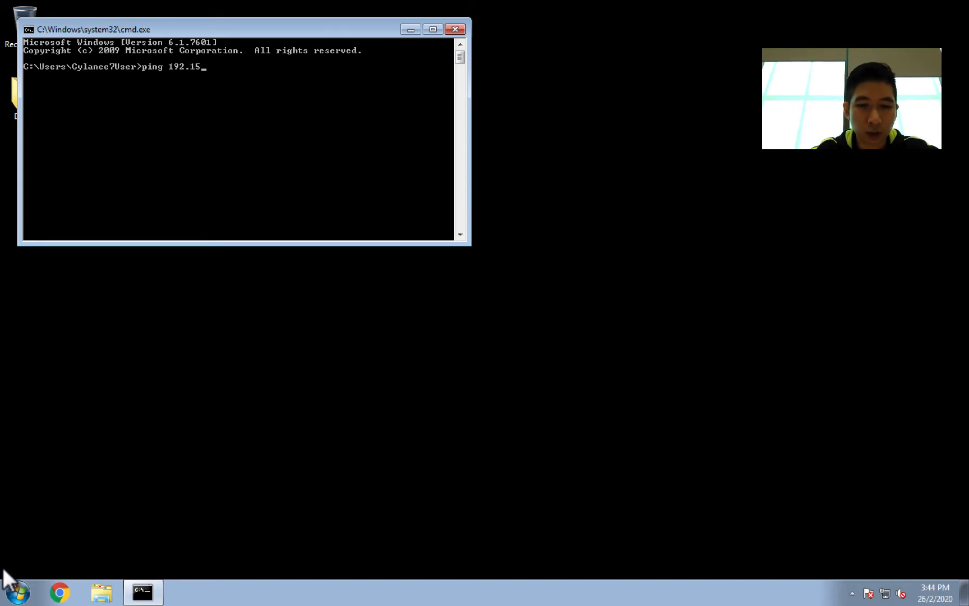
type(".159.1")
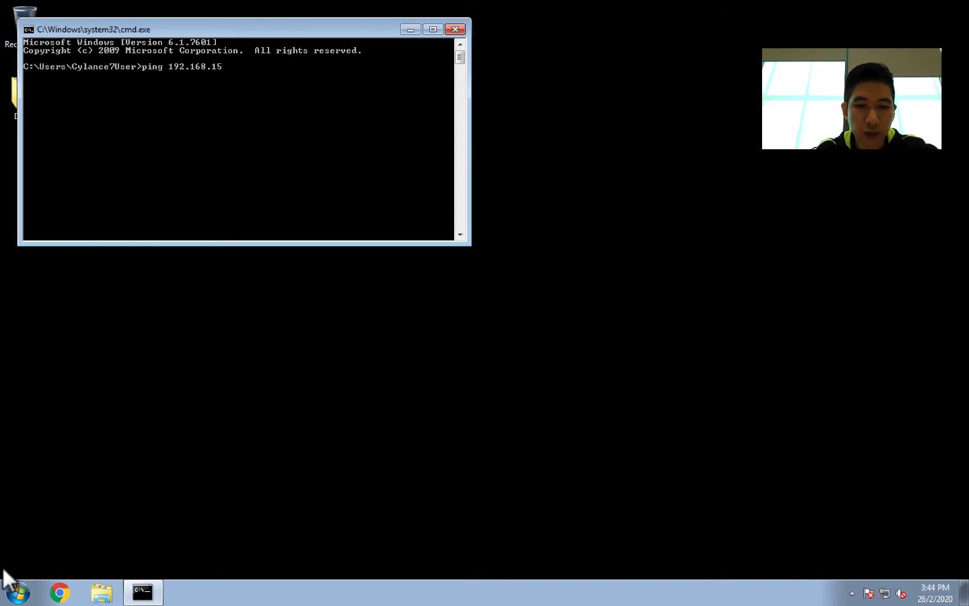
type("33")
key("Return")
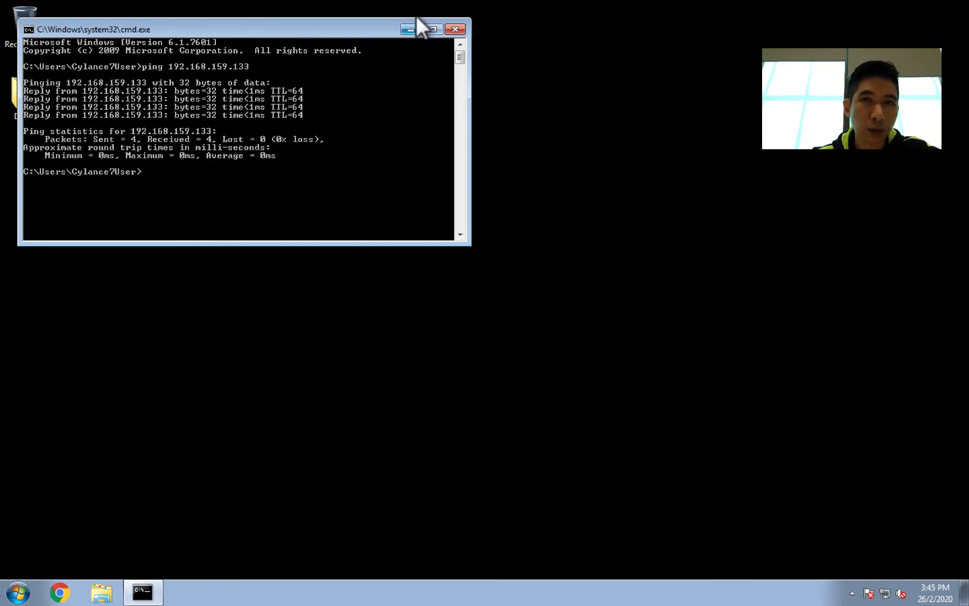
left_click(457, 26)
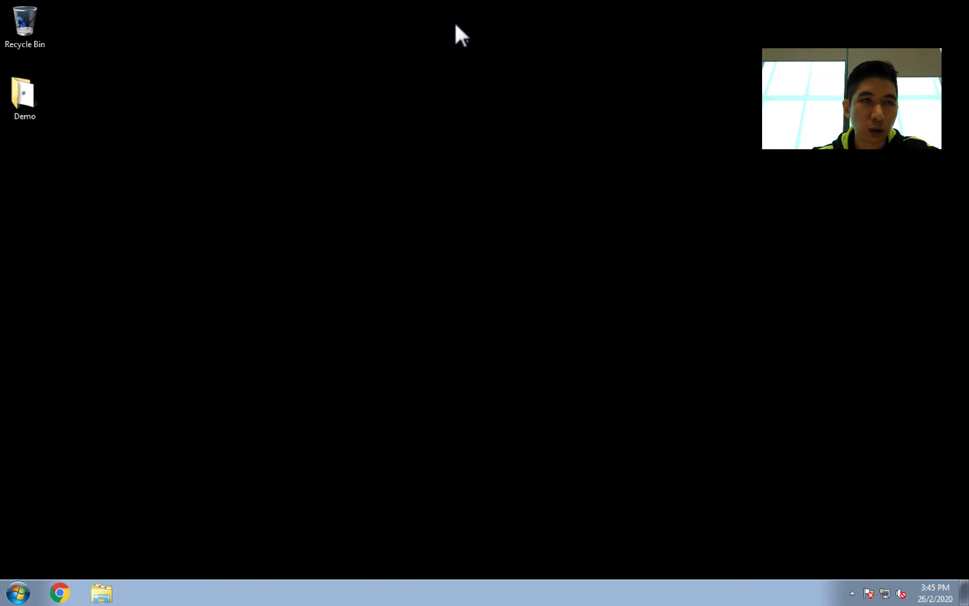
Step: Open the Demo\Cert folder on the Windows 7 desktop and start installing the server security certificate
double_click(21, 78)
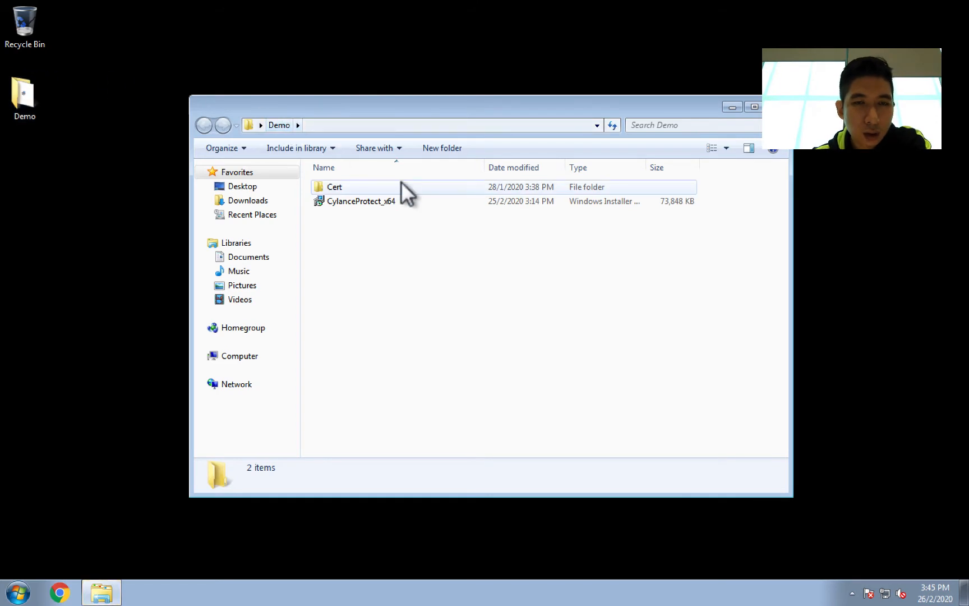
double_click(391, 185)
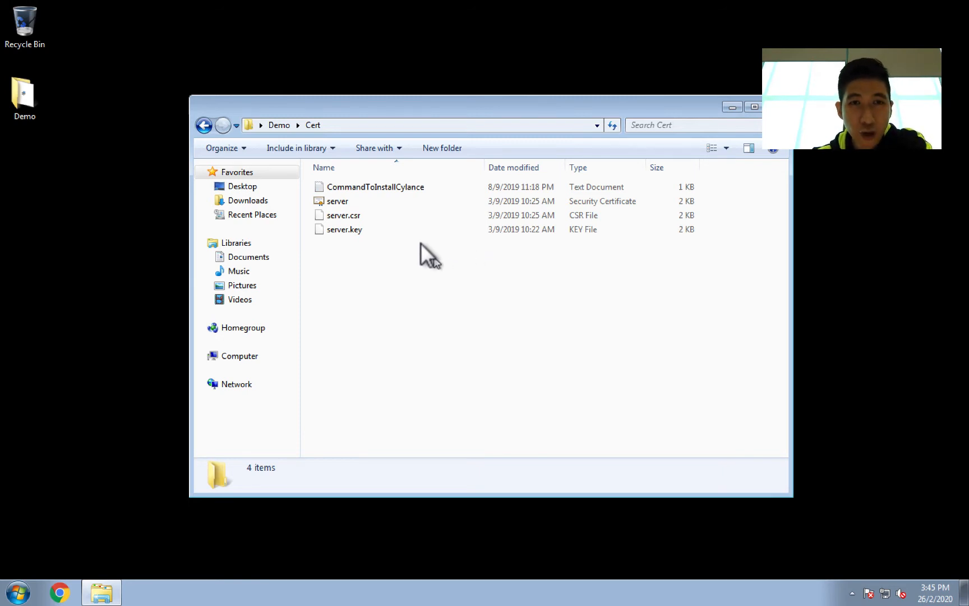
mouse_move(324, 197)
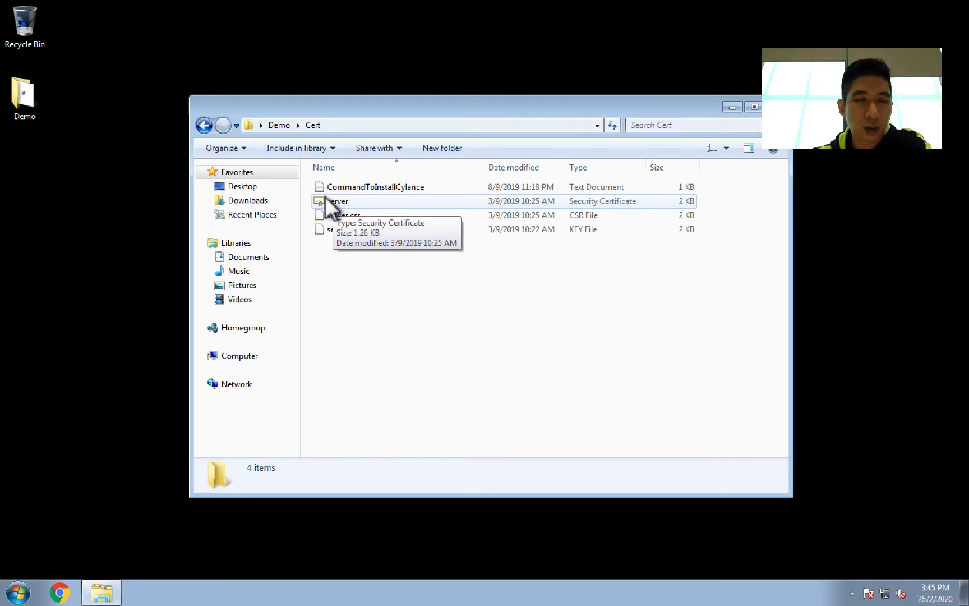
right_click(325, 196)
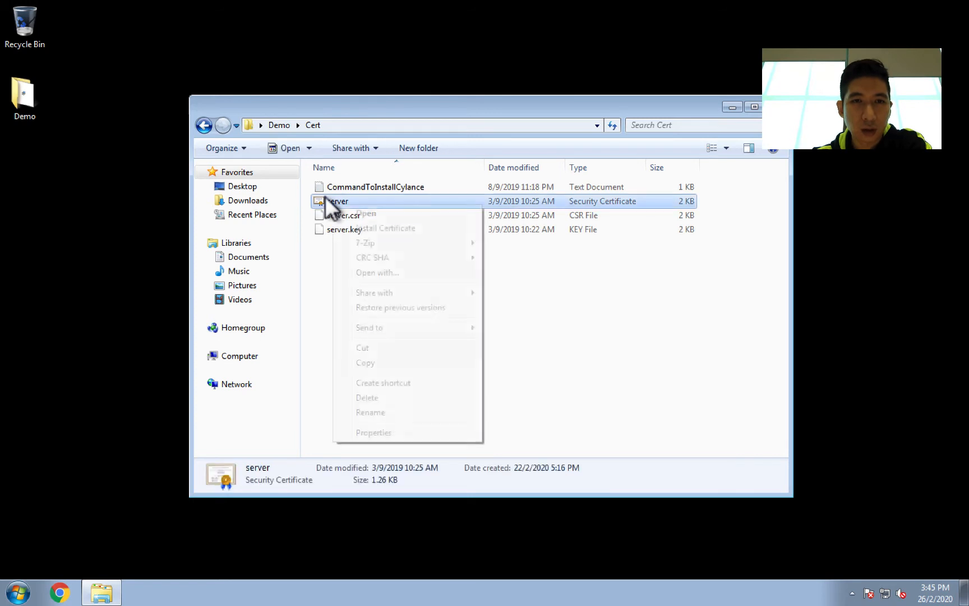
left_click(358, 223)
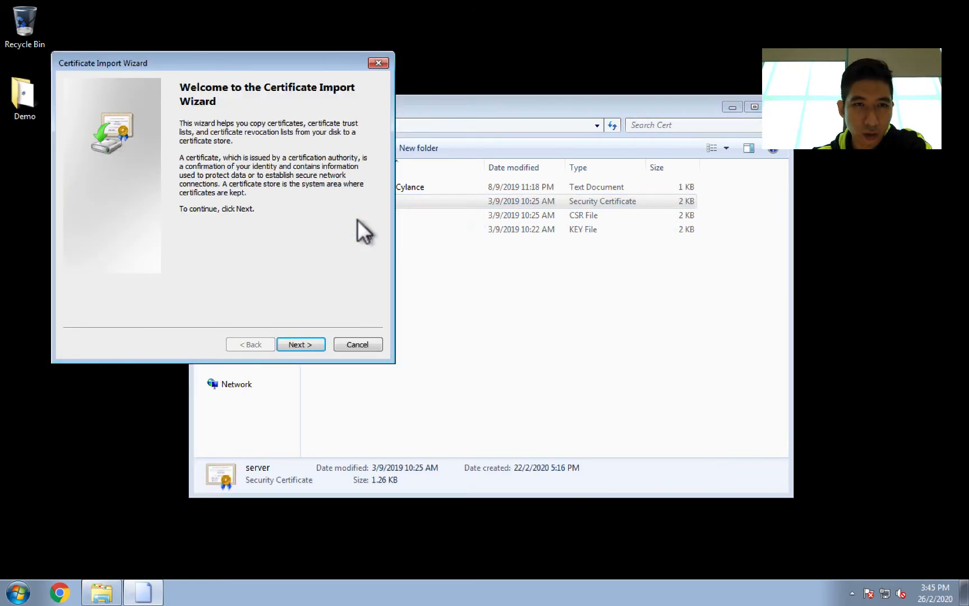
Step: Import the server certificate into the Trusted Root Certification Authorities store and finish the Certificate Import Wizard
left_click(283, 338)
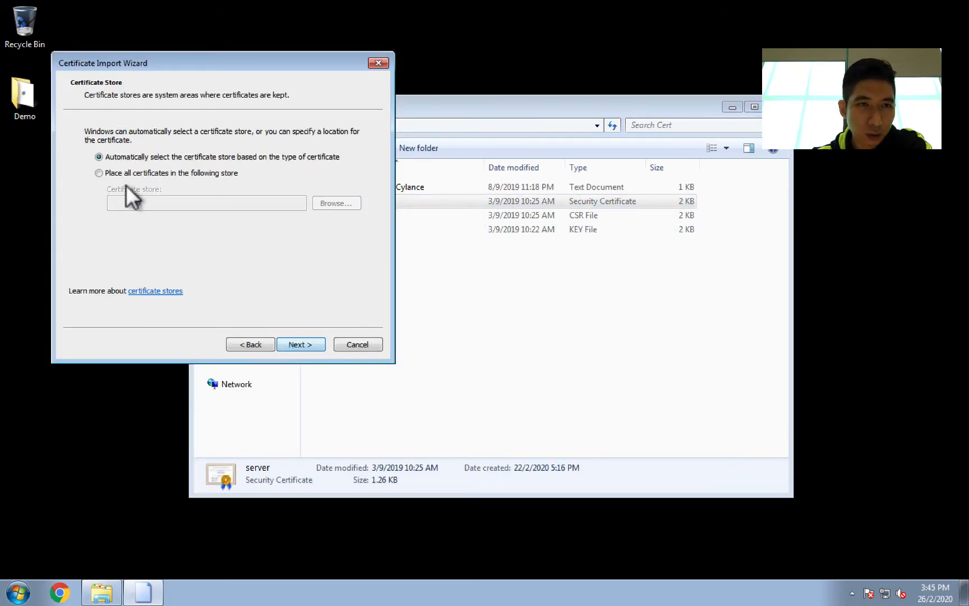
left_click(124, 169)
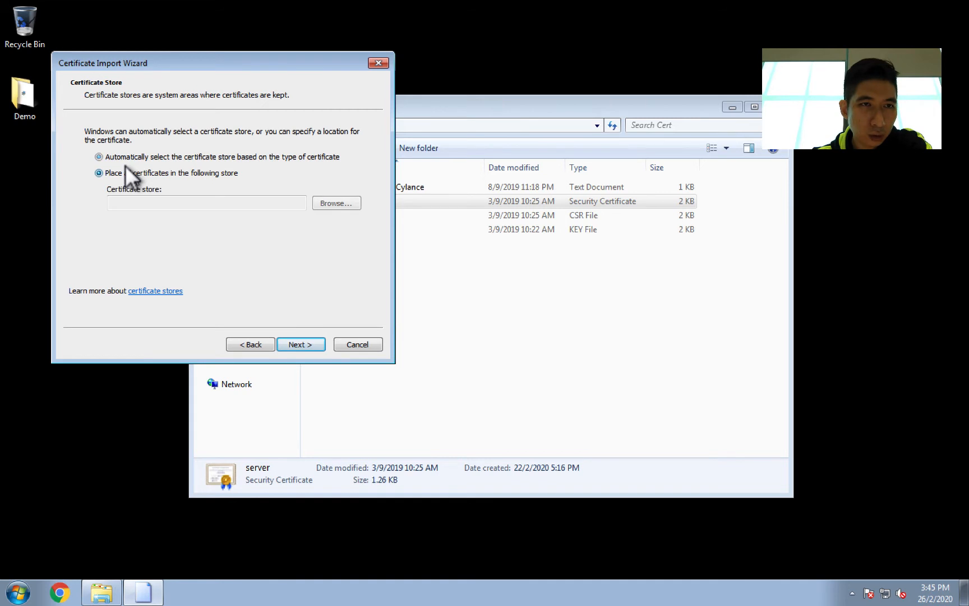
left_click(339, 204)
left_click(155, 142)
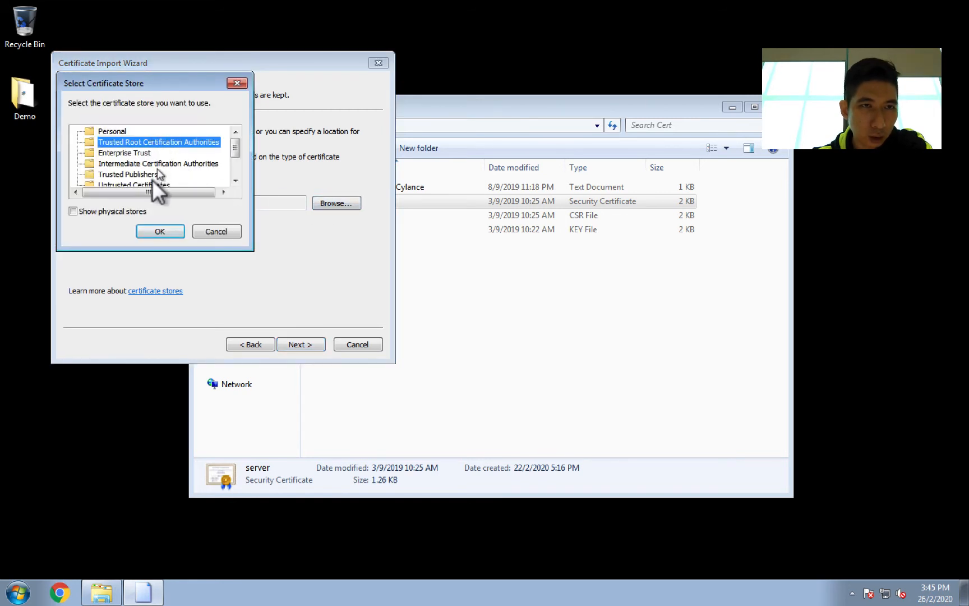
left_click(159, 230)
left_click(302, 343)
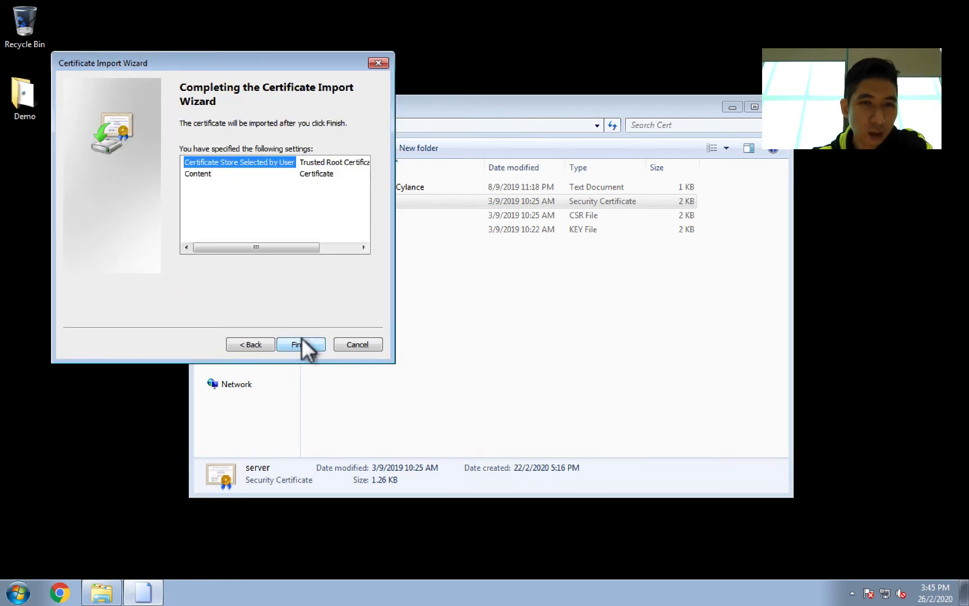
left_click(306, 345)
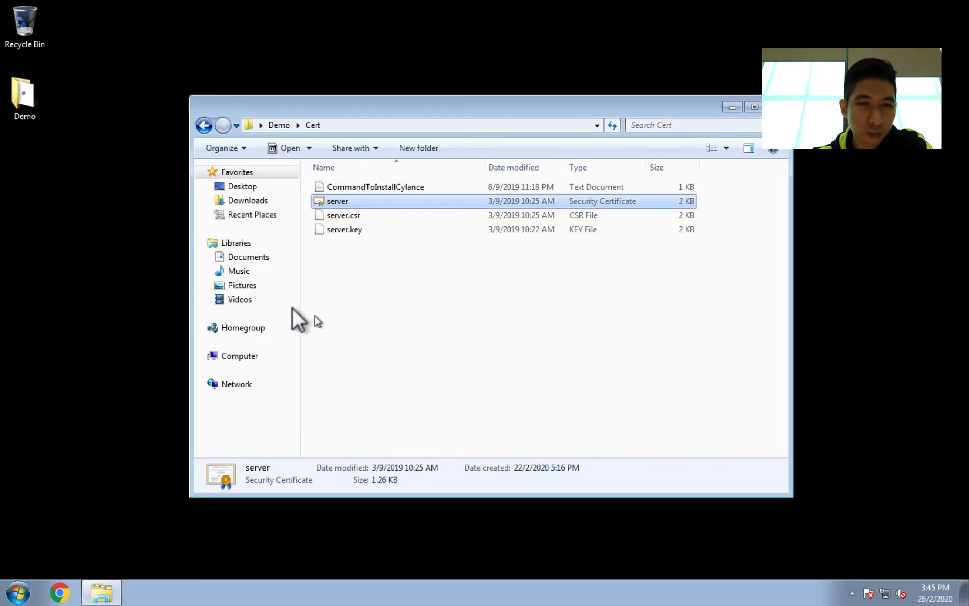
left_click_drag(437, 102, 535, 80)
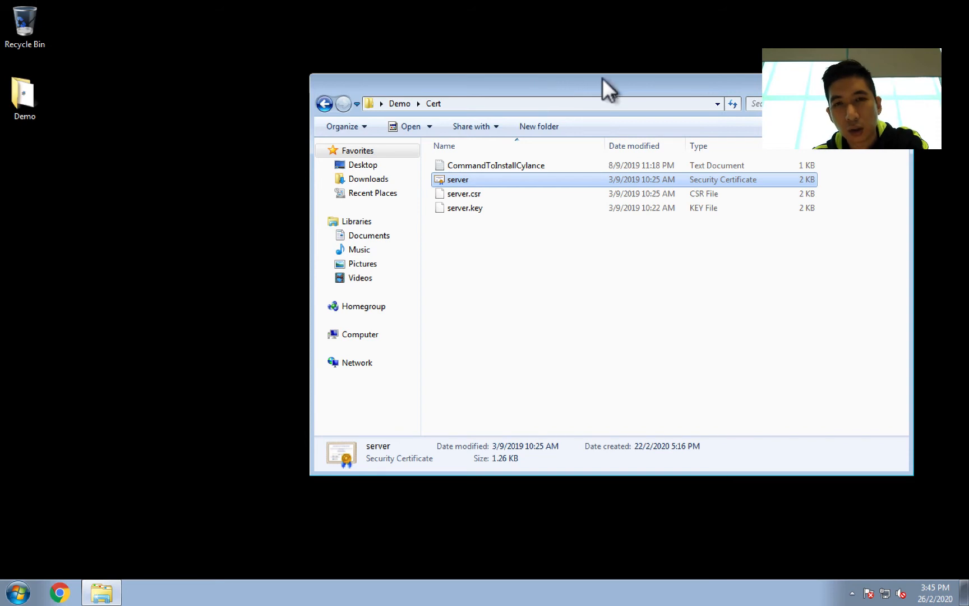
Step: Open Task Manager, check the Performance tab, and close it
left_click_drag(592, 81, 540, 88)
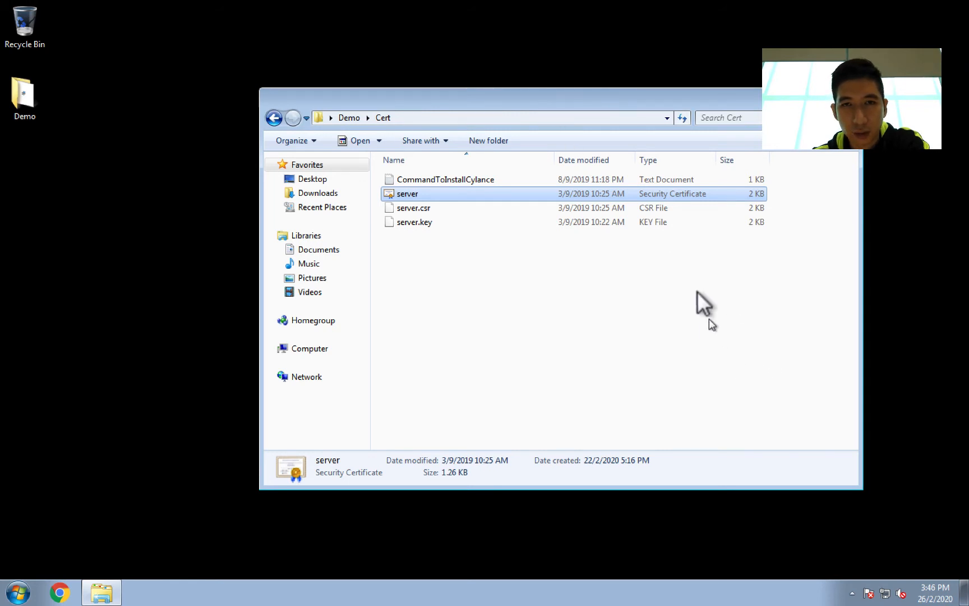
left_click_drag(561, 94, 536, 95)
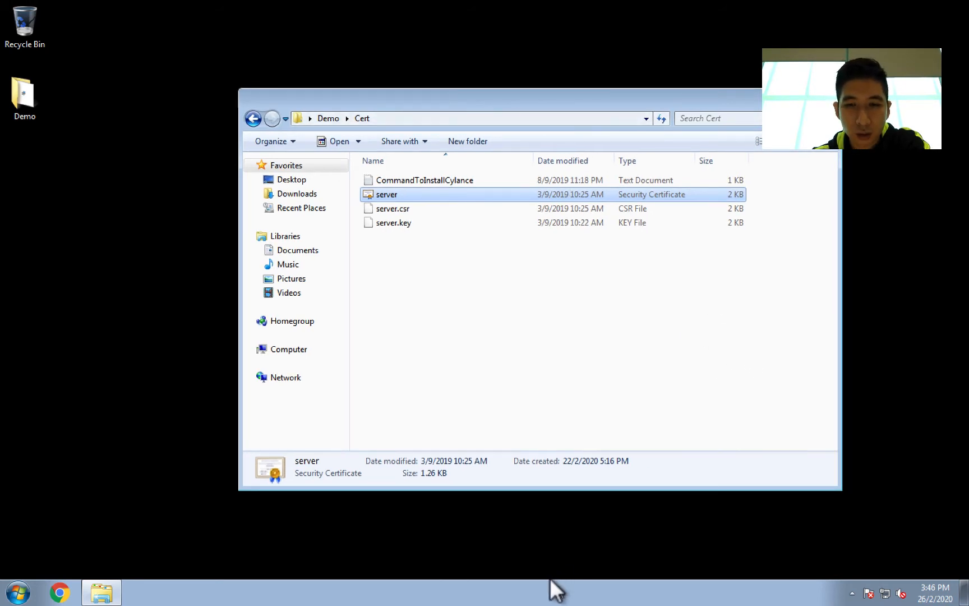
right_click(550, 578)
left_click(595, 541)
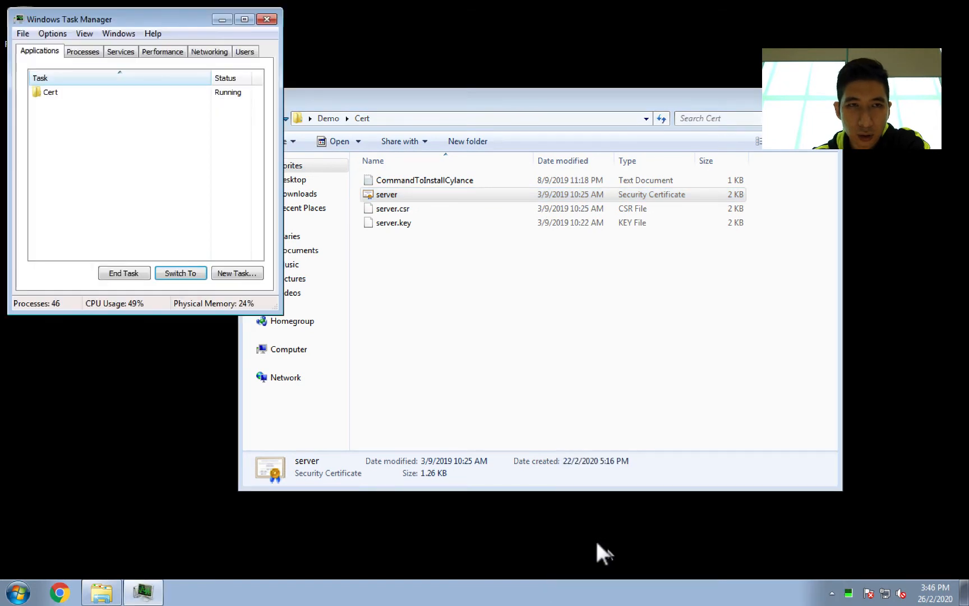
left_click(159, 51)
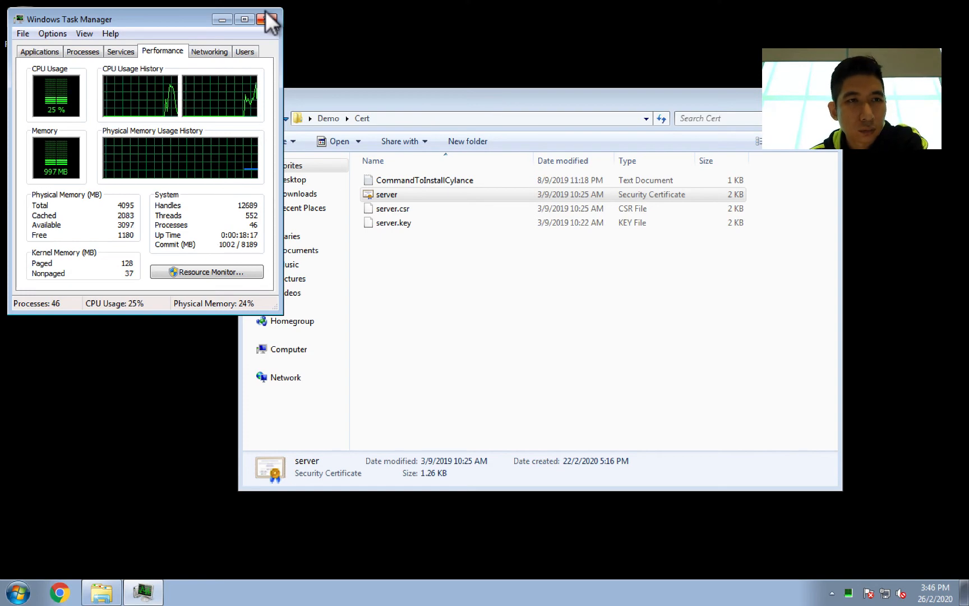
left_click(267, 19)
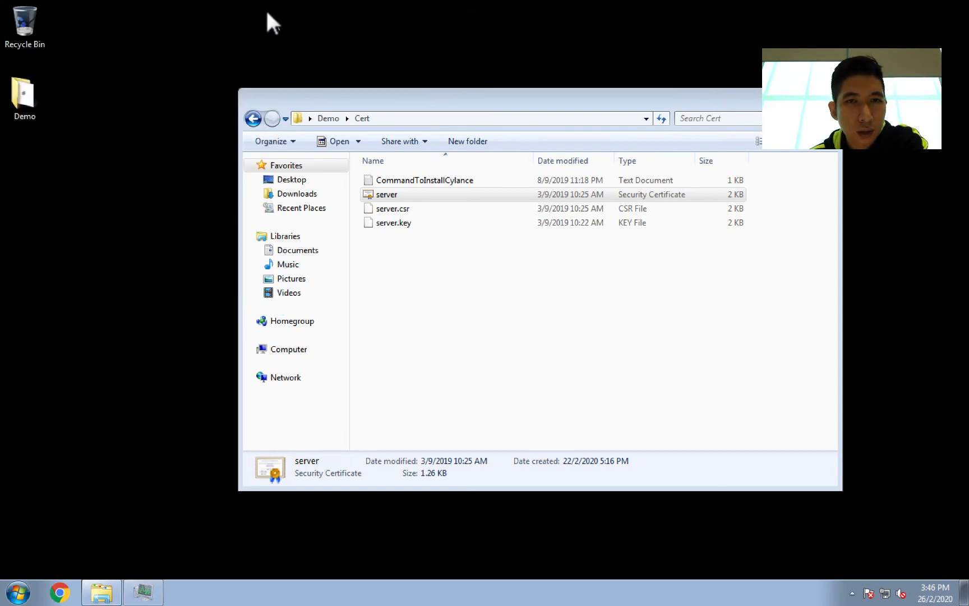
Step: Accept the security warning to install the CERT.CYLANCE.CO root certificate and acknowledge the import
left_click_drag(415, 107, 365, 105)
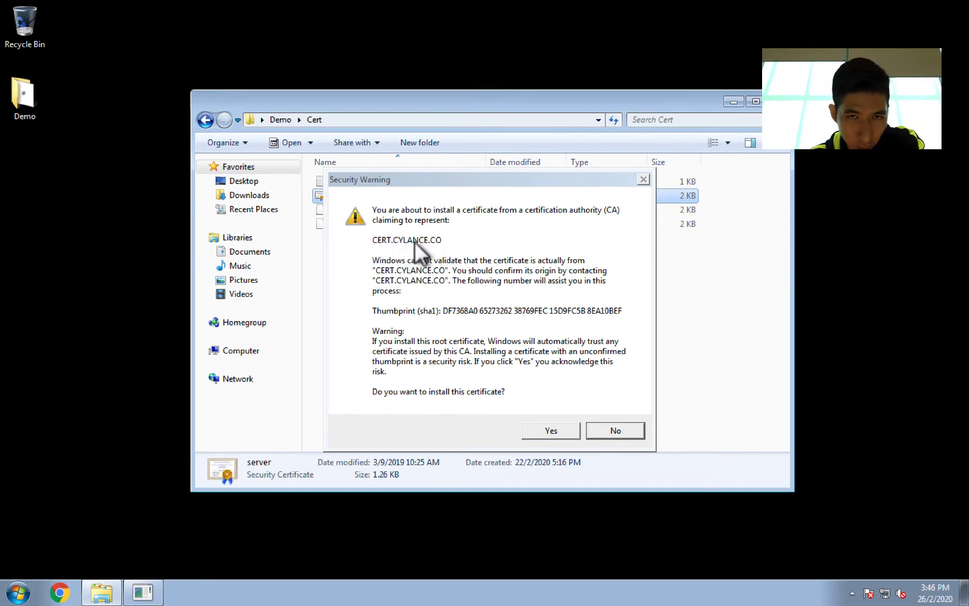
left_click(559, 427)
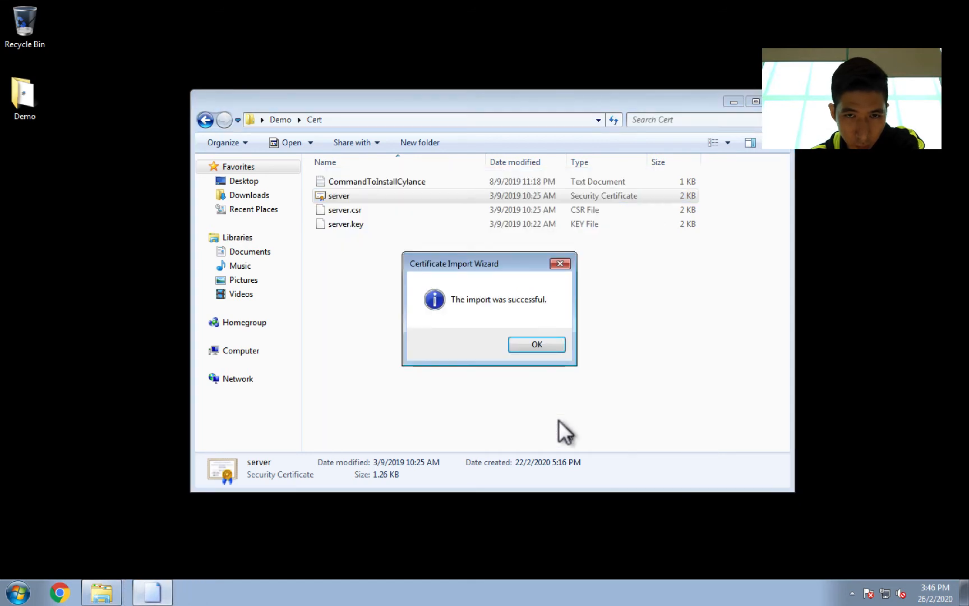
left_click(537, 343)
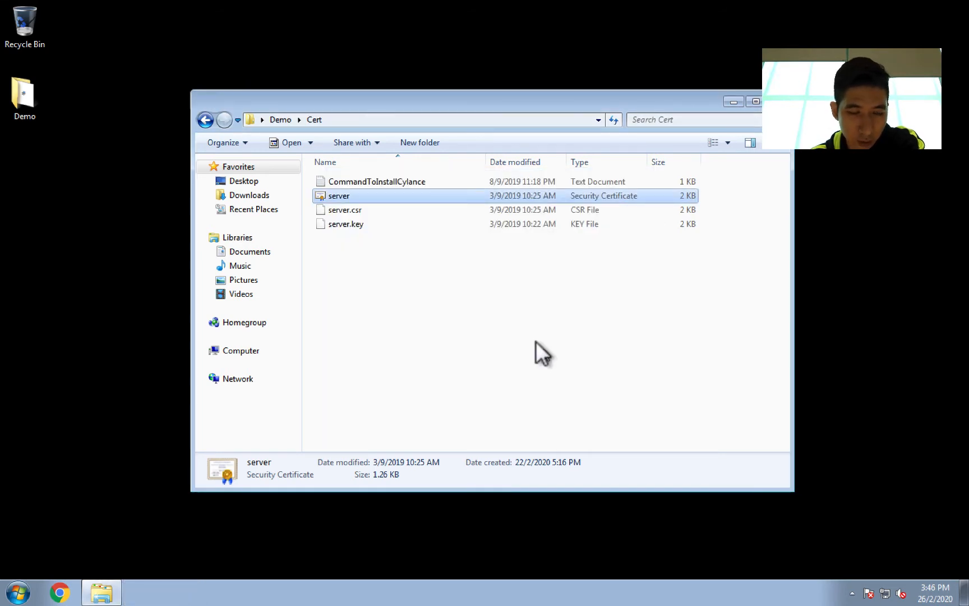
Step: Open the Computer window and a Command Prompt via Start search for cmd
left_click(8, 597)
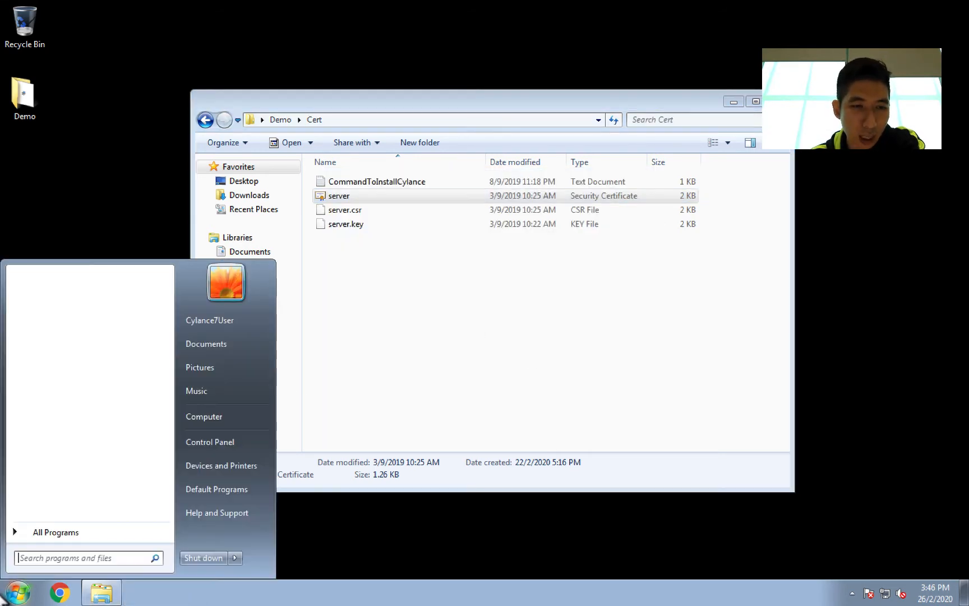
left_click(229, 405)
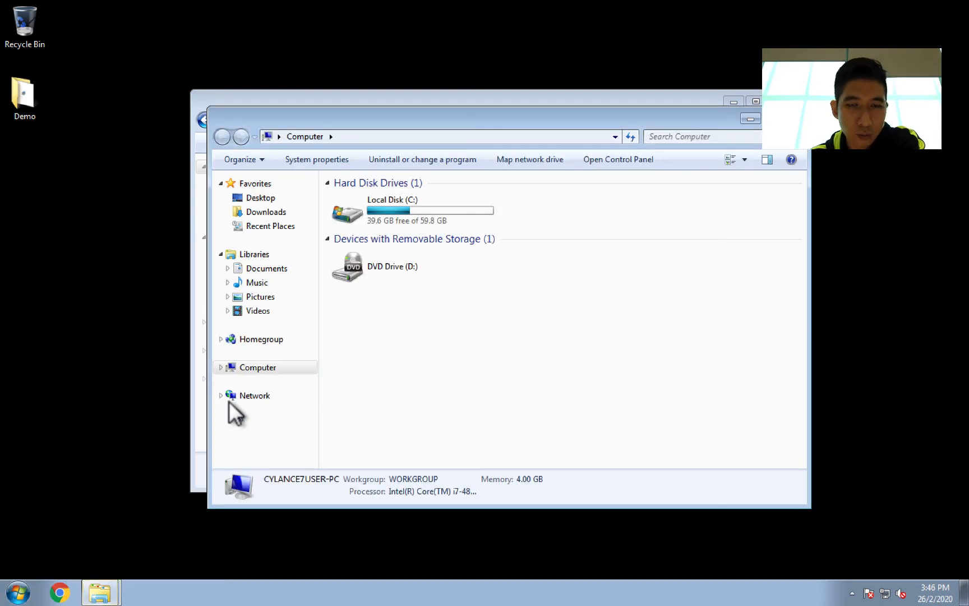
left_click(8, 590)
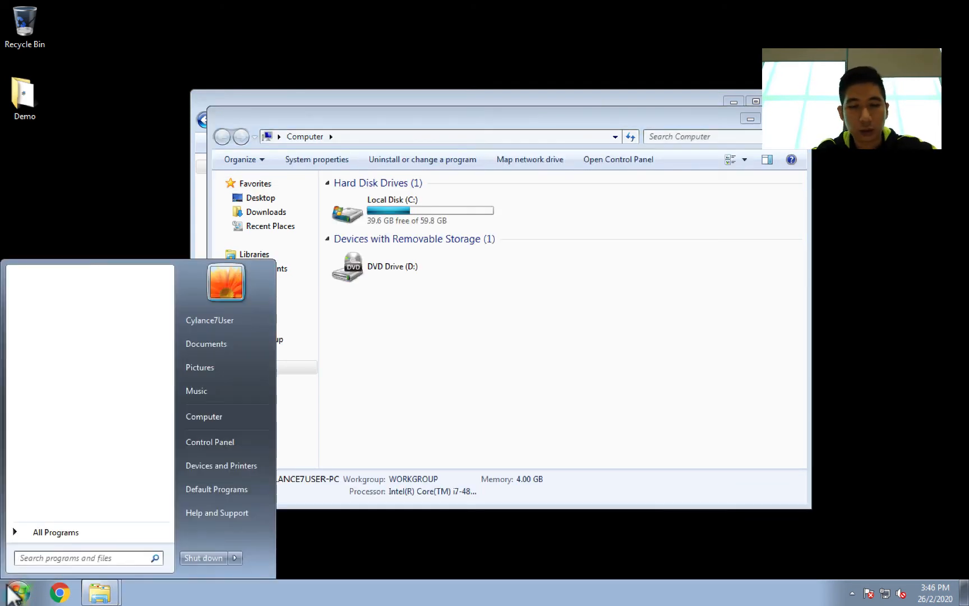
type("cmd")
key("Return")
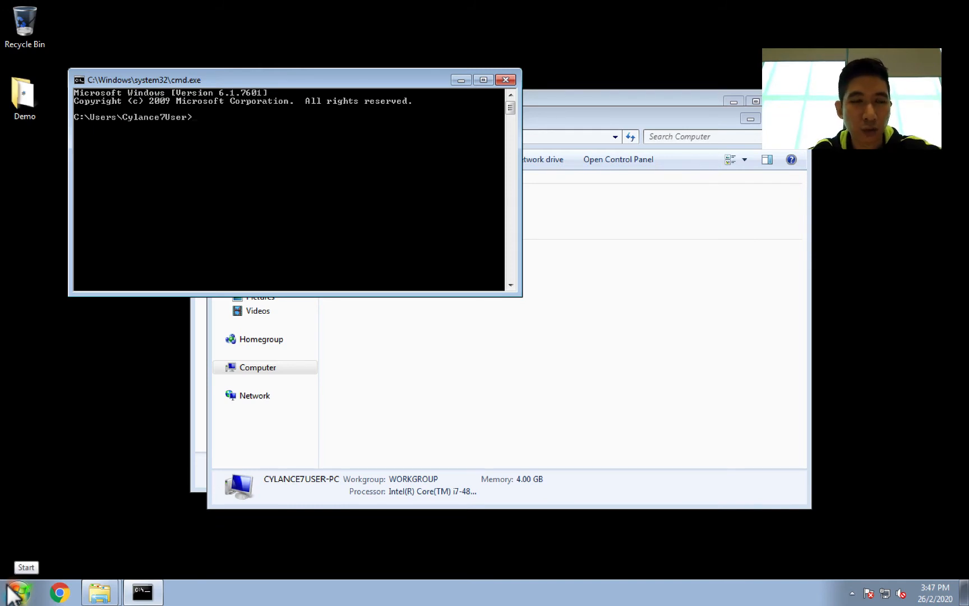
Step: Ping cert.cylance.co from the command prompt
type("ping c")
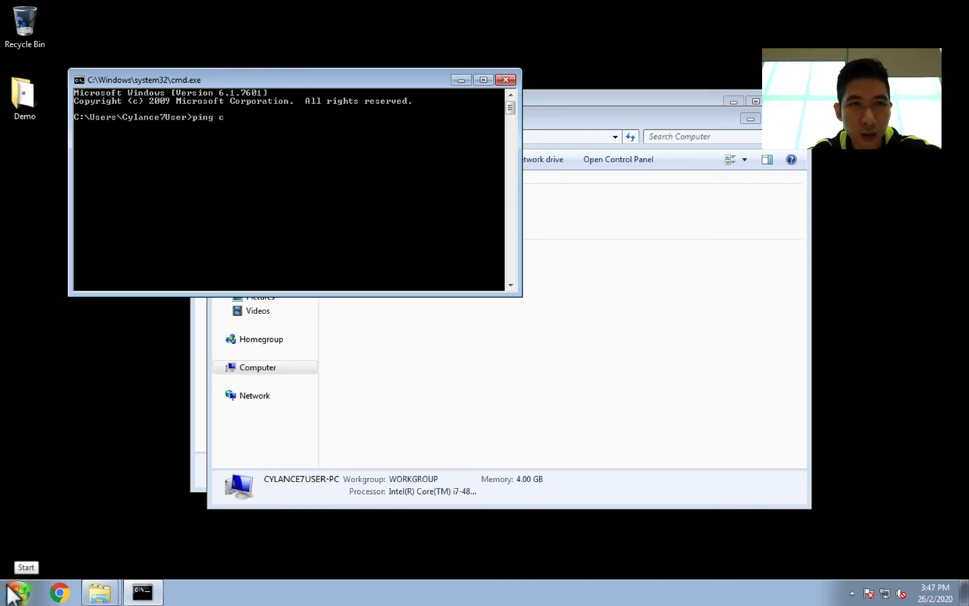
type("ert.cylance.c")
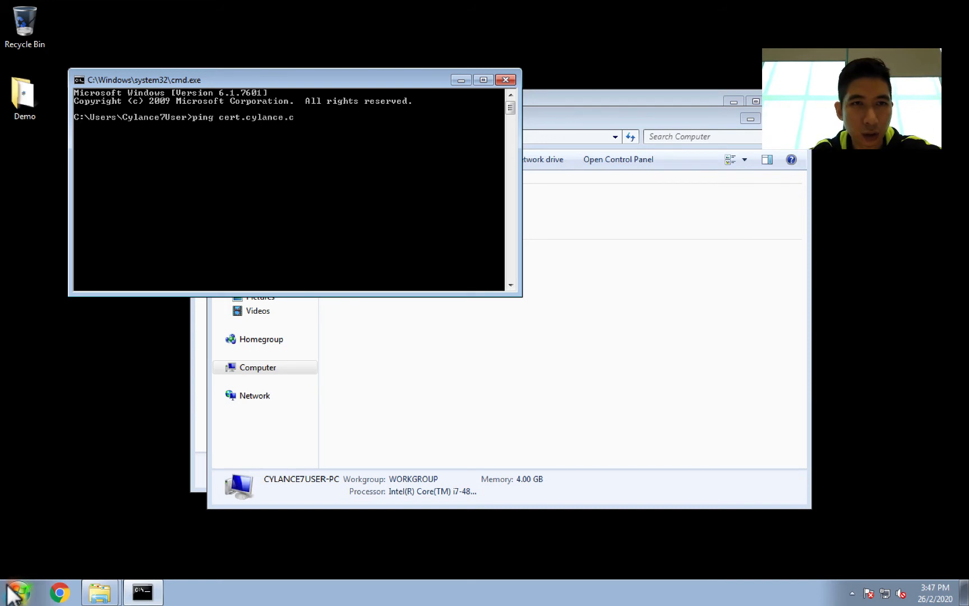
type("o")
key("Return")
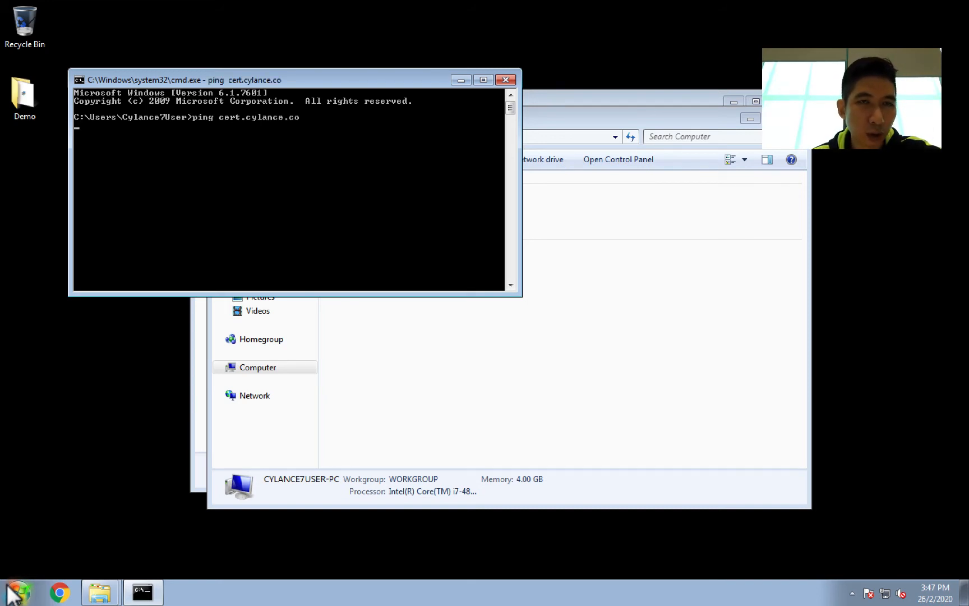
Step: Browse to C:\Windows\System32\drivers\etc and move the hosts file onto the desktop
left_click(683, 419)
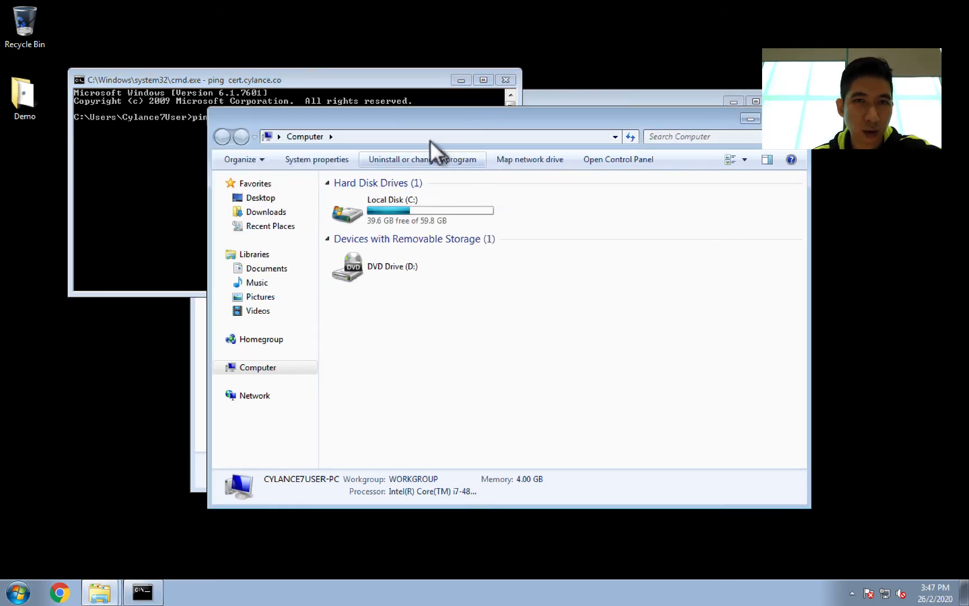
left_click(399, 198)
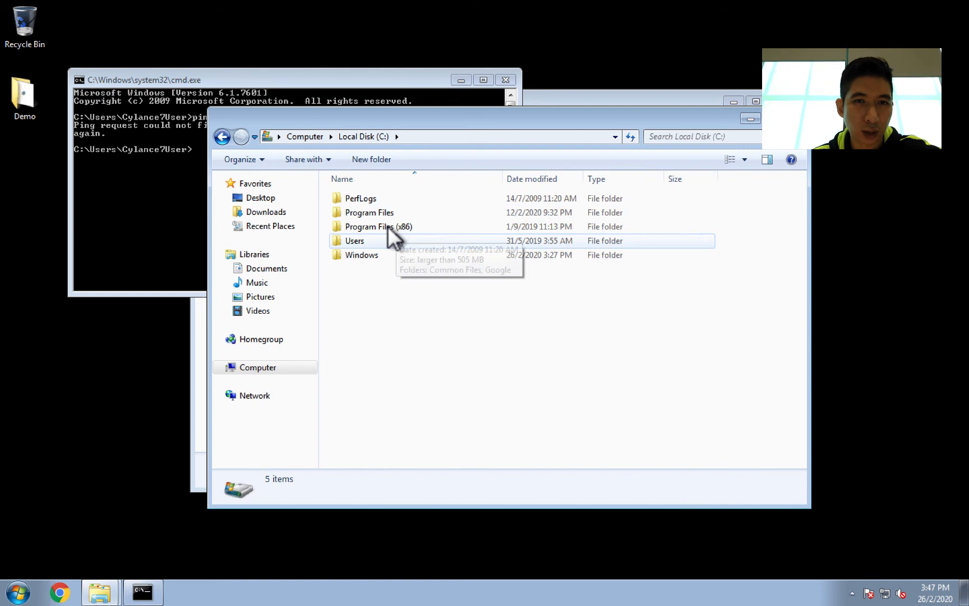
double_click(364, 253)
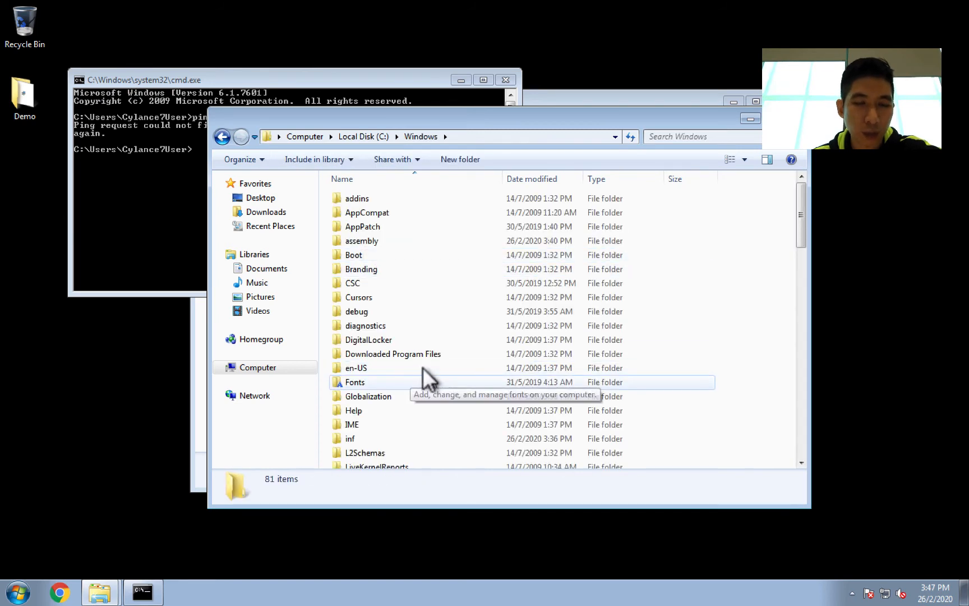
scroll(423, 365, "down", 5)
scroll(421, 367, "down", 3)
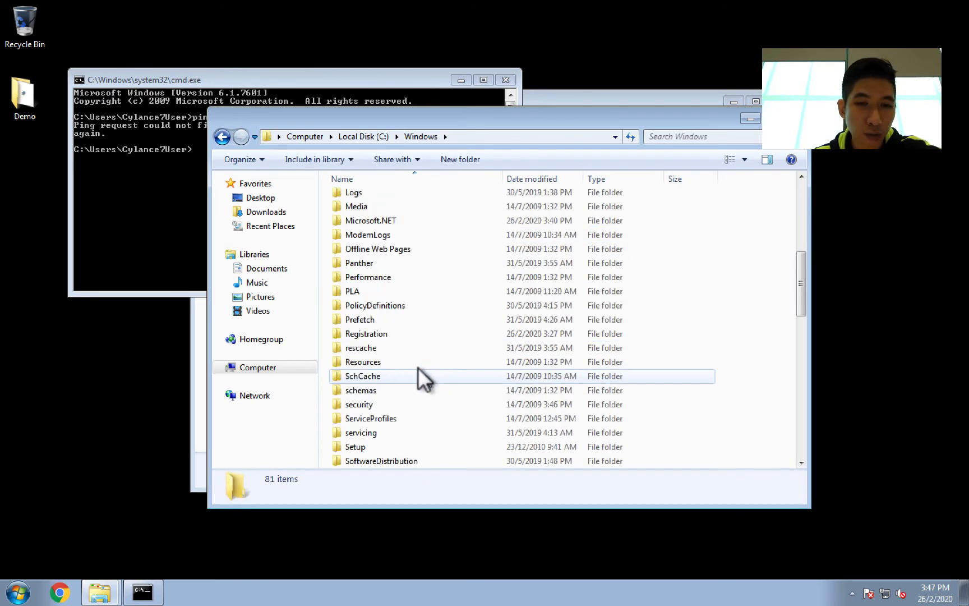
double_click(384, 455)
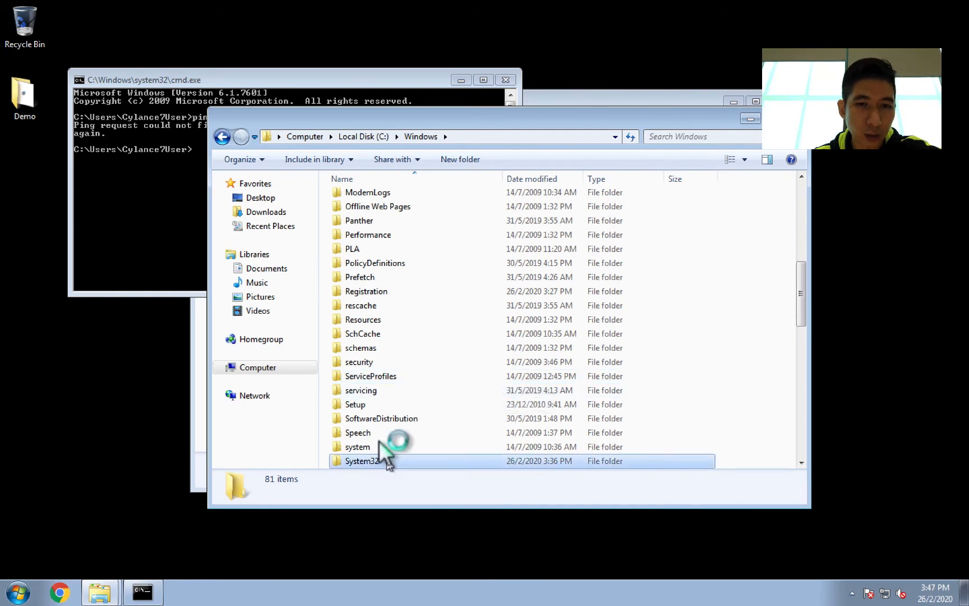
scroll(396, 346, "down", 1)
scroll(396, 346, "down", 9)
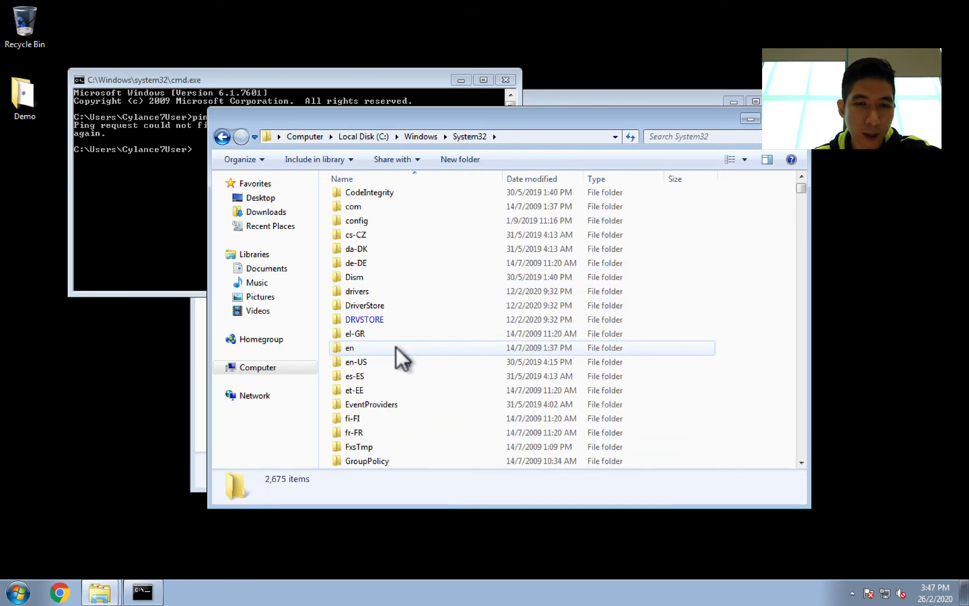
scroll(395, 354, "down", 9)
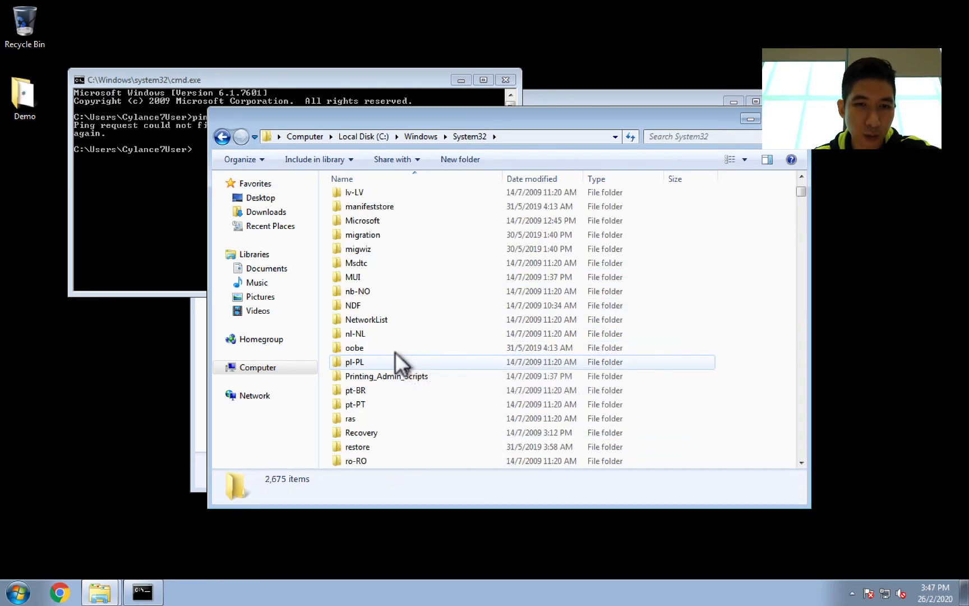
scroll(393, 359, "up", 3)
scroll(370, 355, "up", 20)
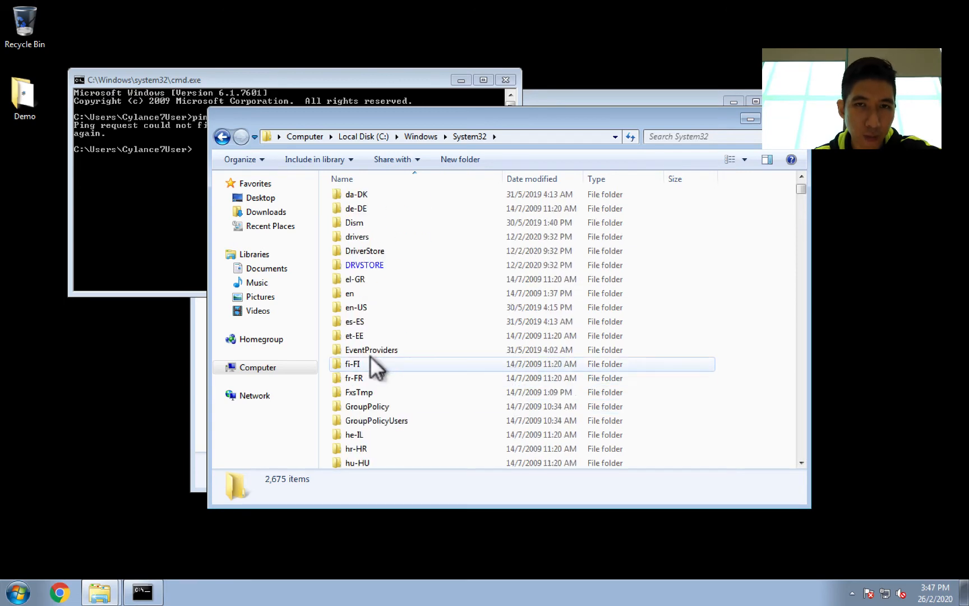
scroll(364, 353, "down", 2)
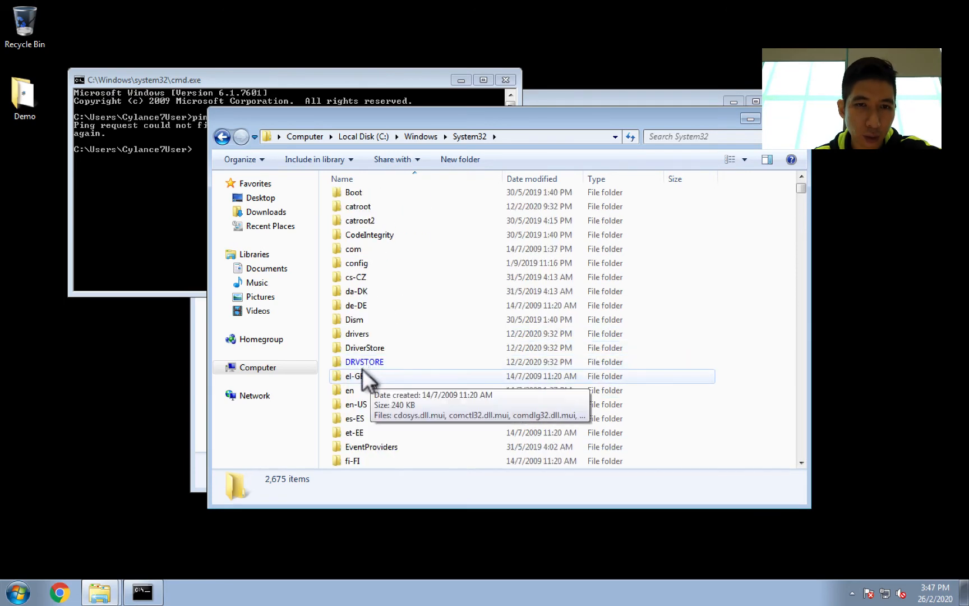
double_click(360, 331)
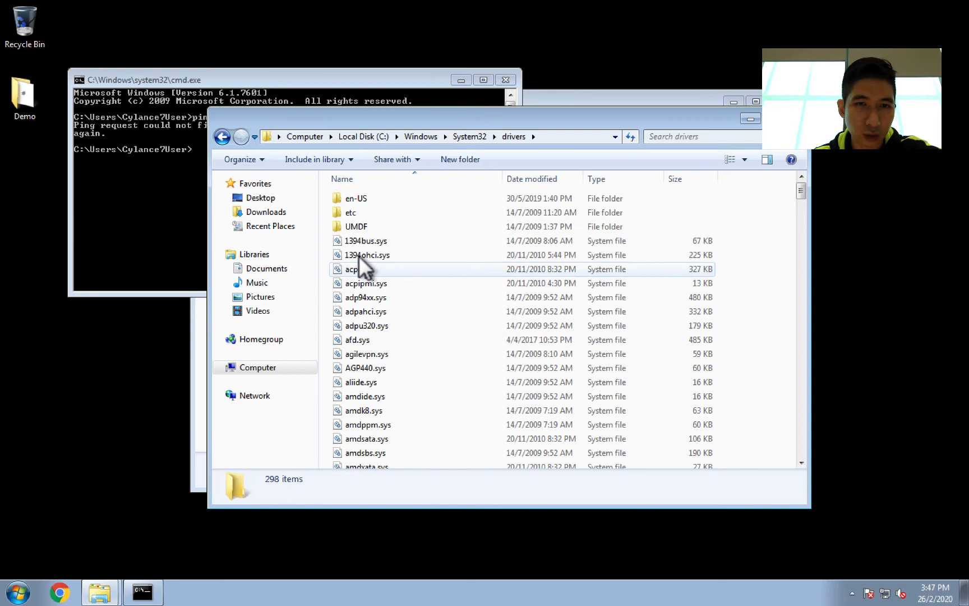
double_click(350, 209)
left_click(348, 195)
left_click_drag(349, 193, 116, 378)
left_click(456, 350)
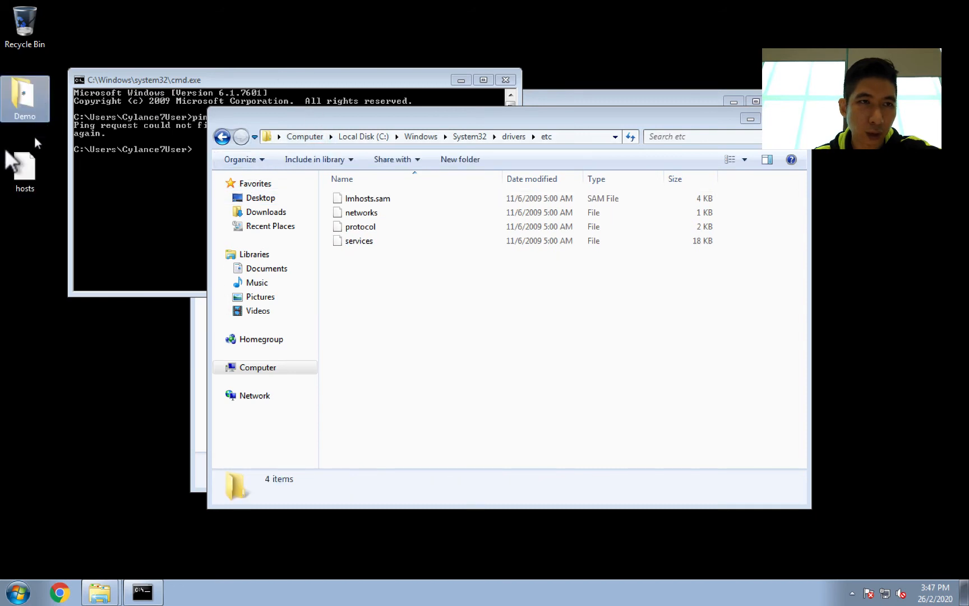
Step: Open the desktop hosts file with Notepad
right_click(16, 167)
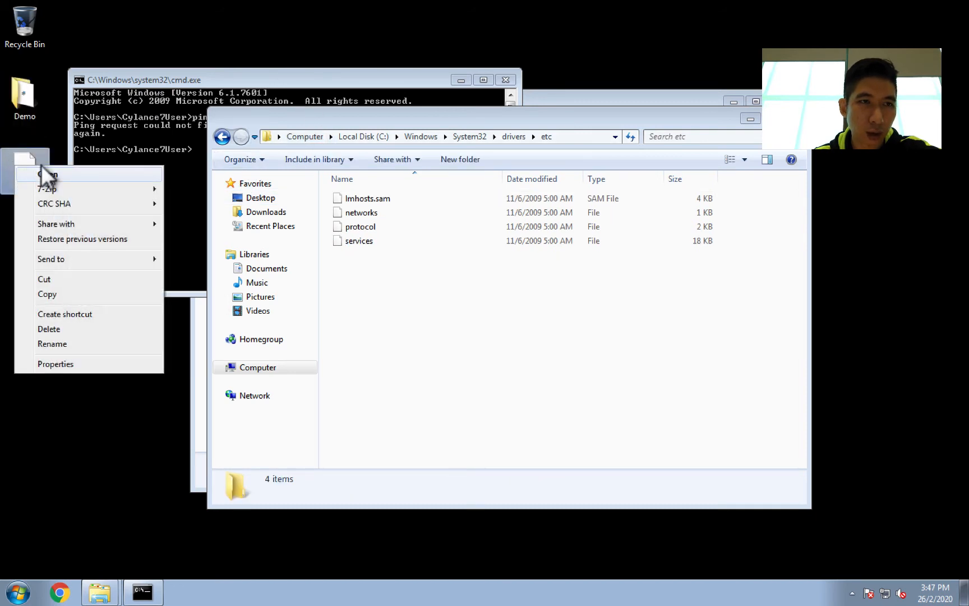
left_click(42, 168)
left_click(375, 242)
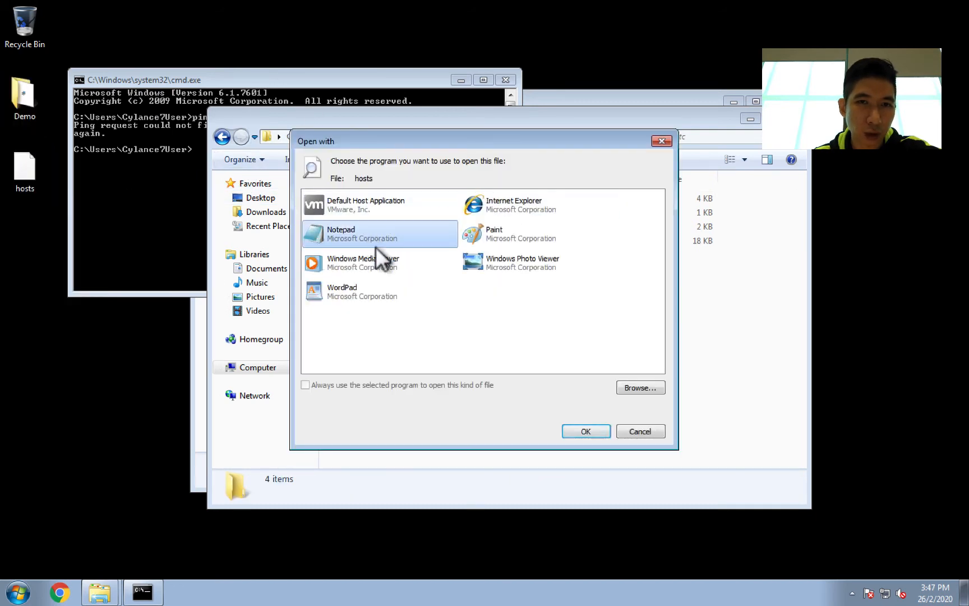
left_click(586, 431)
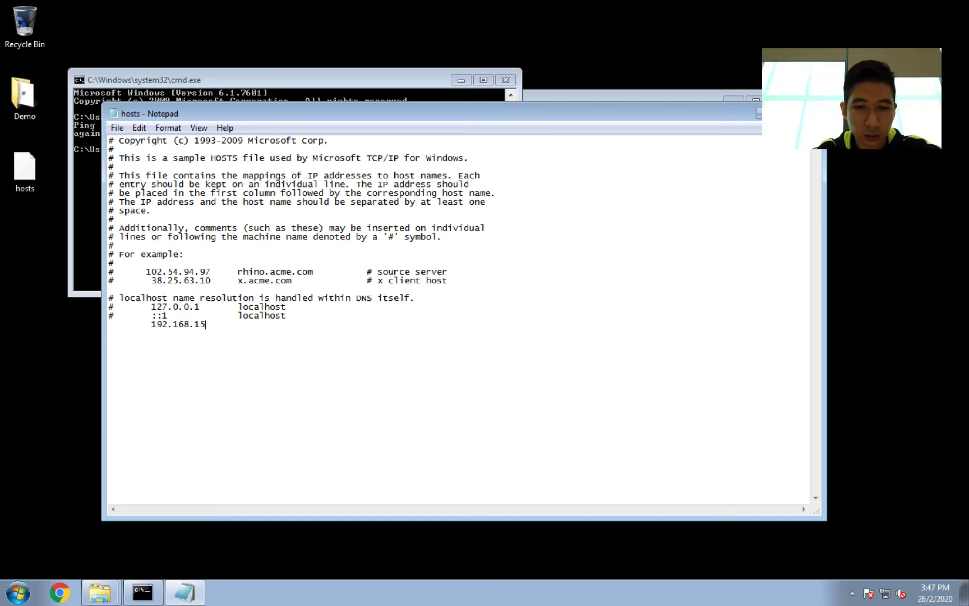
Step: Add the line 192.168.159.133 cert.cylance.co to the hosts file, save it, and close Notepad
type("9.133")
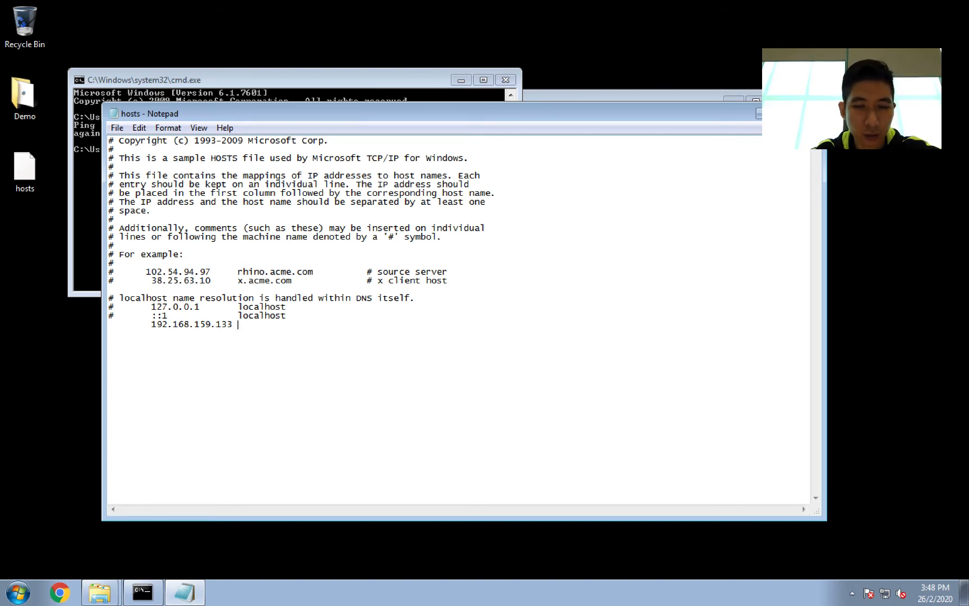
type("cert.cylance.co")
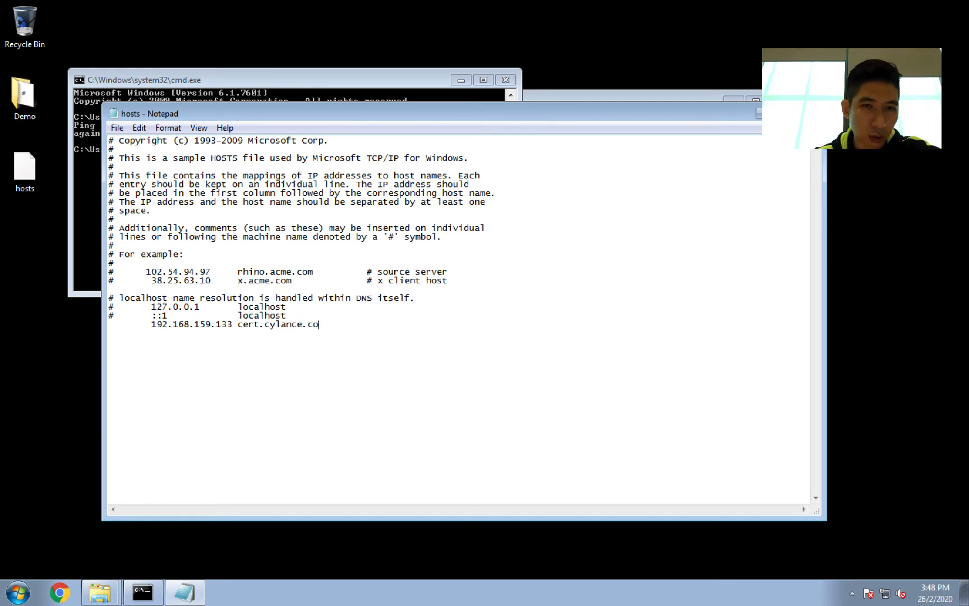
left_click(117, 128)
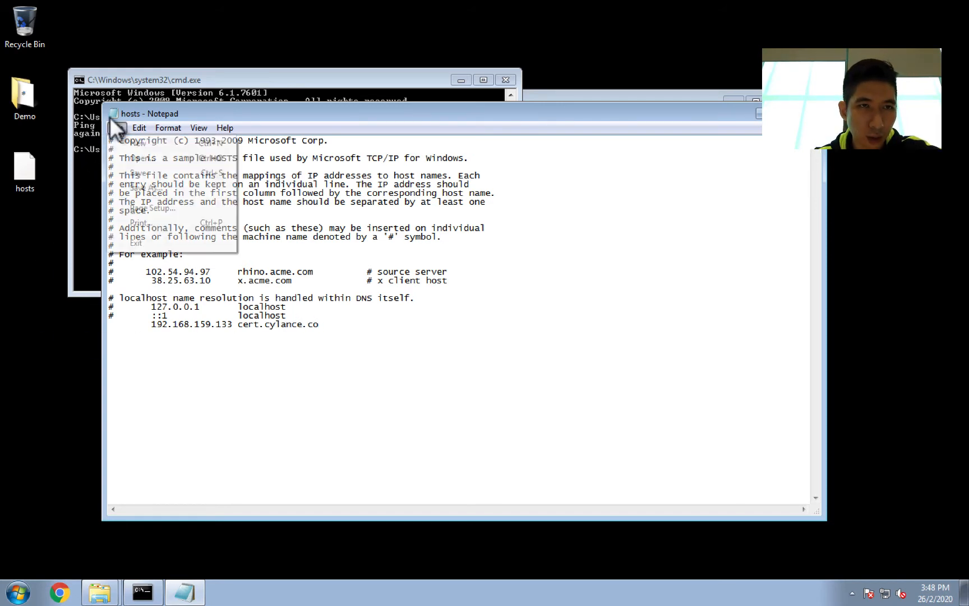
left_click(145, 173)
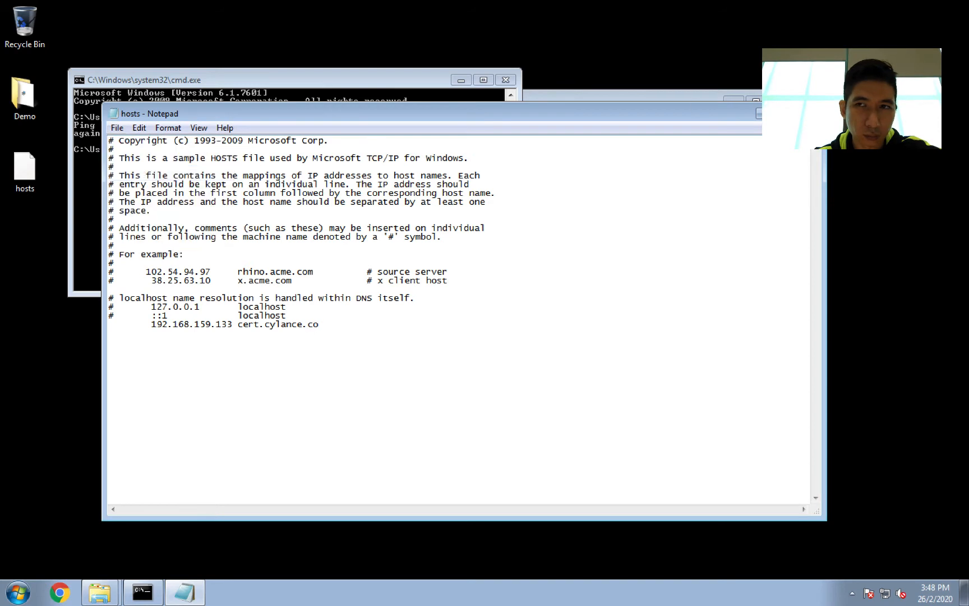
left_click(817, 113)
Step: Move the edited hosts file back into the etc folder, granting administrator permission
left_click_drag(24, 169, 540, 355)
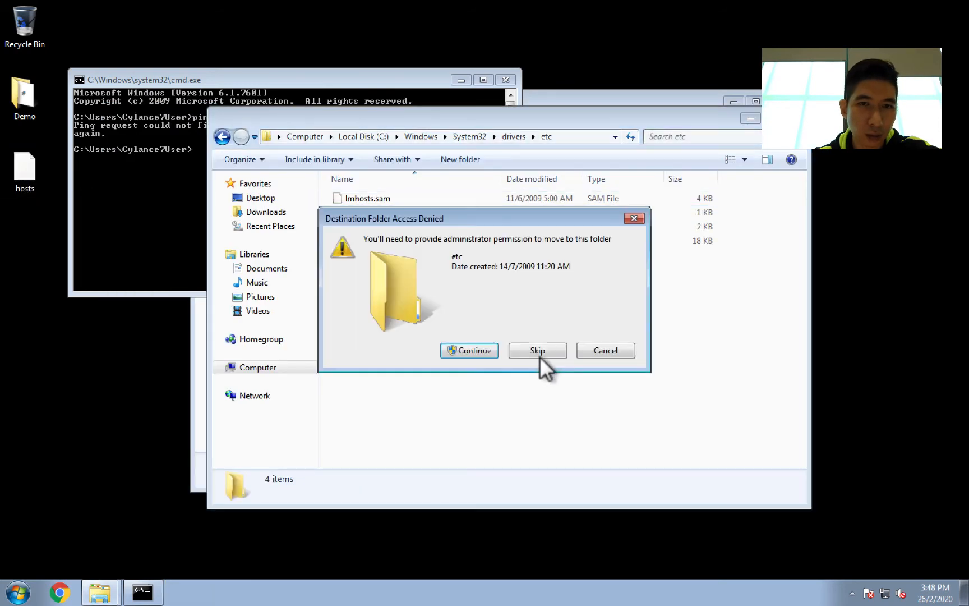
left_click(492, 349)
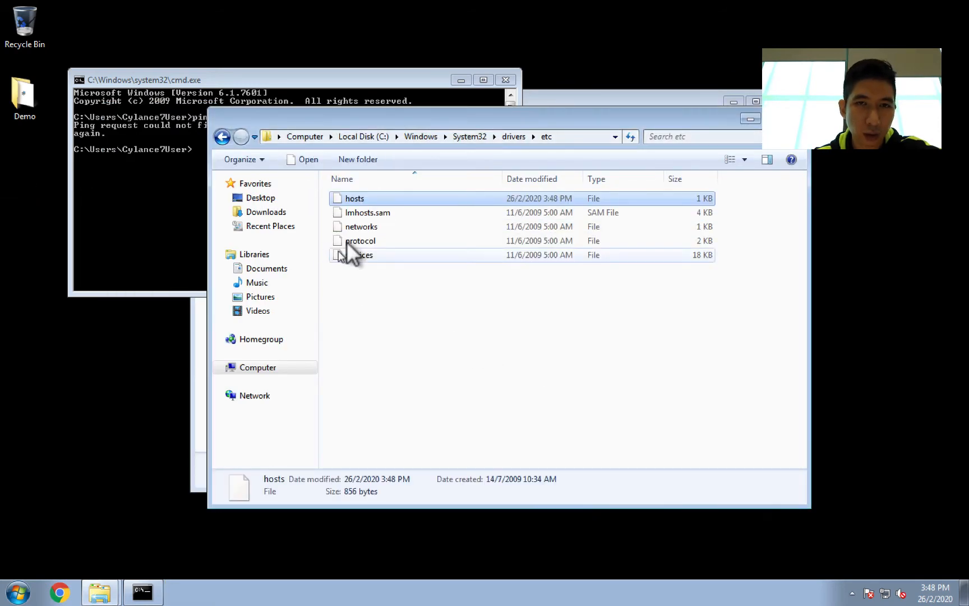
Step: Re-run the ping to cert.cylance.co in the command prompt to check the new hosts mapping
left_click(174, 221)
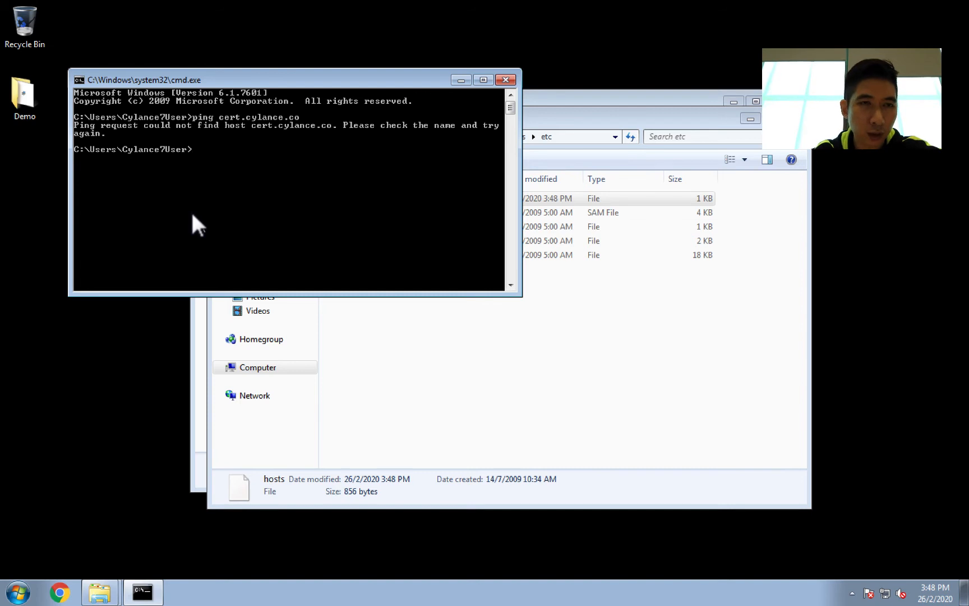
key("Up")
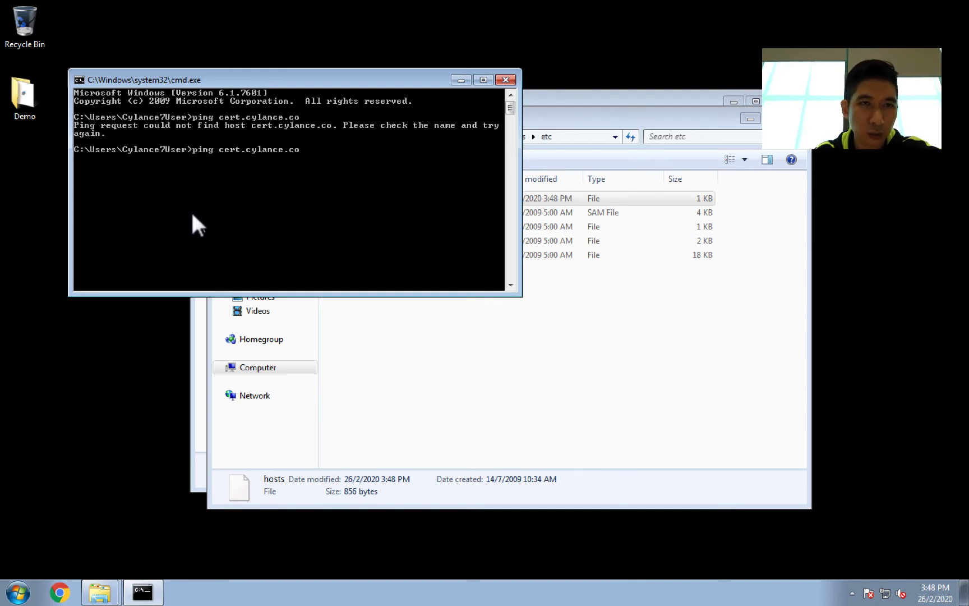
key("Return")
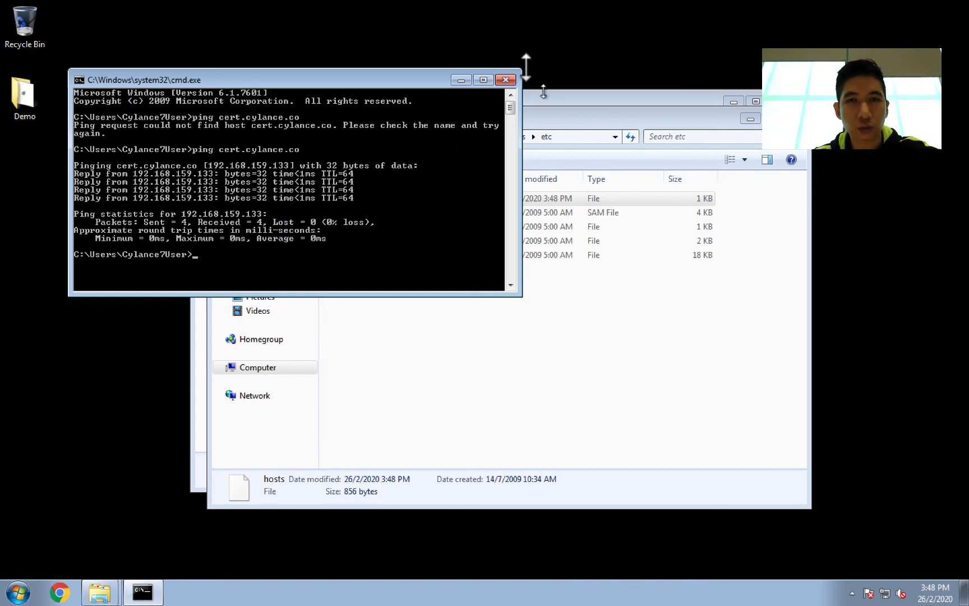
left_click_drag(328, 72, 482, 190)
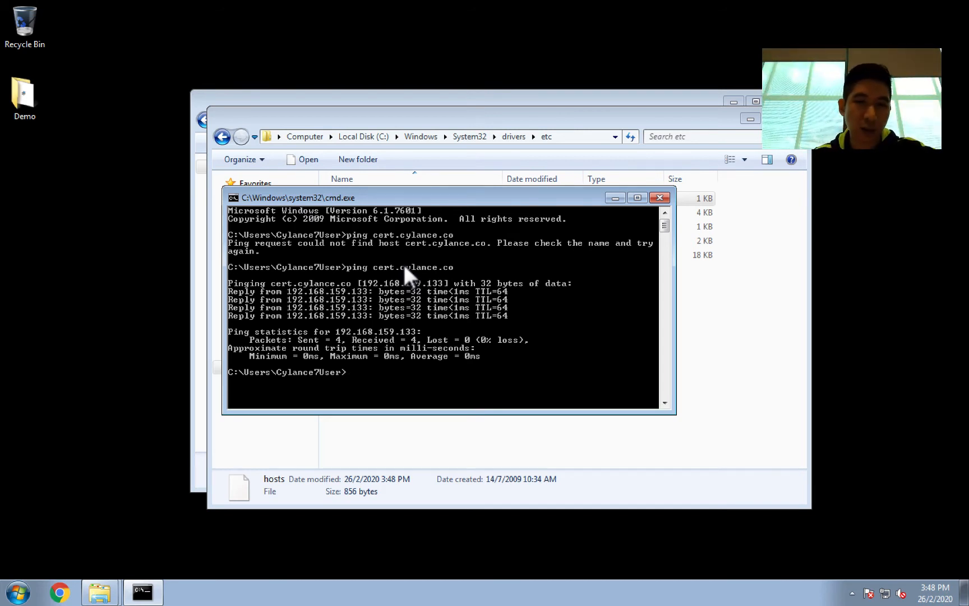
left_click(615, 198)
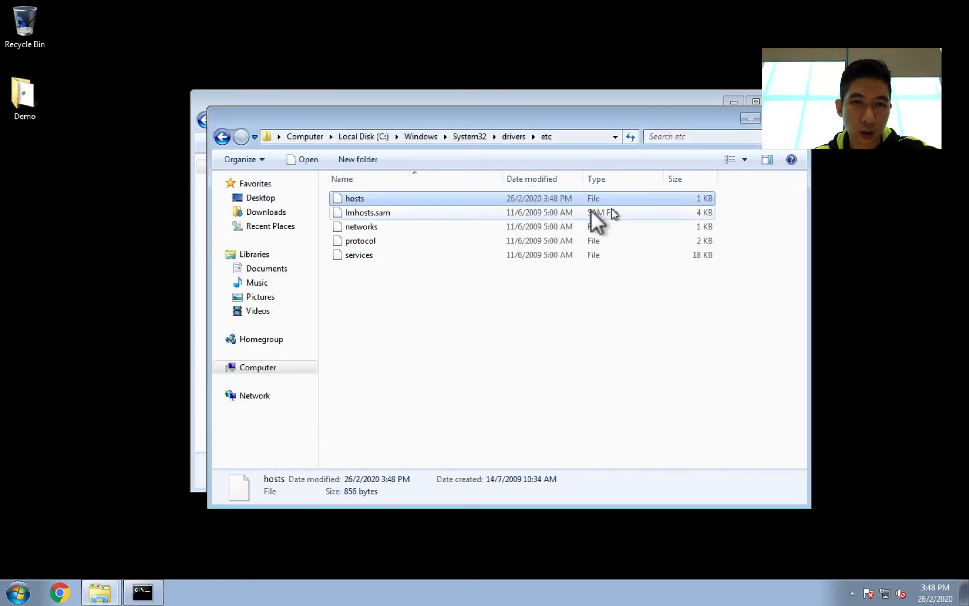
left_click(57, 591)
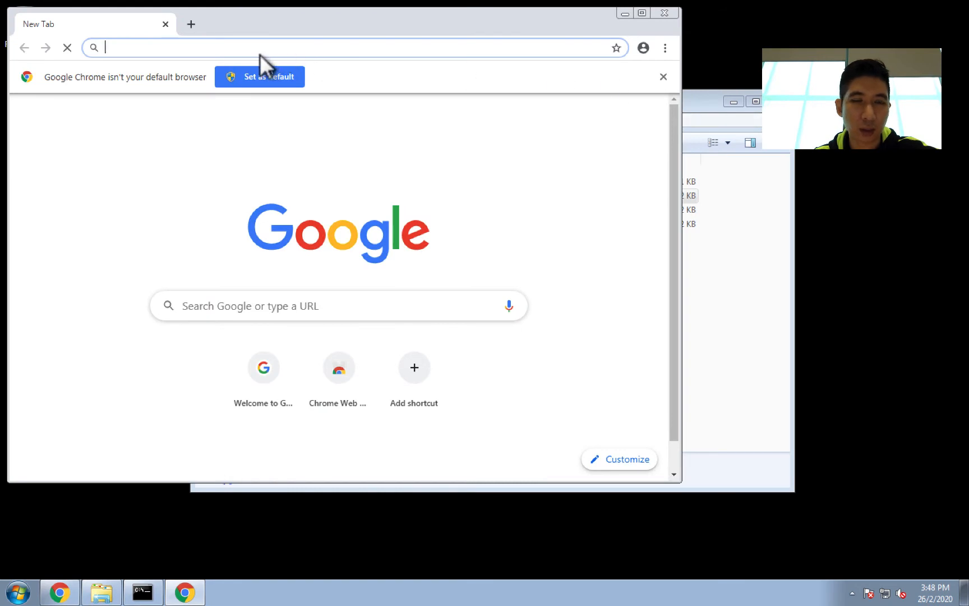
type("ht")
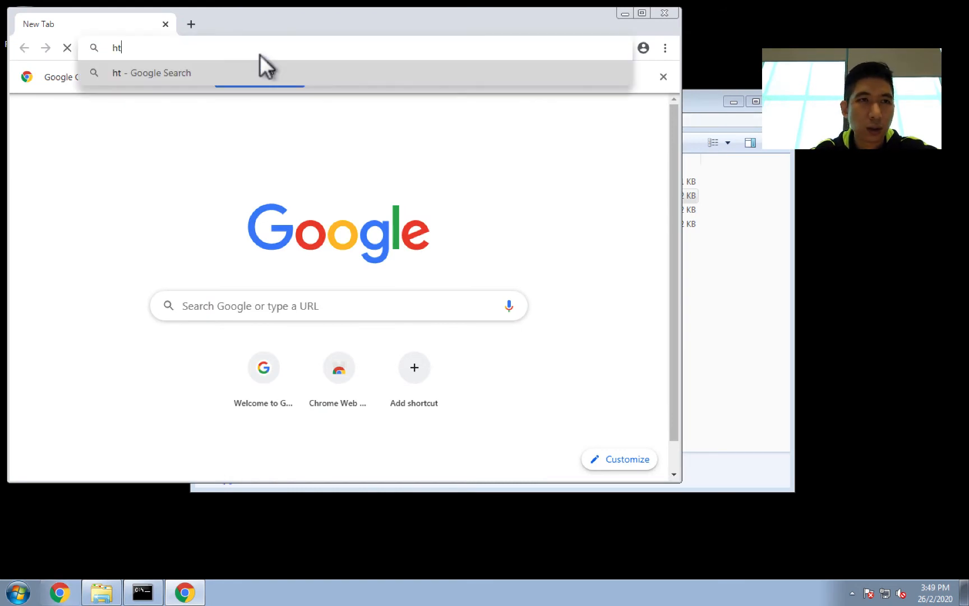
type("tps://")
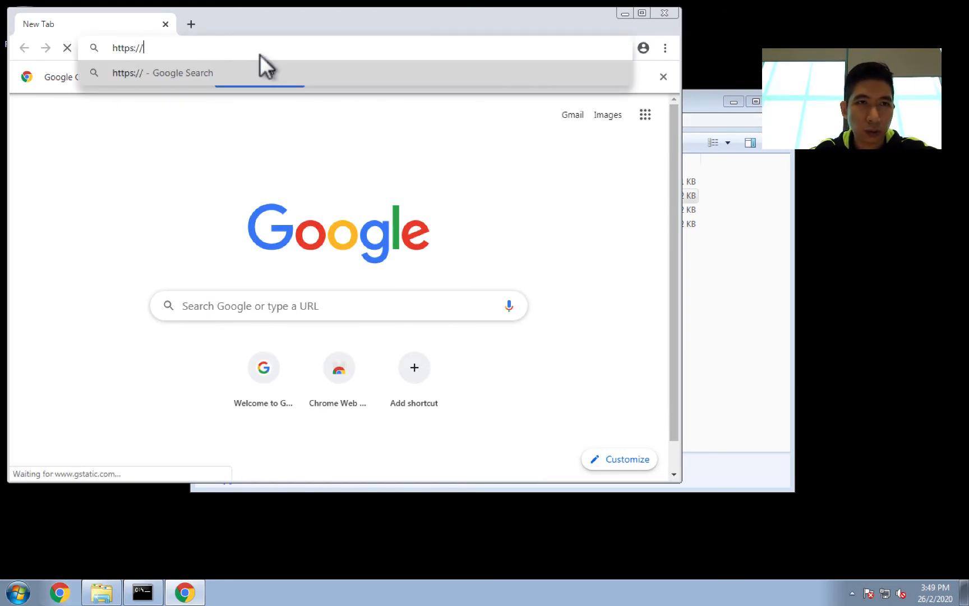
type("cert.")
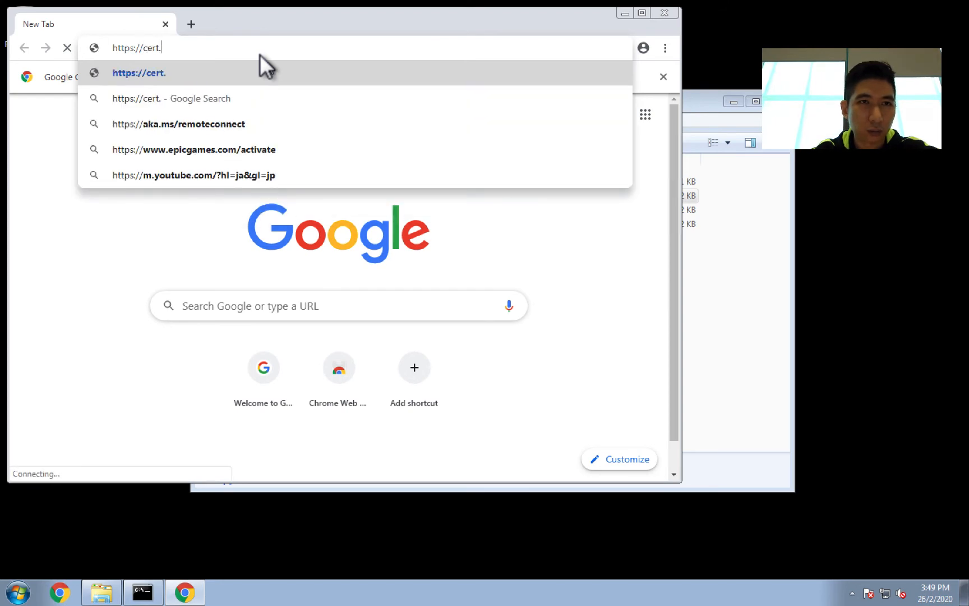
type("cylance.co")
key("Return")
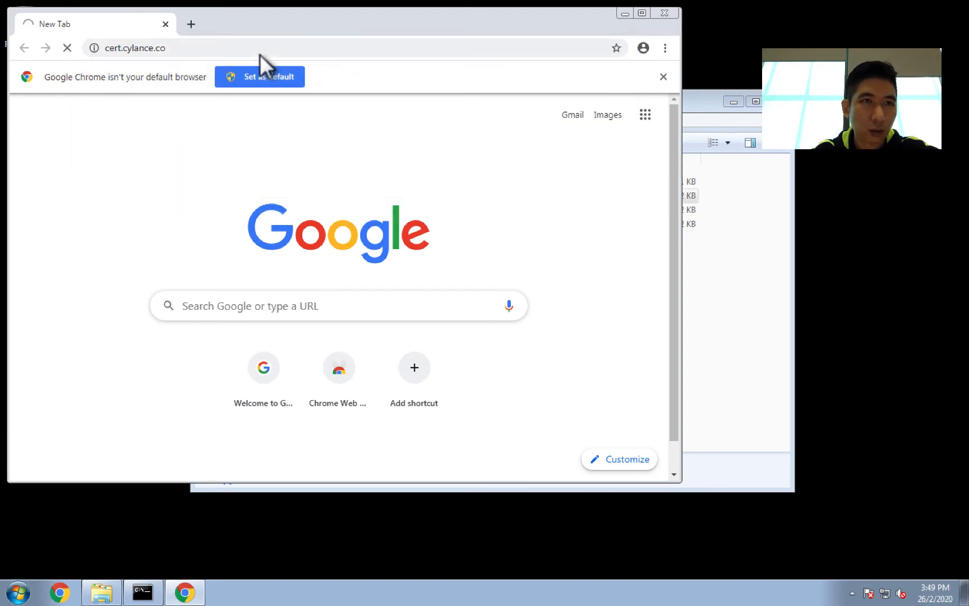
left_click_drag(266, 18, 353, 79)
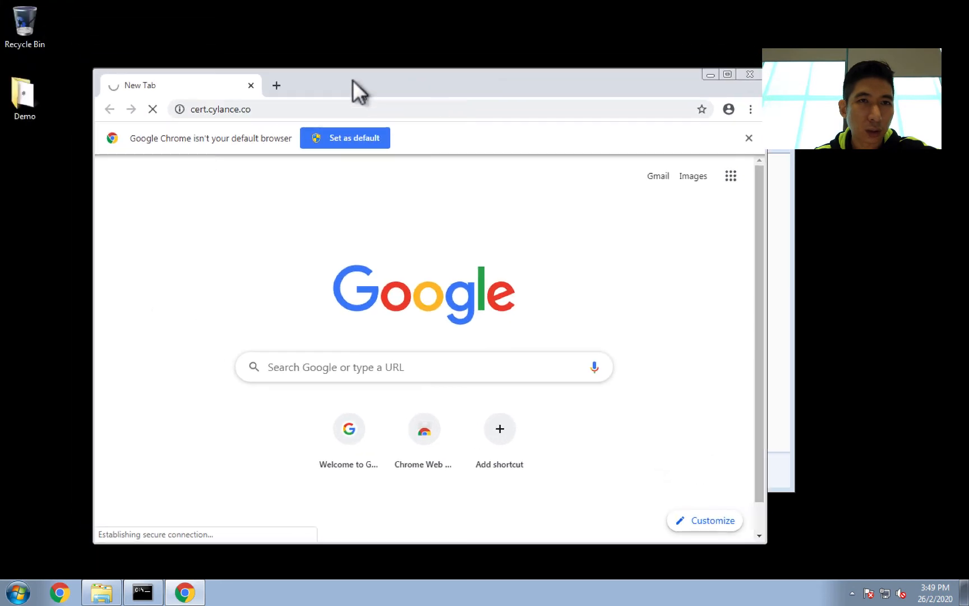
left_click(749, 138)
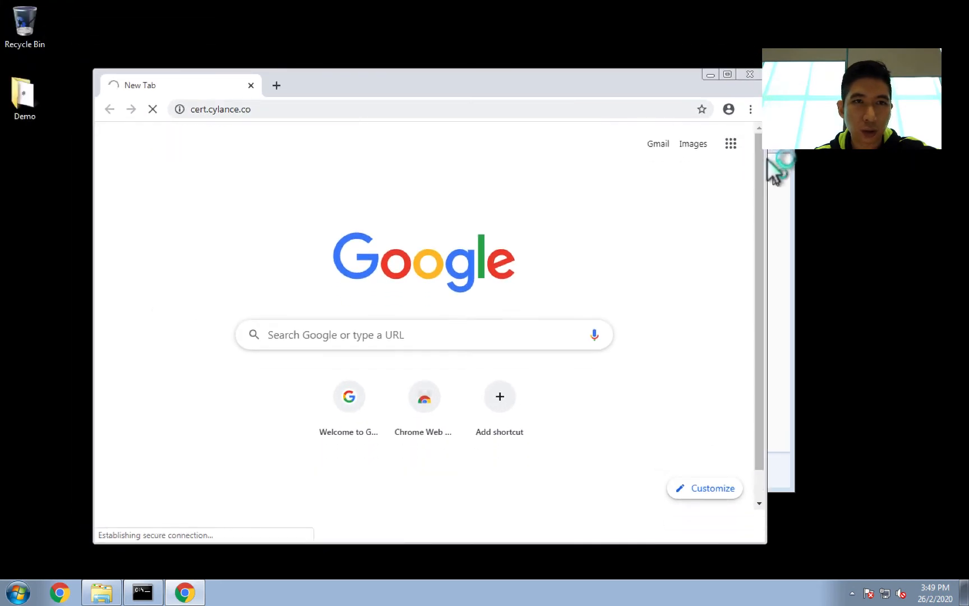
Step: Proceed past the connection privacy warning to the cert.cylance.co site
left_click(773, 208)
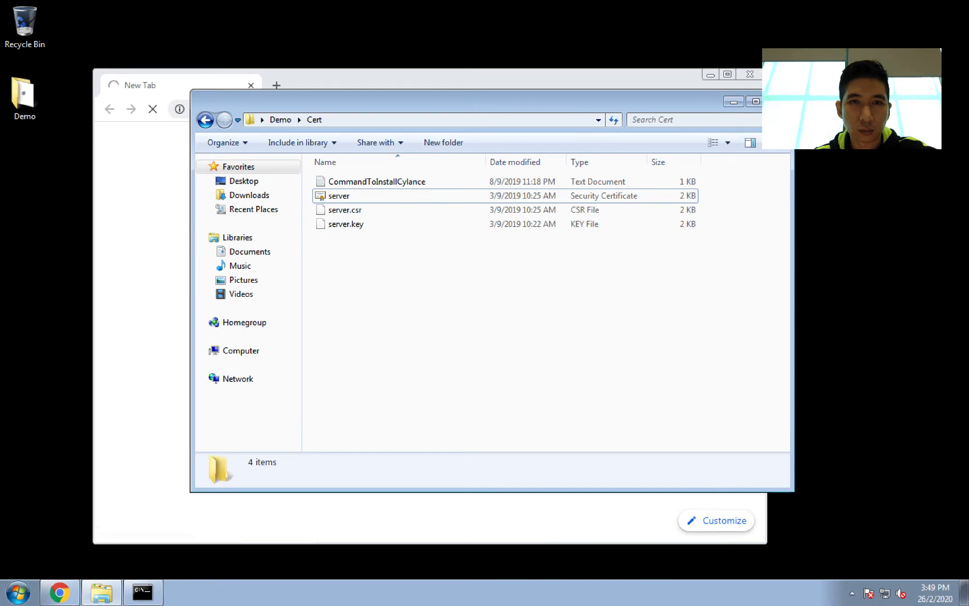
left_click(733, 101)
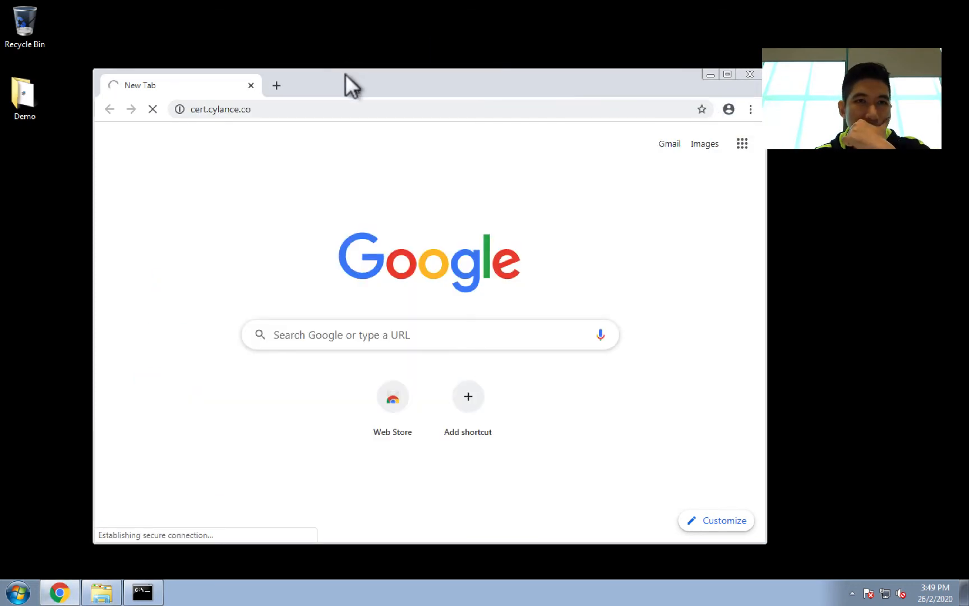
left_click_drag(346, 74, 430, 68)
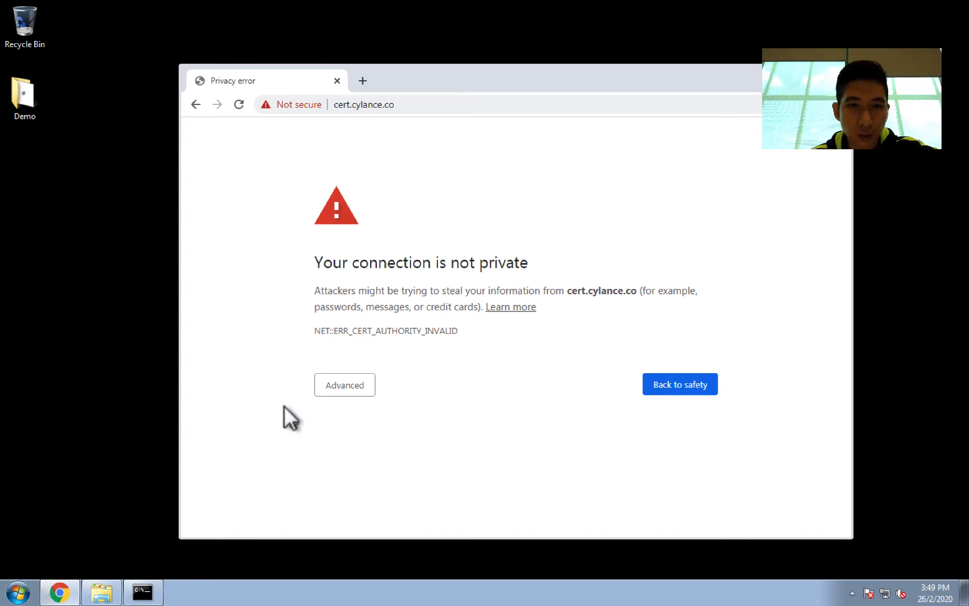
left_click(346, 390)
left_click(340, 480)
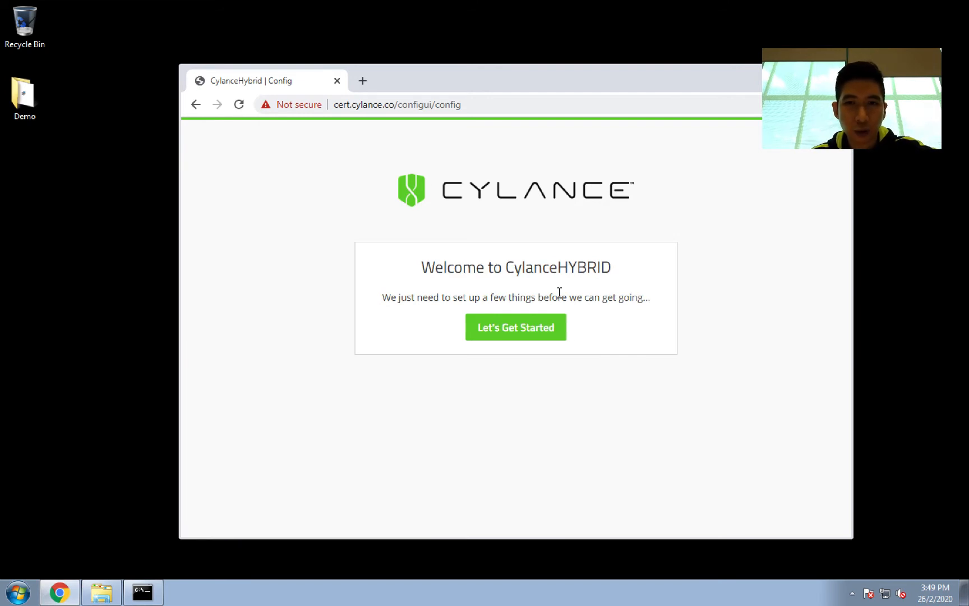
Step: Start the CylanceHYBRID setup and turn off the option to generate the private key and CSR
left_click(534, 322)
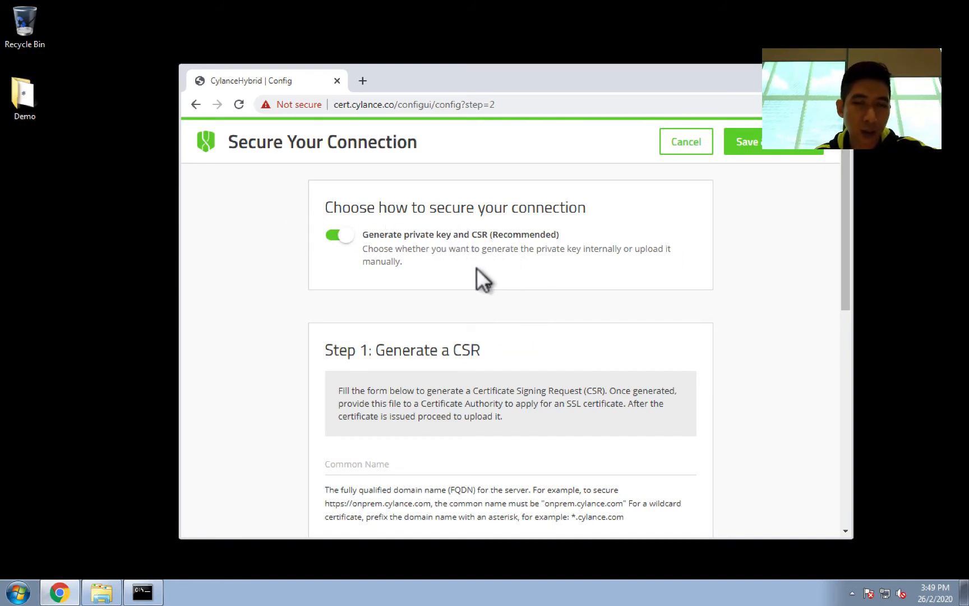
scroll(537, 437, "down", 8)
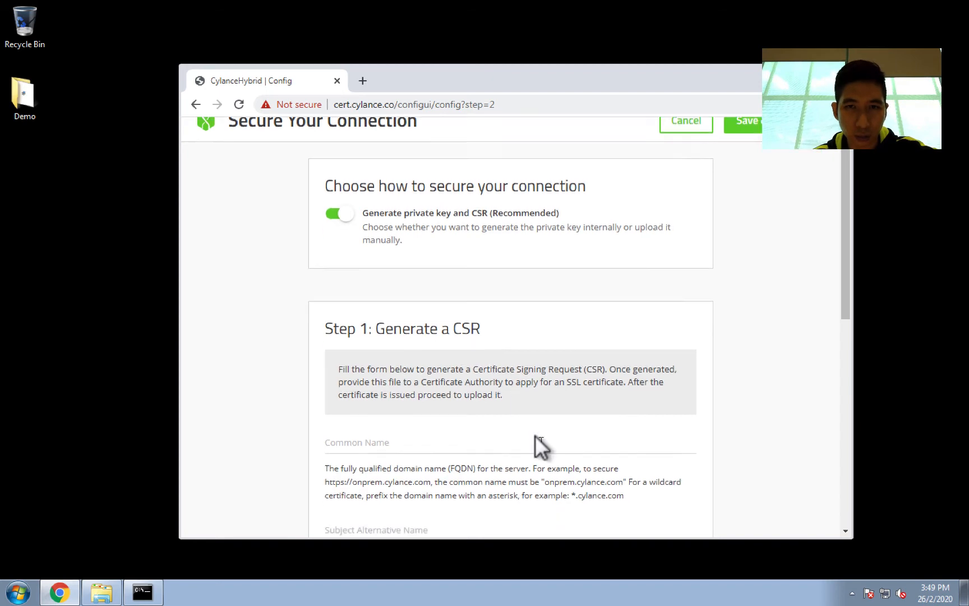
scroll(533, 415, "up", 5)
scroll(526, 399, "up", 3)
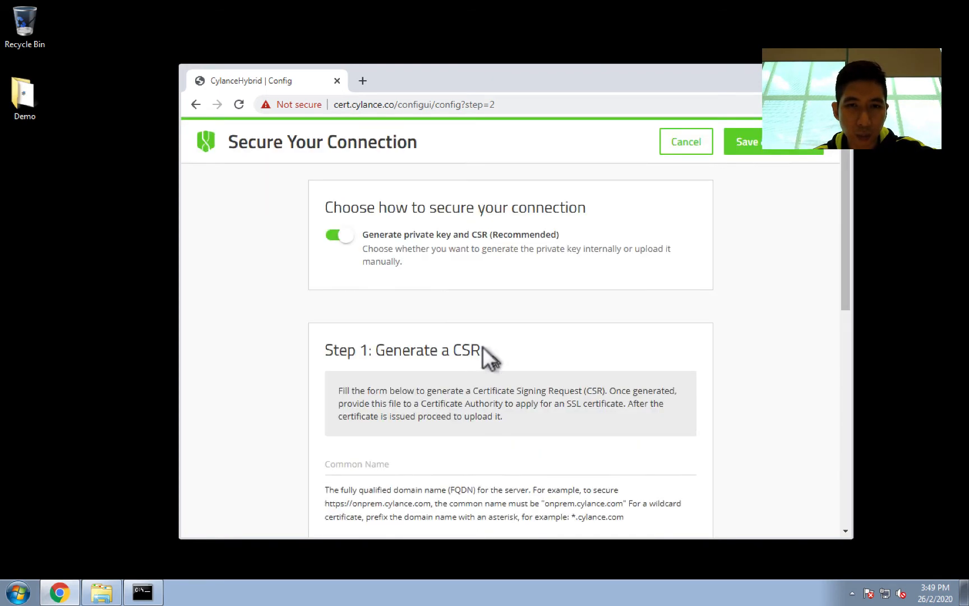
left_click(336, 238)
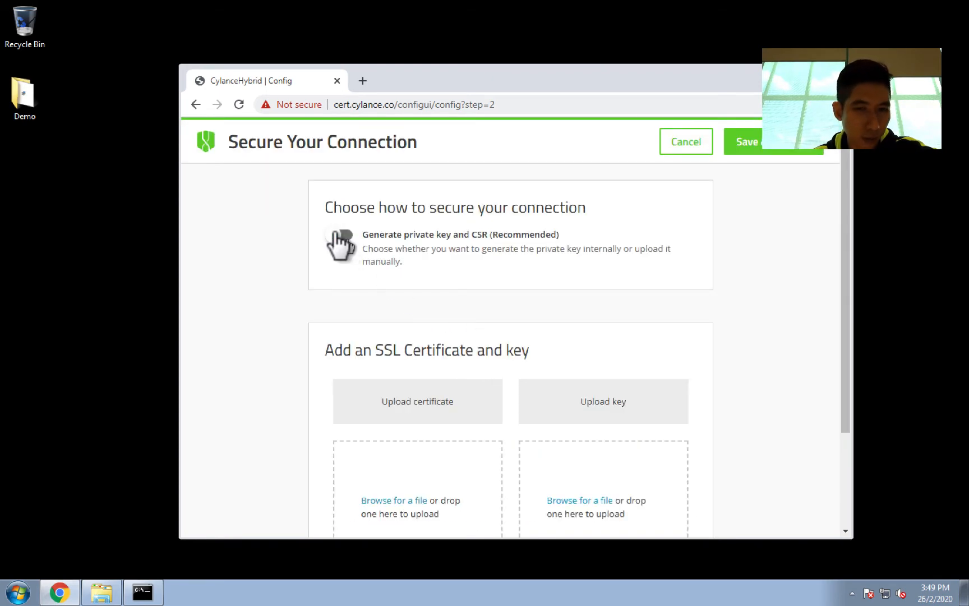
Step: Upload server.crt from the Demo\Cert folder as the SSL certificate
scroll(491, 372, "down", 3)
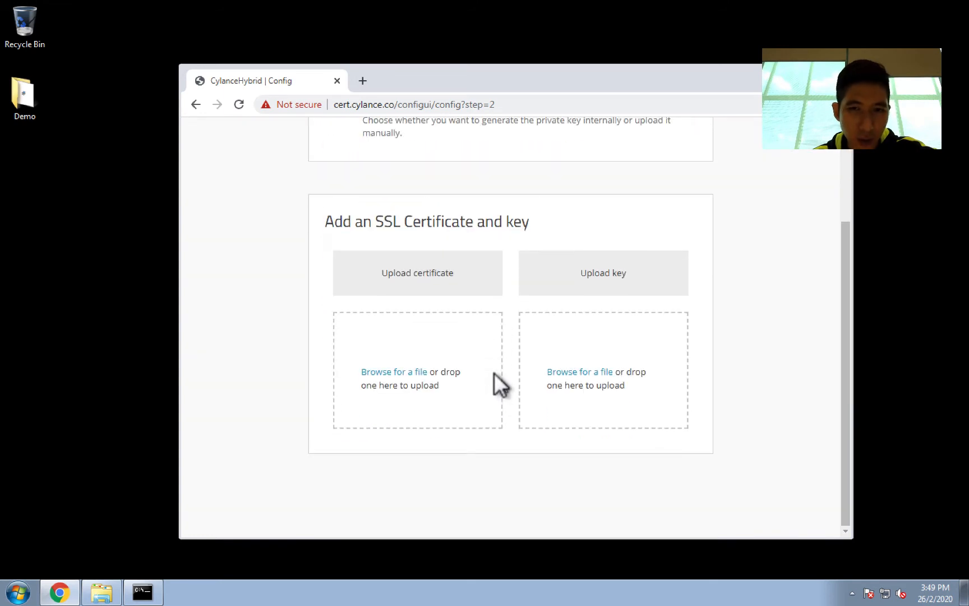
left_click(403, 366)
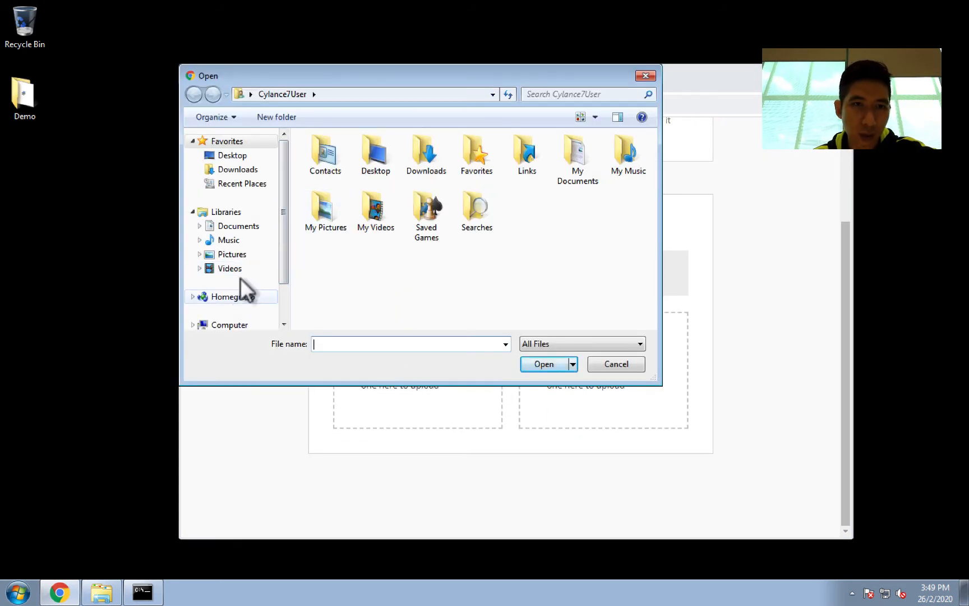
left_click(230, 155)
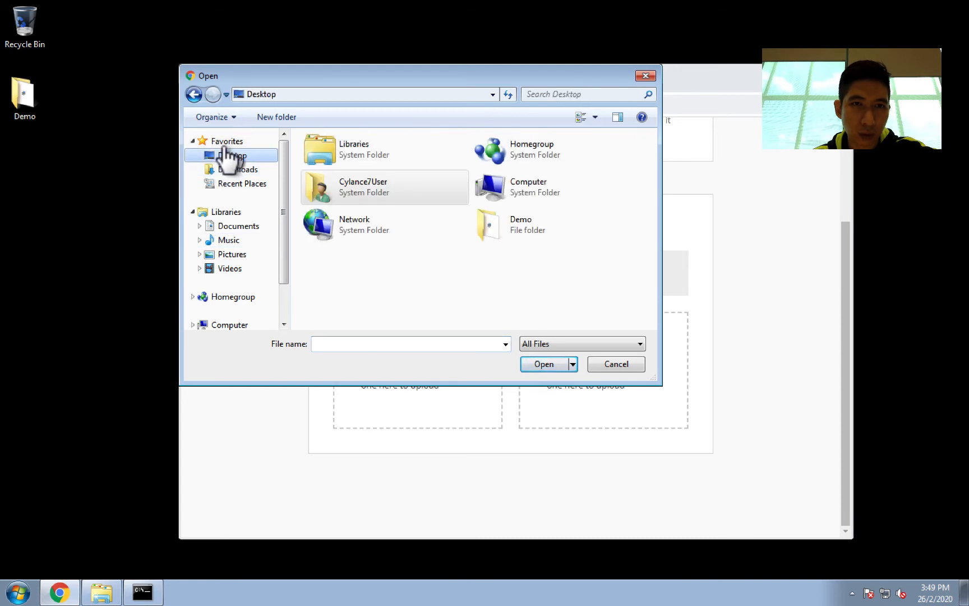
double_click(516, 222)
left_click(332, 155)
double_click(330, 155)
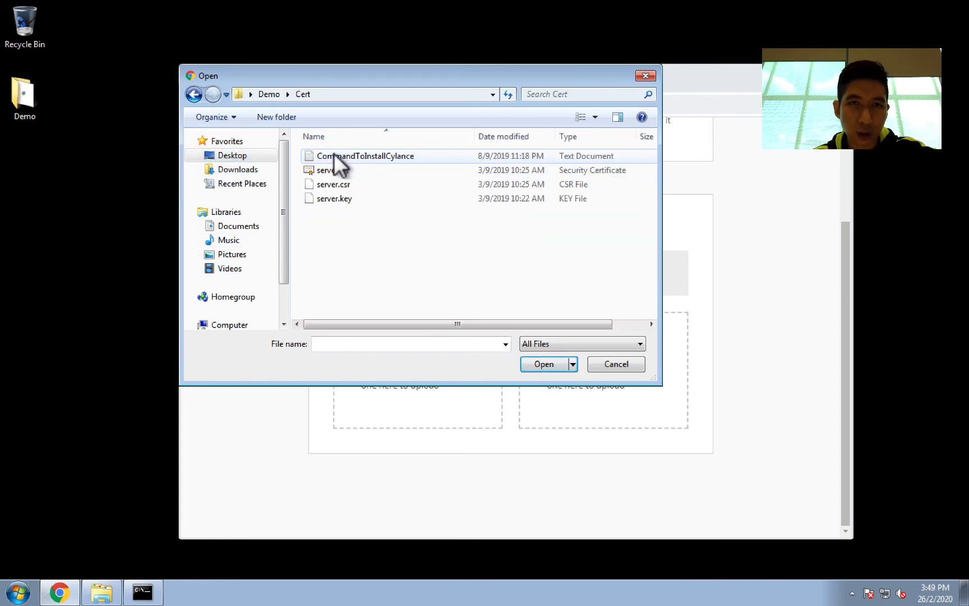
double_click(331, 168)
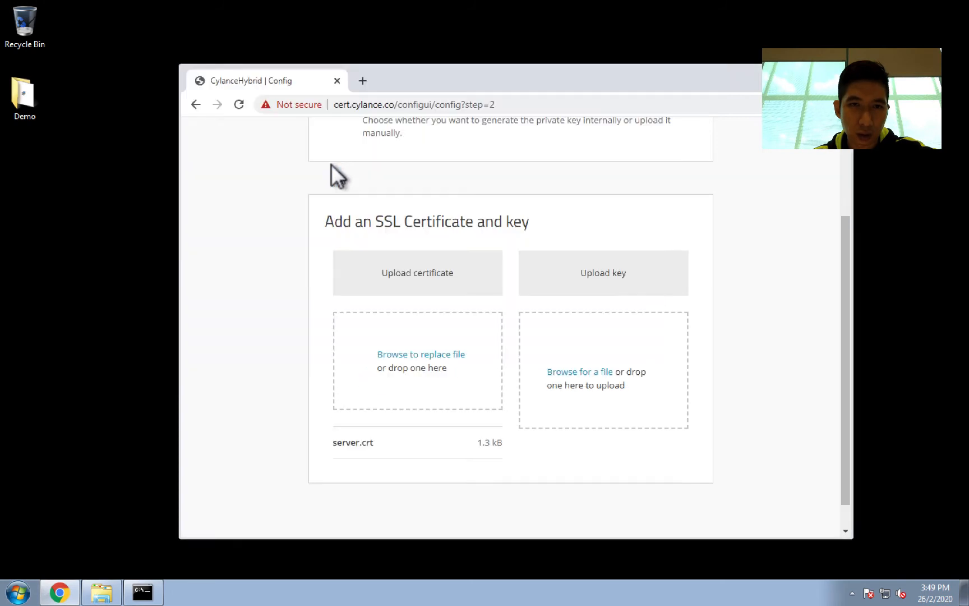
Step: Upload server.key from the same folder as the key and save the connection settings
left_click(577, 370)
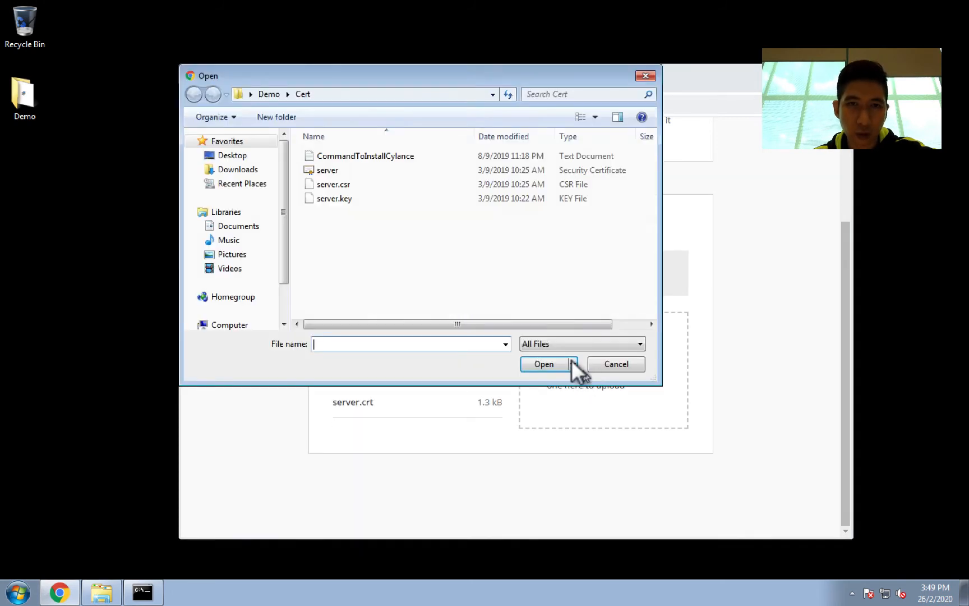
double_click(331, 197)
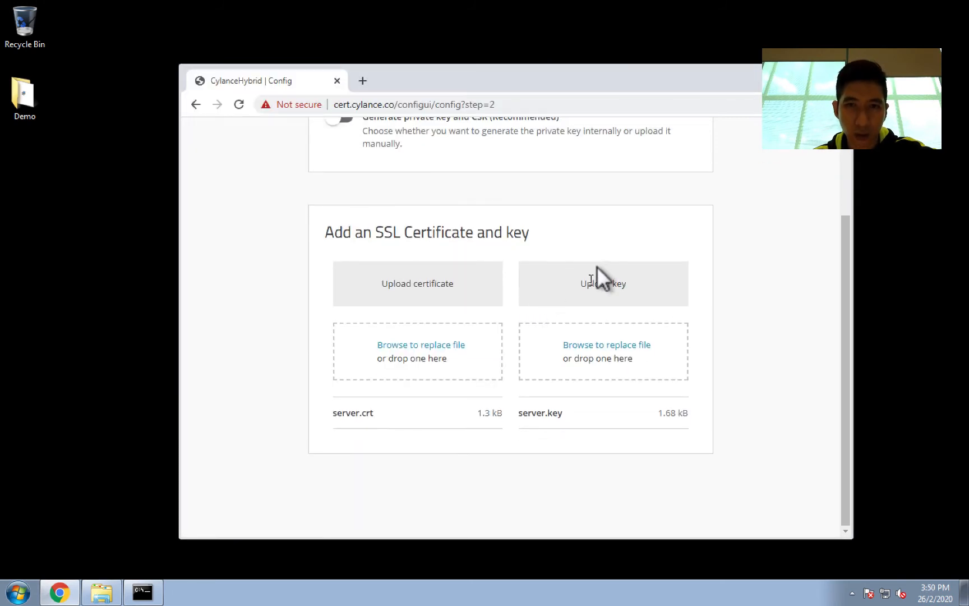
scroll(596, 256, "up", 2)
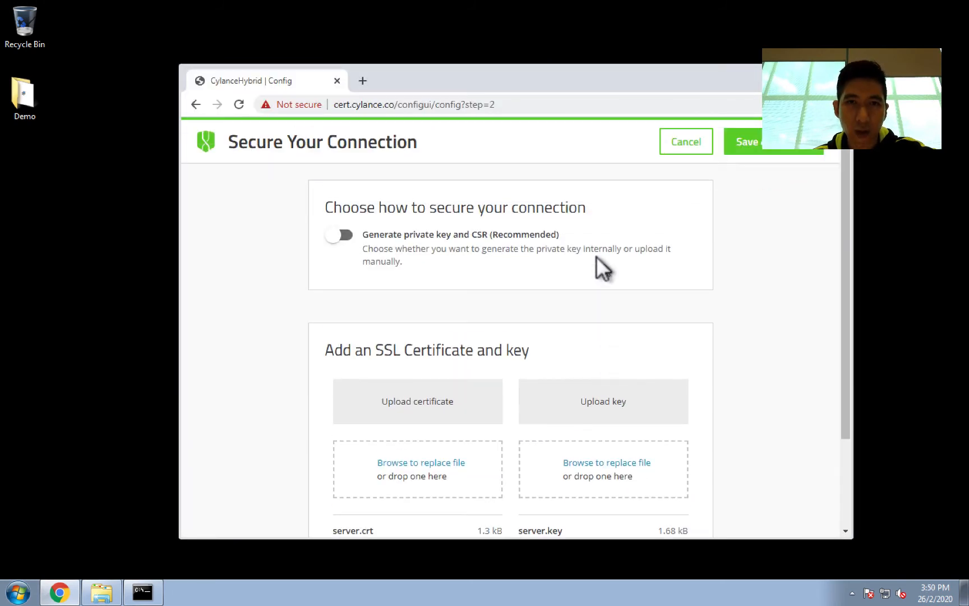
left_click(753, 141)
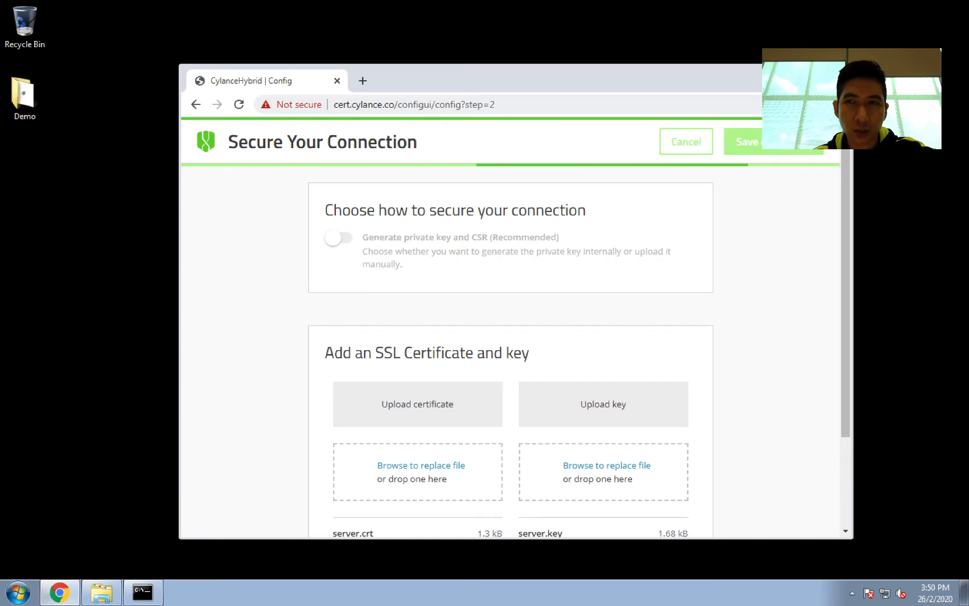
left_click(813, 67)
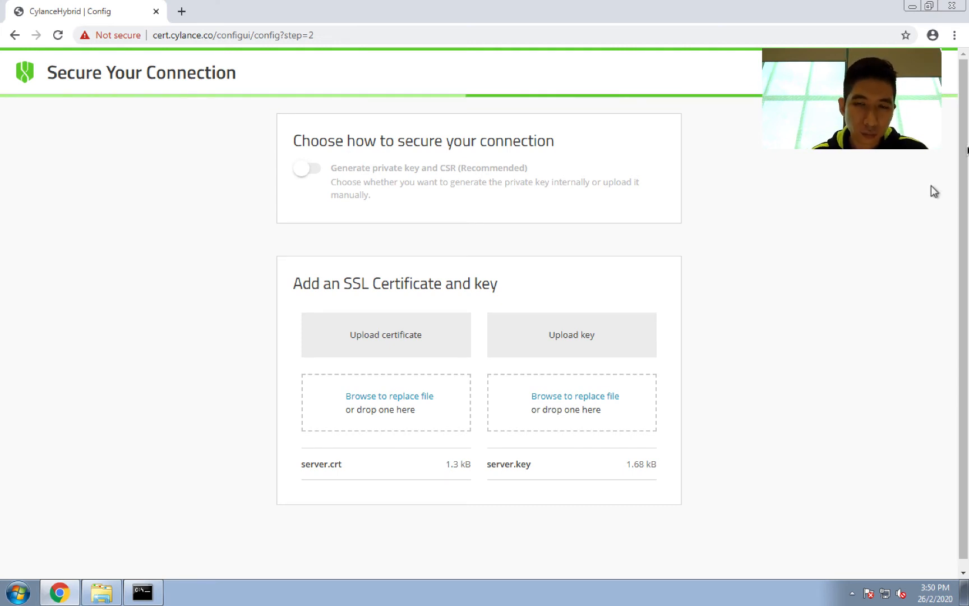
Step: Review the ping output for cert.cylance.co in the command prompt window, then minimize it
left_click(135, 584)
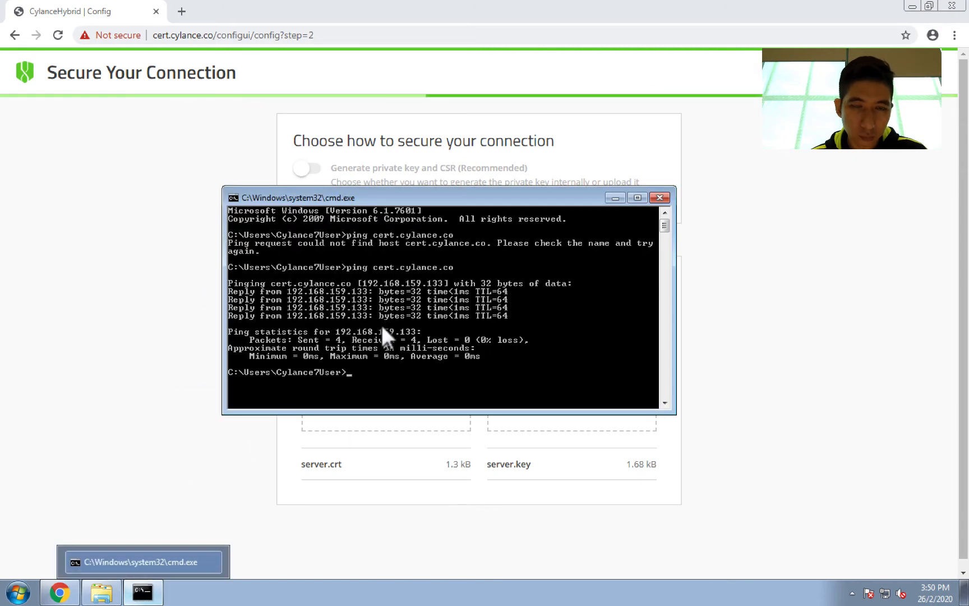
left_click(616, 198)
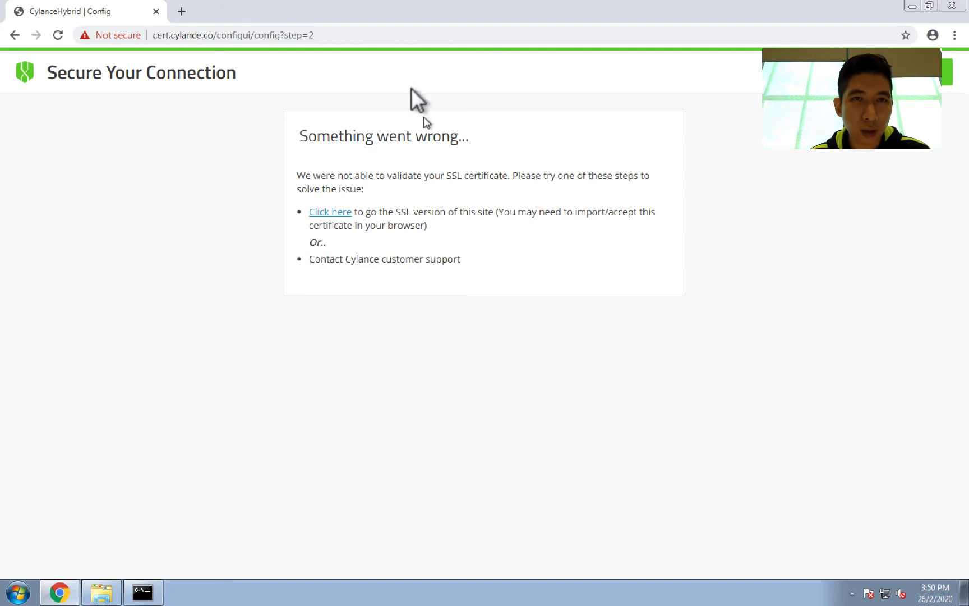
Step: Change the setup page address to step=3 and load it
left_click(367, 38)
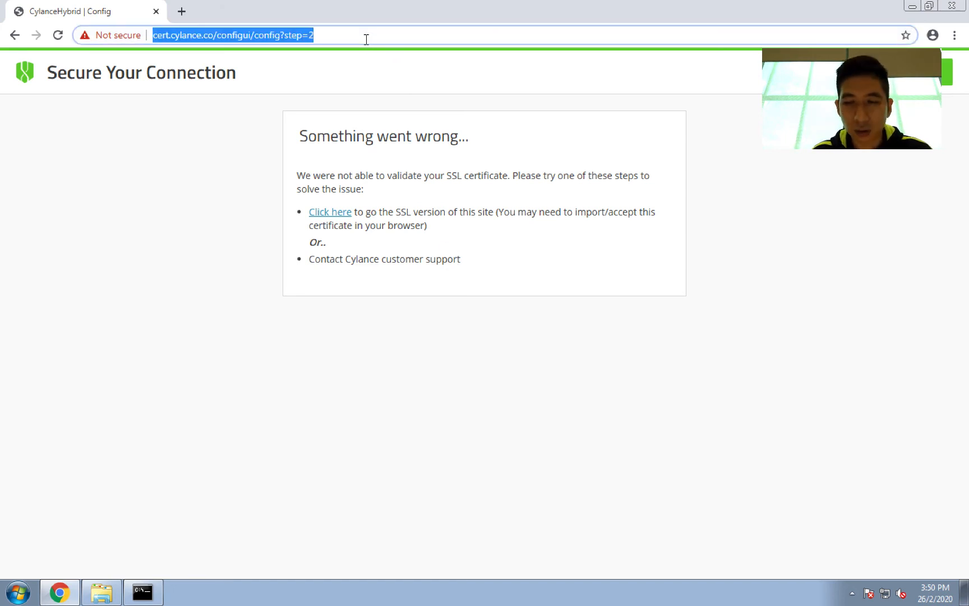
left_click(367, 39)
key("BackSpace")
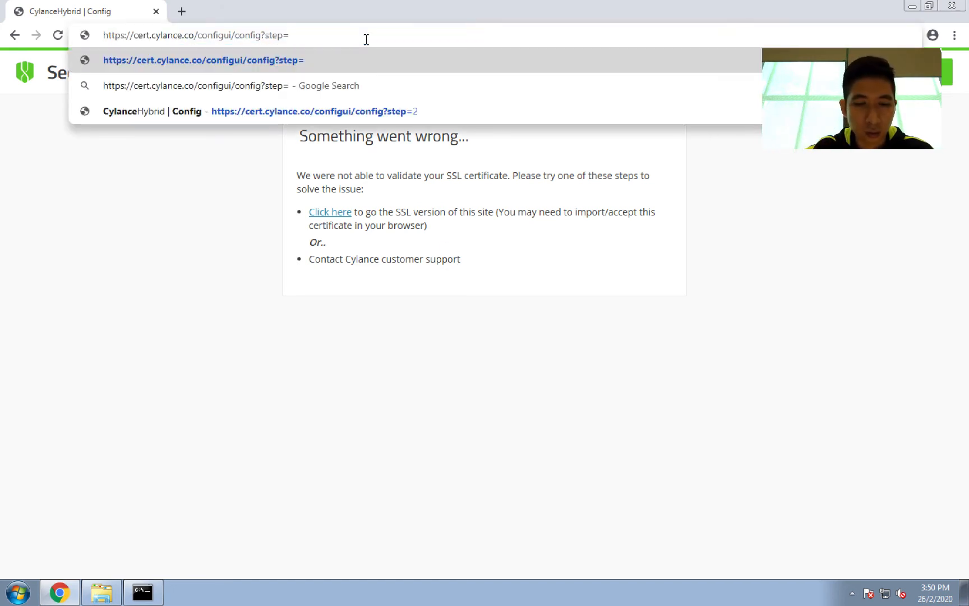
type("3")
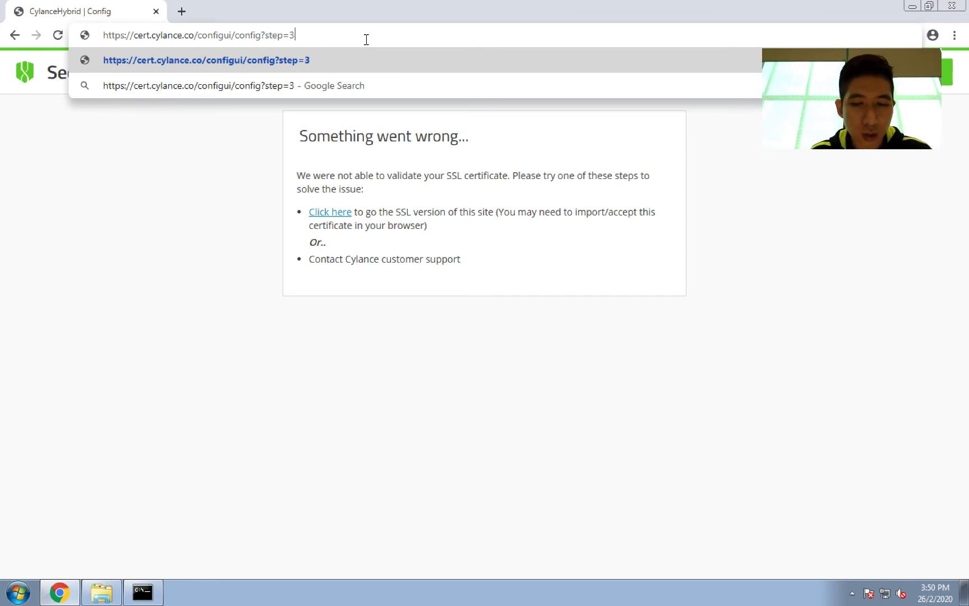
key("Return")
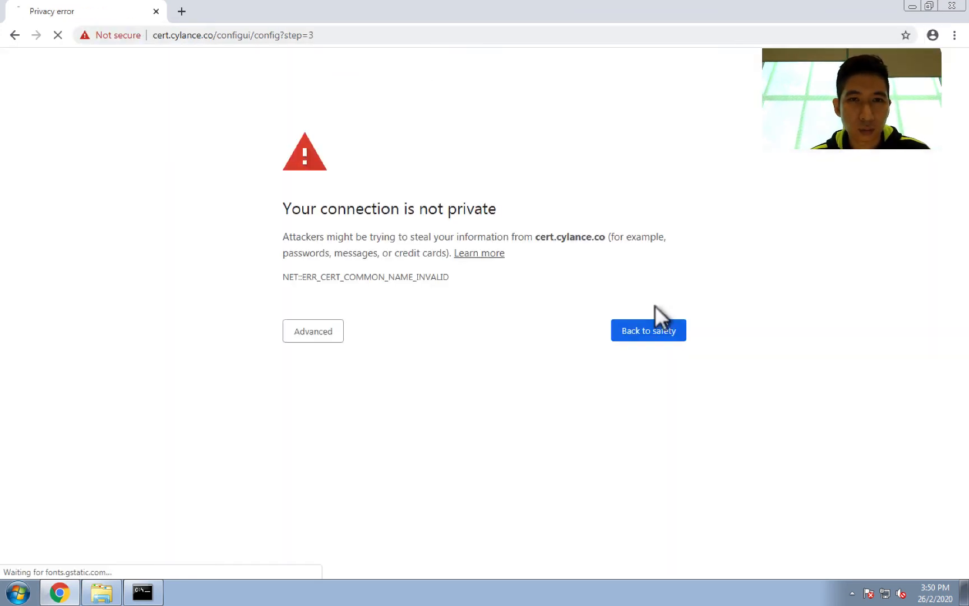
Step: Proceed past the privacy warning to continue to the cert.cylance.co setup page
left_click(296, 334)
left_click(299, 433)
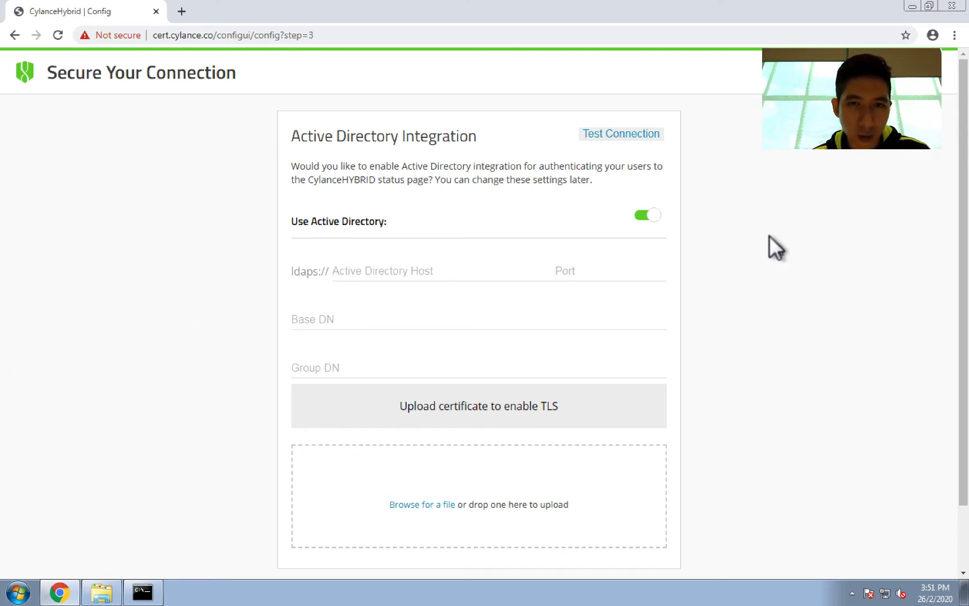
Step: Turn off Use Active Directory and continue to the next setup page
left_click(647, 215)
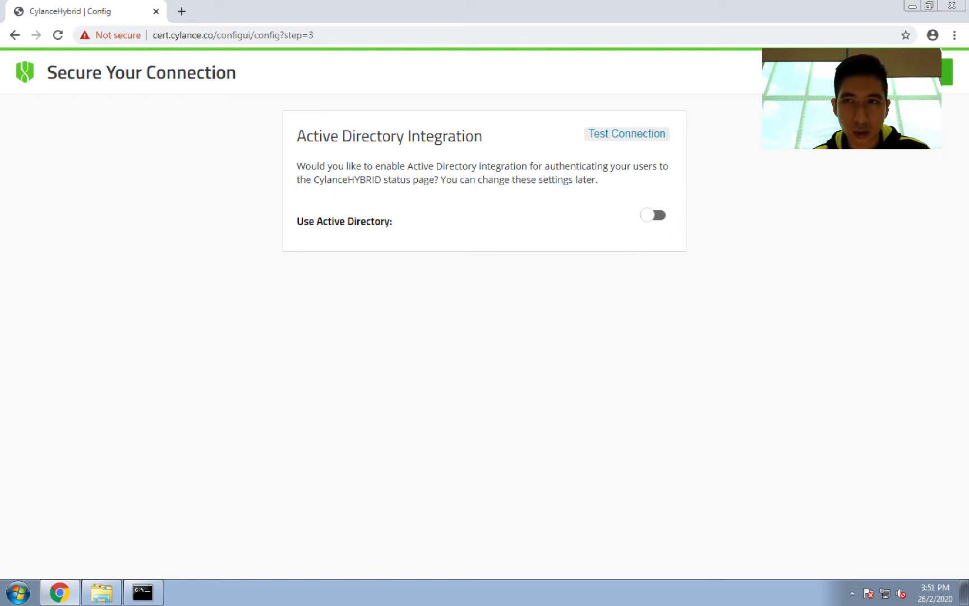
left_click(947, 71)
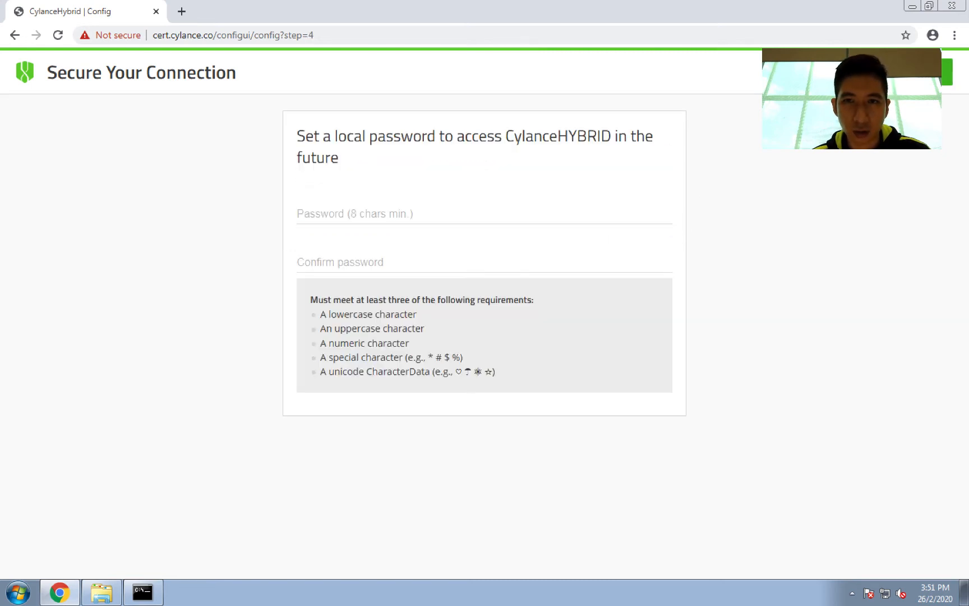
Step: Enter and confirm the local CylanceHYBRID access password, then continue
left_click(401, 218)
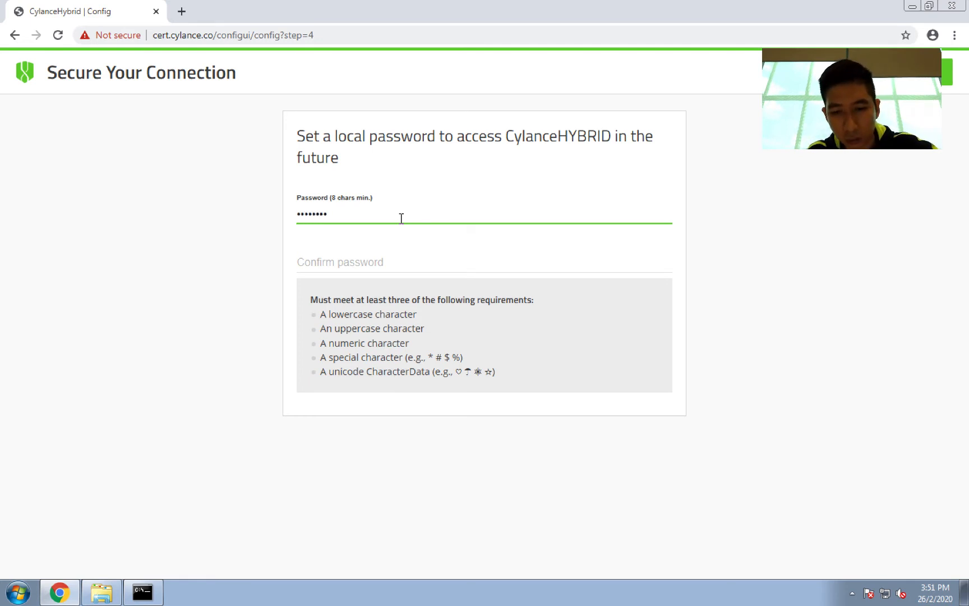
key("Tab")
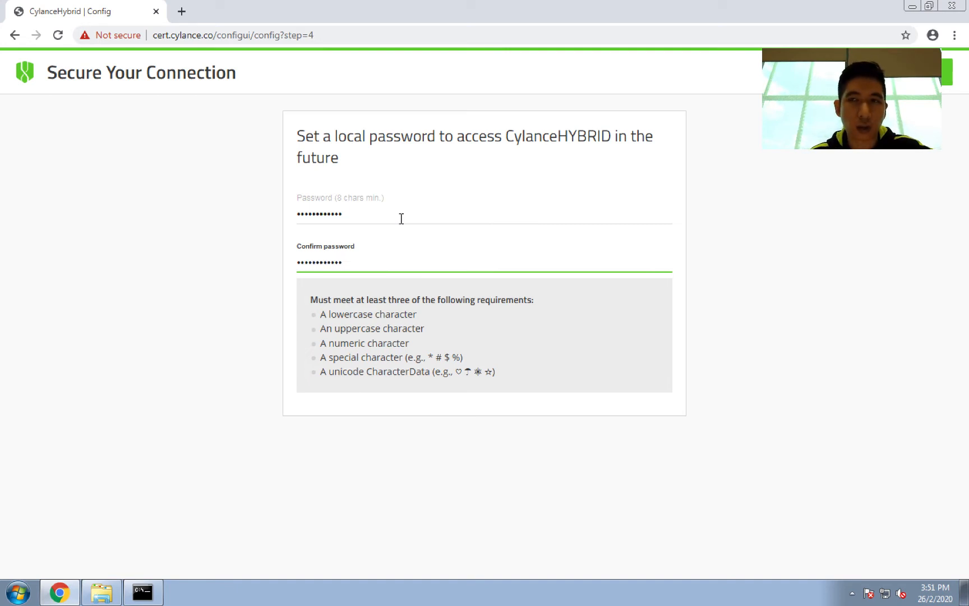
left_click(948, 72)
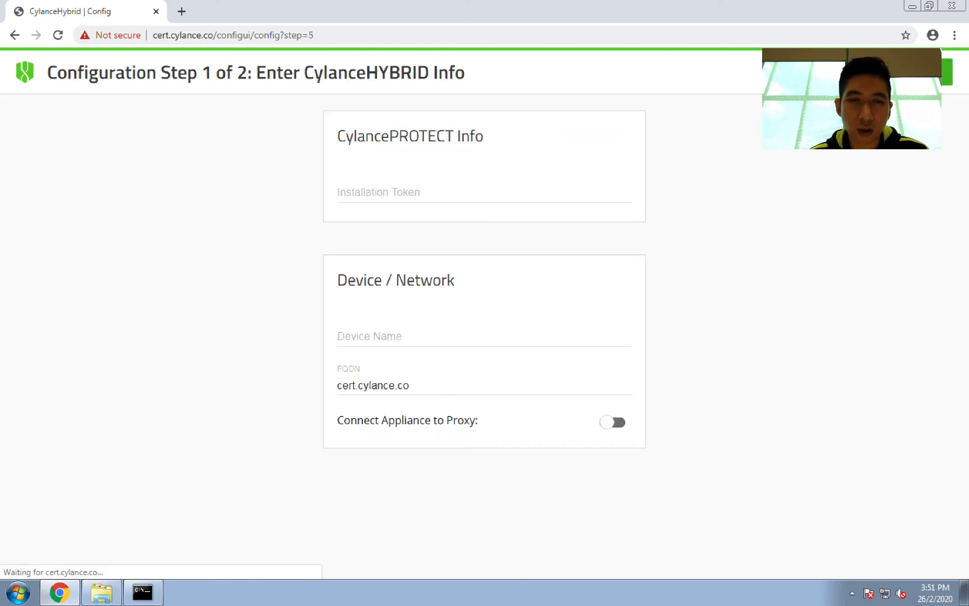
Step: Set the device name to hybrid, keeping cert.cylance.co as the FQDN
left_click(444, 339)
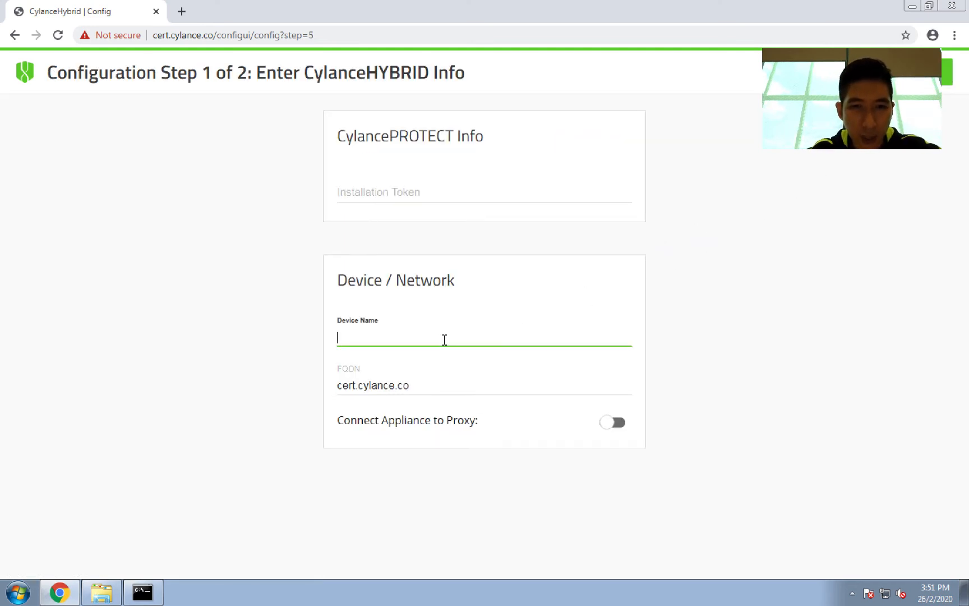
type("hybrid")
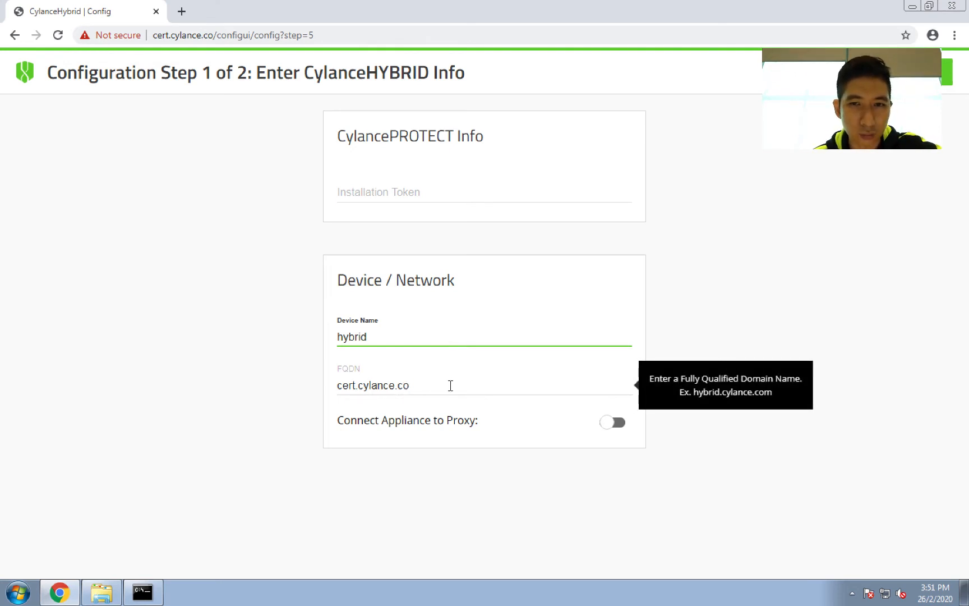
left_click(499, 373)
left_click(778, 288)
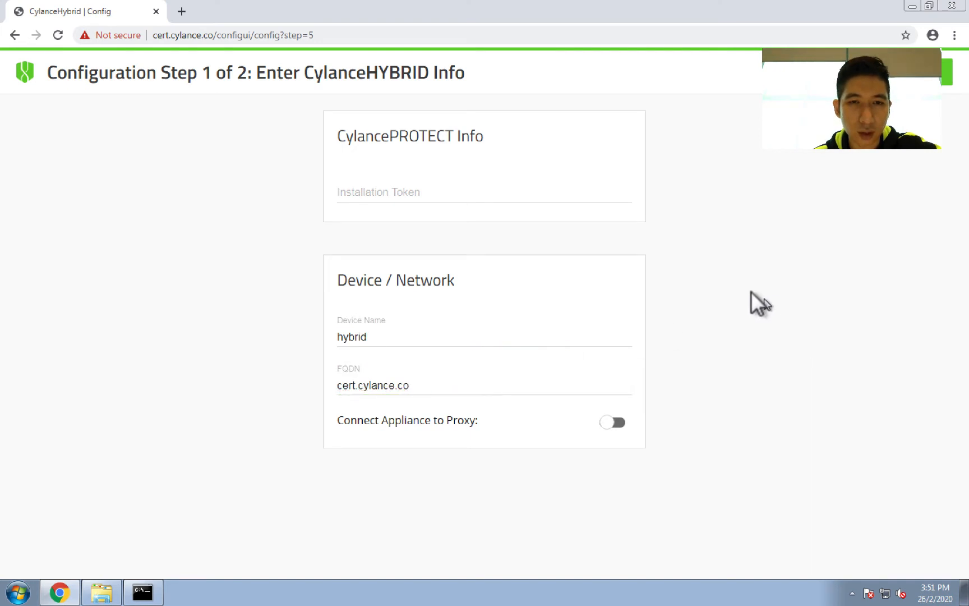
mouse_move(433, 402)
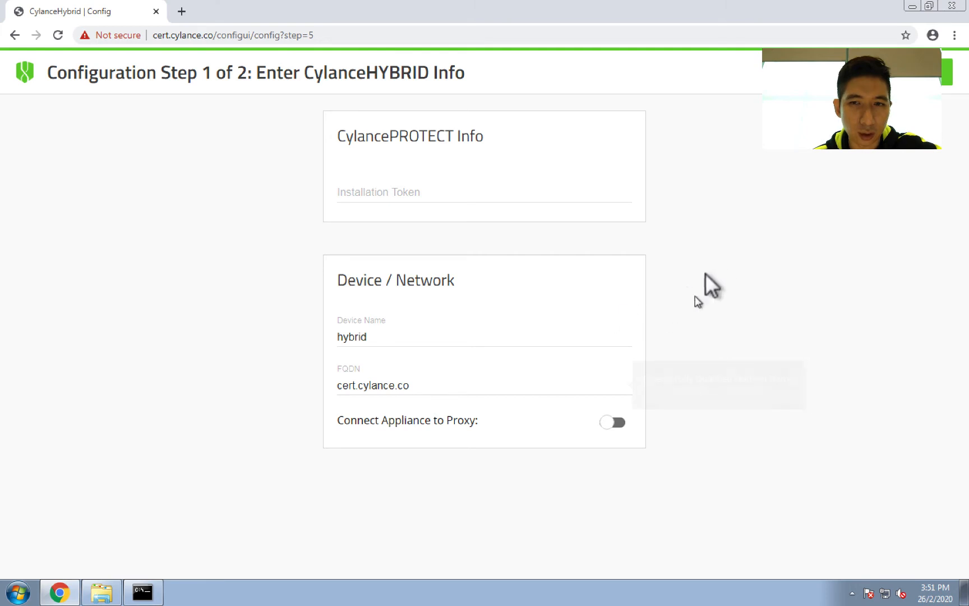
Step: Copy the installation token from the CylancePROTECT console's Application settings on the host machine
left_click(458, 187)
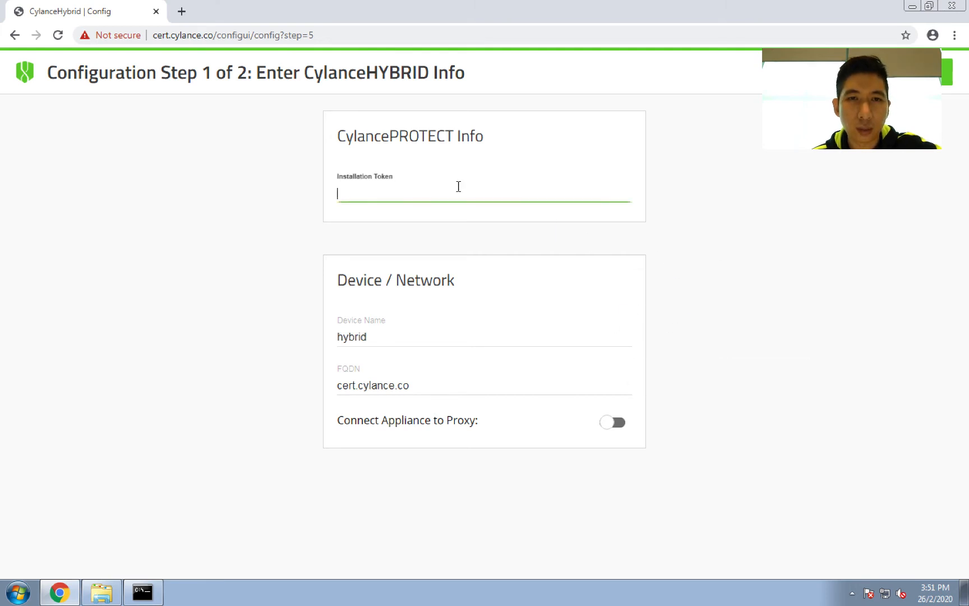
left_click_drag(318, 9, 426, 163)
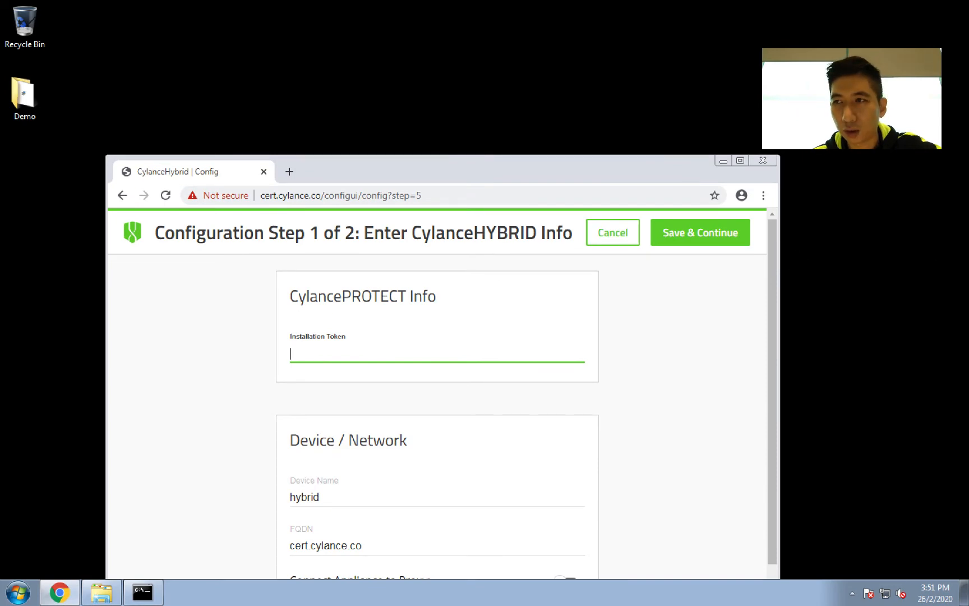
key("ctrl+Up")
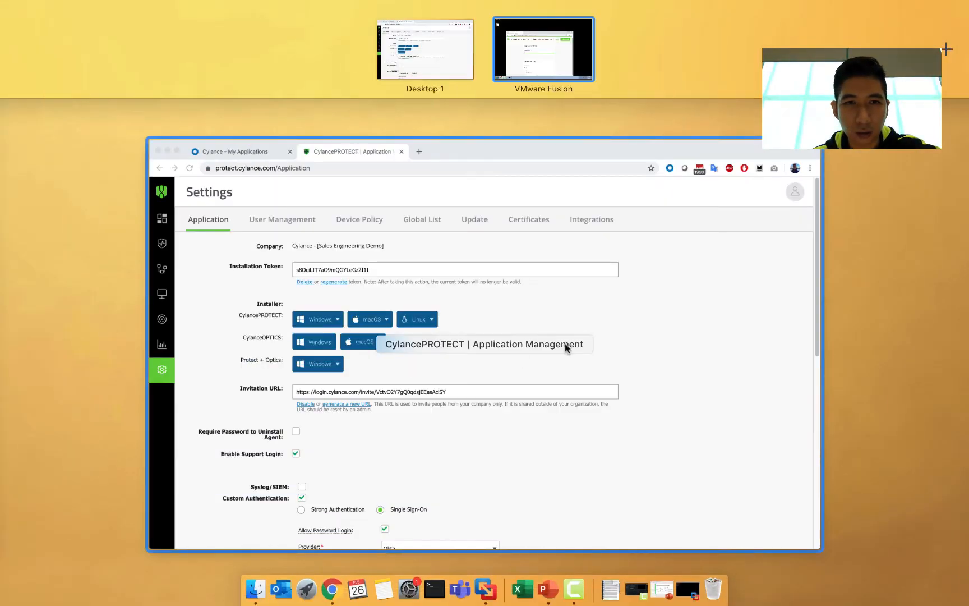
left_click(567, 348)
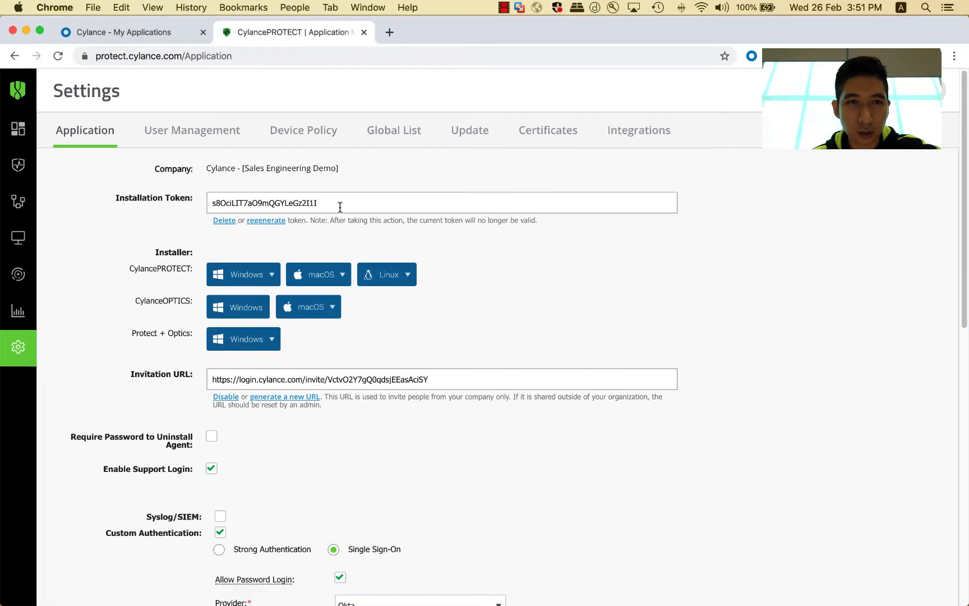
double_click(275, 202)
right_click(275, 202)
left_click(298, 226)
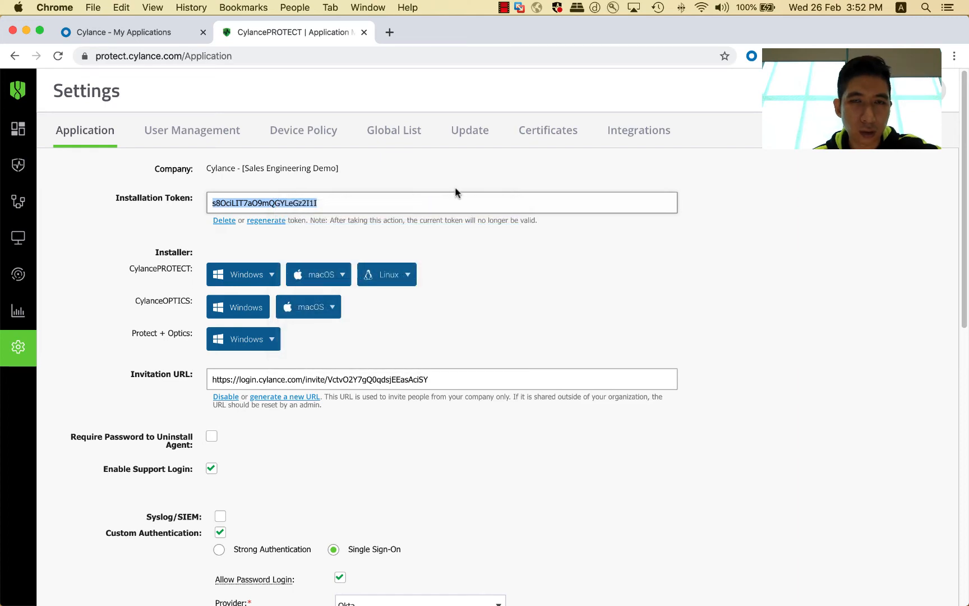
Step: Paste the installation token into the appliance setup and save and continue
key("ctrl+Up")
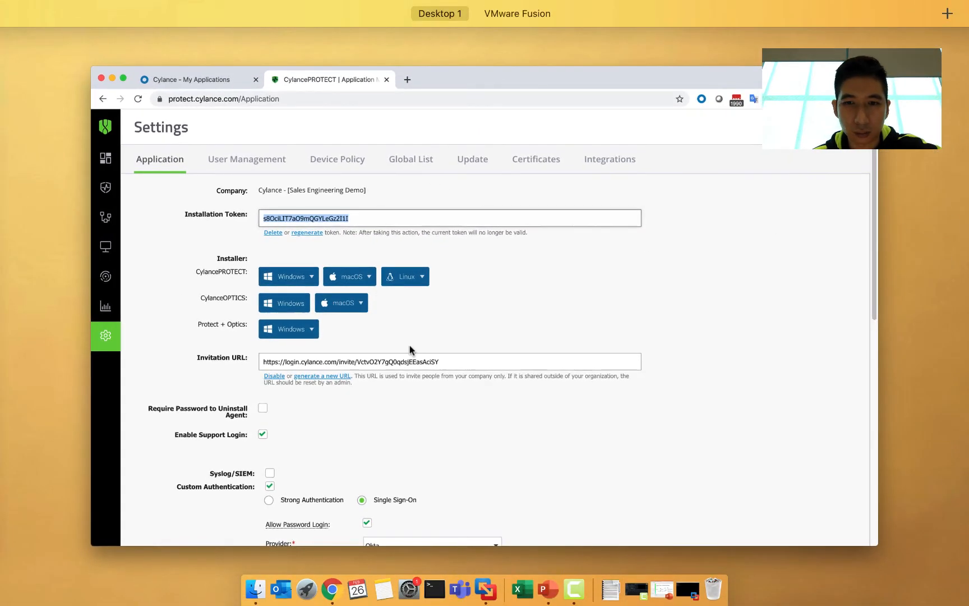
key("ctrl+Right")
left_click(419, 323)
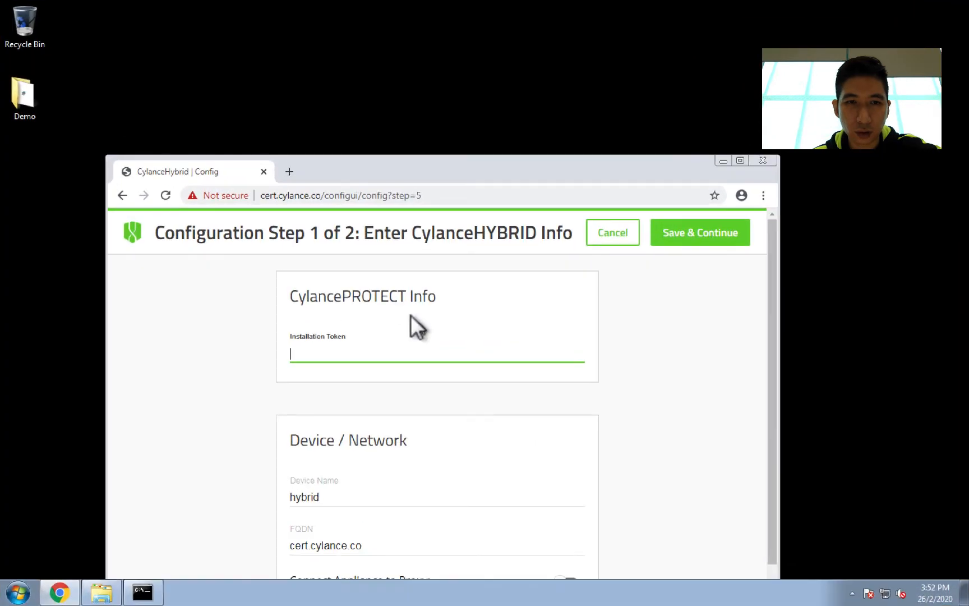
right_click(339, 351)
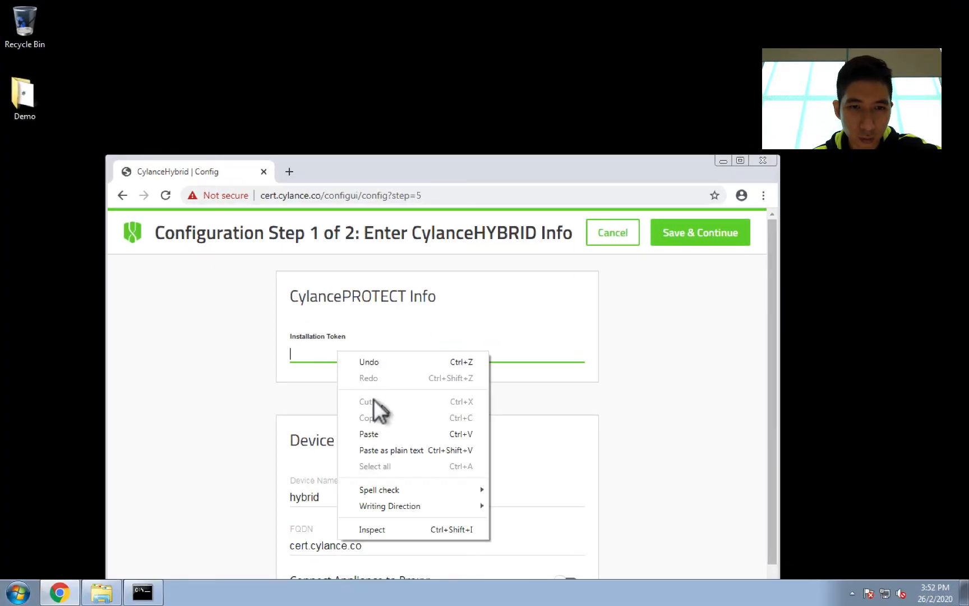
left_click(374, 432)
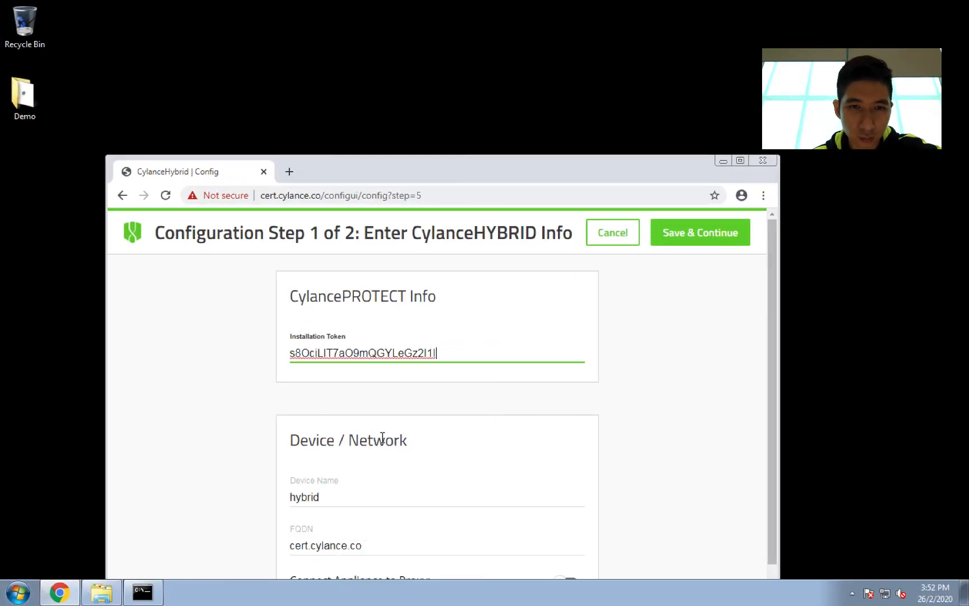
left_click(680, 232)
Step: Confirm the setup info and finish the CylanceHYBRID configuration
left_click_drag(505, 154, 520, 57)
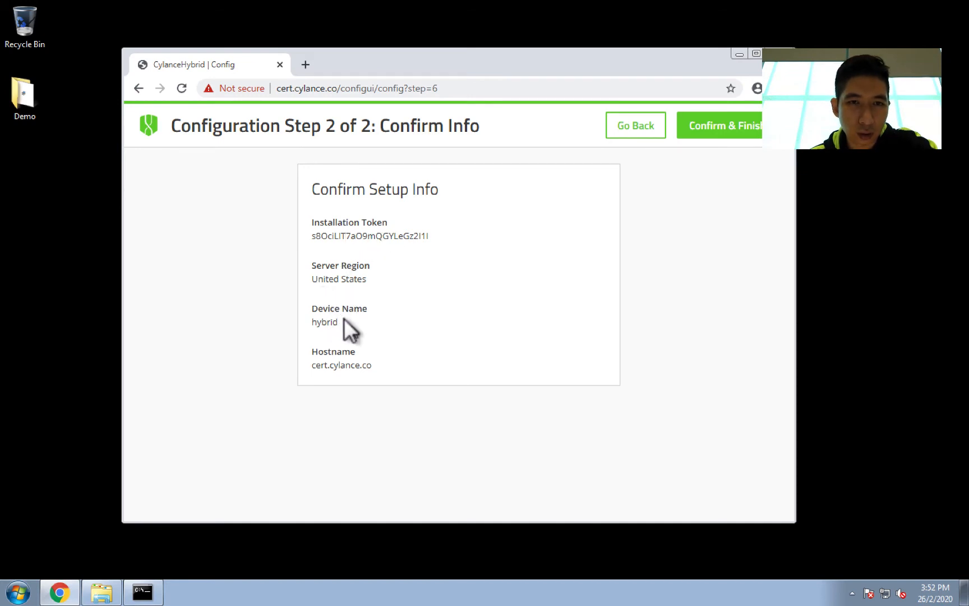
left_click(720, 135)
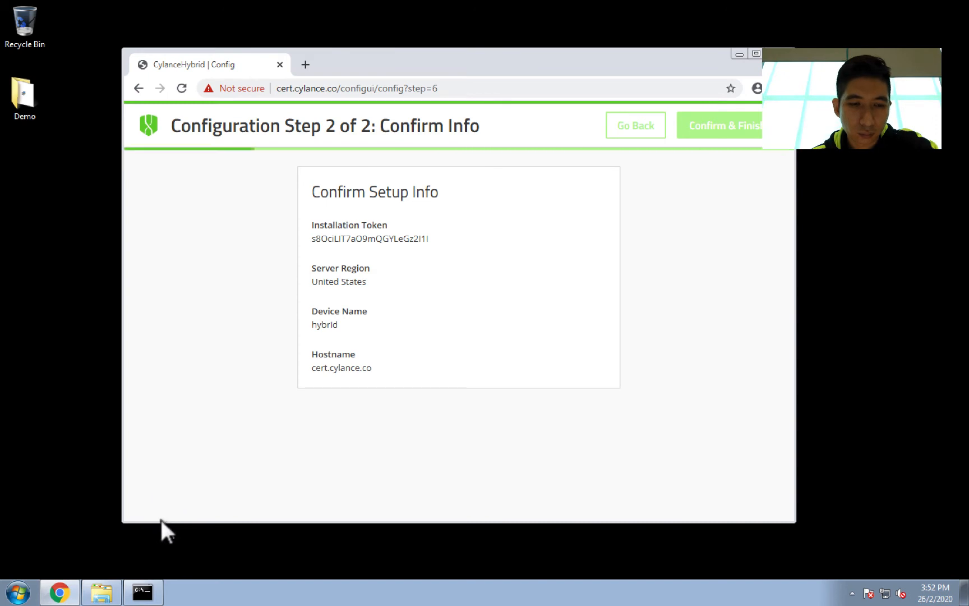
Step: Open the CommandToInstallCylance text file from the Demo\Cert folder
mouse_move(139, 584)
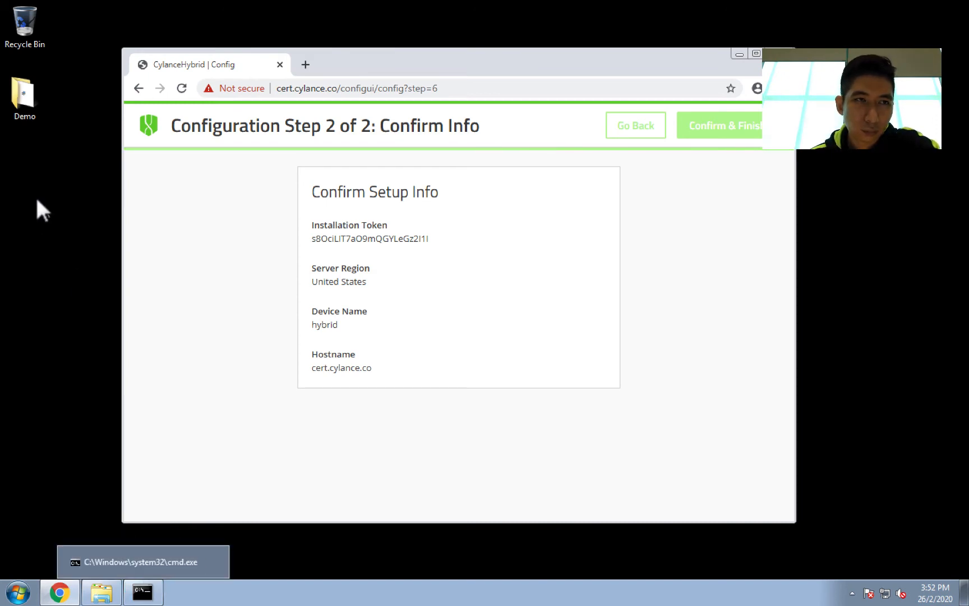
double_click(17, 100)
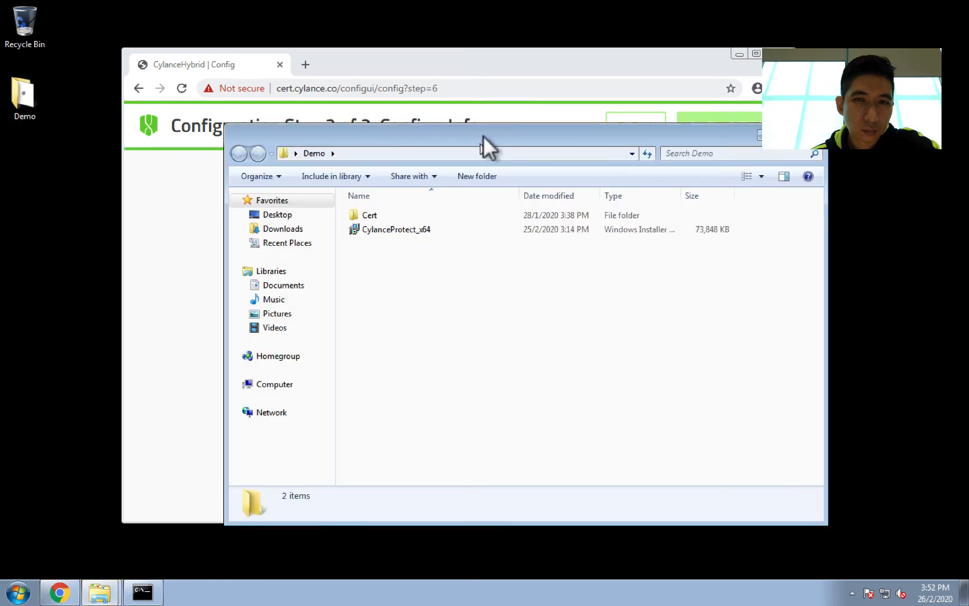
left_click_drag(504, 131, 473, 148)
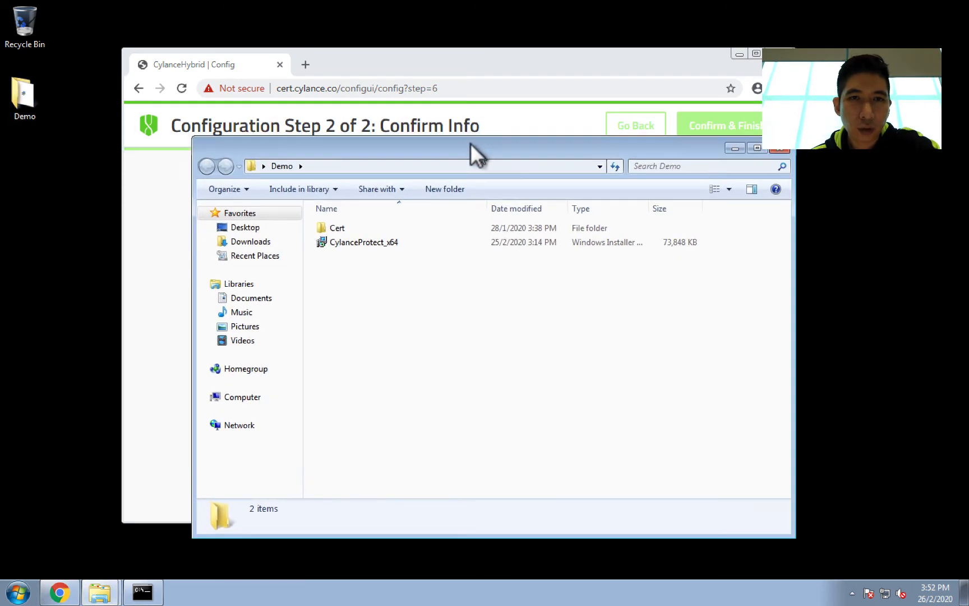
double_click(335, 225)
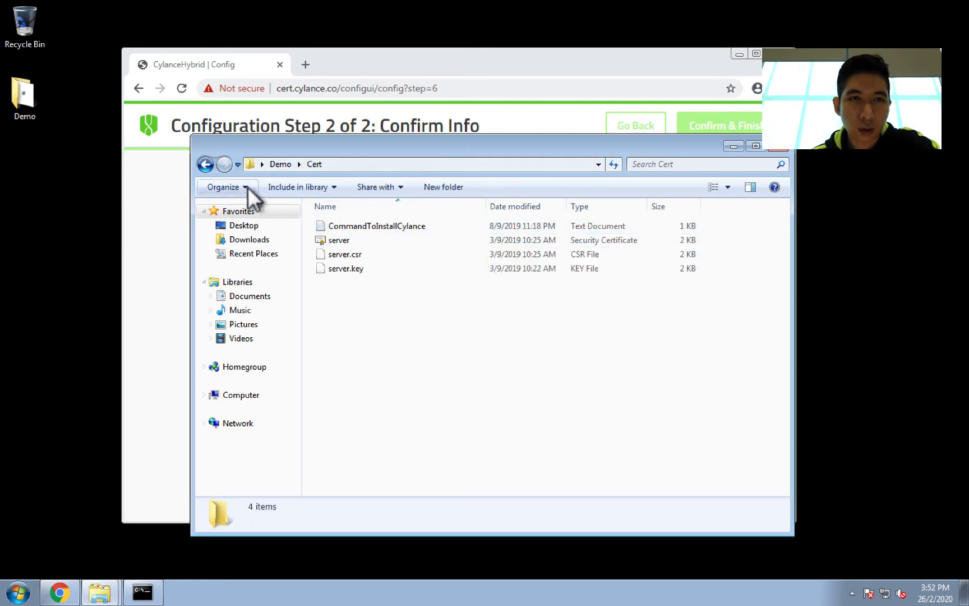
left_click(205, 164)
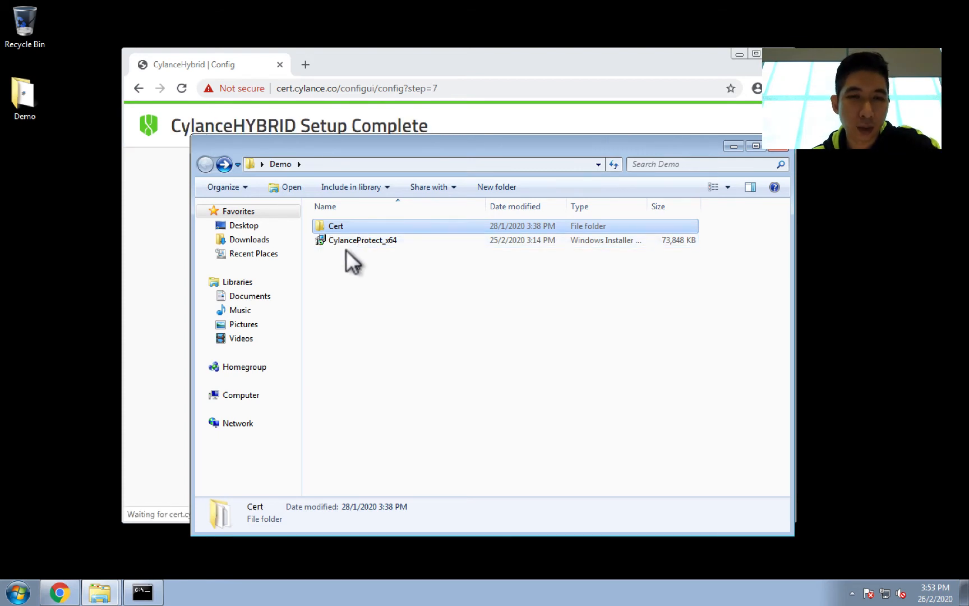
double_click(331, 225)
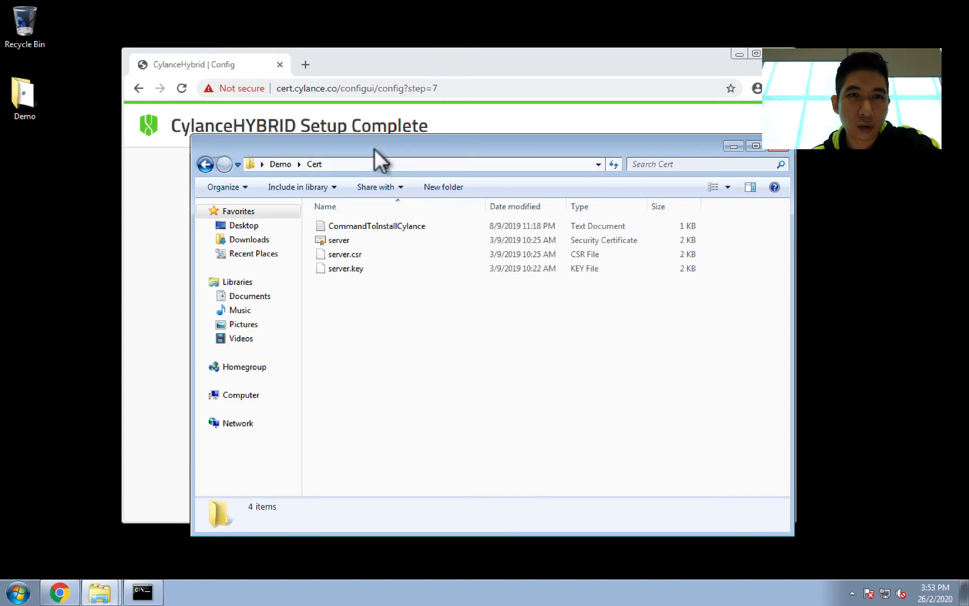
left_click_drag(393, 151, 375, 142)
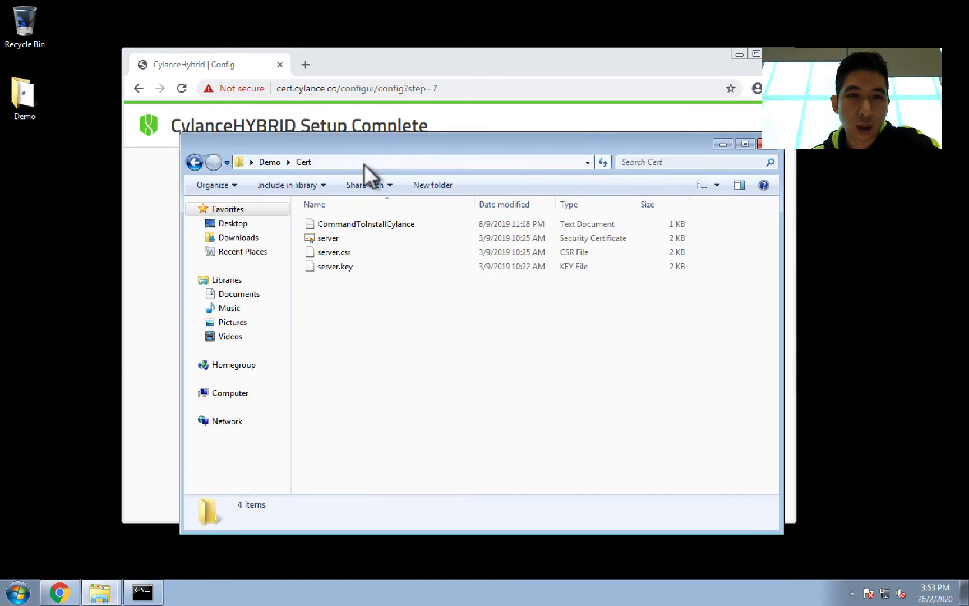
double_click(336, 224)
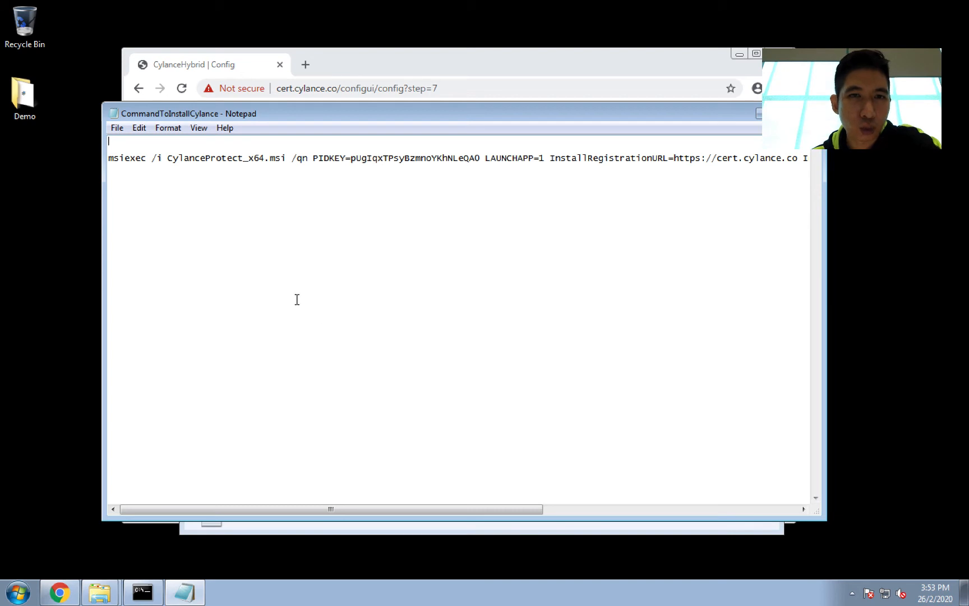
Step: Replace the PIDKEY value in the install command with the copied installation token and save the file
double_click(386, 159)
left_click(388, 158)
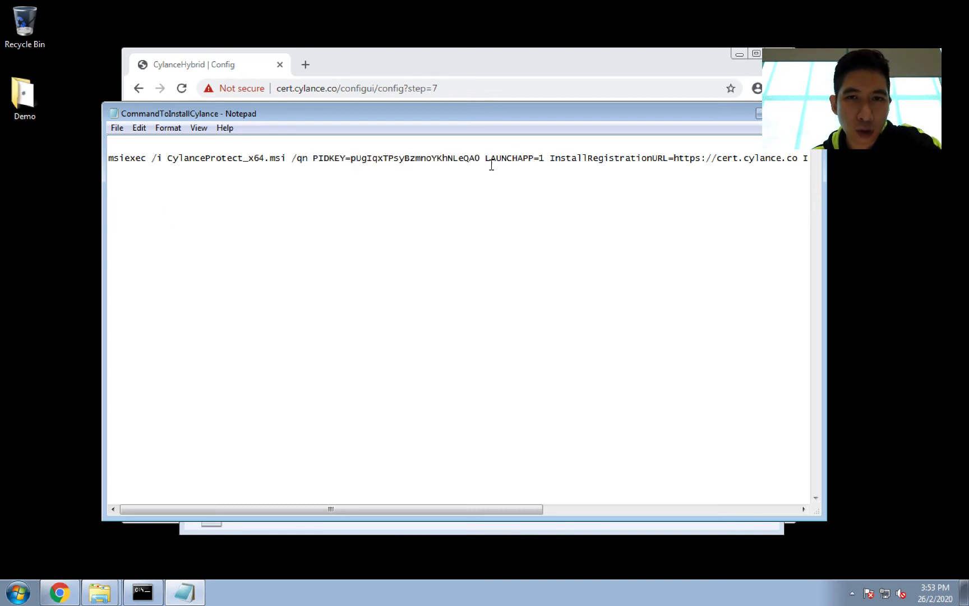
left_click_drag(482, 159, 350, 159)
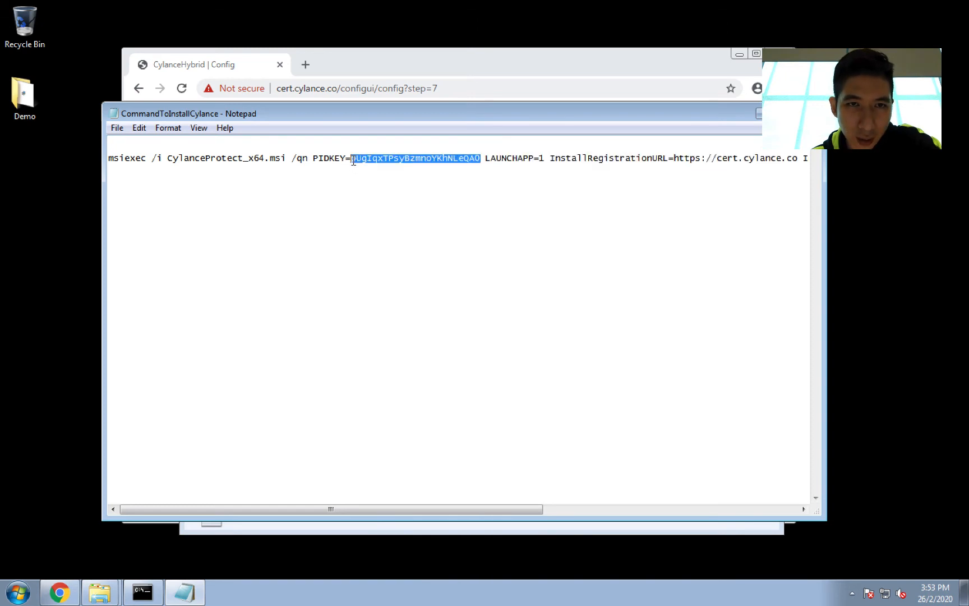
right_click(346, 159)
left_click(372, 218)
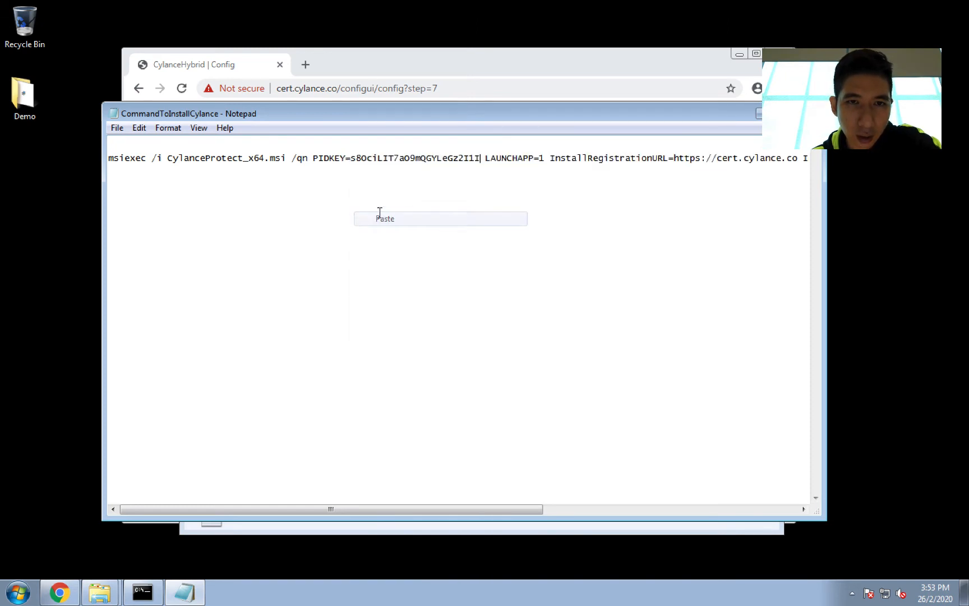
left_click(116, 128)
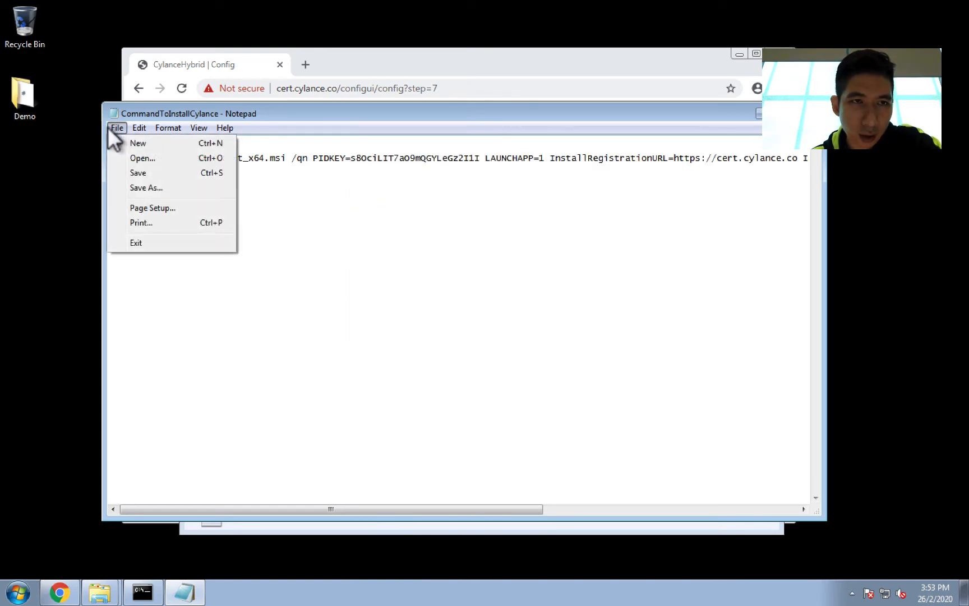
left_click(130, 172)
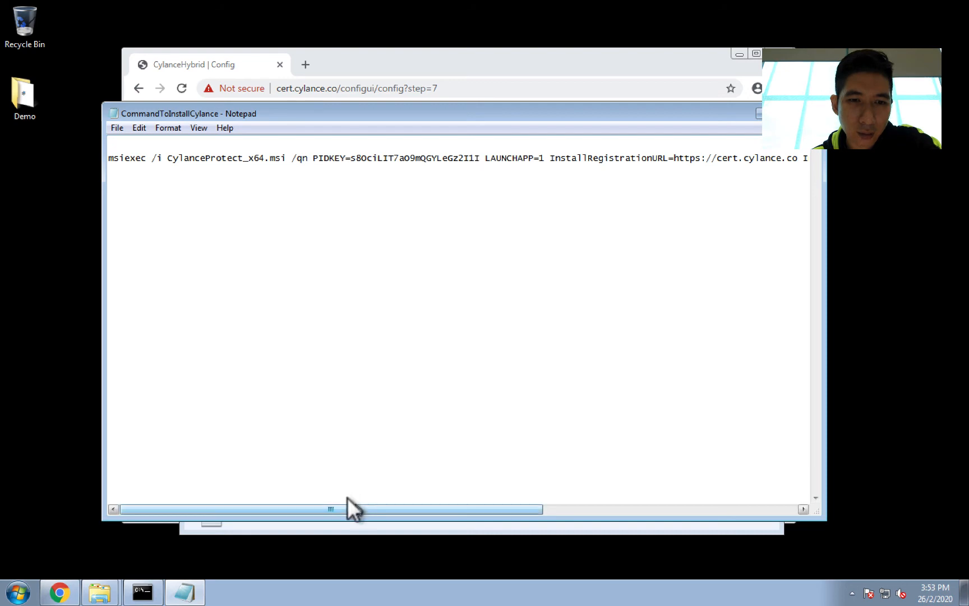
Step: Scroll through the install command line to review its remaining parameters
left_click_drag(348, 505, 460, 480)
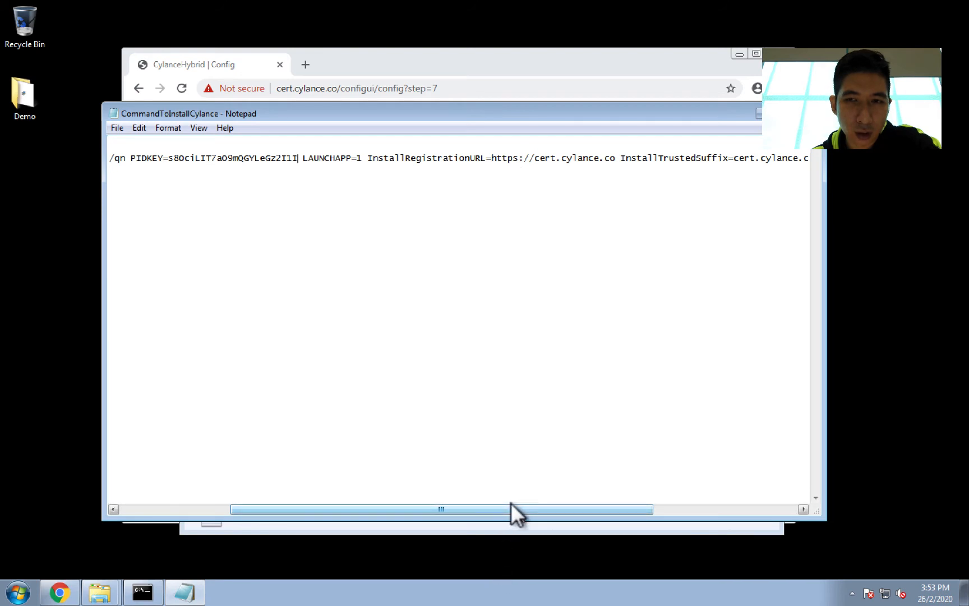
left_click_drag(511, 503, 684, 478)
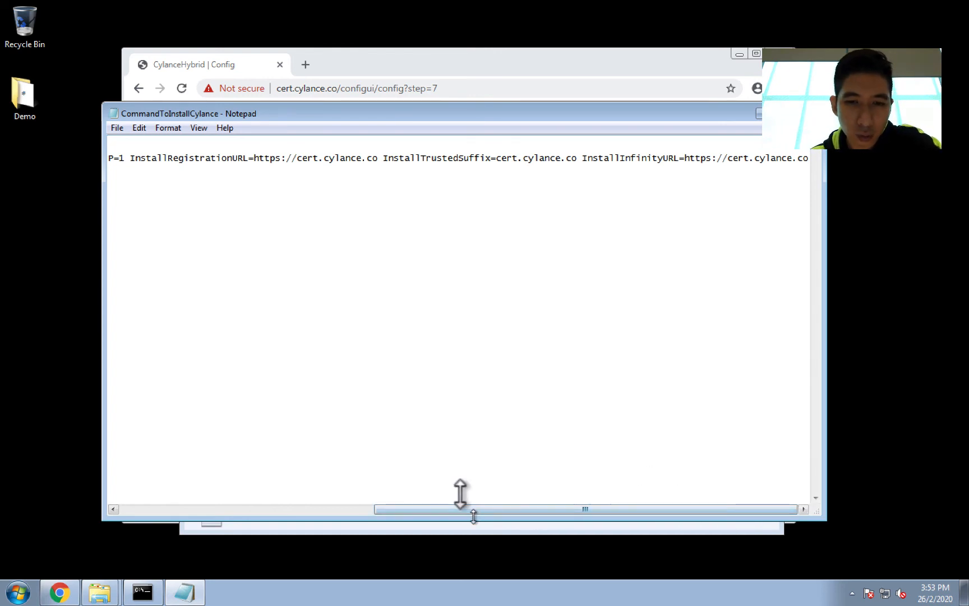
left_click_drag(463, 503, 74, 500)
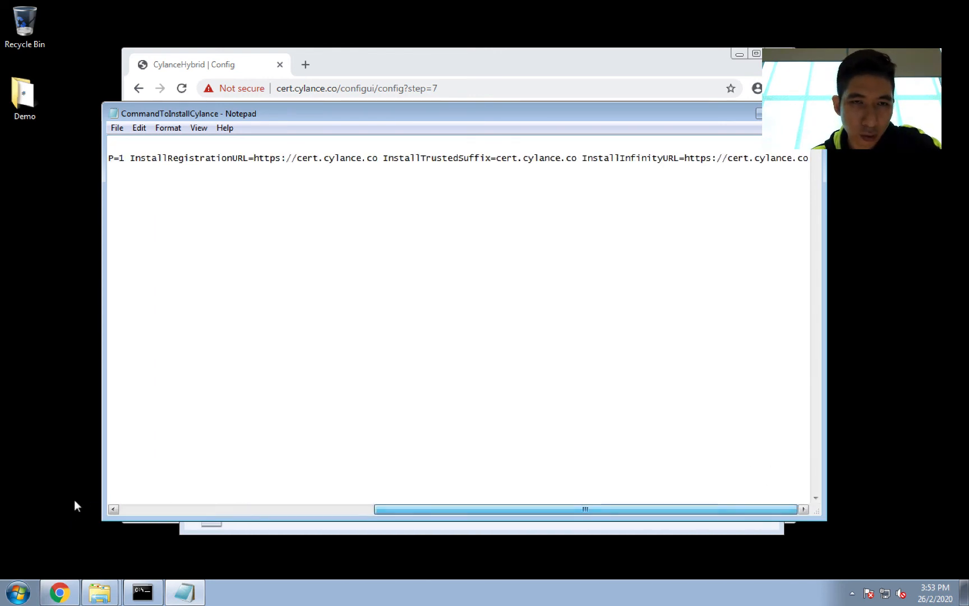
left_click(153, 509)
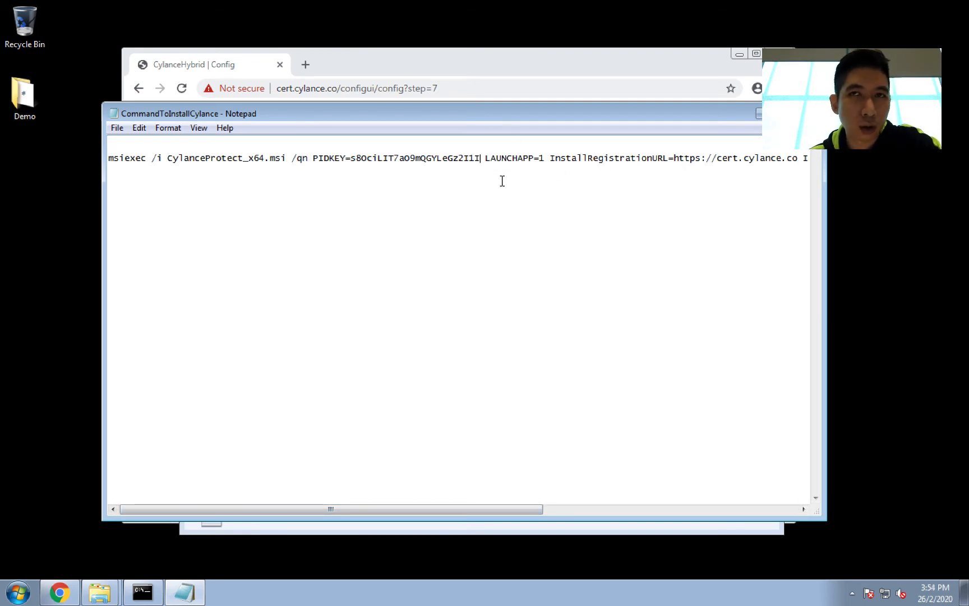
Step: Minimize the Notepad and Cert folder windows and go to the CylanceHYBRID status page
left_click_drag(542, 113, 562, 150)
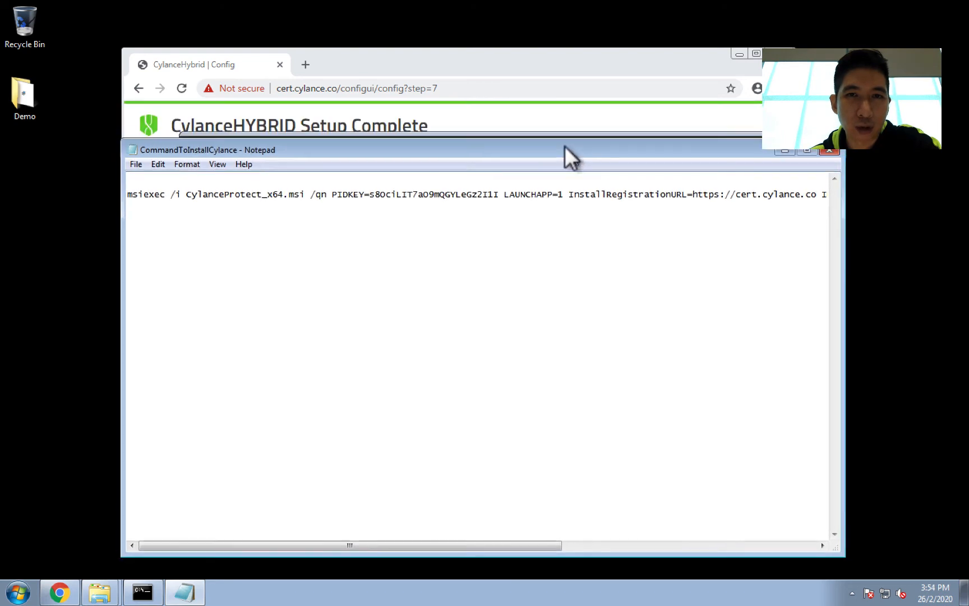
left_click(784, 151)
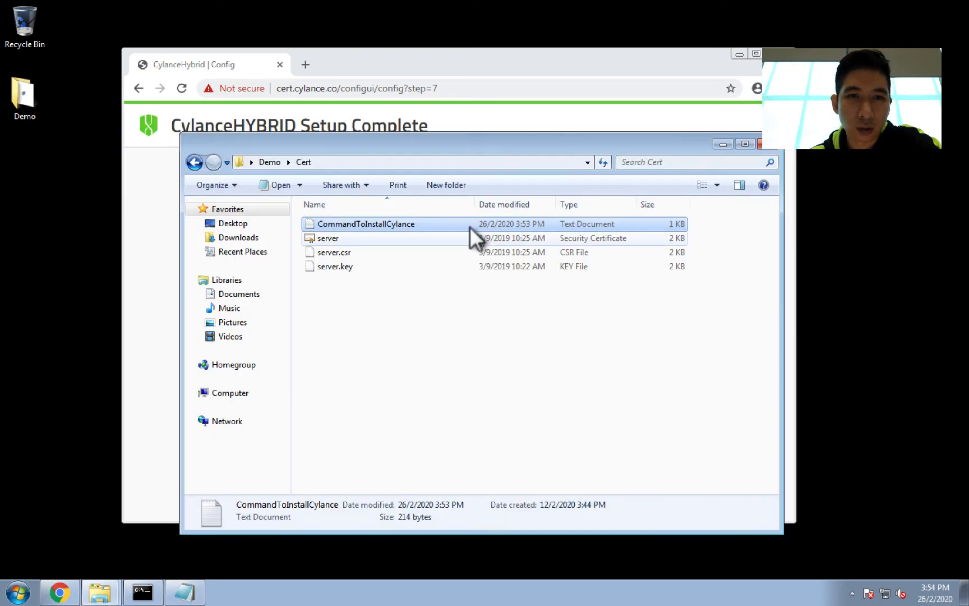
left_click(708, 136)
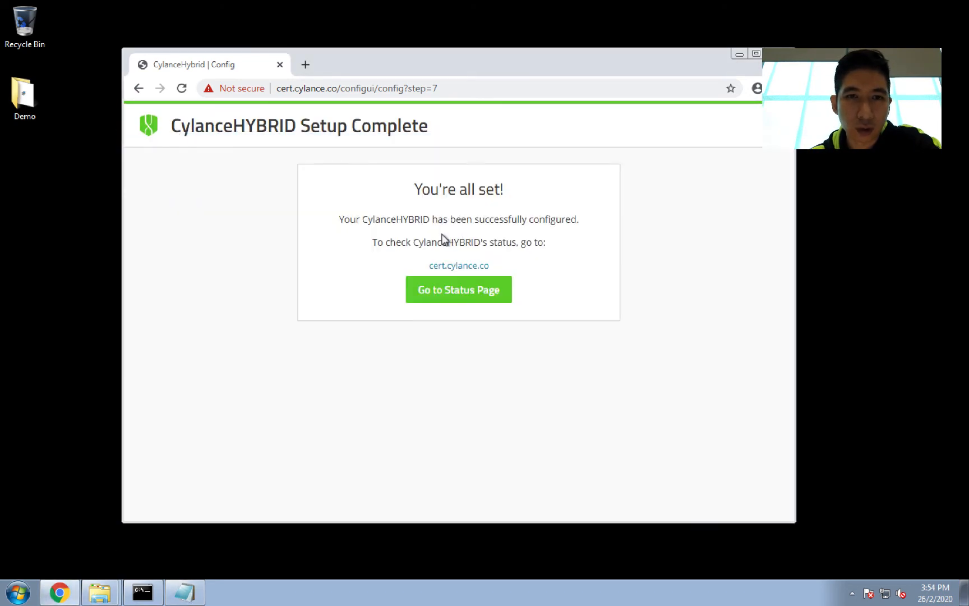
left_click(446, 289)
Step: Log in to the CylanceHYBRID status page with username cylance and the account password
left_click(412, 273)
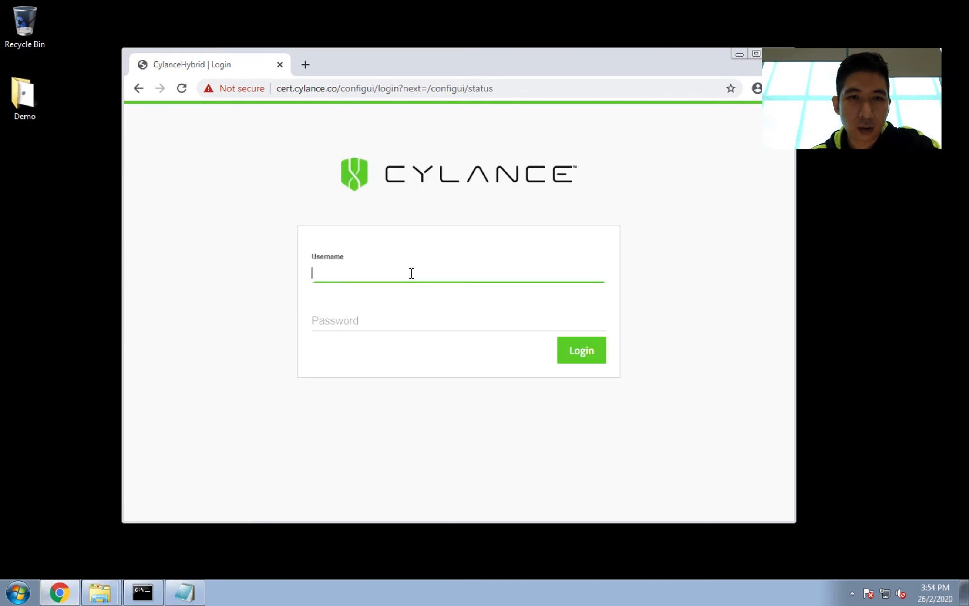
type("cylance")
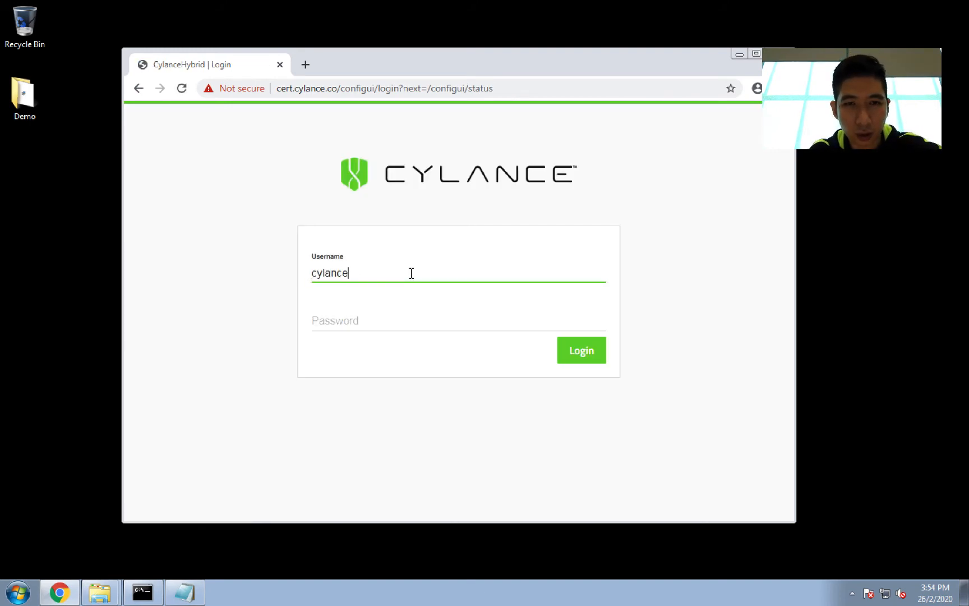
key("Tab")
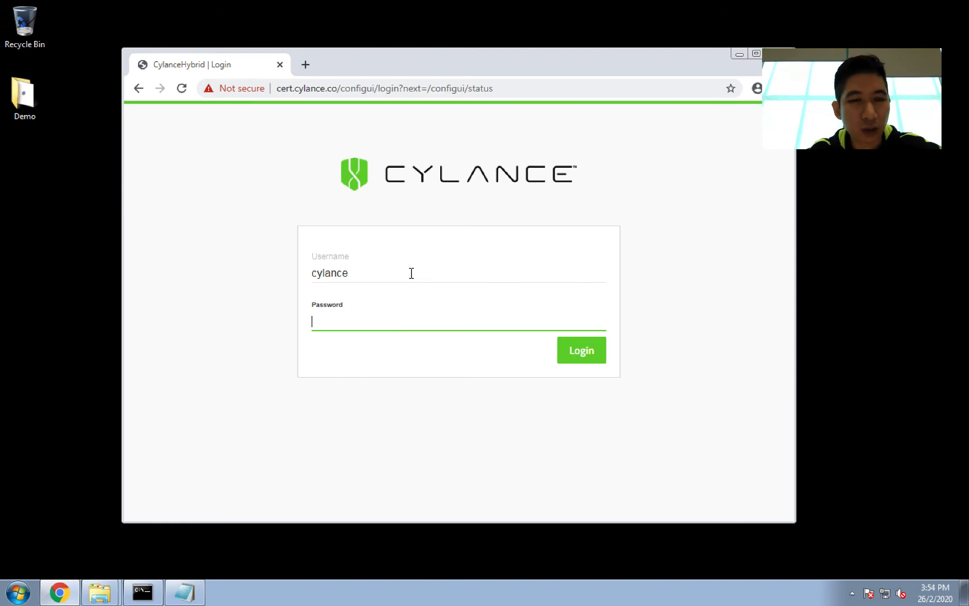
type("•••••••")
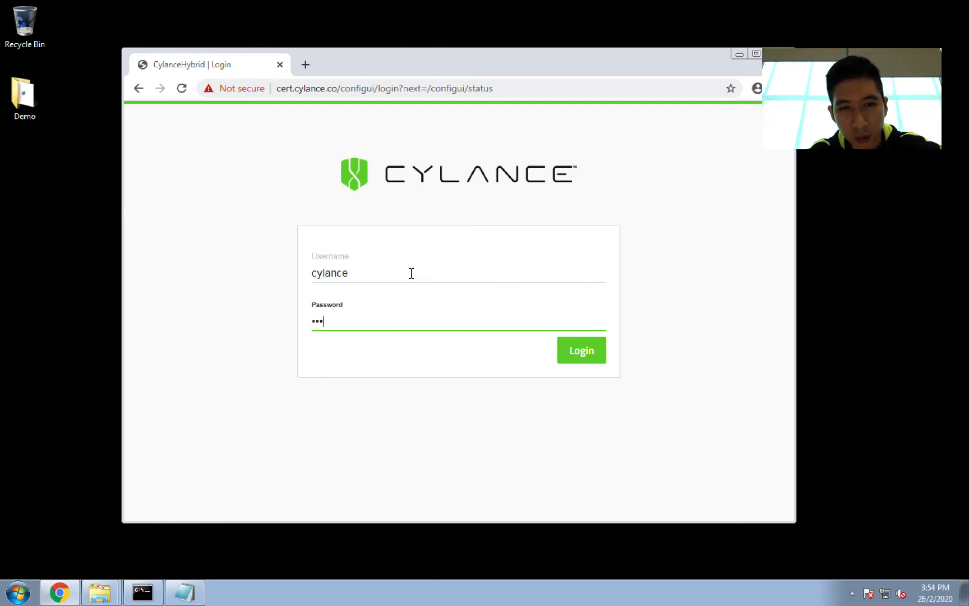
type("•••••")
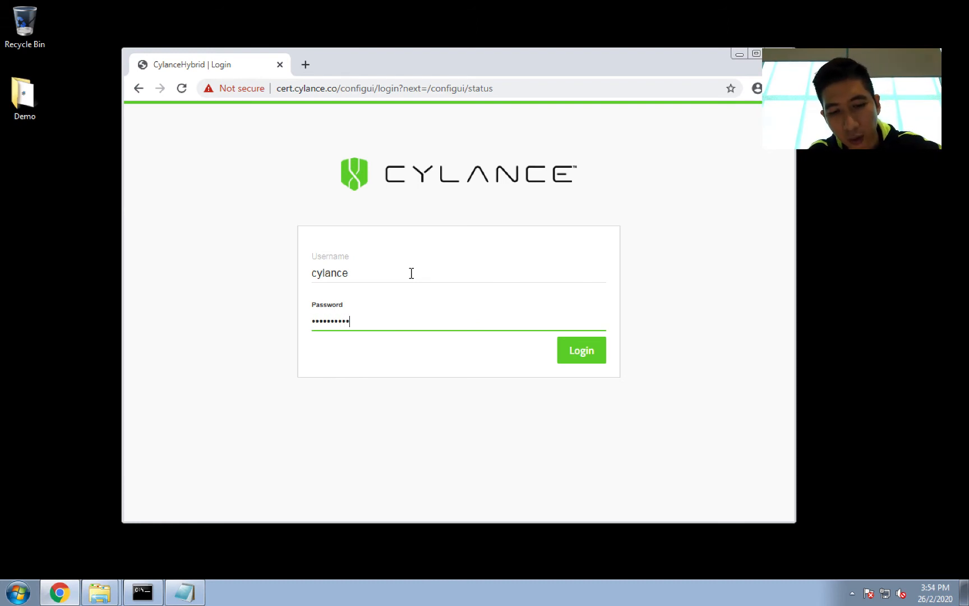
key("Return")
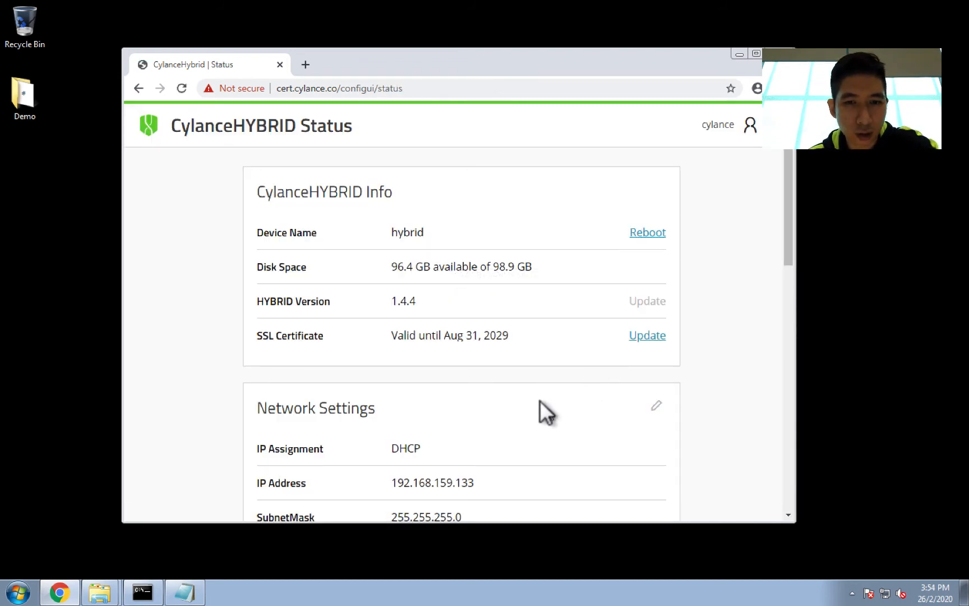
Step: Scroll through the CylanceHYBRID status page to review its info, network, cache and log settings
scroll(540, 400, "down", 3)
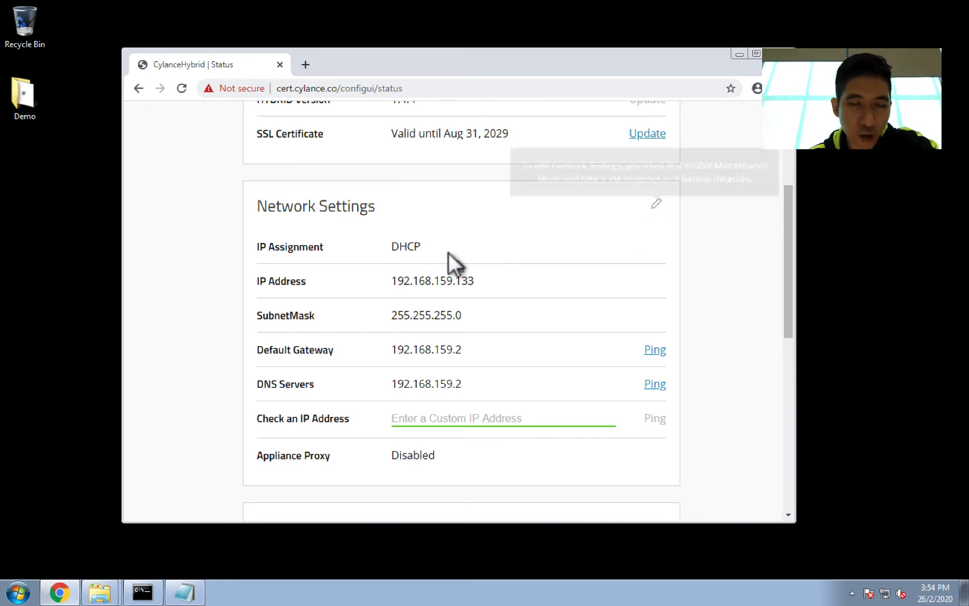
scroll(527, 329, "down", 4)
scroll(526, 329, "down", 3)
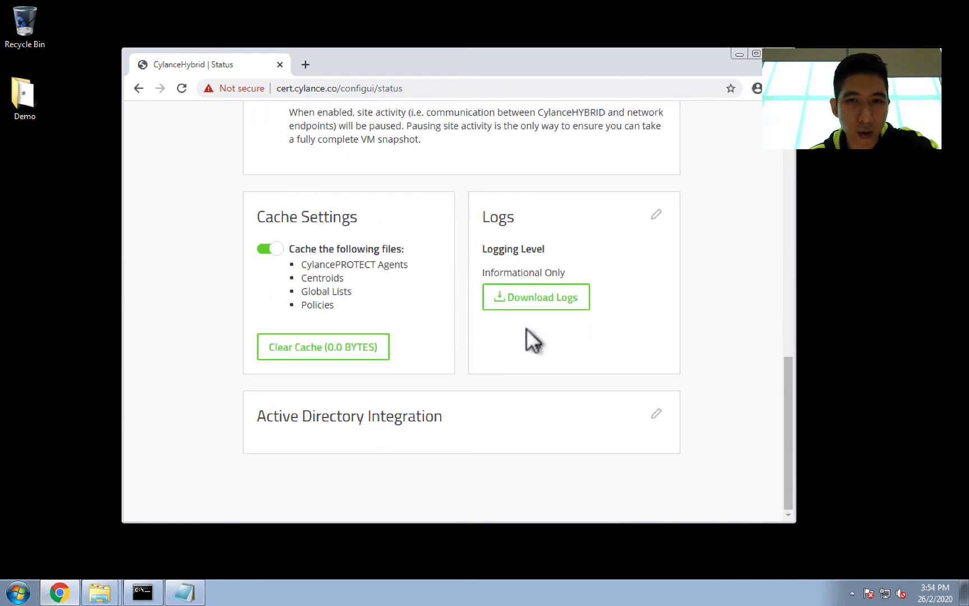
scroll(528, 325, "up", 7)
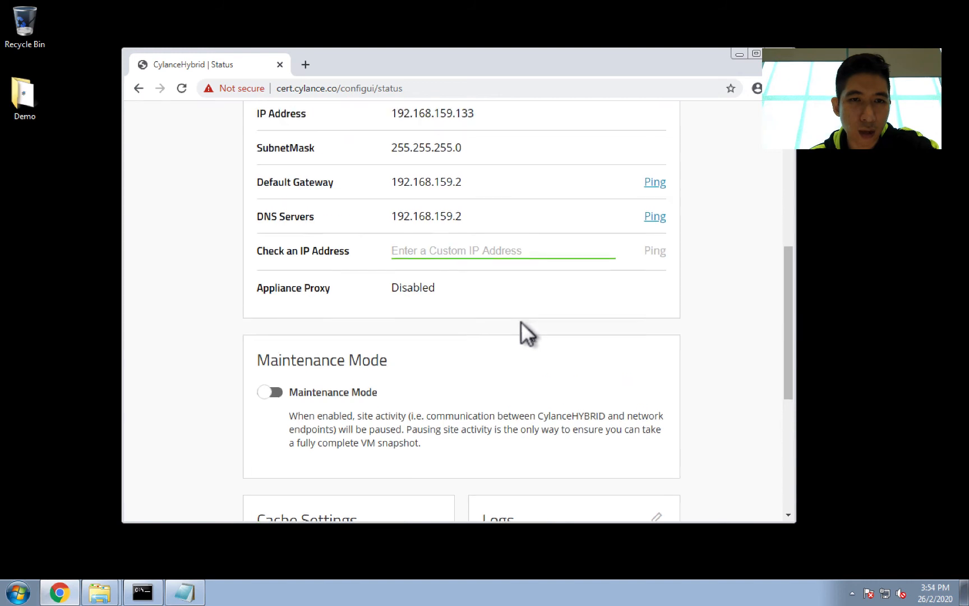
scroll(515, 320, "up", 2)
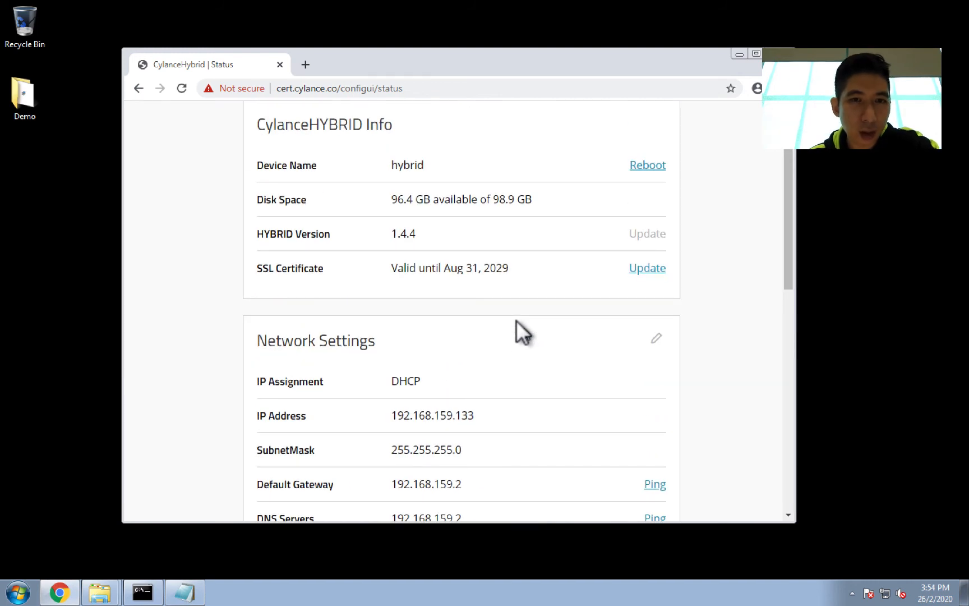
scroll(423, 289, "up", 1)
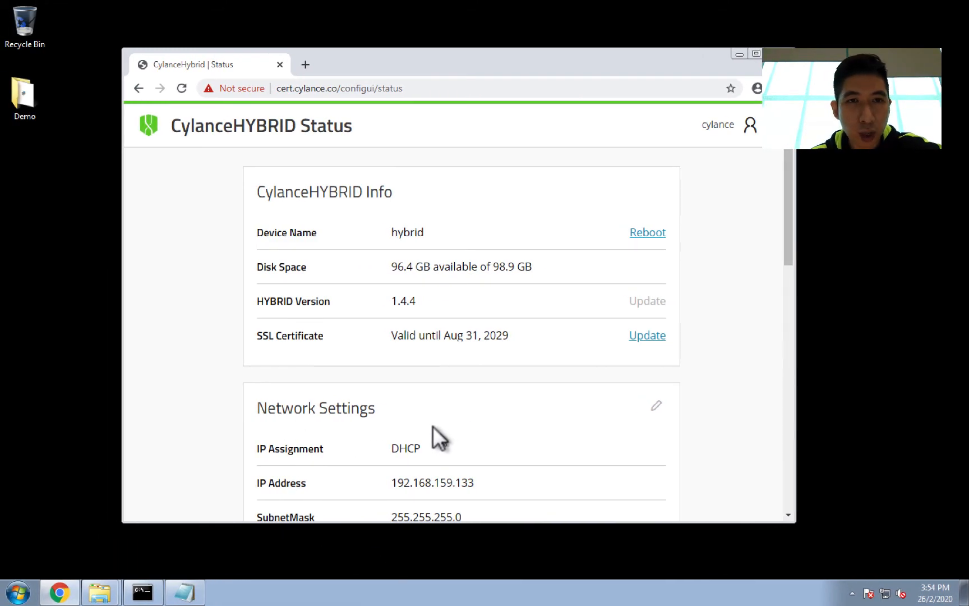
scroll(434, 426, "down", 10)
Step: Switch to the host's CylancePROTECT console and inspect the hybrid device's details in the Devices list
key("ctrl+Up")
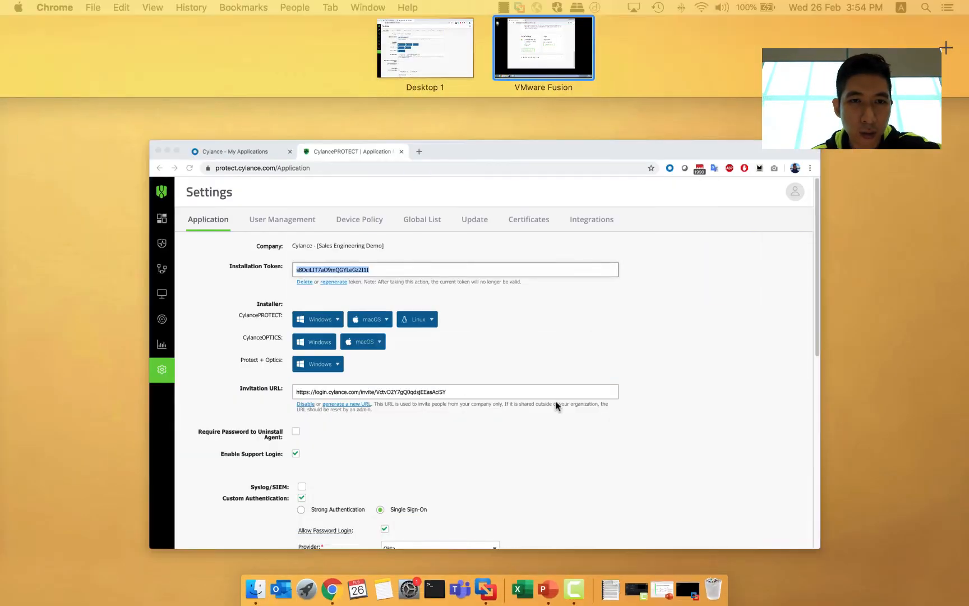
left_click(556, 402)
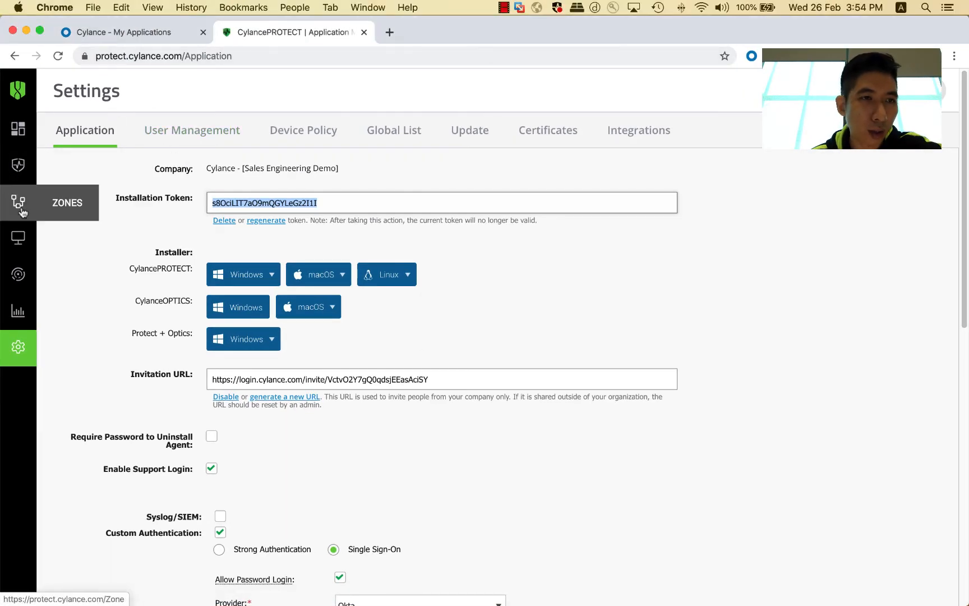
left_click(19, 243)
left_click(20, 243)
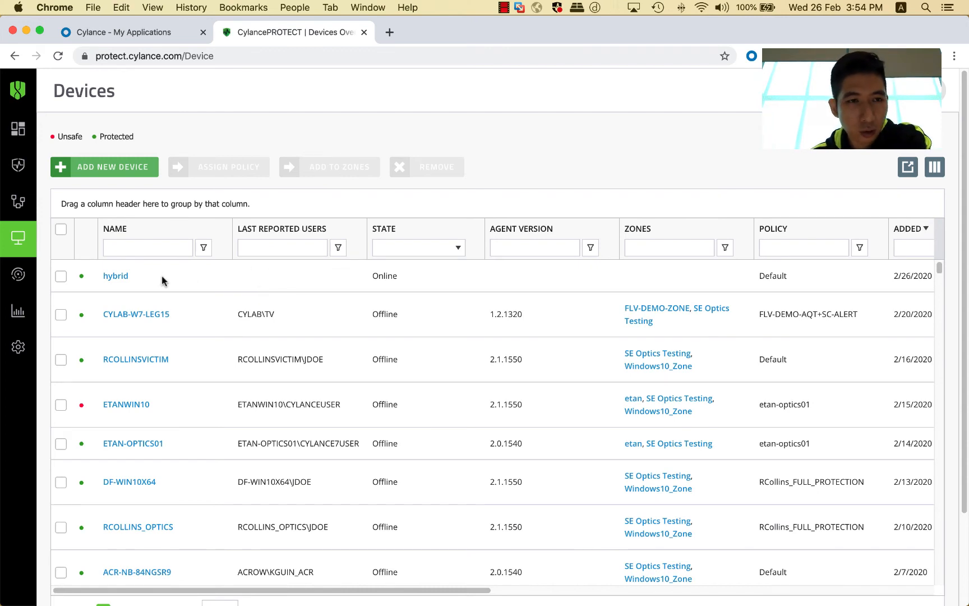
left_click(116, 276)
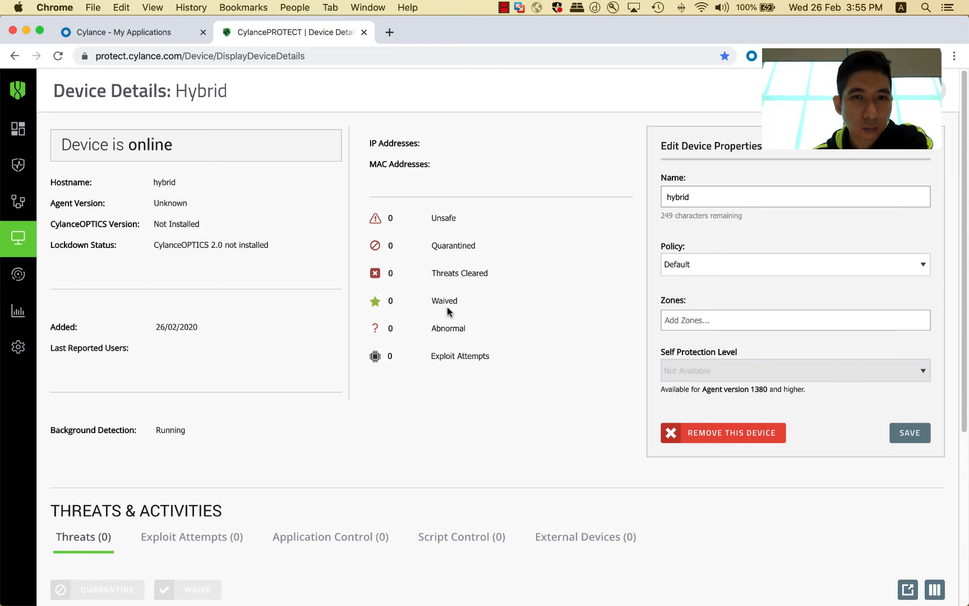
scroll(451, 314, "down", 5)
scroll(509, 332, "up", 5)
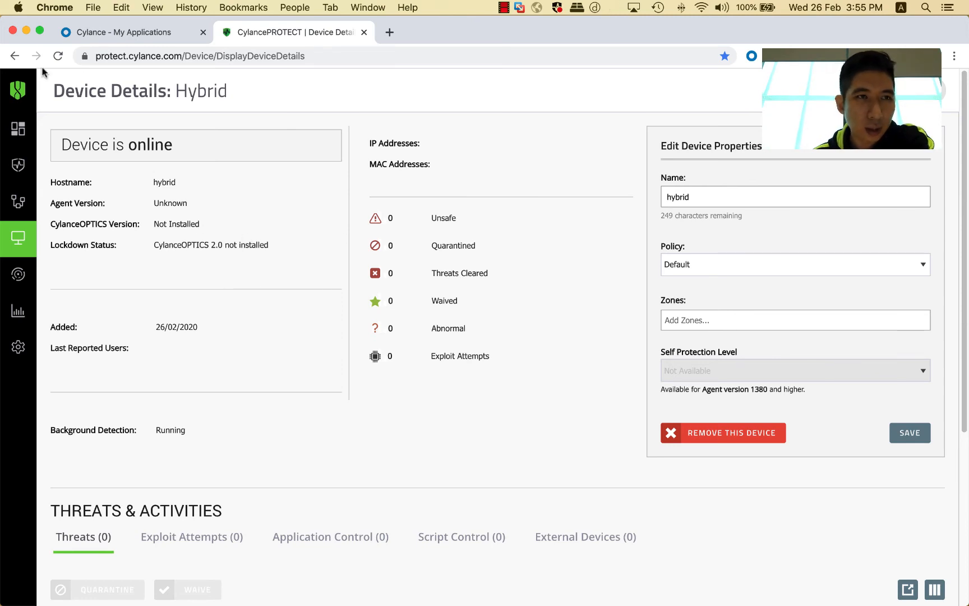
left_click(14, 56)
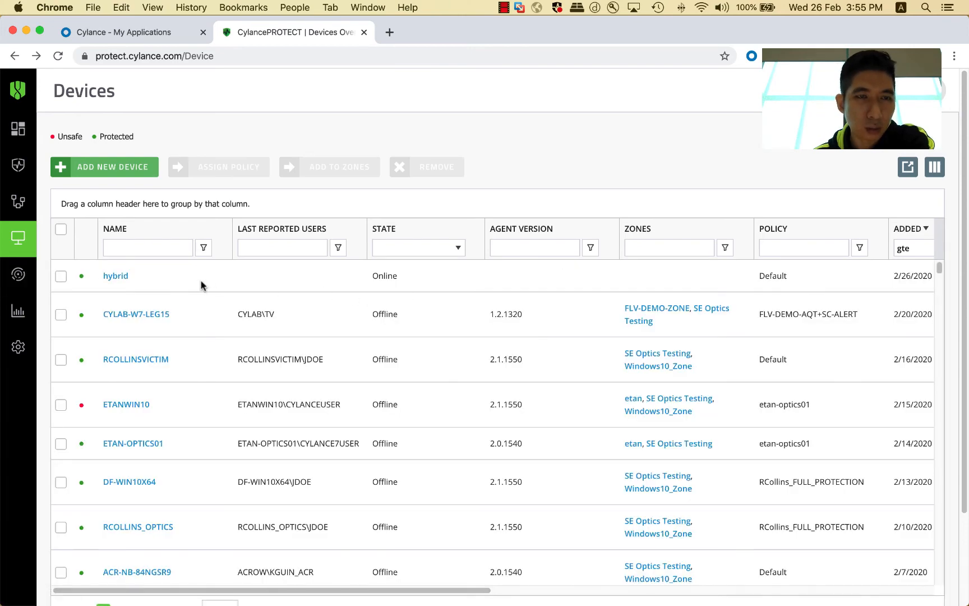
Step: Return to the VMware Fusion virtual machine and minimize the CylanceHYBRID browser window
key("ctrl+Up")
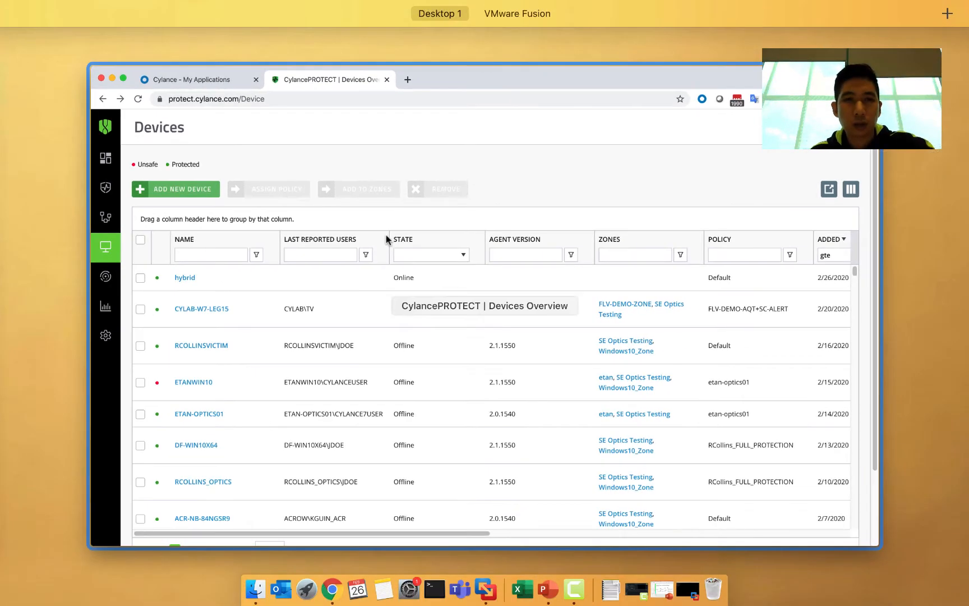
key("ctrl+Up")
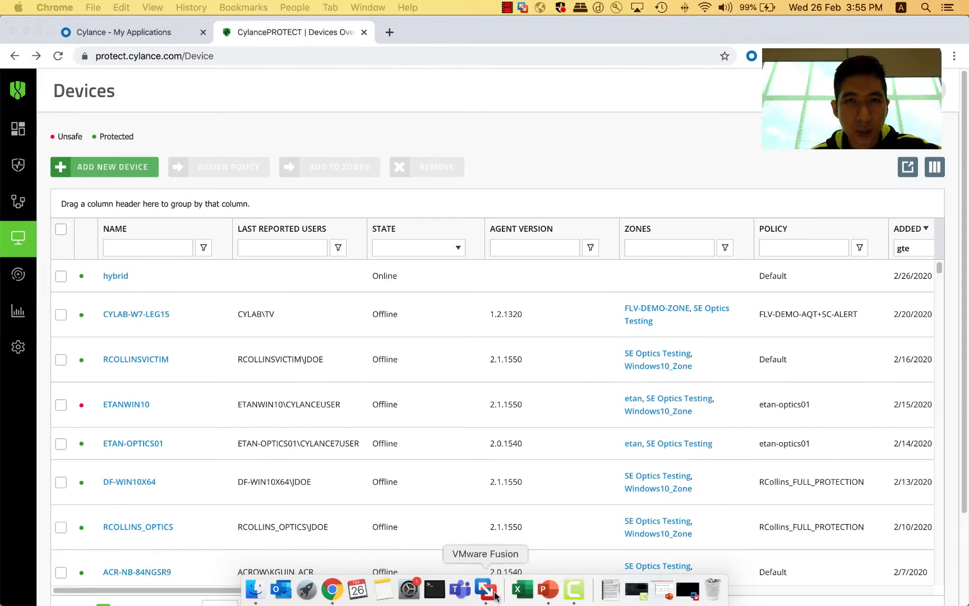
left_click(493, 593)
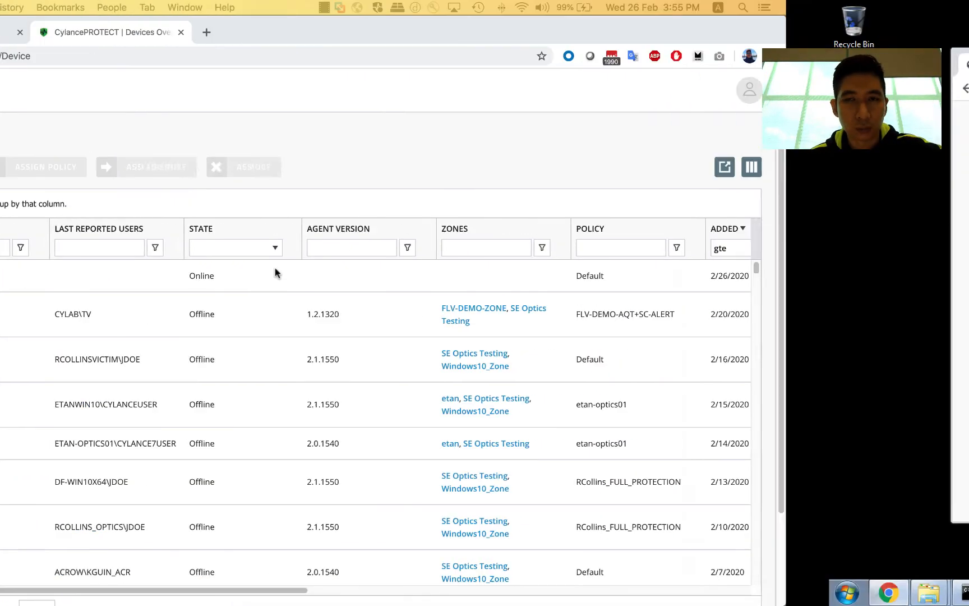
scroll(445, 233, "up", 15)
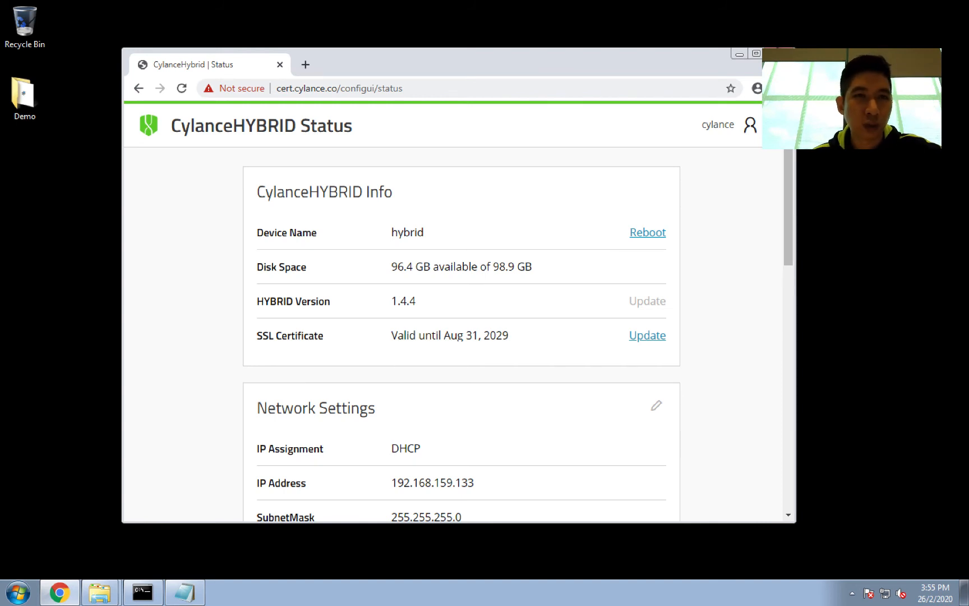
left_click(779, 54)
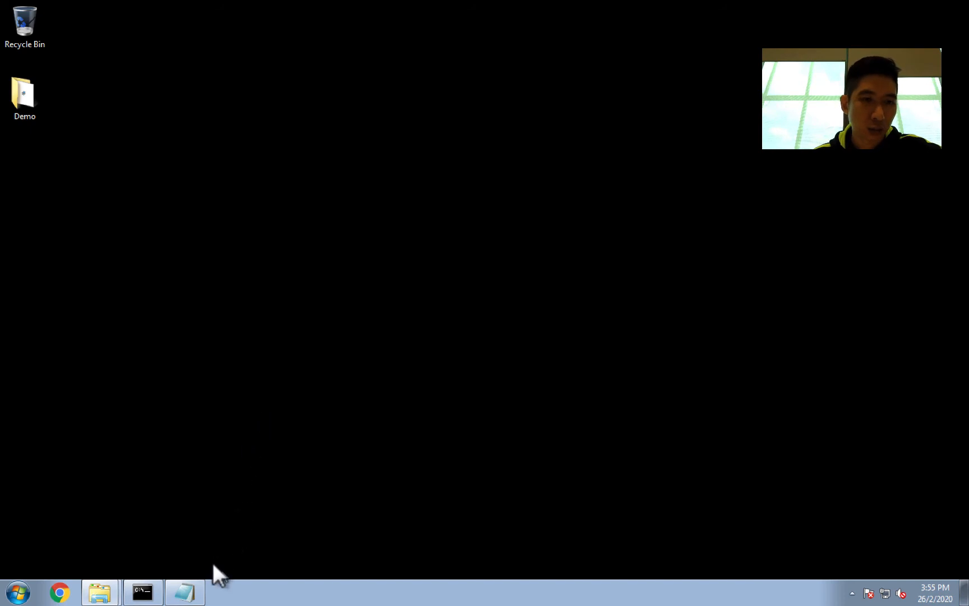
Step: Open the Demo folder and inspect the context menu of the CylanceProtect_x64 installer
double_click(28, 82)
right_click(330, 254)
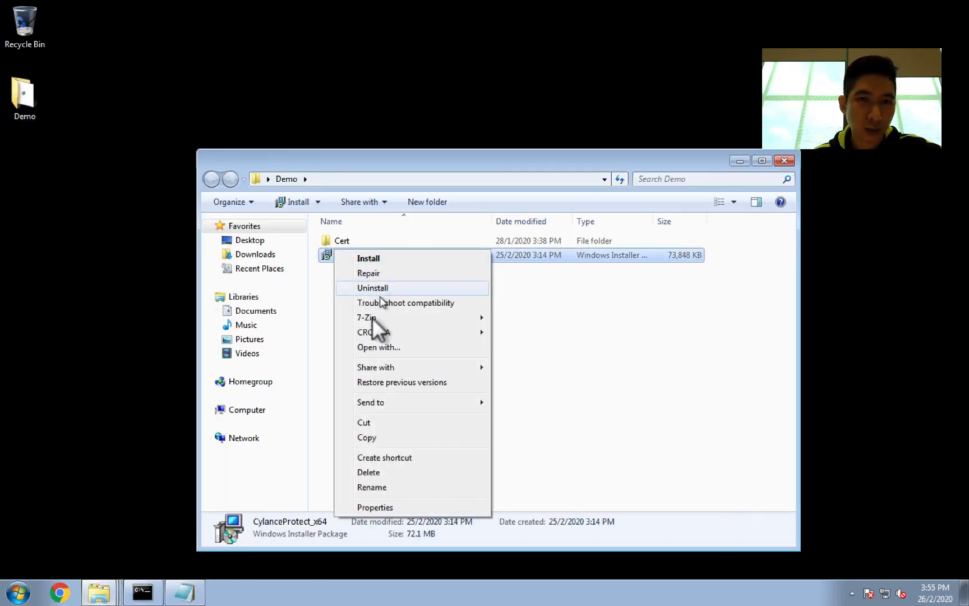
left_click(375, 421)
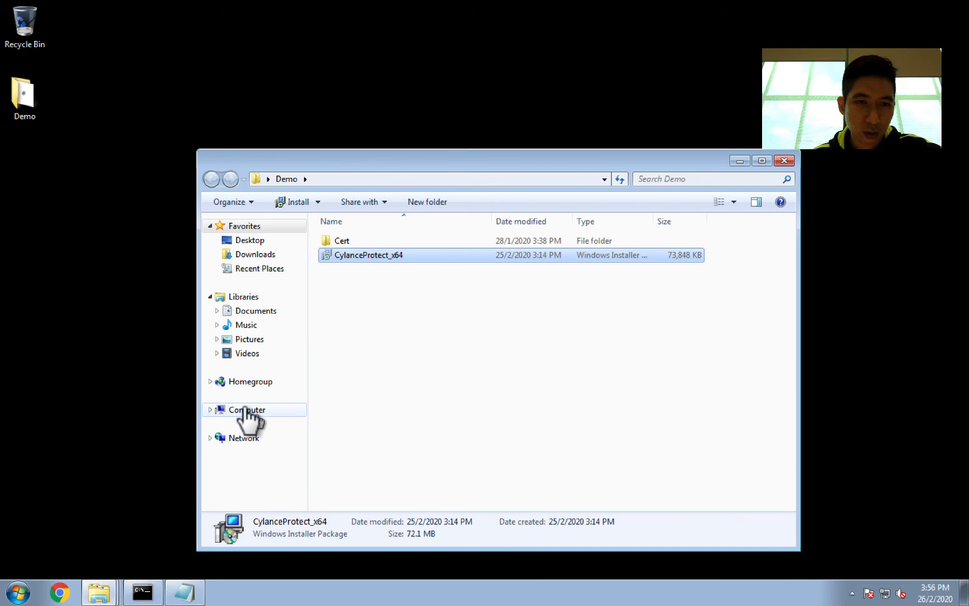
Step: In the existing command prompt, navigate into Desktop\Demo and list the folder's contents
left_click(144, 591)
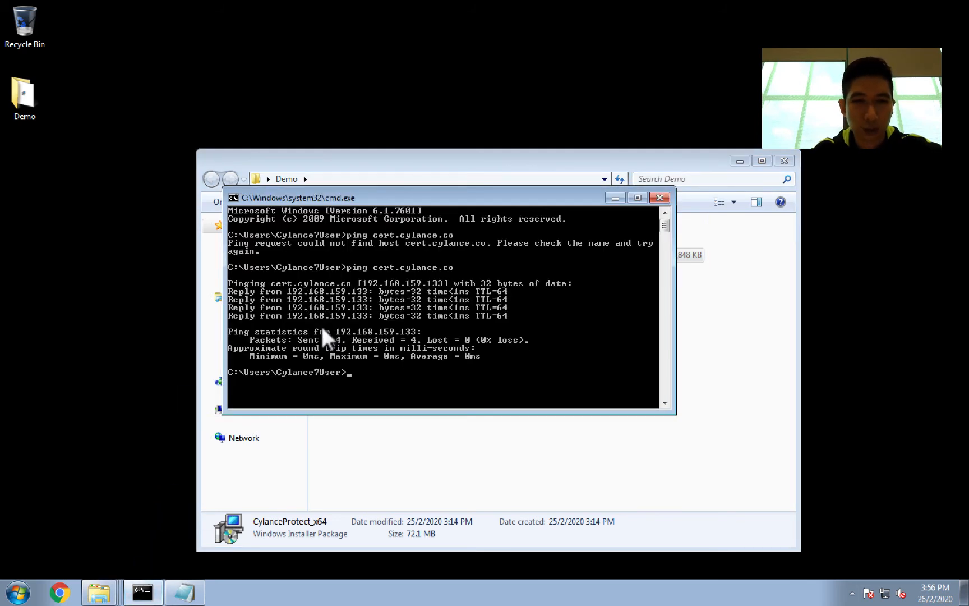
type("cd Desktop")
key("Return")
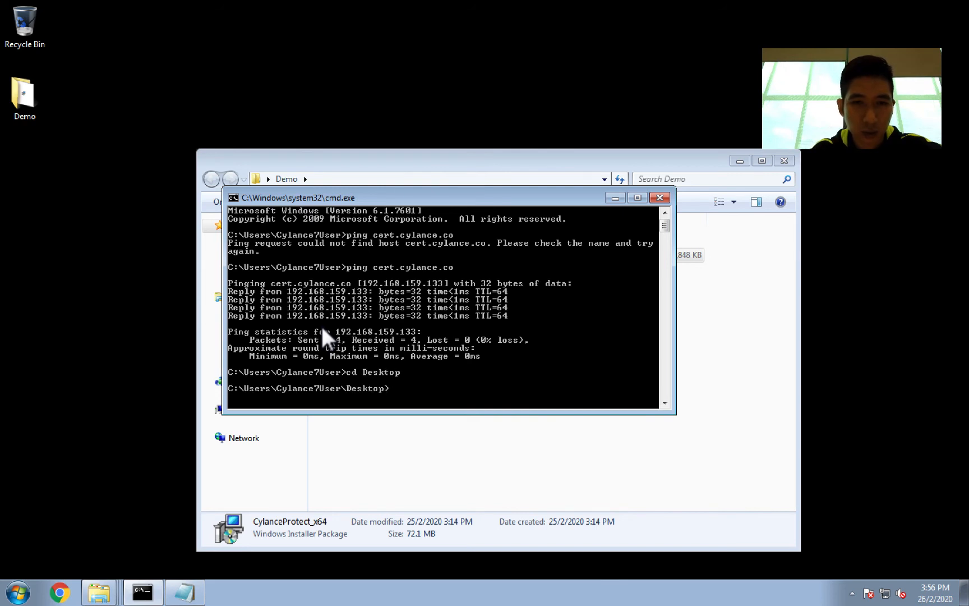
type("dir")
key("Return")
type("cd Demo")
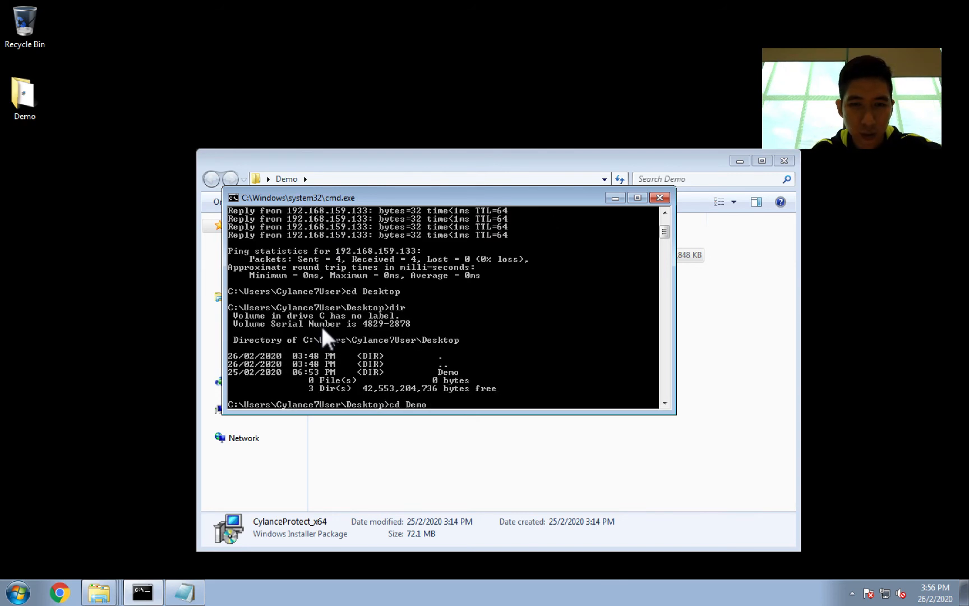
key("Return")
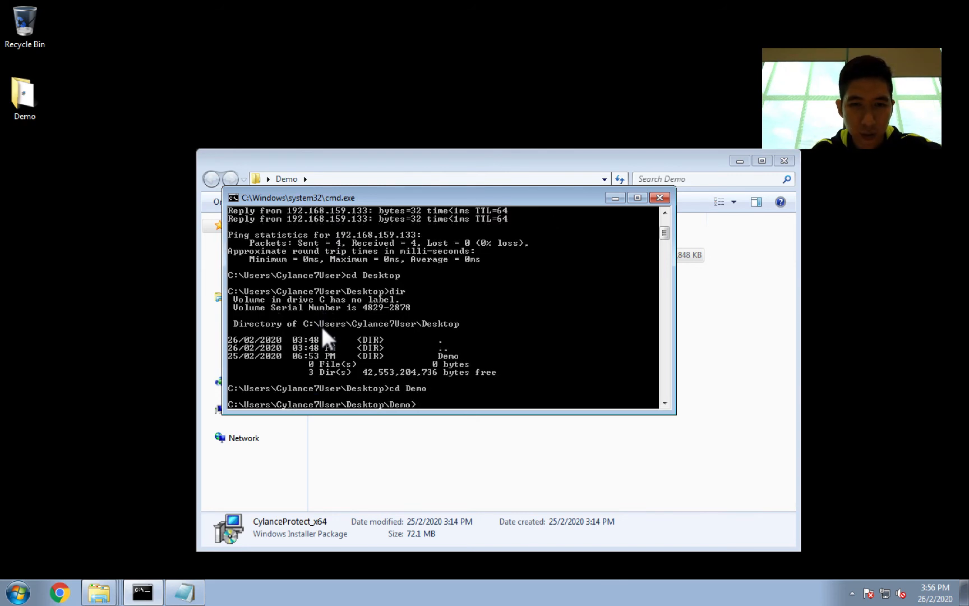
type("dir")
key("Return")
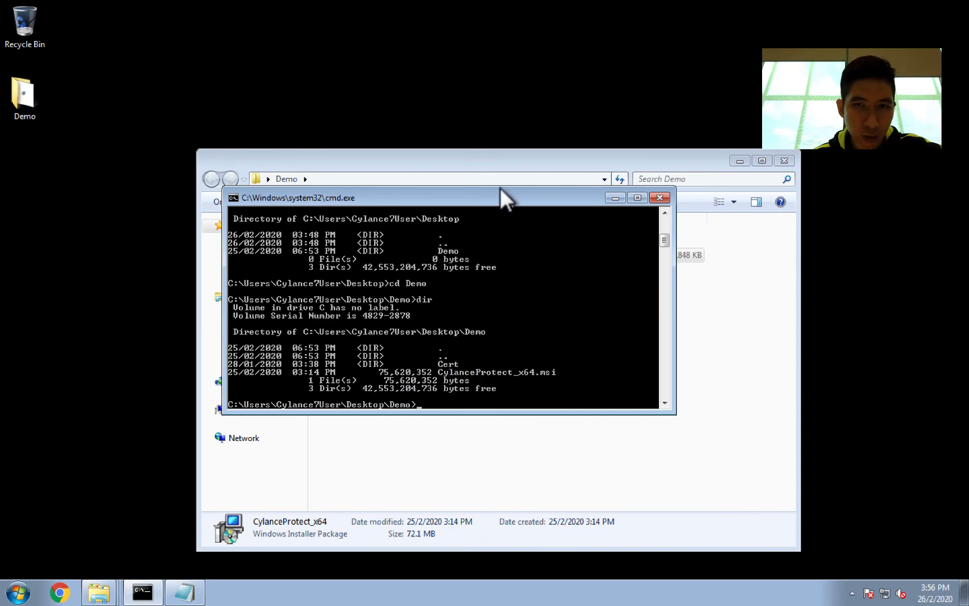
Step: Select and copy the full msiexec install command from the CommandToInstallCylance Notepad file, scrolling to review the whole line
left_click_drag(500, 188, 334, 116)
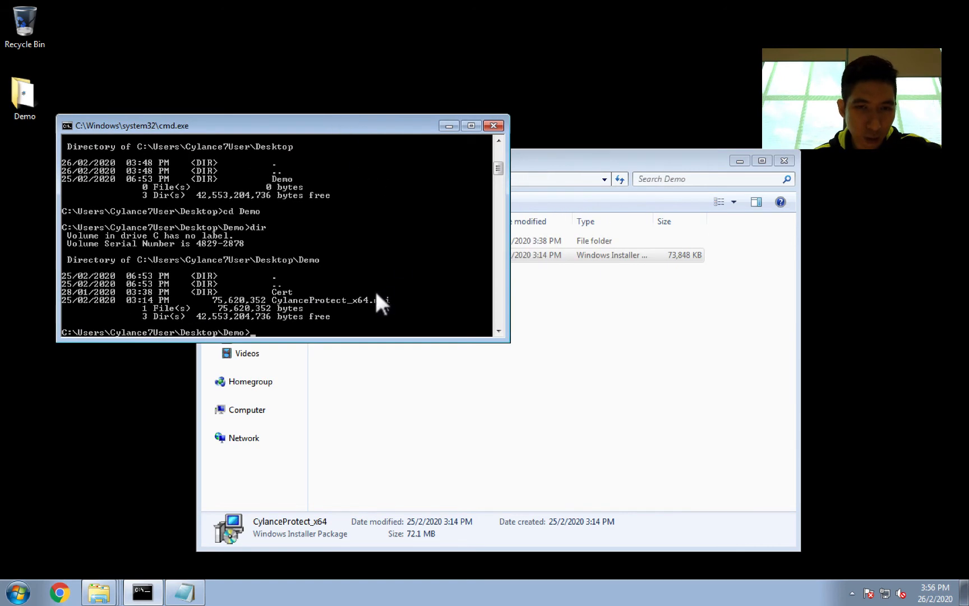
left_click(648, 334)
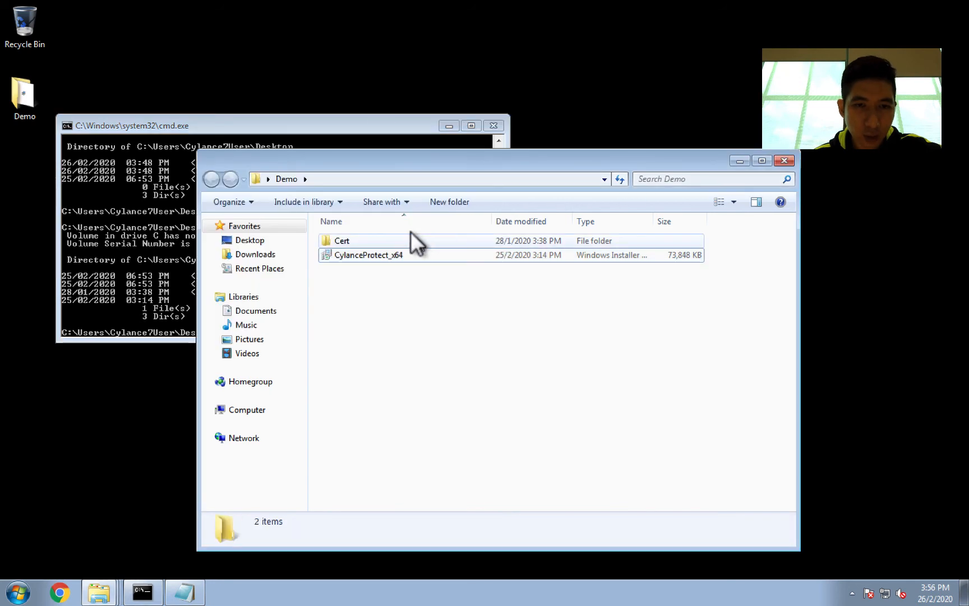
left_click(185, 592)
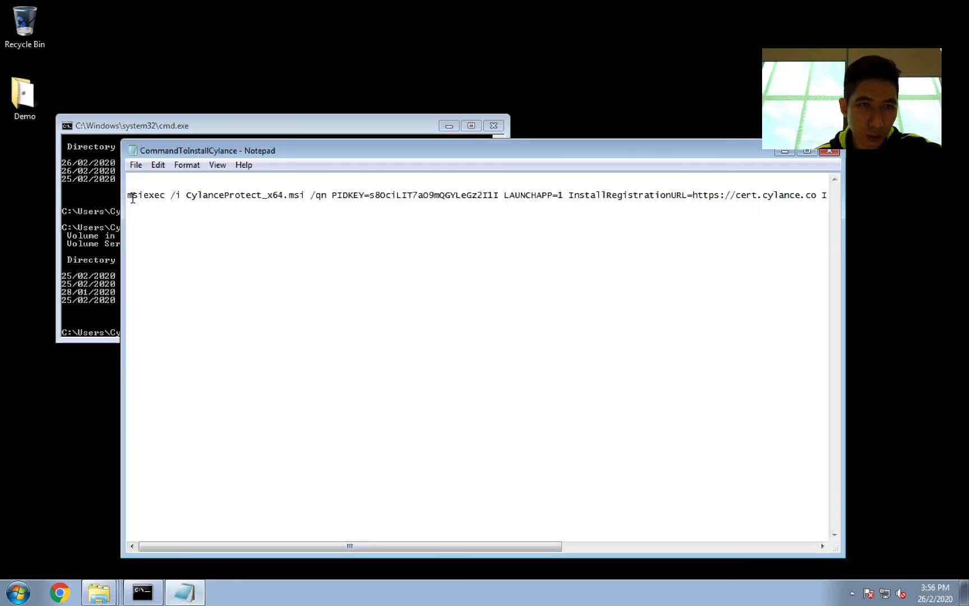
left_click_drag(133, 197, 187, 219)
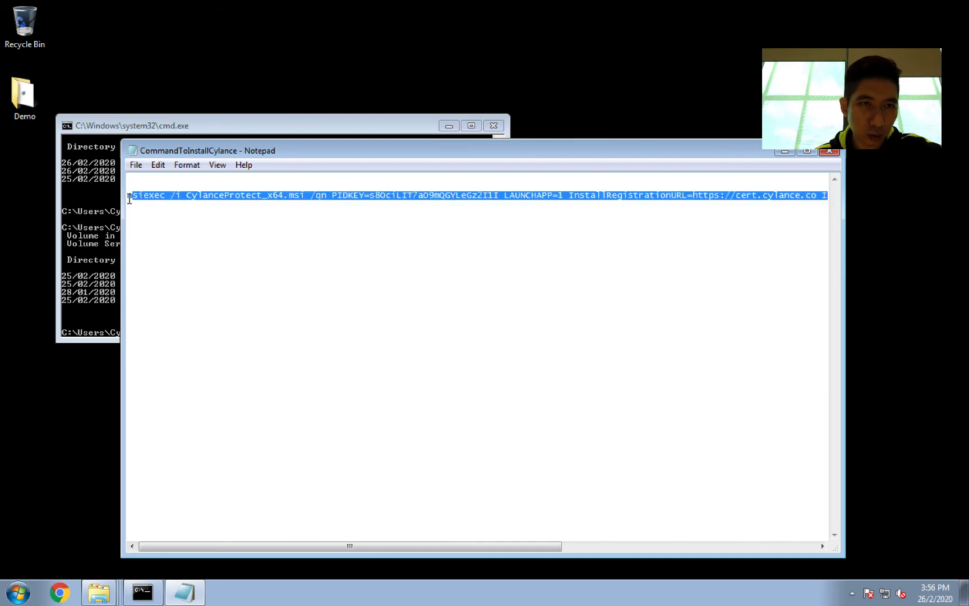
left_click_drag(130, 199, 127, 196)
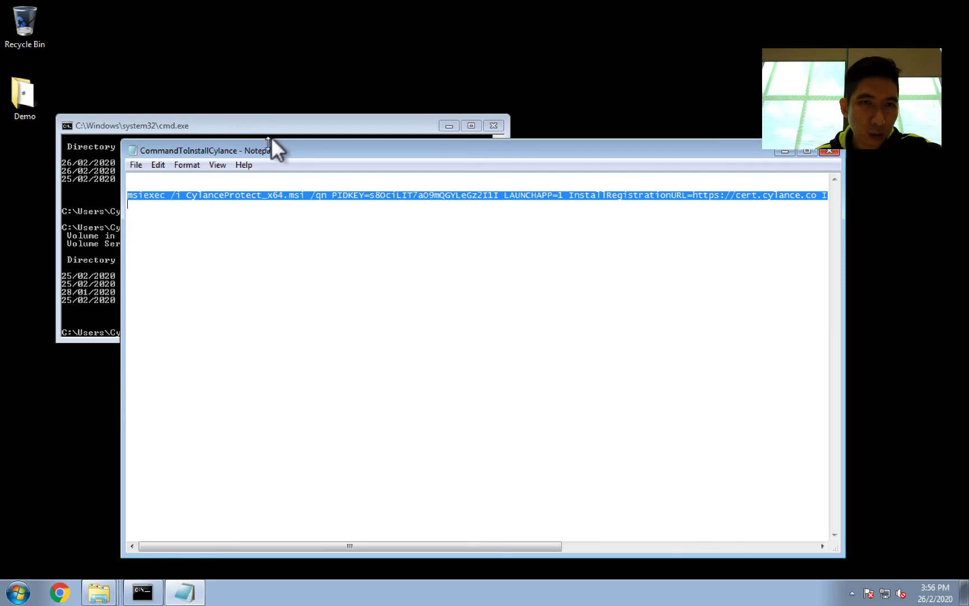
left_click_drag(285, 143, 259, 292)
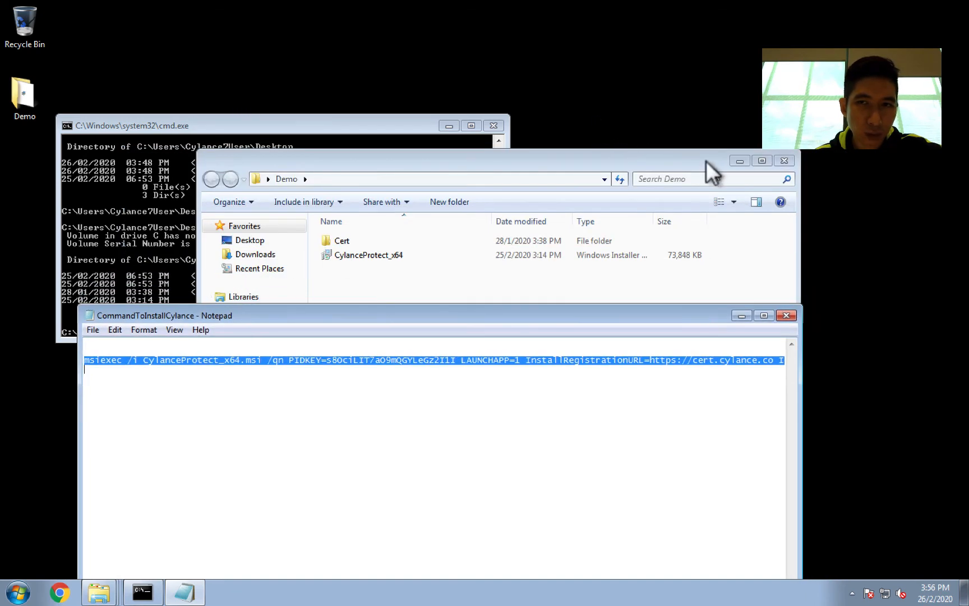
double_click(744, 155)
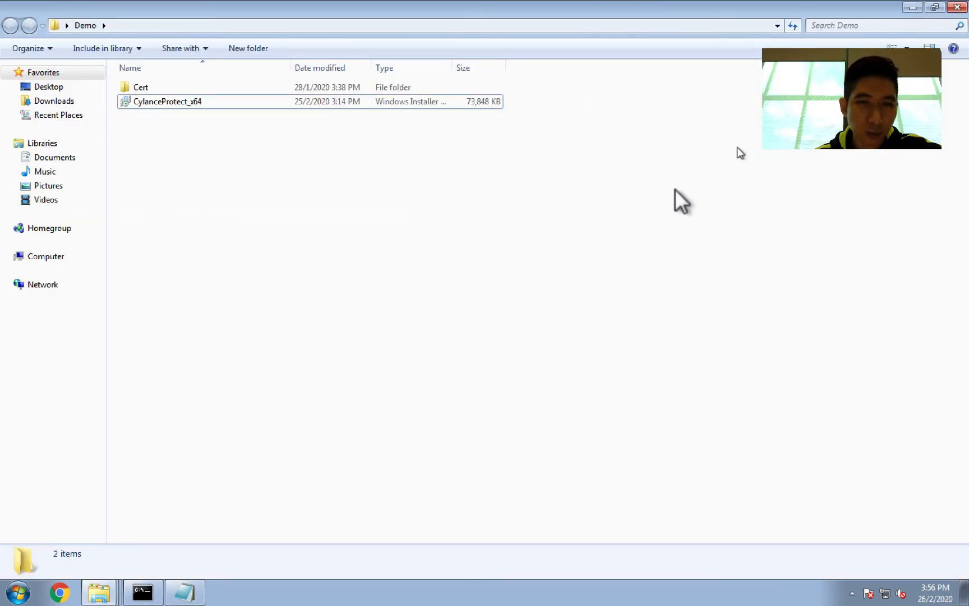
left_click(912, 7)
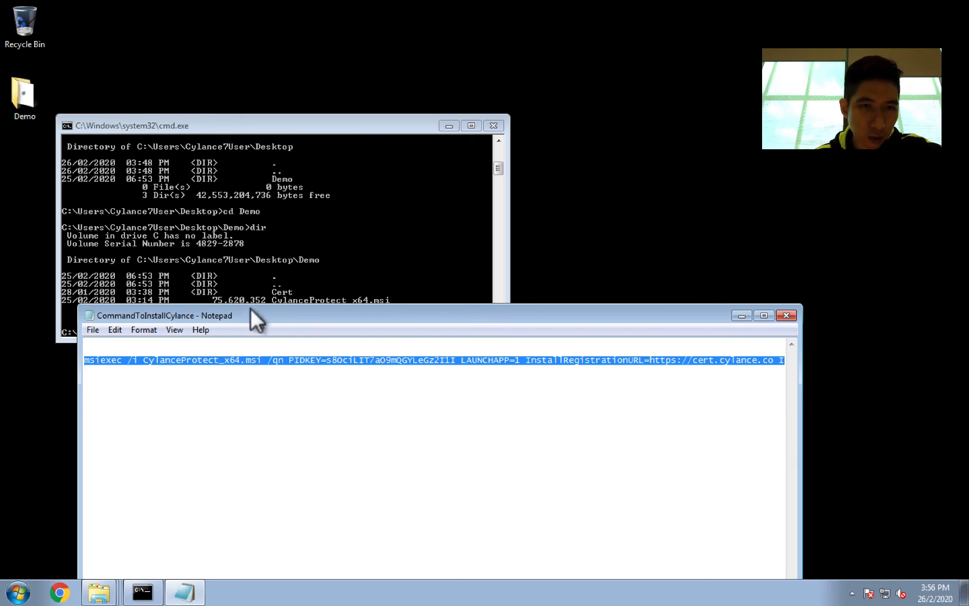
left_click_drag(251, 309, 245, 332)
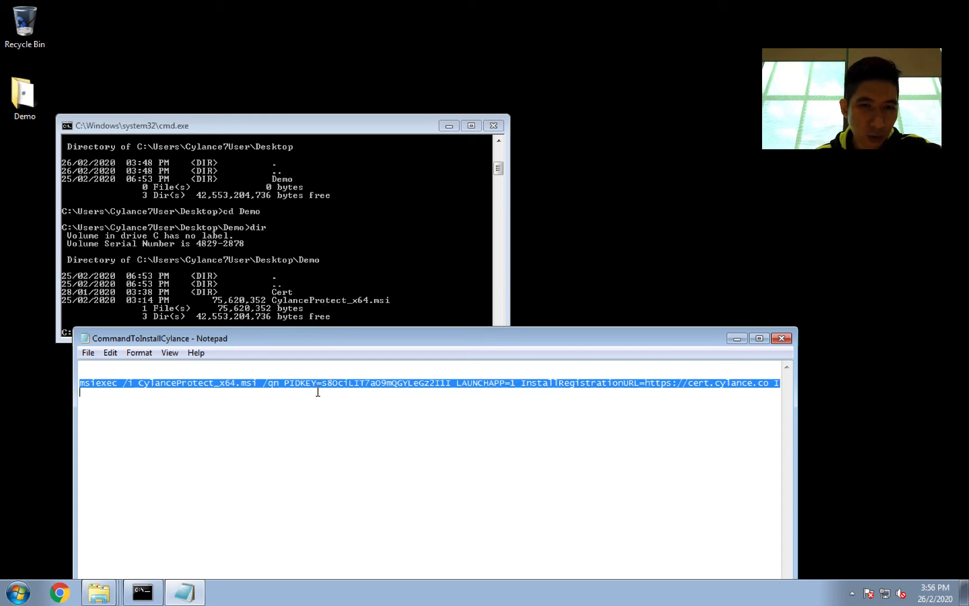
right_click(404, 379)
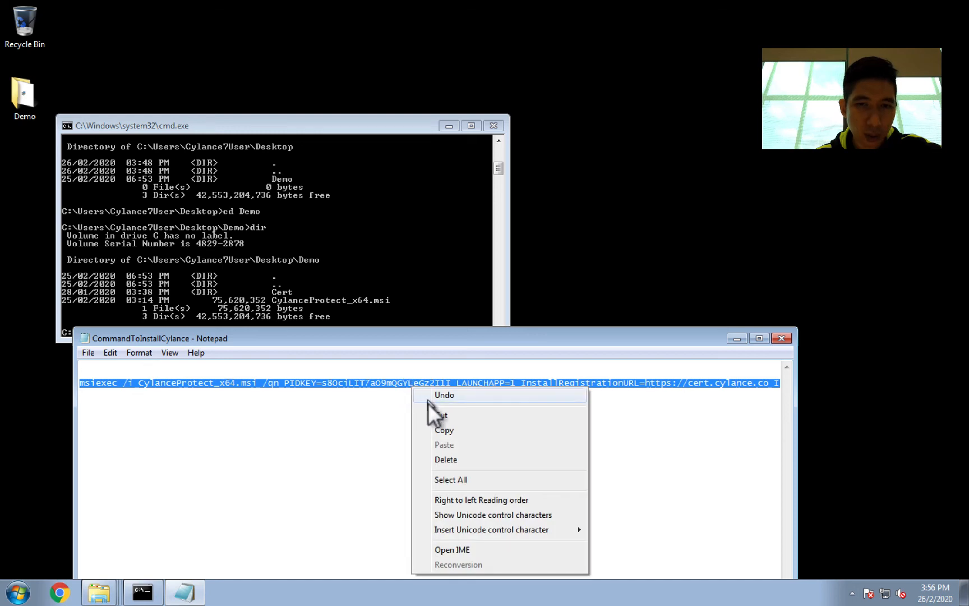
left_click(436, 425)
left_click_drag(440, 332, 516, 140)
left_click_drag(336, 540, 606, 520)
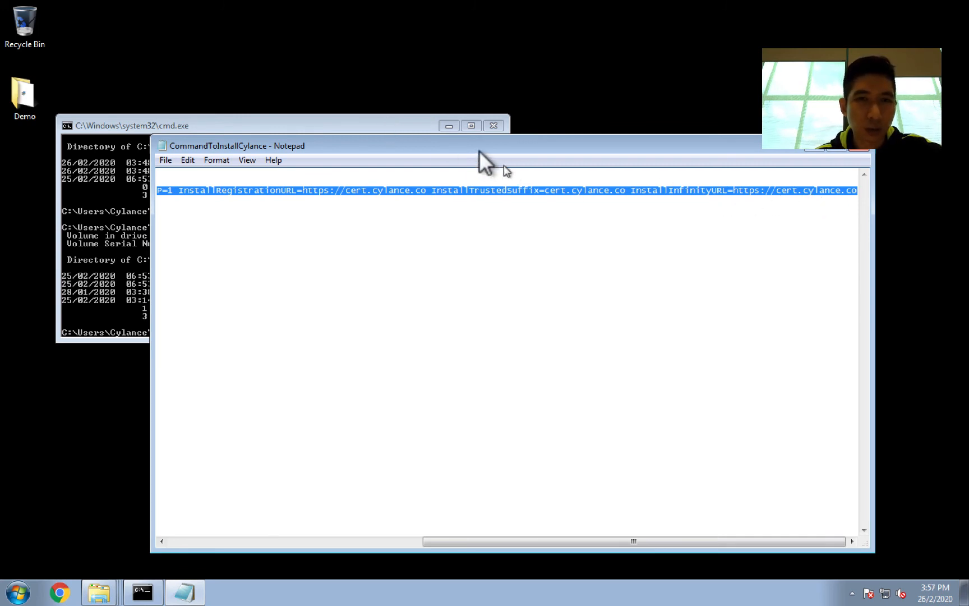
left_click(381, 119)
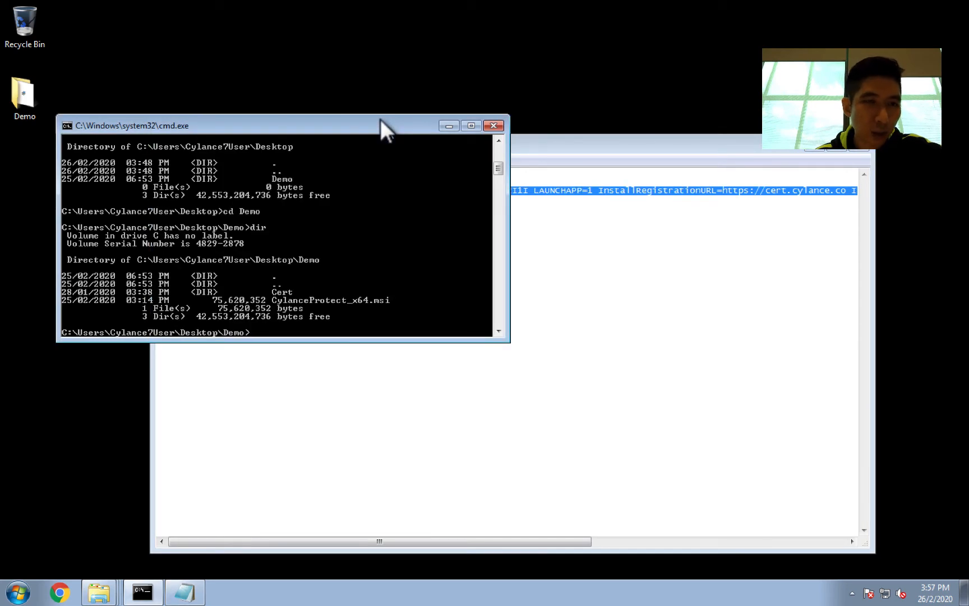
Step: Launch cmd as administrator, approve the elevation prompt, and close the older non-admin command window
left_click(12, 586)
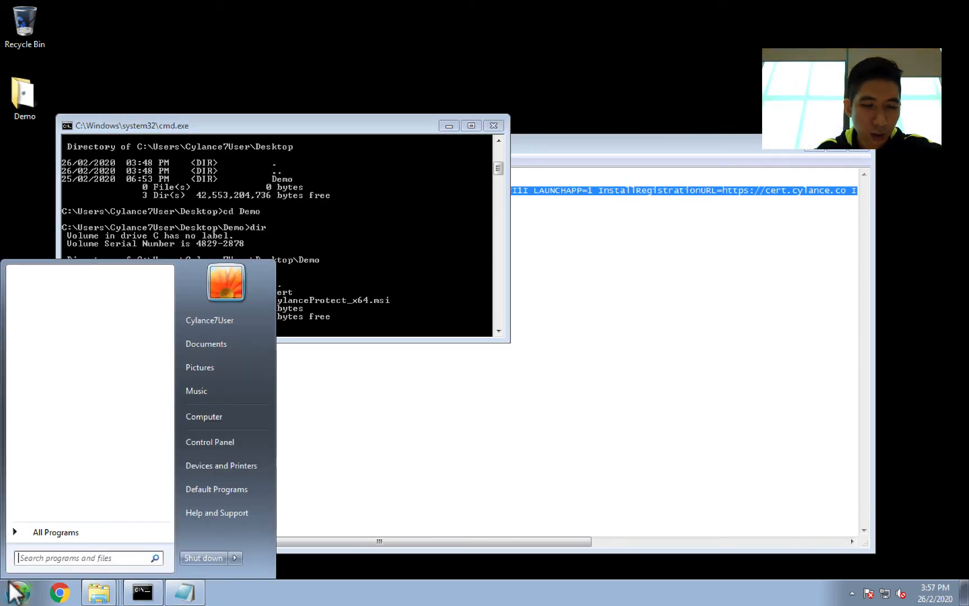
type("cmd")
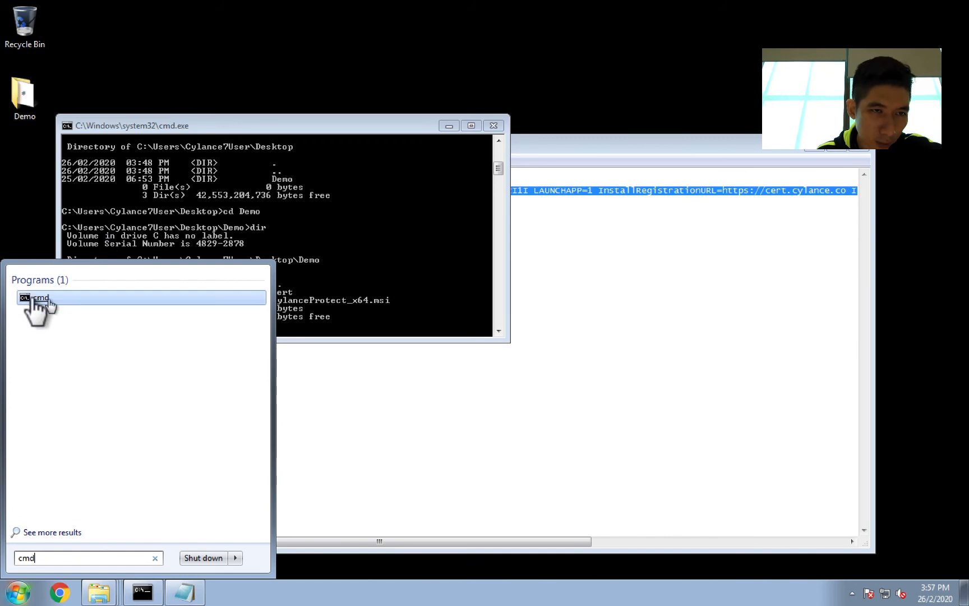
right_click(35, 302)
left_click(89, 314)
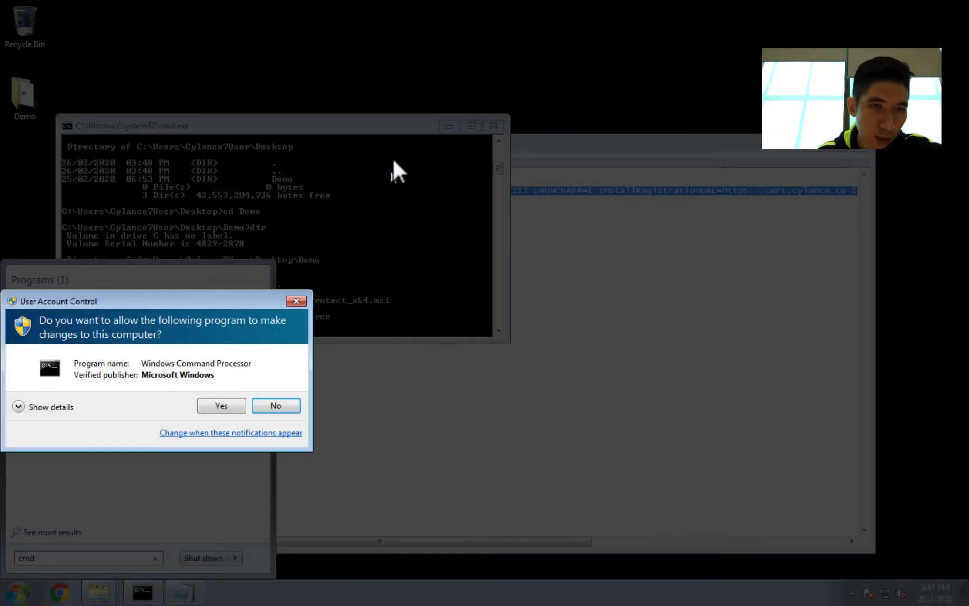
left_click(223, 403)
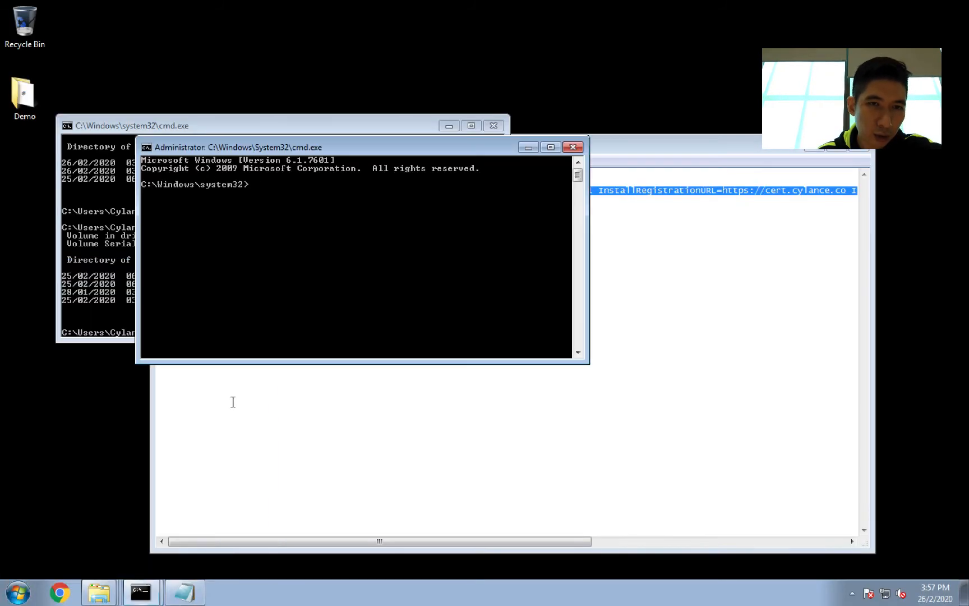
left_click(493, 126)
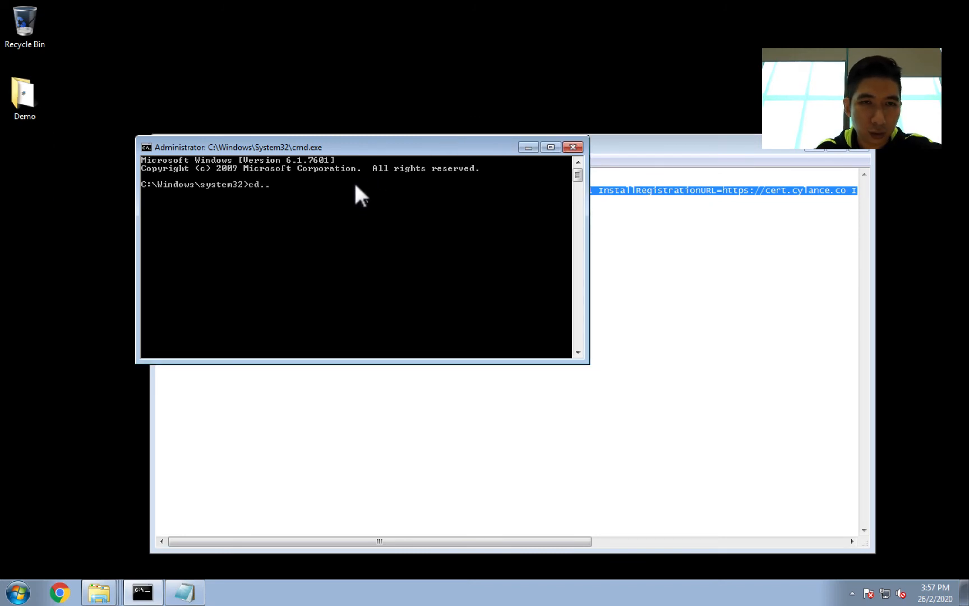
Step: Change the administrator prompt's directory to C:\Users\Cylance7User\Desktop\Demo
key("Return")
type("cd")
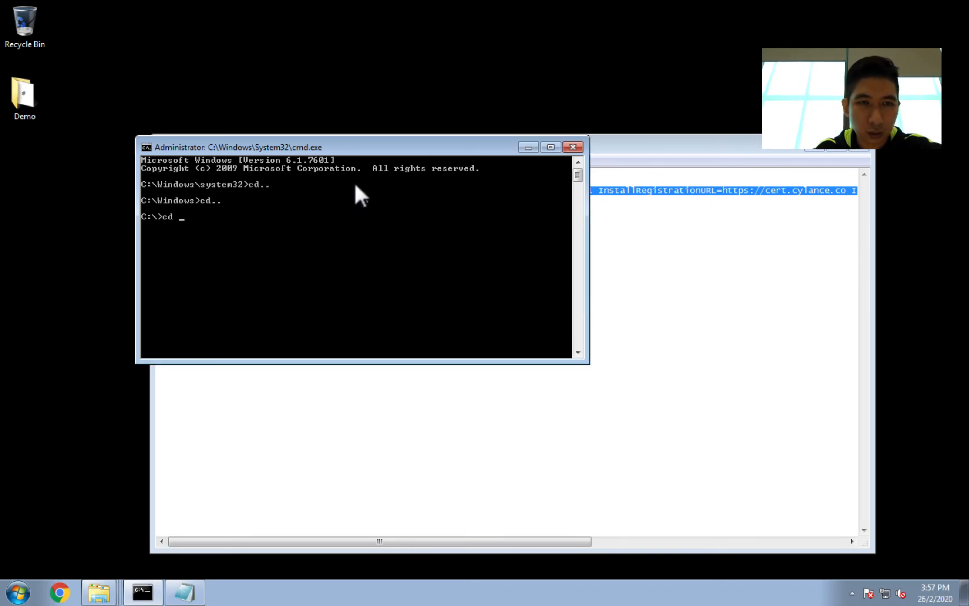
type("..  C:\\>cd Users\\Cylance7User")
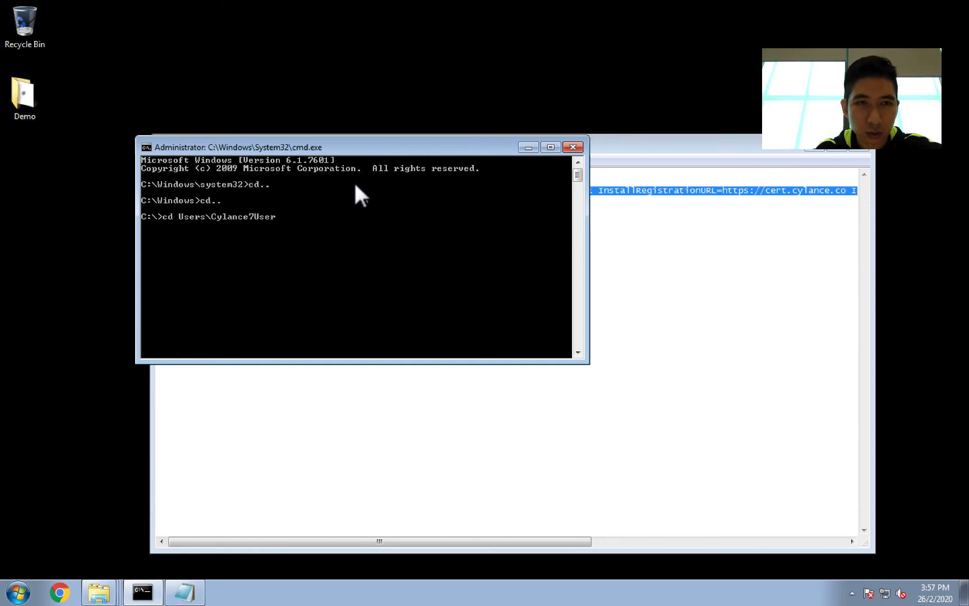
key("Return")
type("cd Desktop")
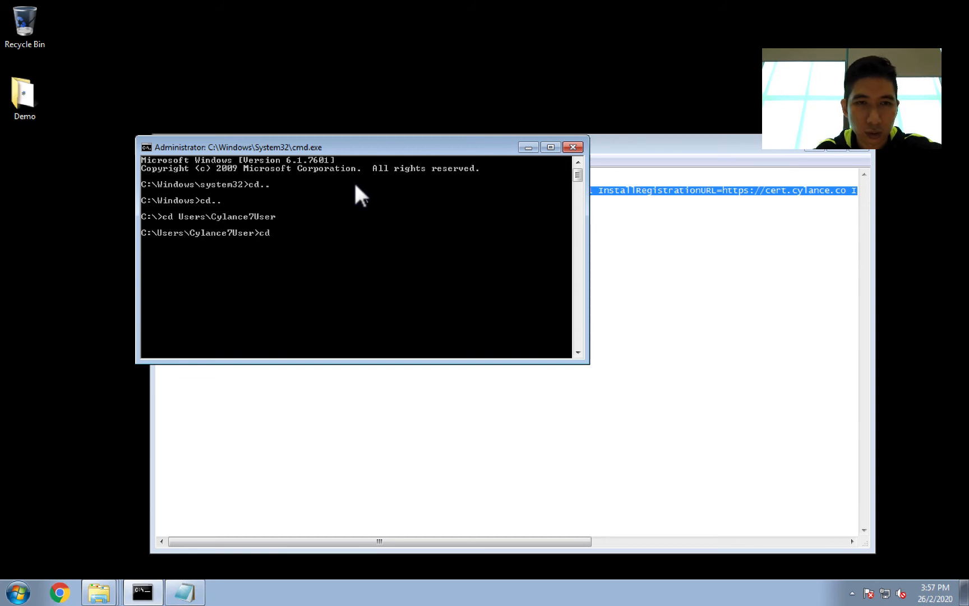
key("Return")
type("cd Demo")
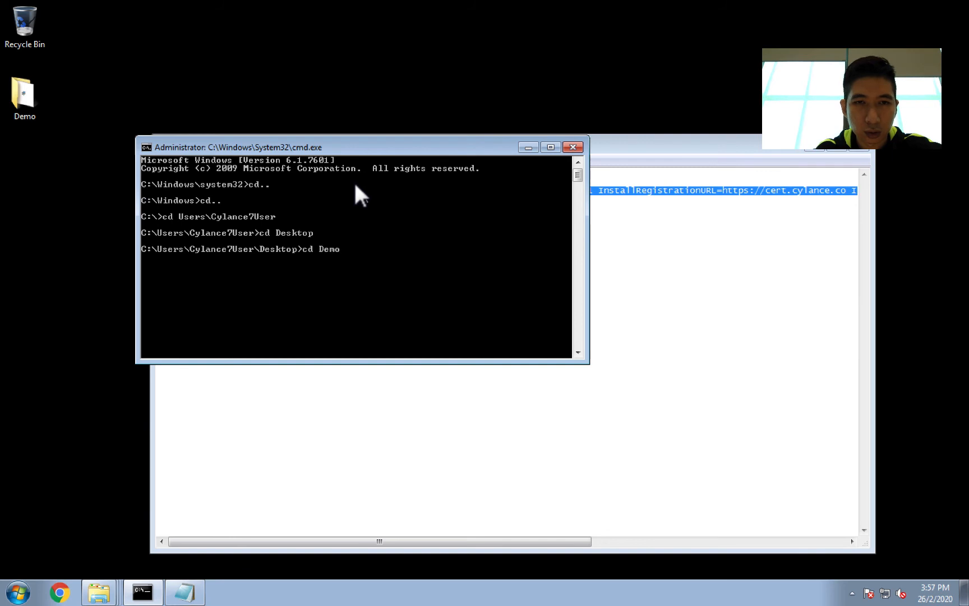
key("Return")
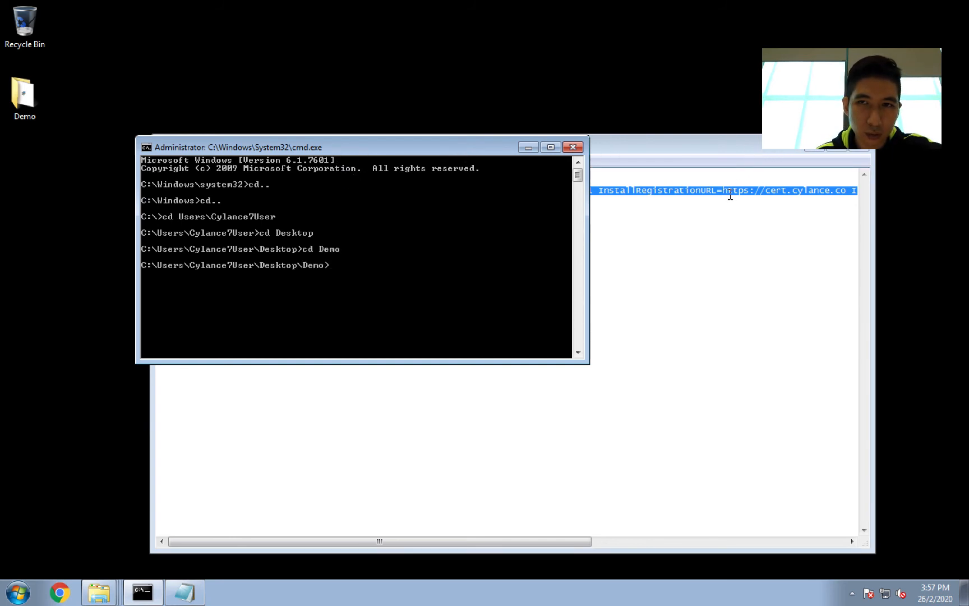
Step: Paste the copied msiexec command containing the installation token into the administrator prompt and run it
right_click(730, 195)
left_click(761, 238)
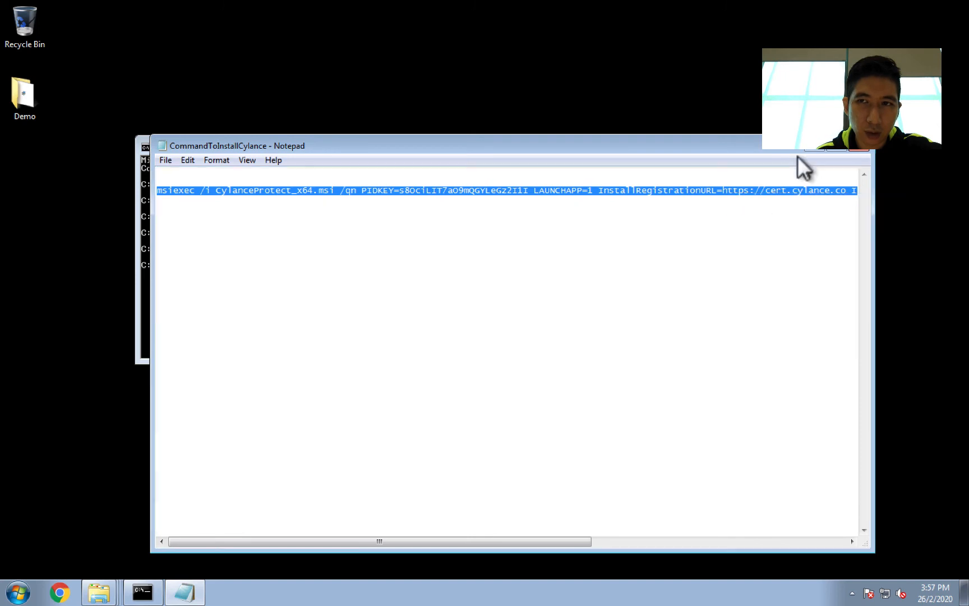
left_click(812, 149)
right_click(458, 252)
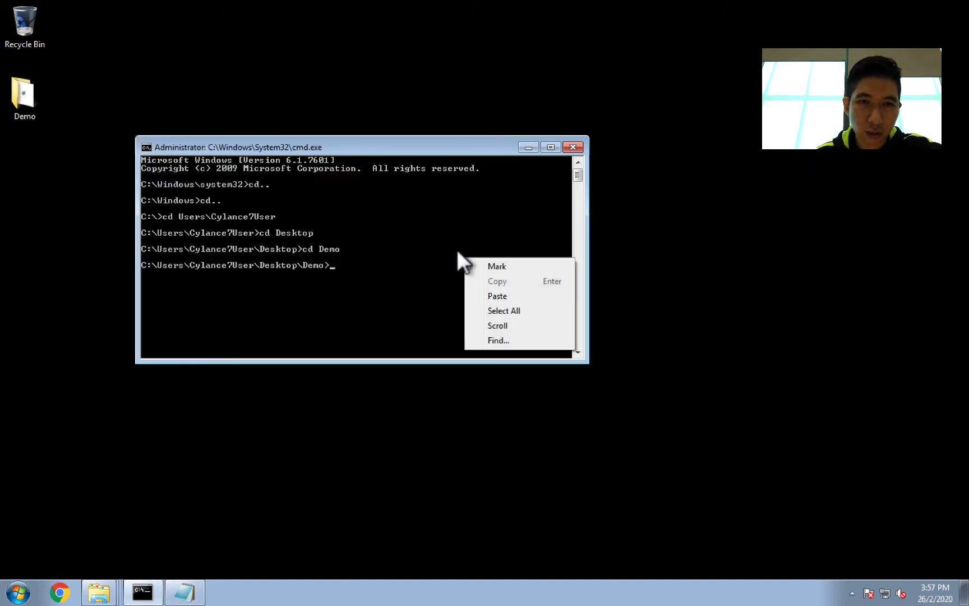
left_click(496, 296)
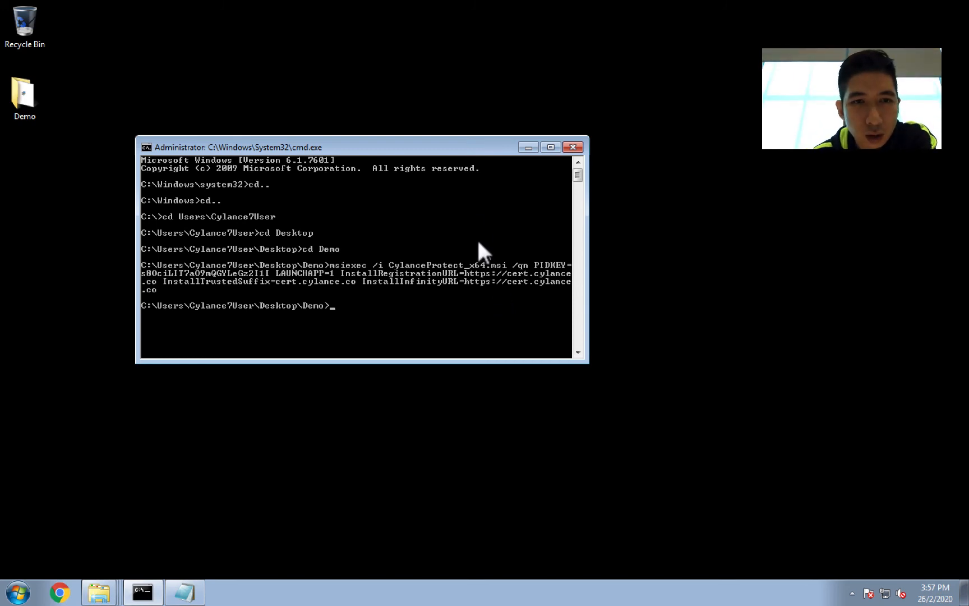
Step: Snap the command window aside and open Task Manager's Processes list to monitor the running installer
key("super+Left")
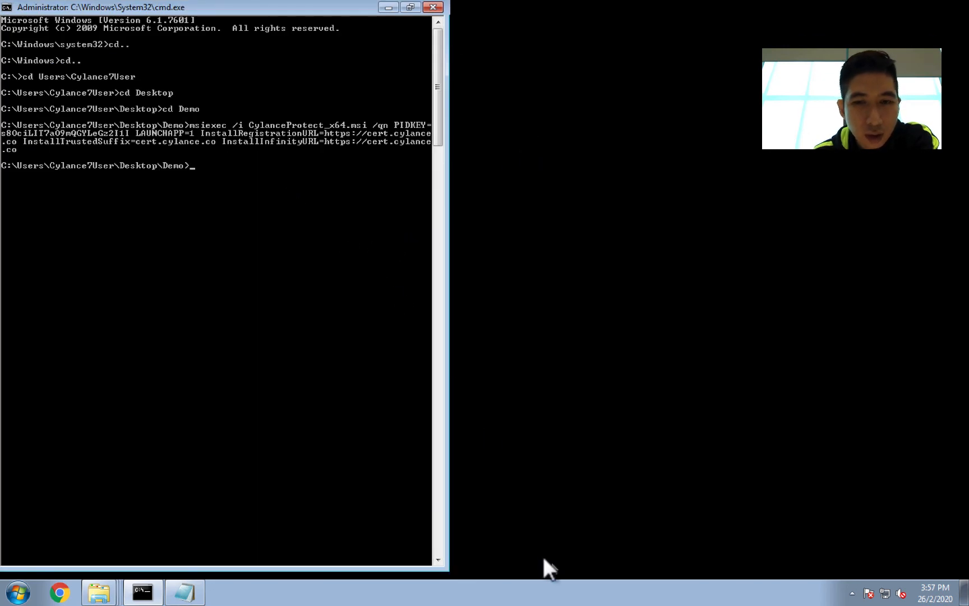
right_click(536, 592)
left_click(569, 546)
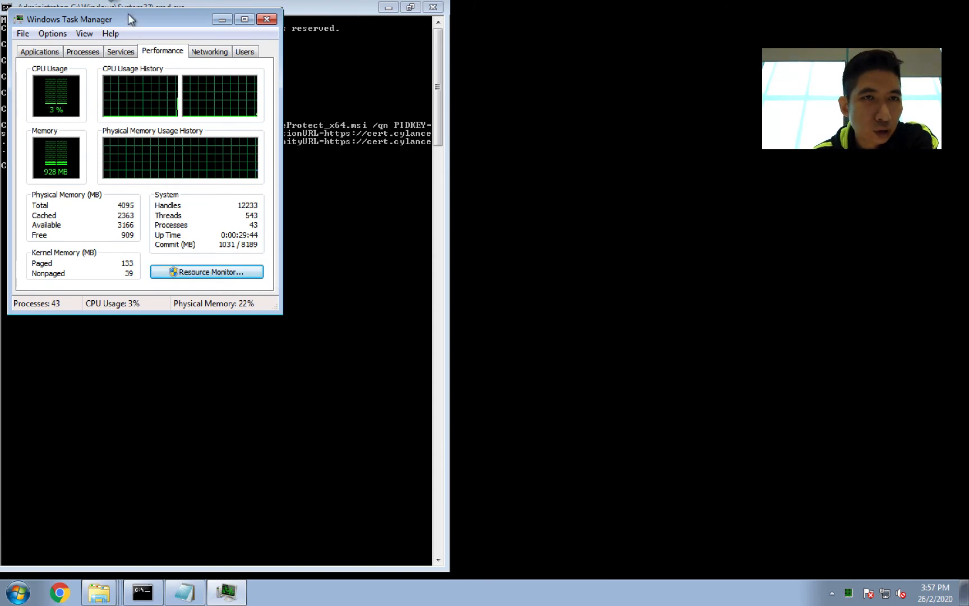
left_click(88, 45)
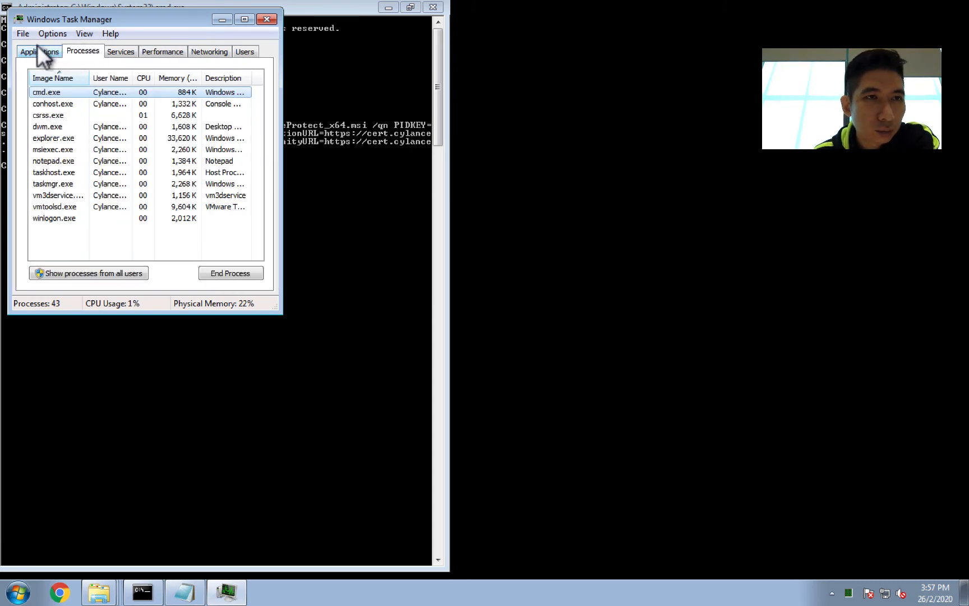
Step: Browse Task Manager's Services list, enlarging the window and sorting the services by name
left_click(41, 54)
left_click(72, 49)
left_click(117, 48)
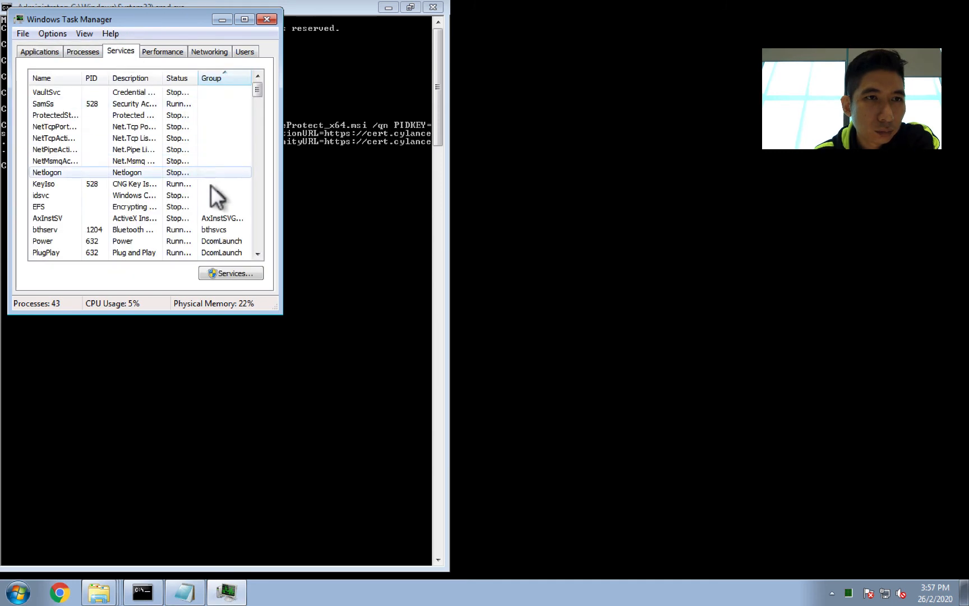
left_click_drag(269, 303, 610, 480)
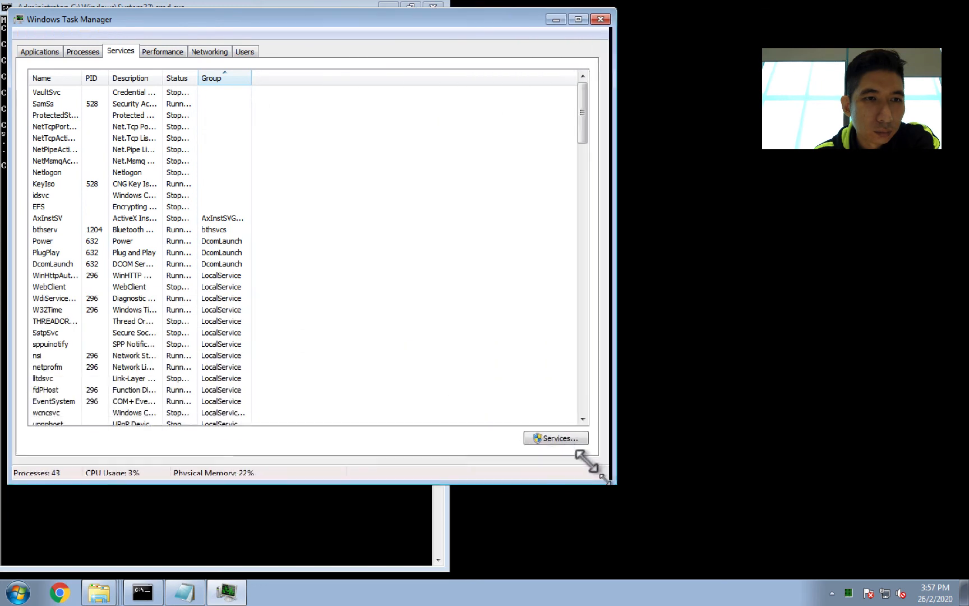
left_click_drag(82, 79, 192, 83)
left_click(96, 72)
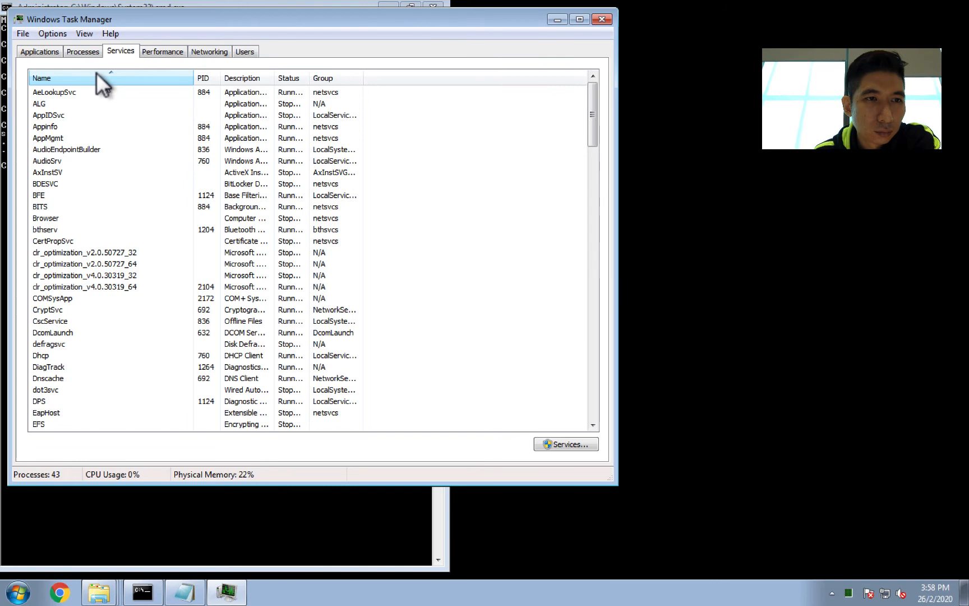
scroll(139, 208, "down", 3)
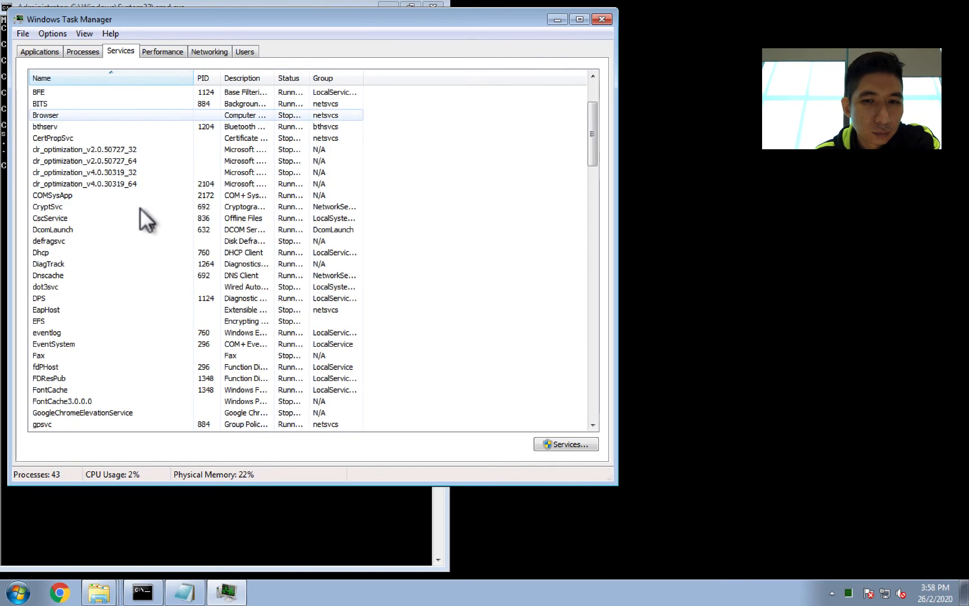
scroll(139, 204, "up", 3)
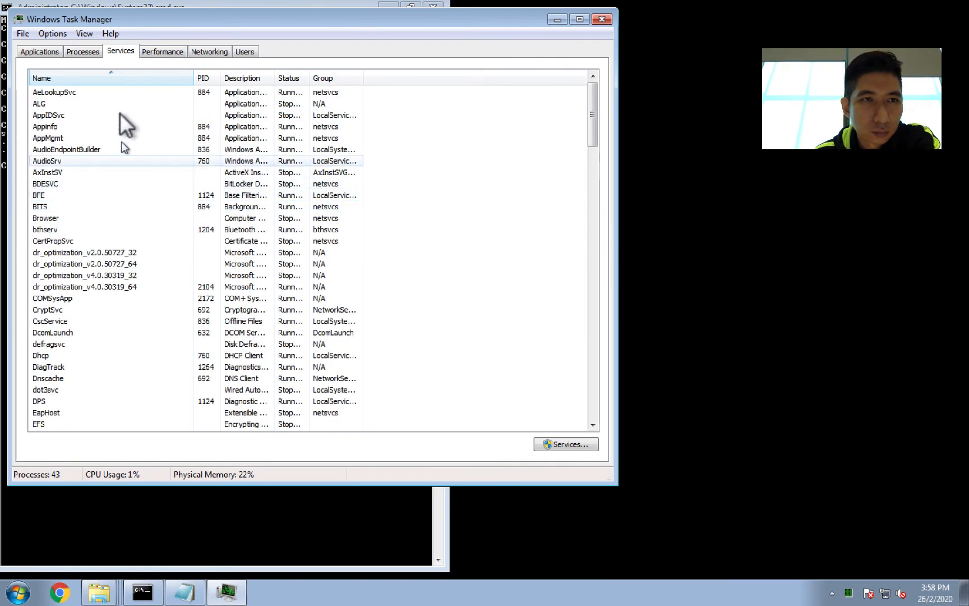
Step: Inspect the msiexec installer processes in the Processes list, widening its columns, then close Task Manager
left_click(84, 53)
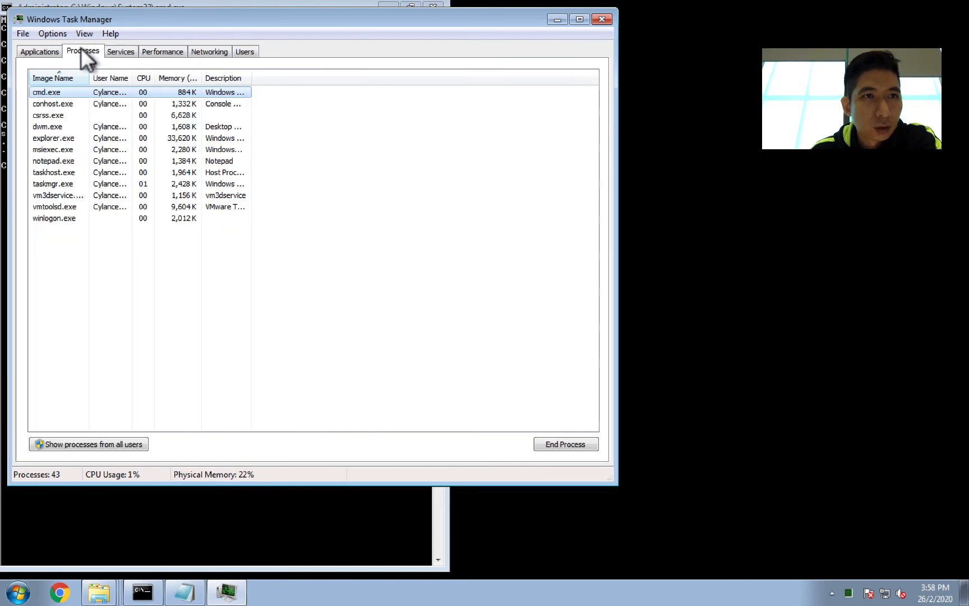
left_click(85, 148)
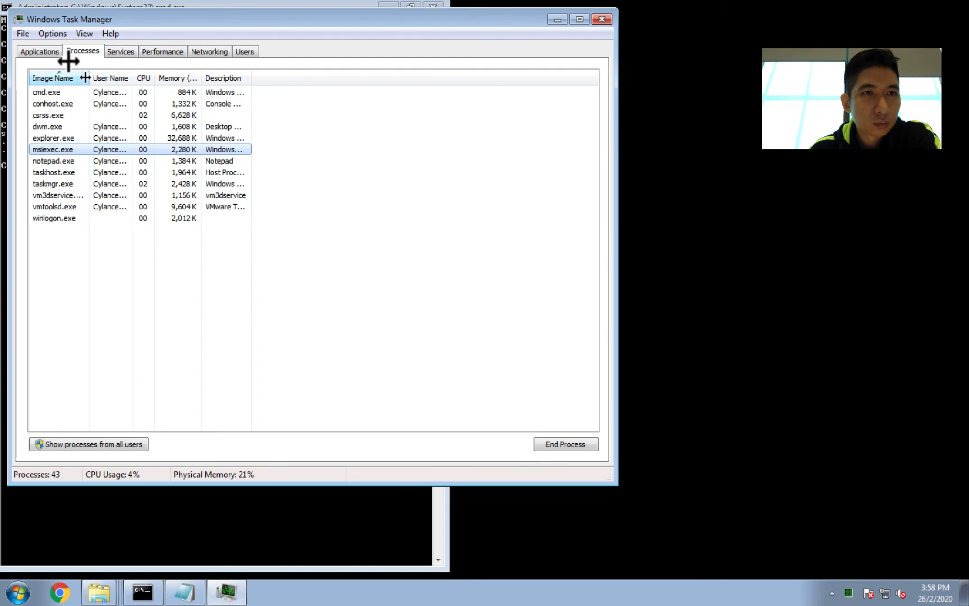
left_click_drag(88, 78, 140, 78)
left_click_drag(305, 71, 441, 72)
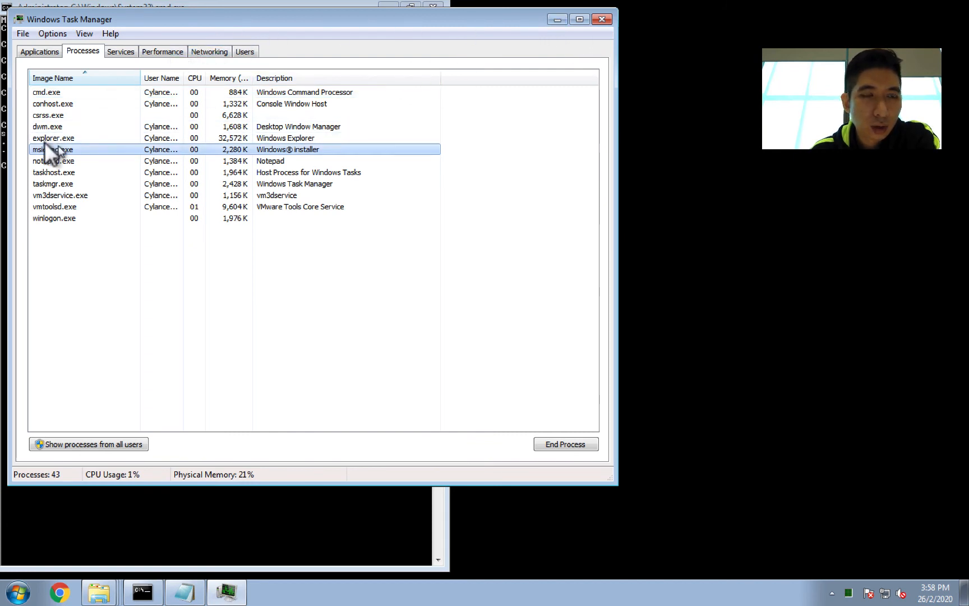
left_click(113, 50)
left_click(82, 50)
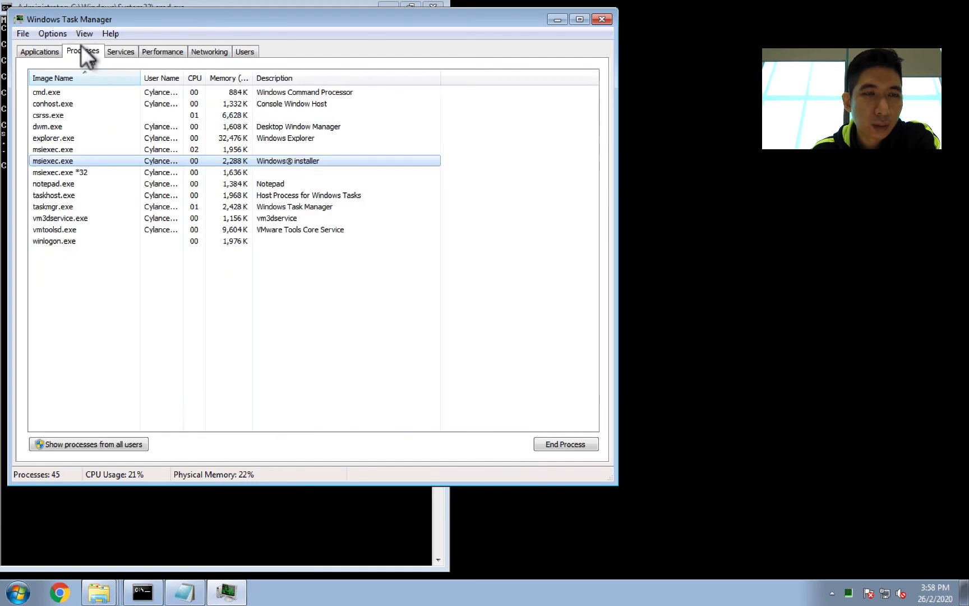
left_click(46, 50)
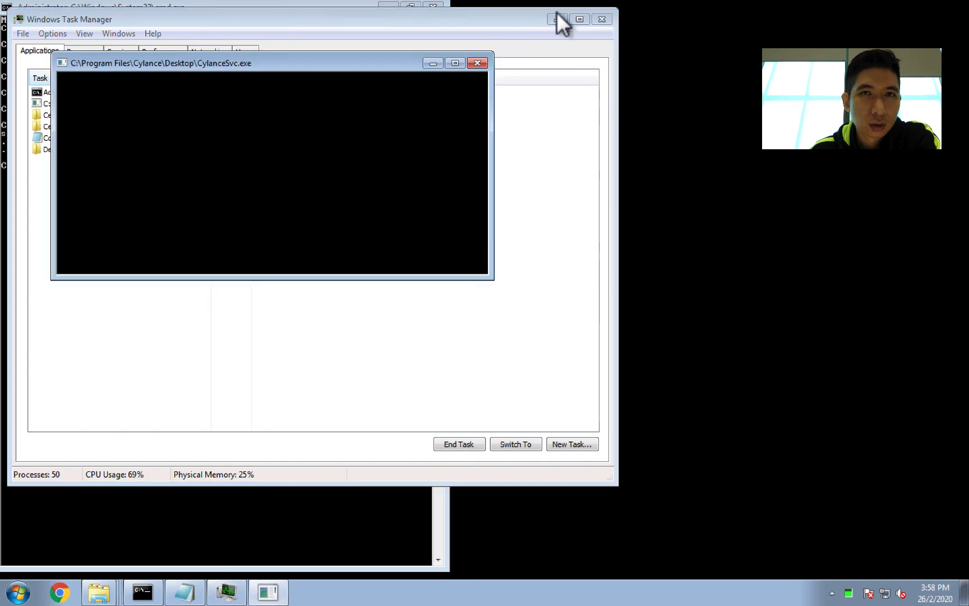
left_click(601, 19)
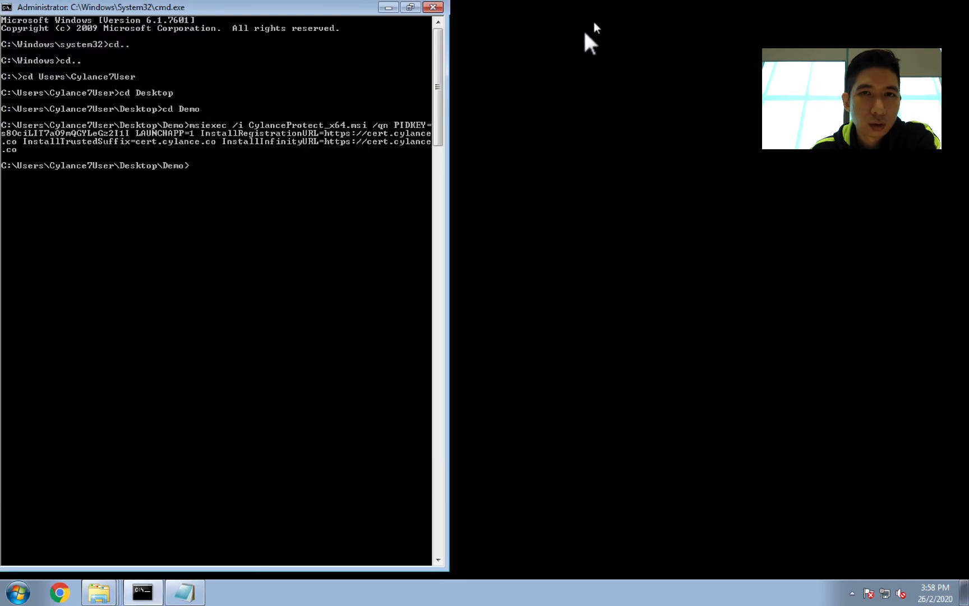
Step: Close the Notepad file holding the install command and the open Demo and Cert folder windows
left_click(848, 584)
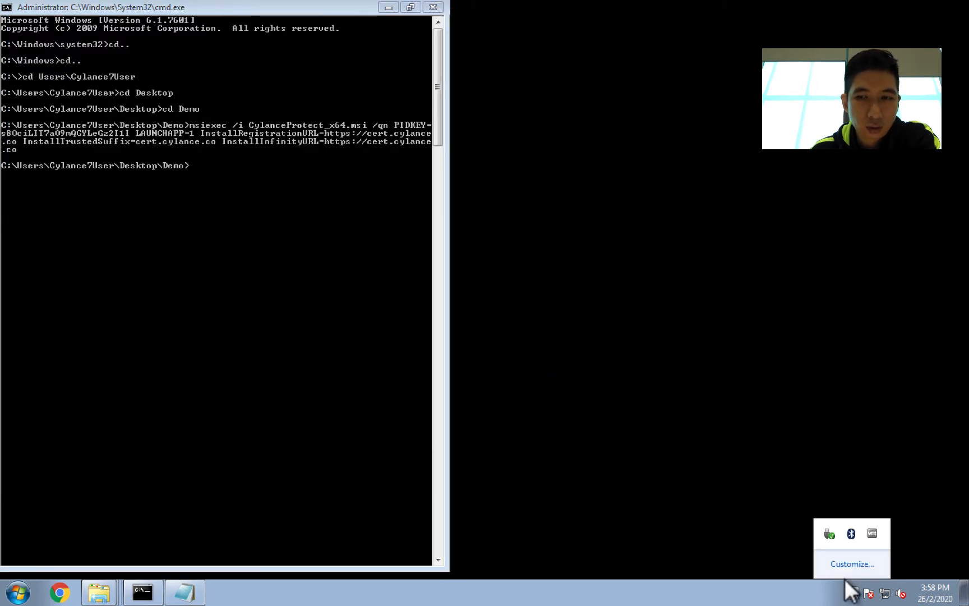
left_click(188, 590)
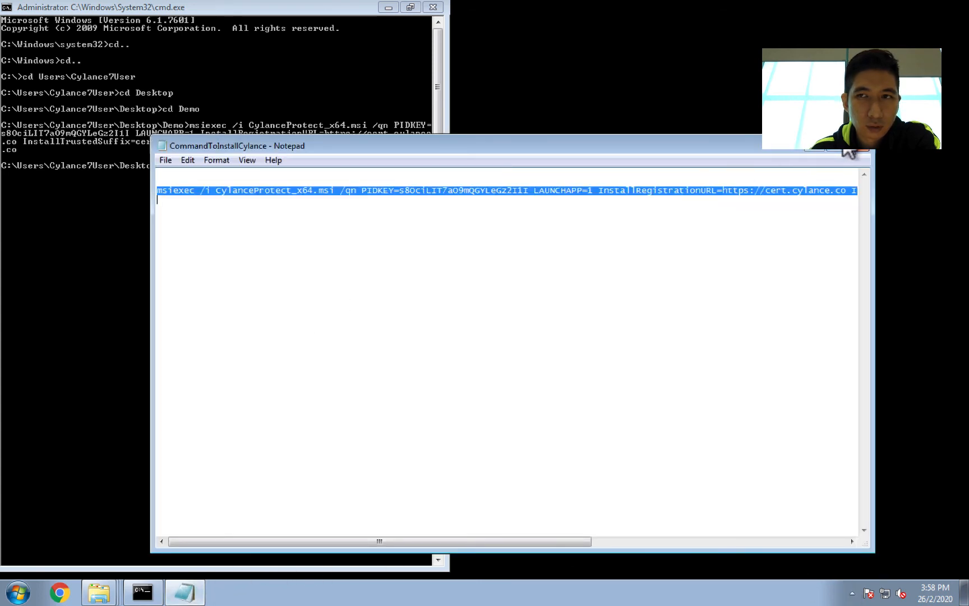
left_click(857, 149)
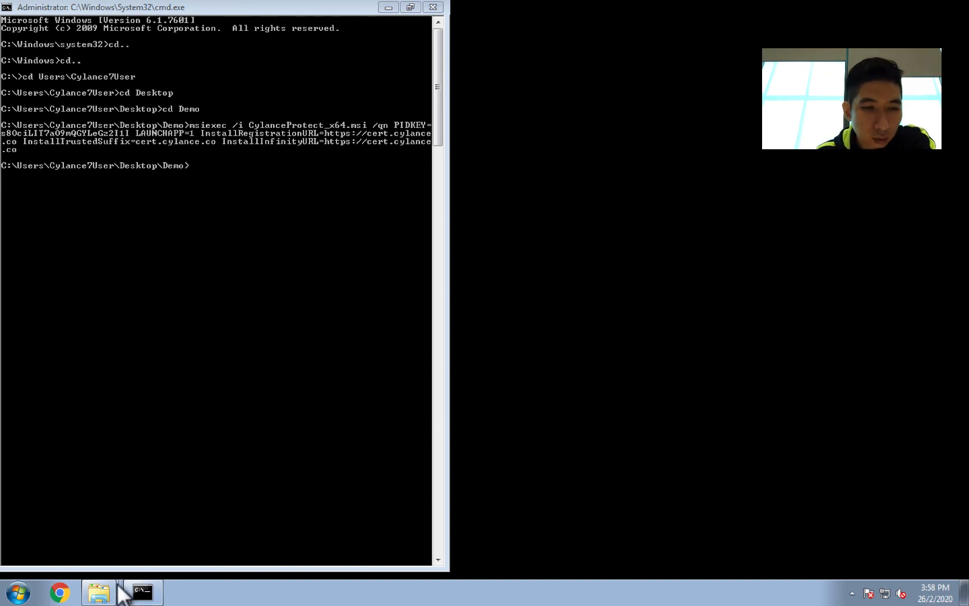
mouse_move(99, 592)
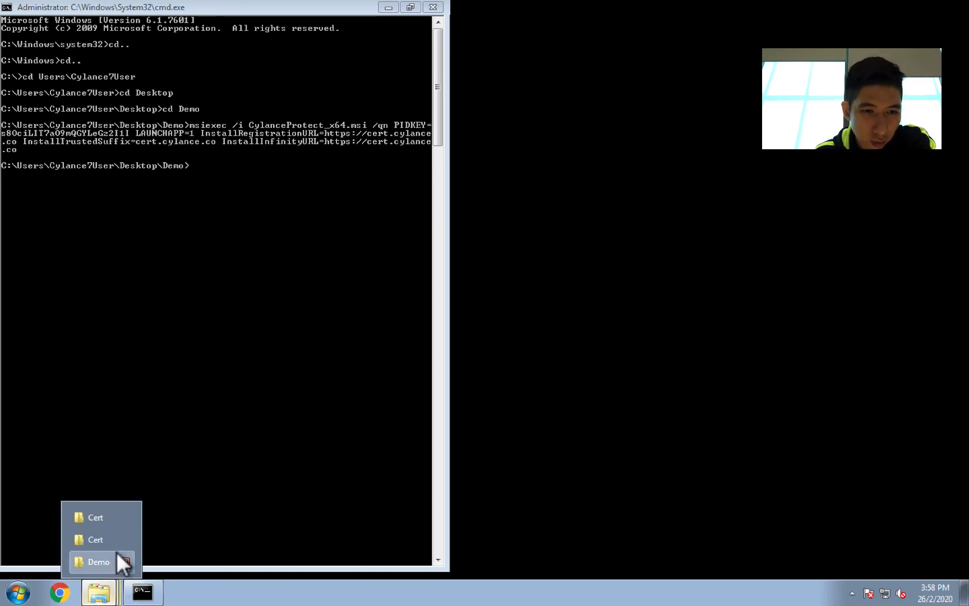
left_click(117, 553)
left_click(115, 553)
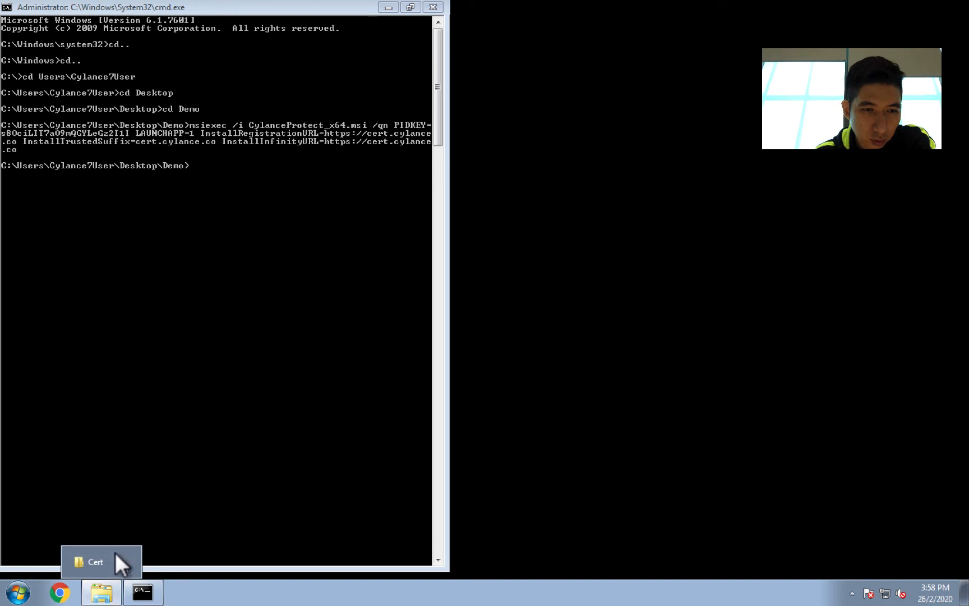
left_click(119, 556)
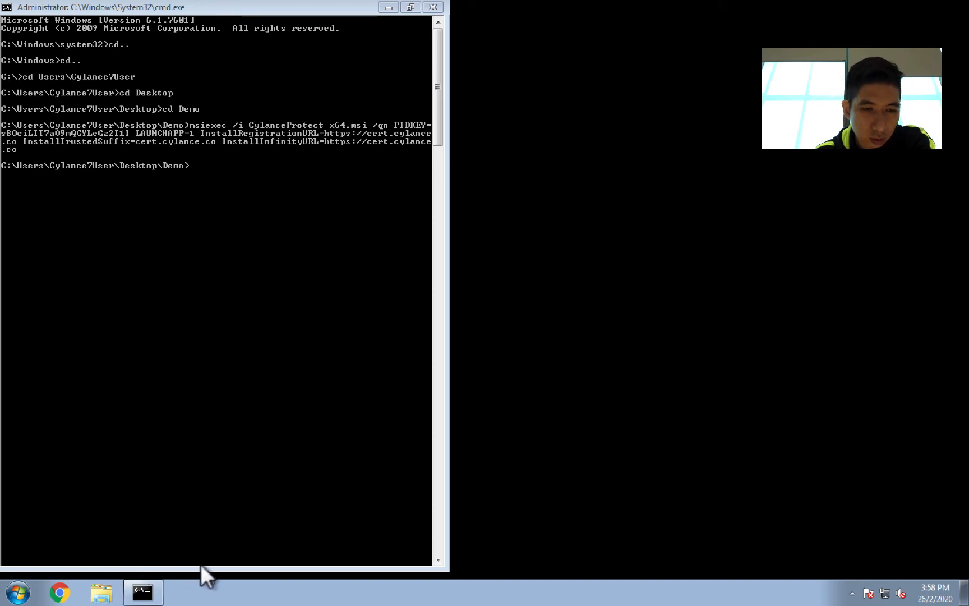
Step: Minimize the administrator command prompt to clear the desktop
left_click(135, 590)
left_click(134, 590)
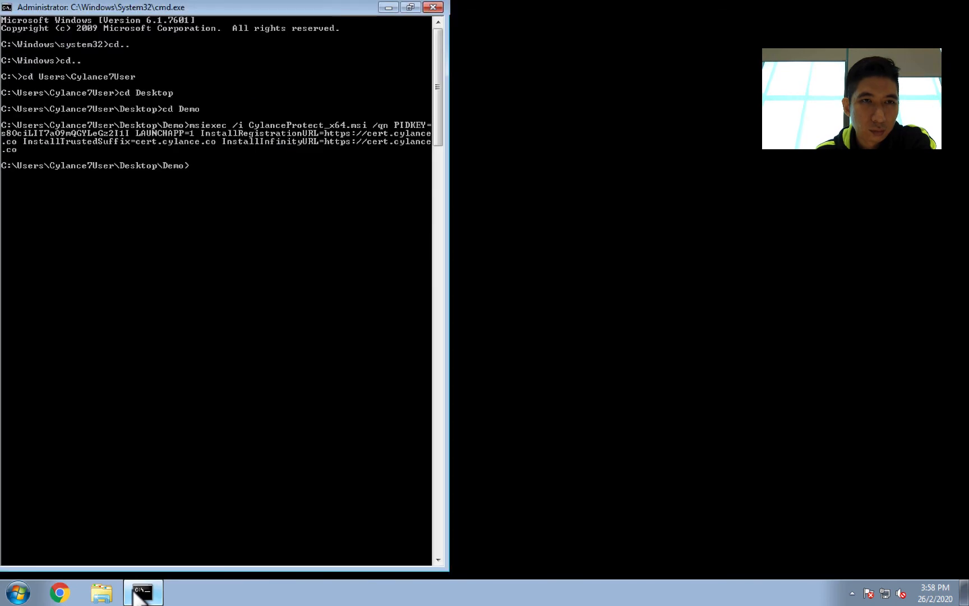
left_click(135, 592)
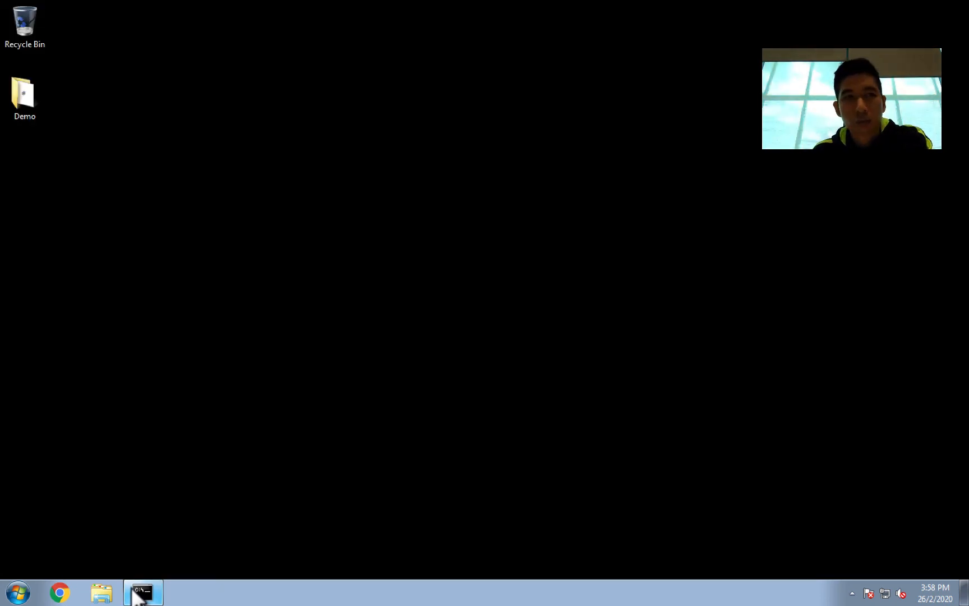
Step: Check the notification area's hidden icons for the CylancePROTECT agent icon
mouse_move(513, 601)
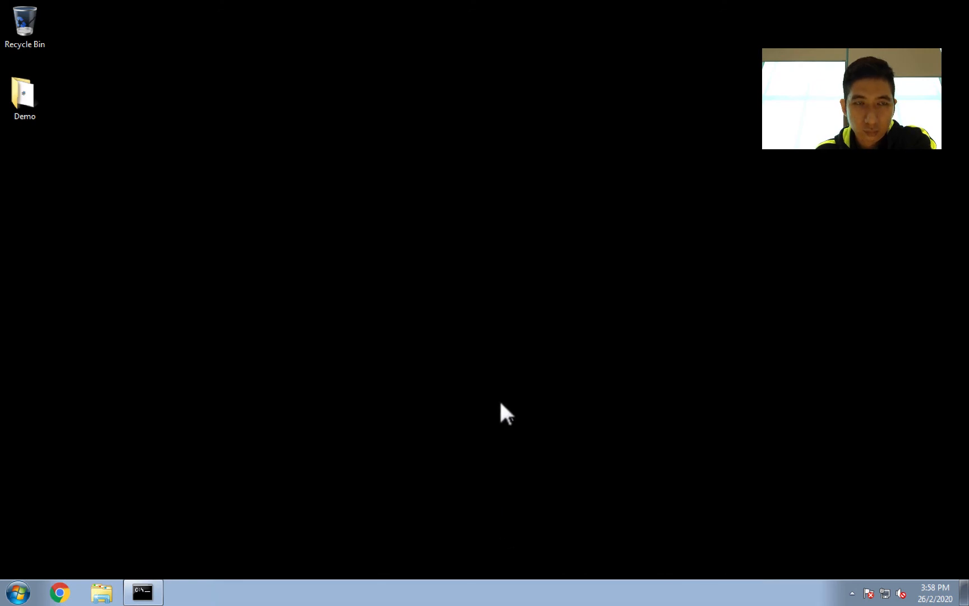
left_click(847, 591)
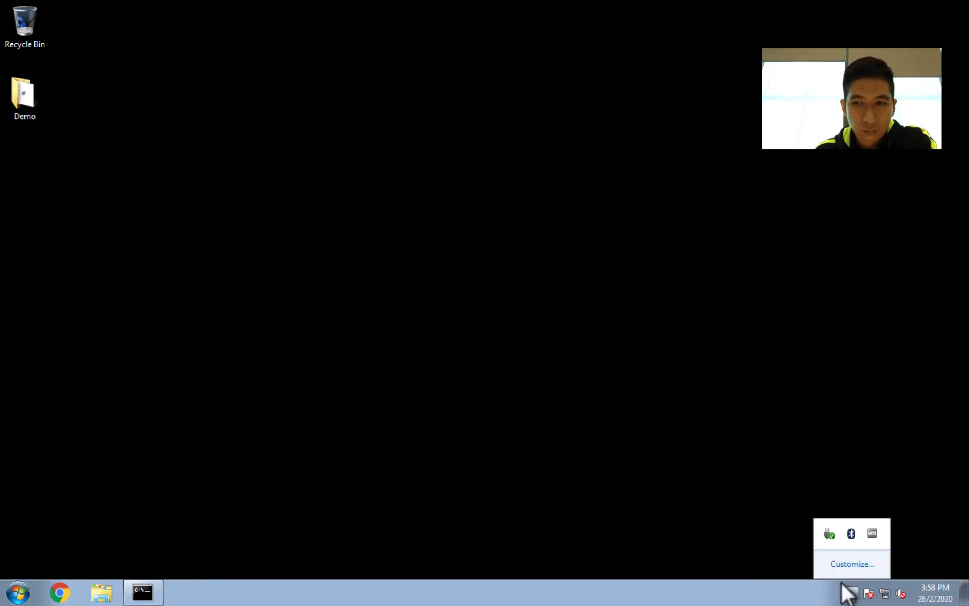
left_click(850, 592)
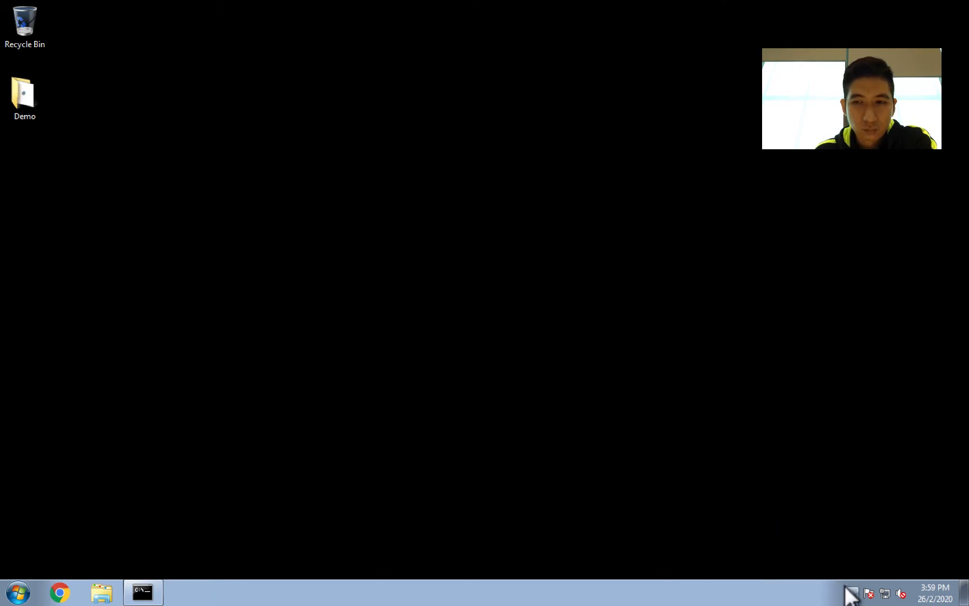
right_click(568, 580)
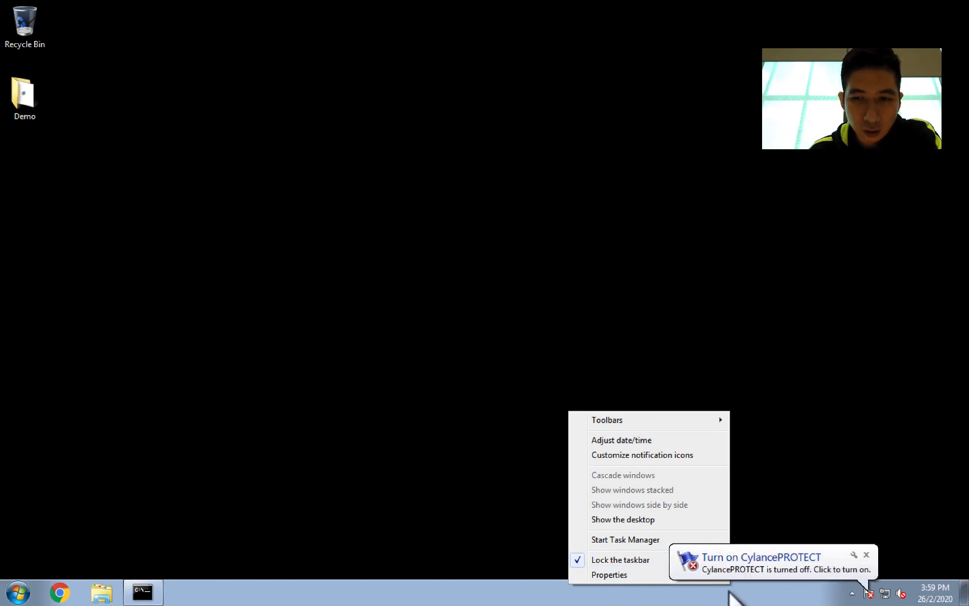
left_click(740, 590)
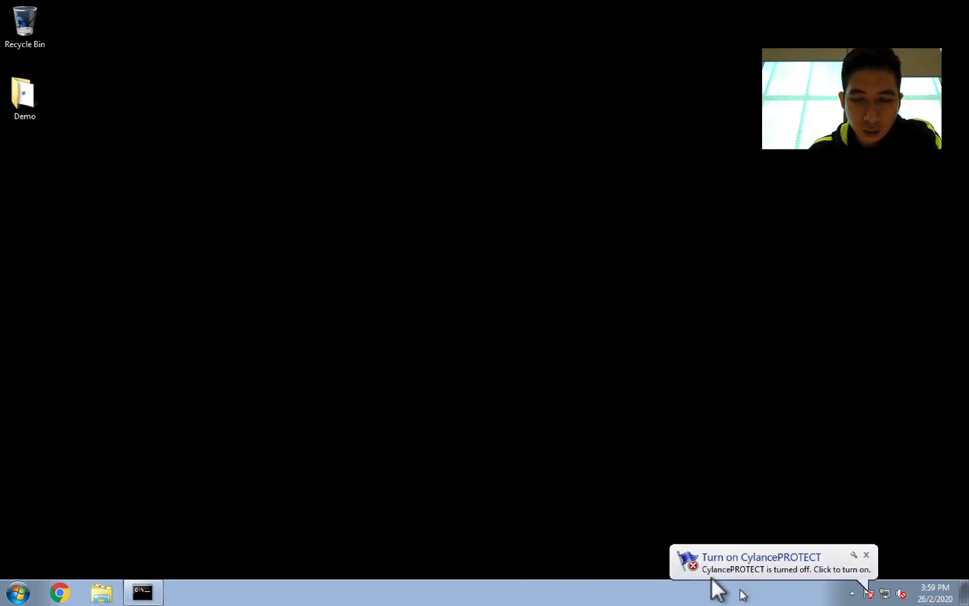
left_click(846, 592)
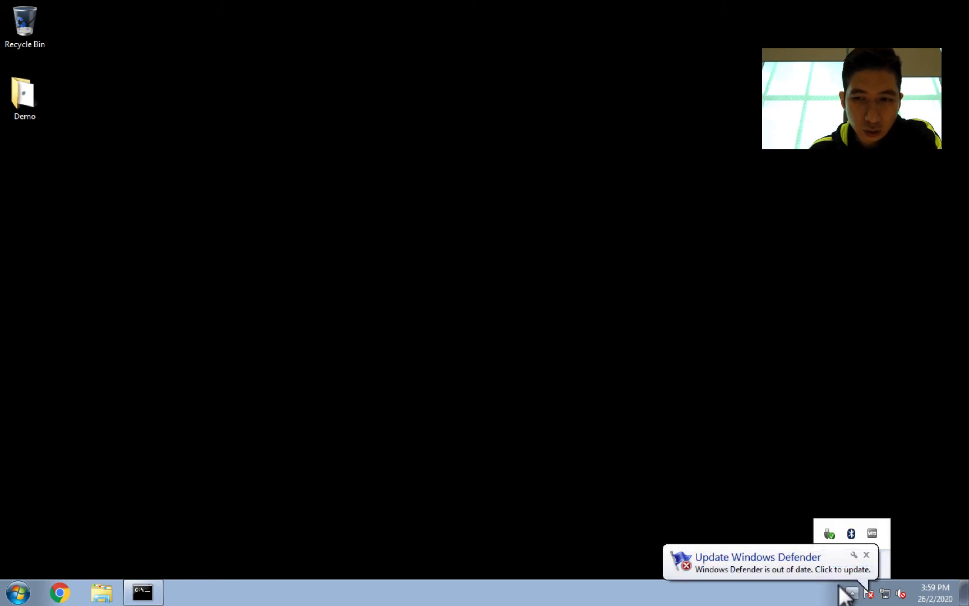
left_click(845, 592)
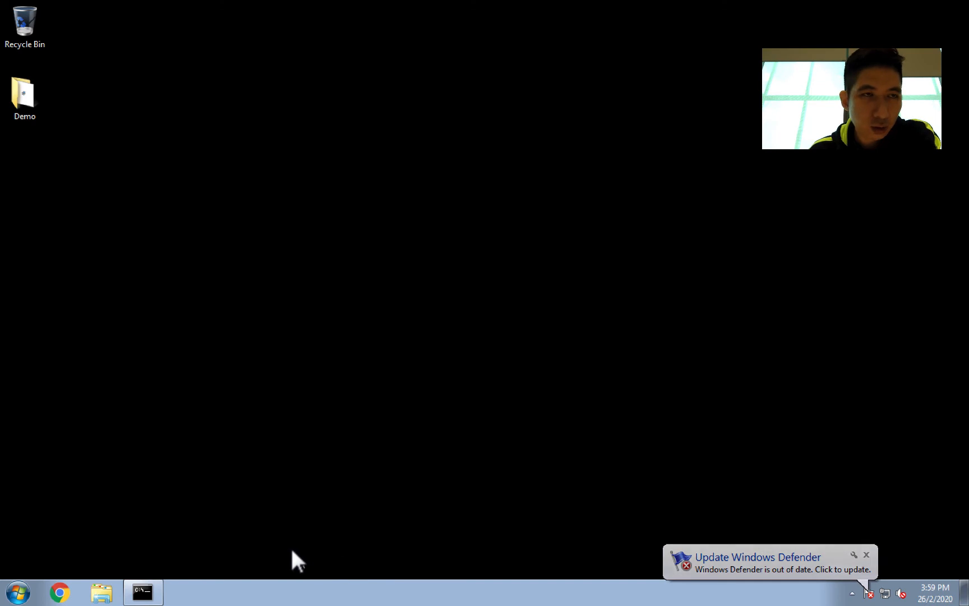
Step: Reopen Task Manager from the taskbar and review its Processes and Services lists
left_click(133, 585)
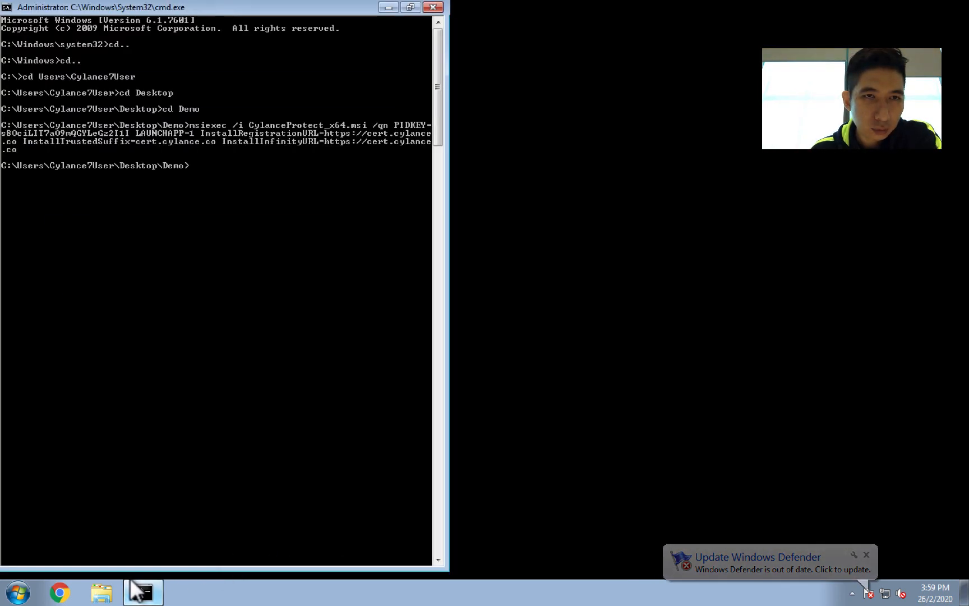
left_click(133, 587)
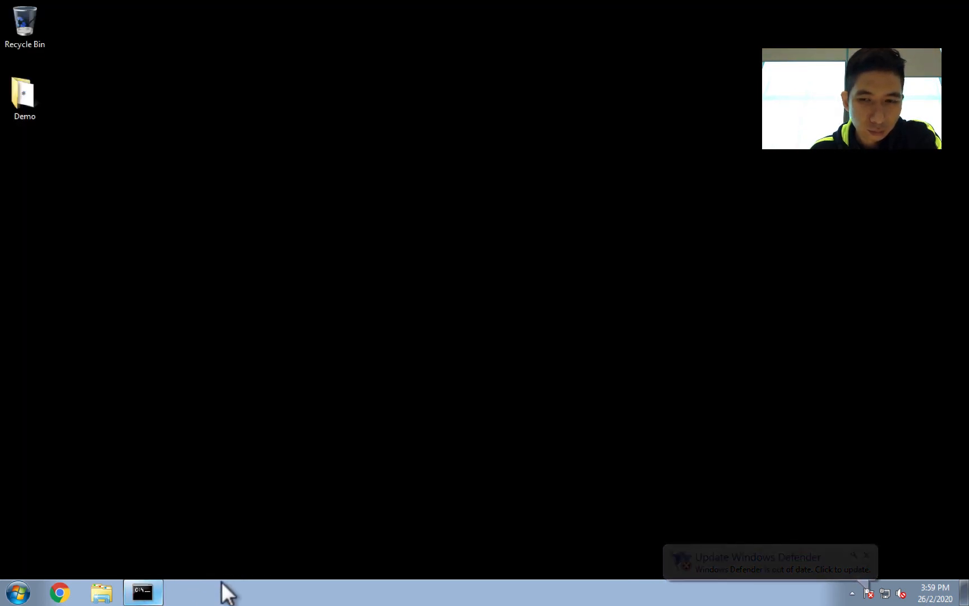
right_click(318, 589)
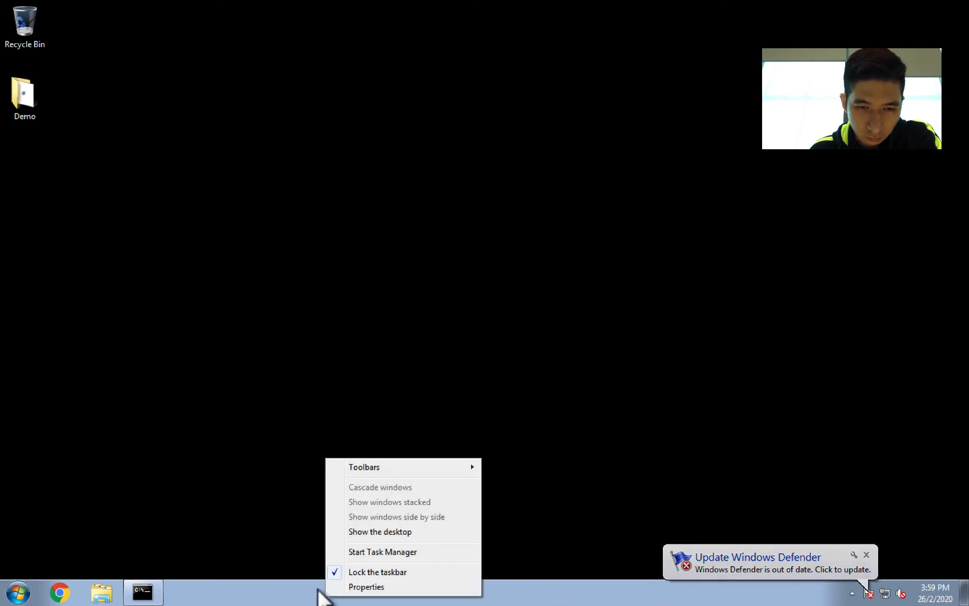
left_click(360, 551)
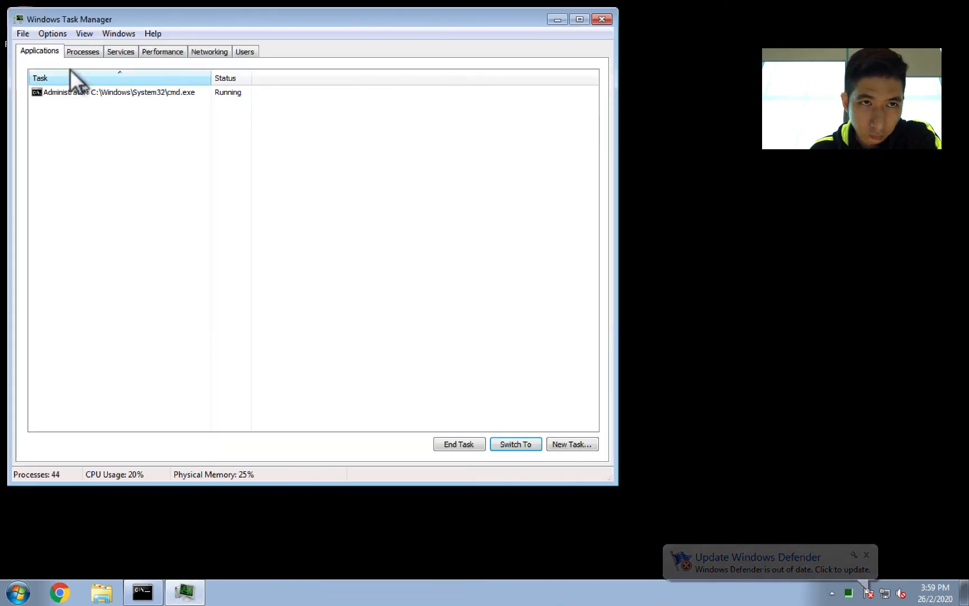
left_click(69, 47)
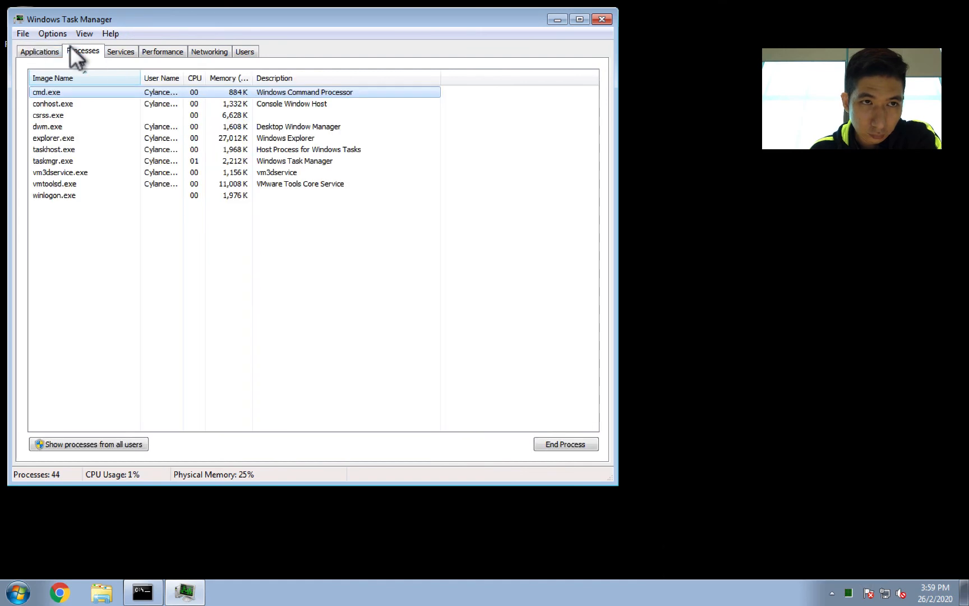
left_click(112, 46)
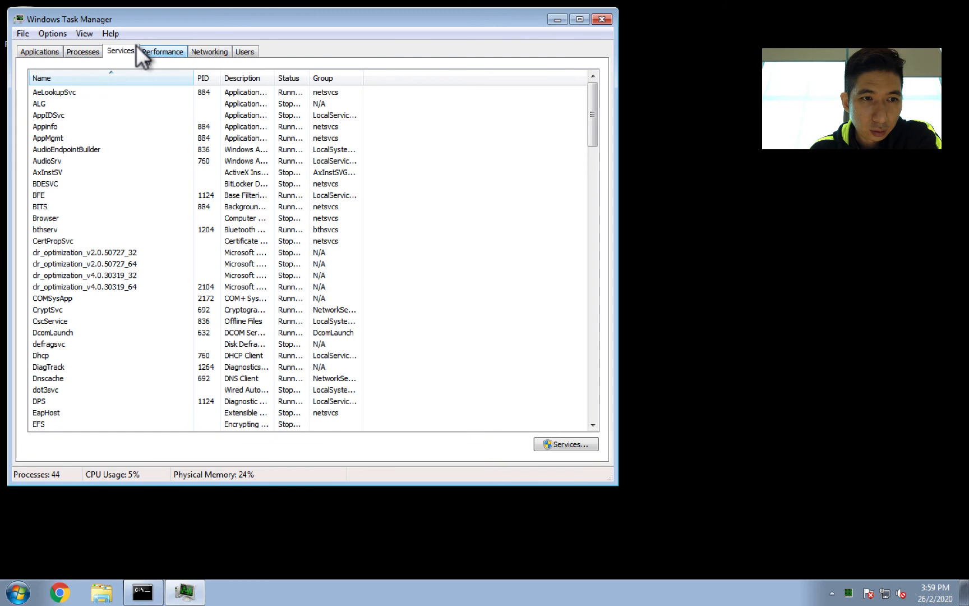
left_click(136, 46)
left_click(119, 45)
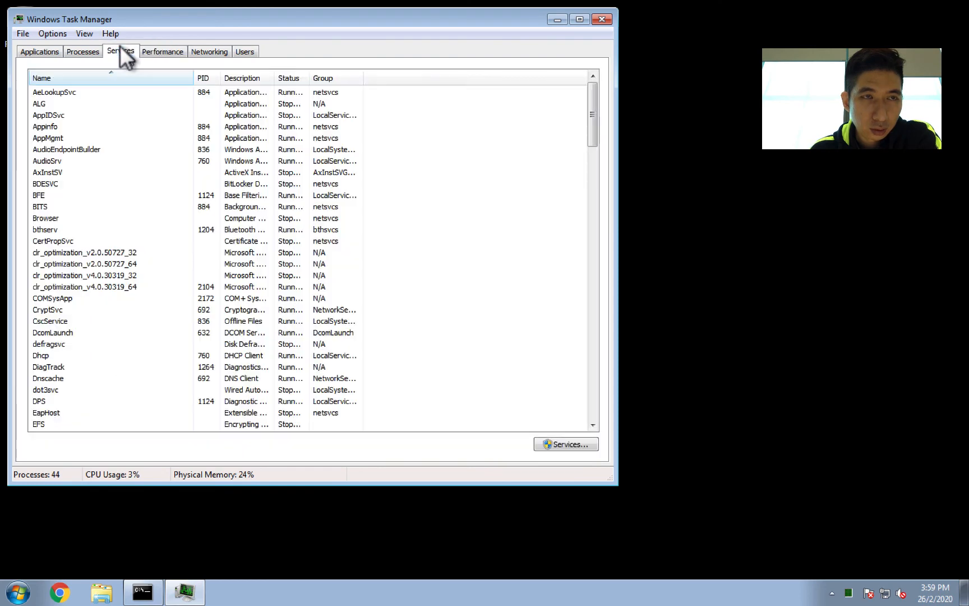
left_click(85, 52)
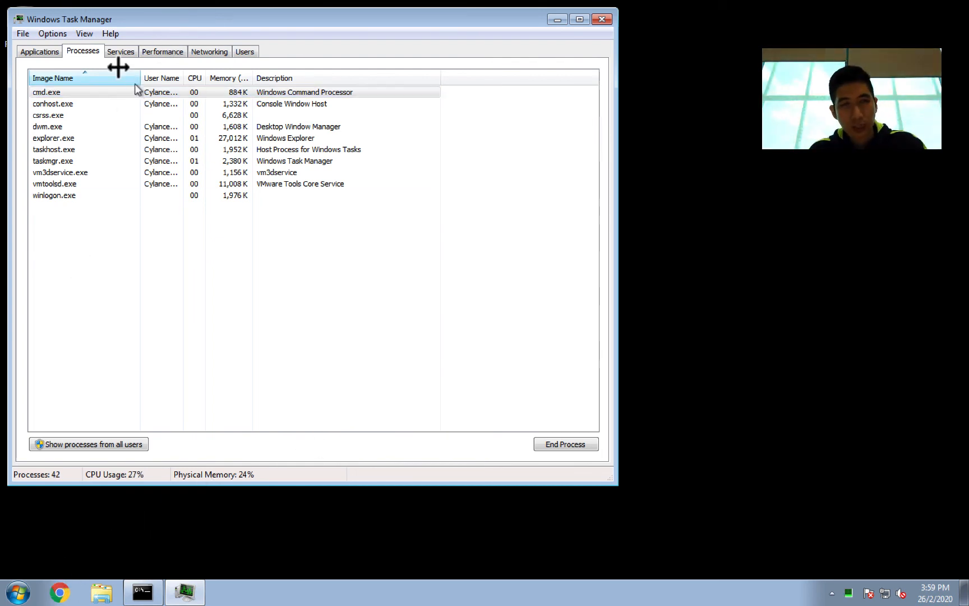
Step: Leave the VM's full-screen view, switch to Chrome and open the CylancePROTECT console's Devices page
mouse_move(132, 12)
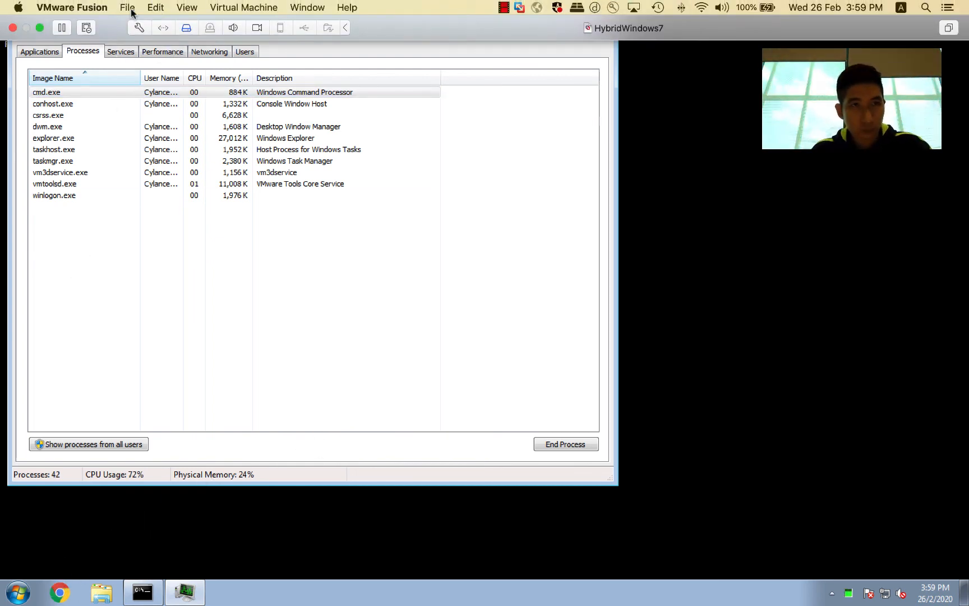
left_click(40, 28)
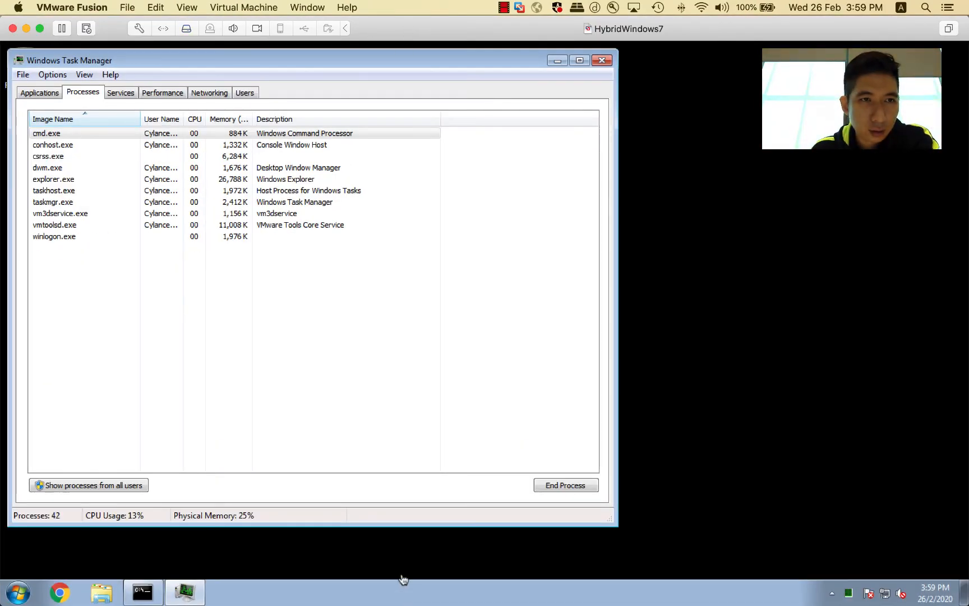
mouse_move(386, 603)
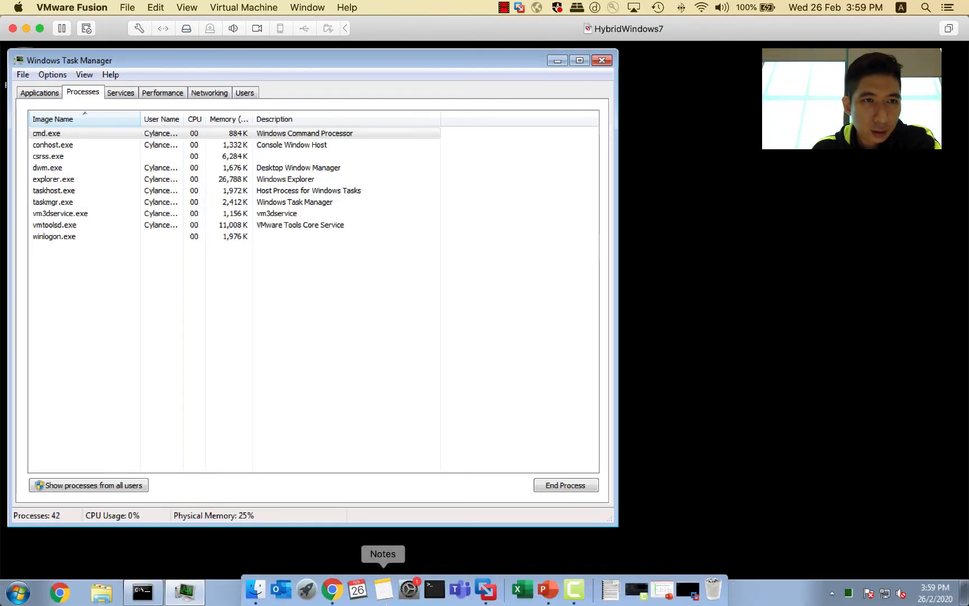
left_click(333, 590)
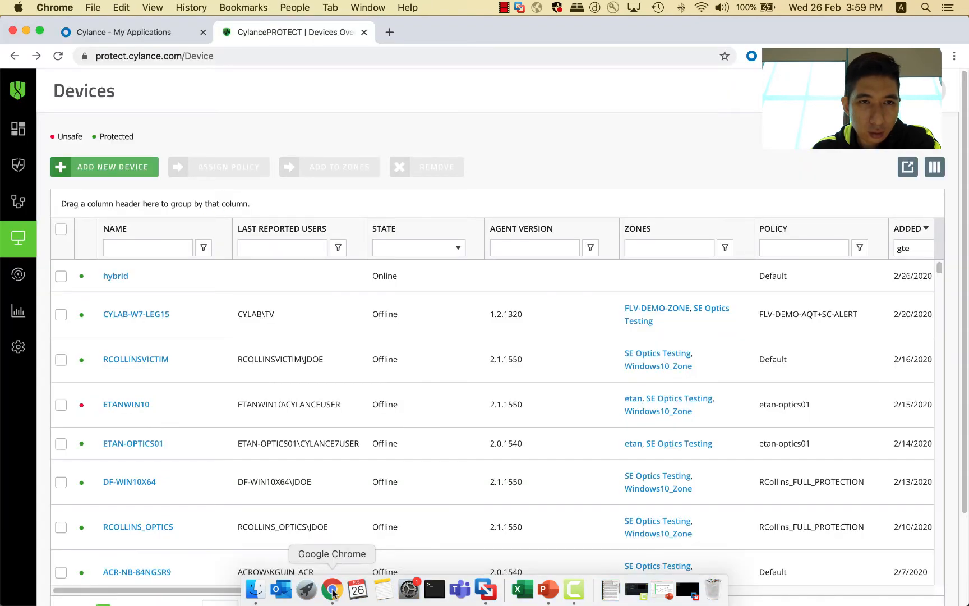
left_click(18, 241)
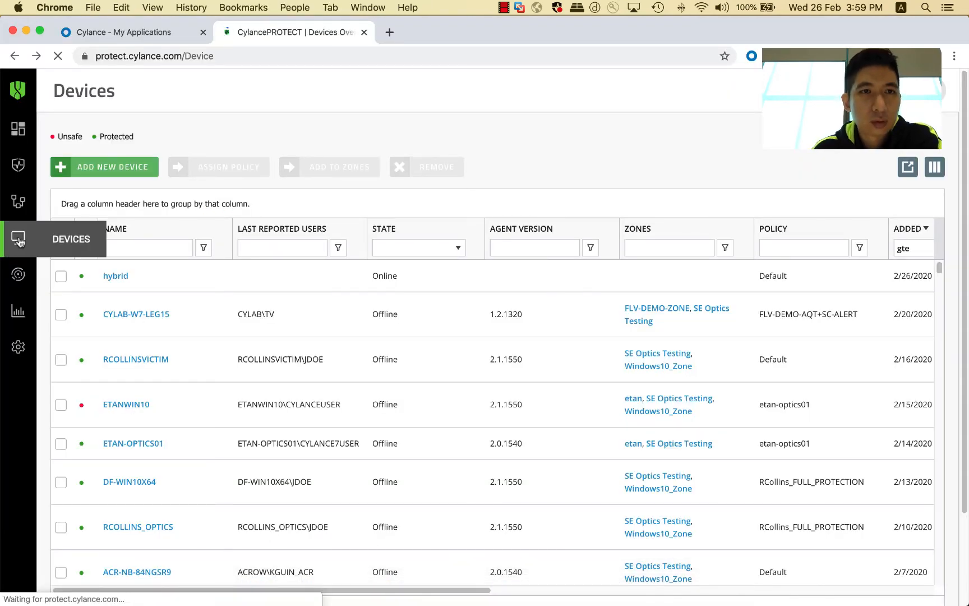
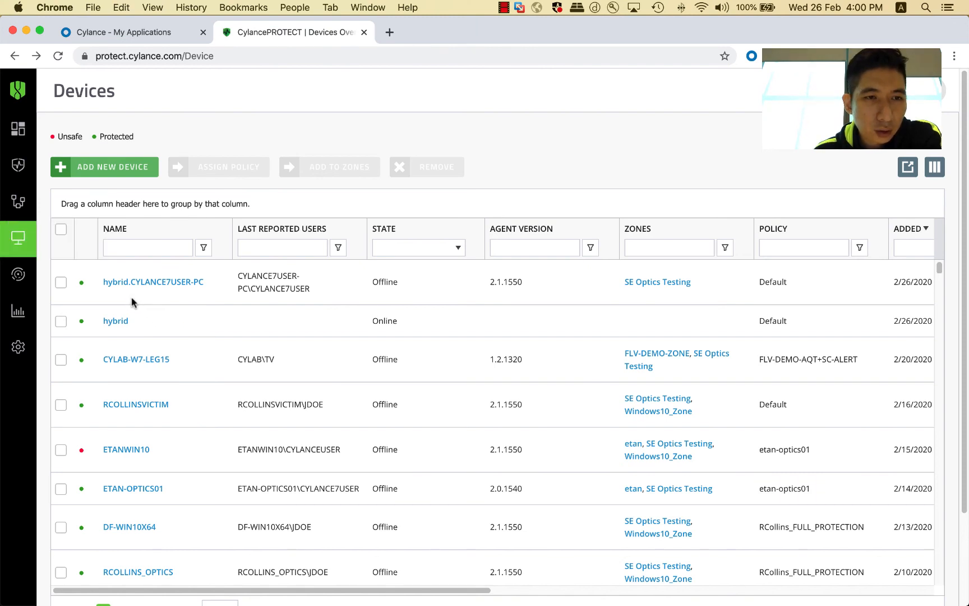
Step: Open the hybrid.CYLANCE7USER-PC device's details page and review its hostname, OS version and threats section
left_click(166, 285)
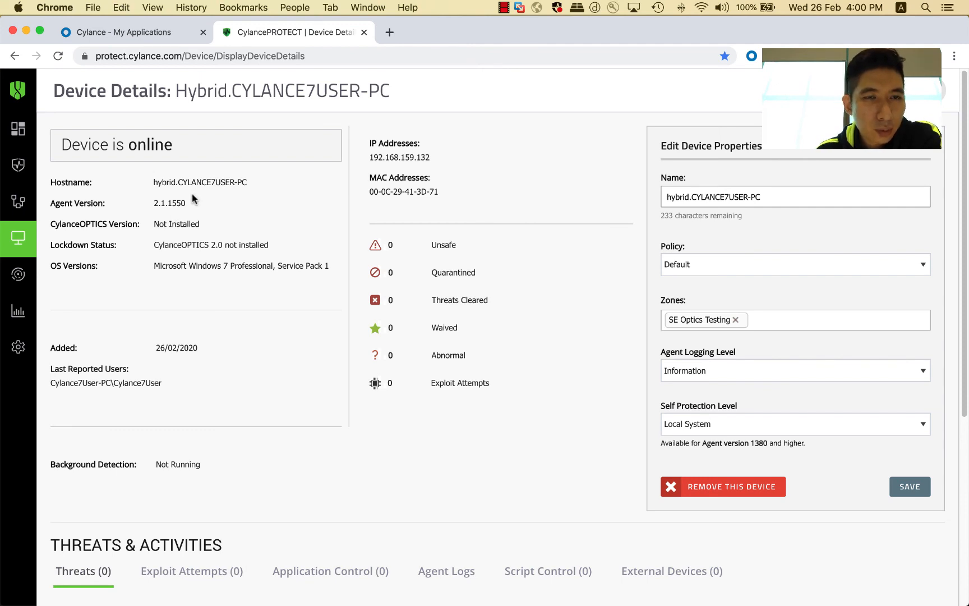
left_click_drag(187, 184, 242, 184)
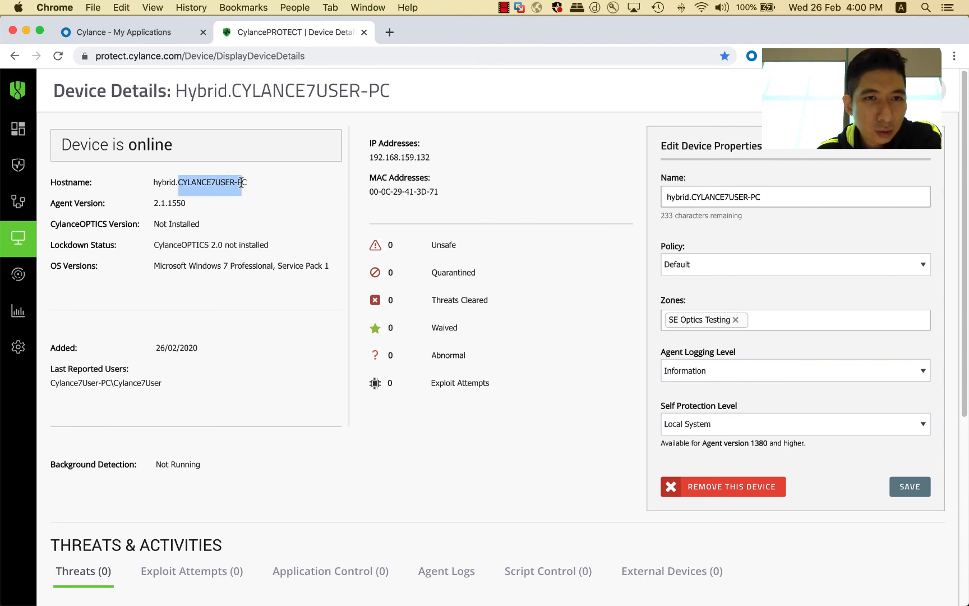
left_click(174, 184)
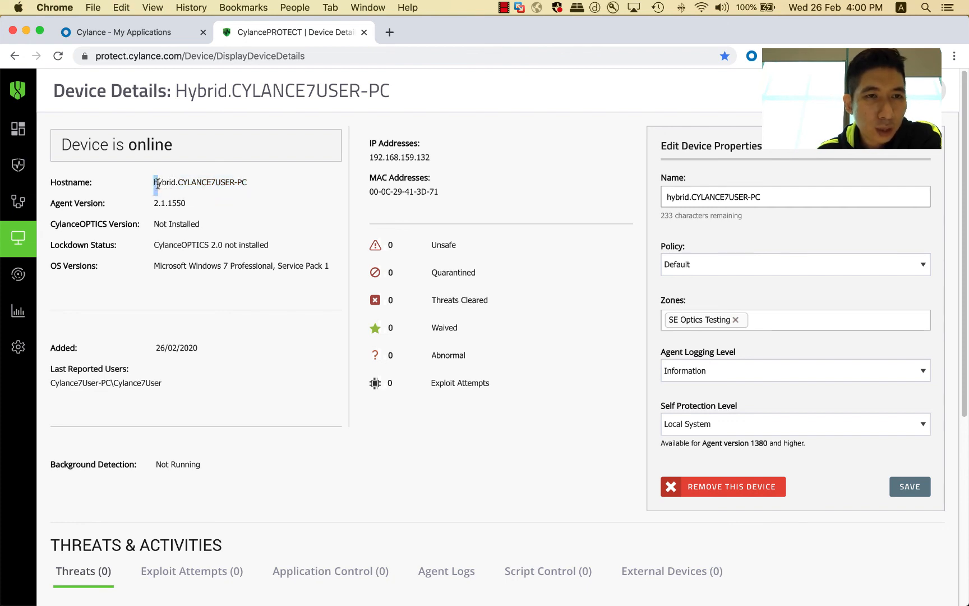
left_click_drag(158, 184, 176, 186)
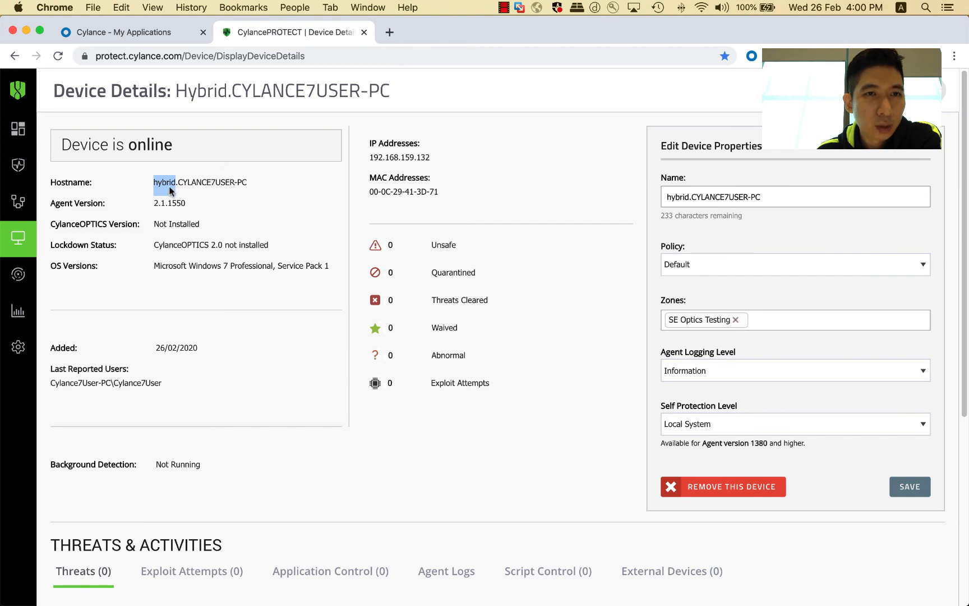
left_click(165, 186)
left_click_drag(162, 183, 229, 183)
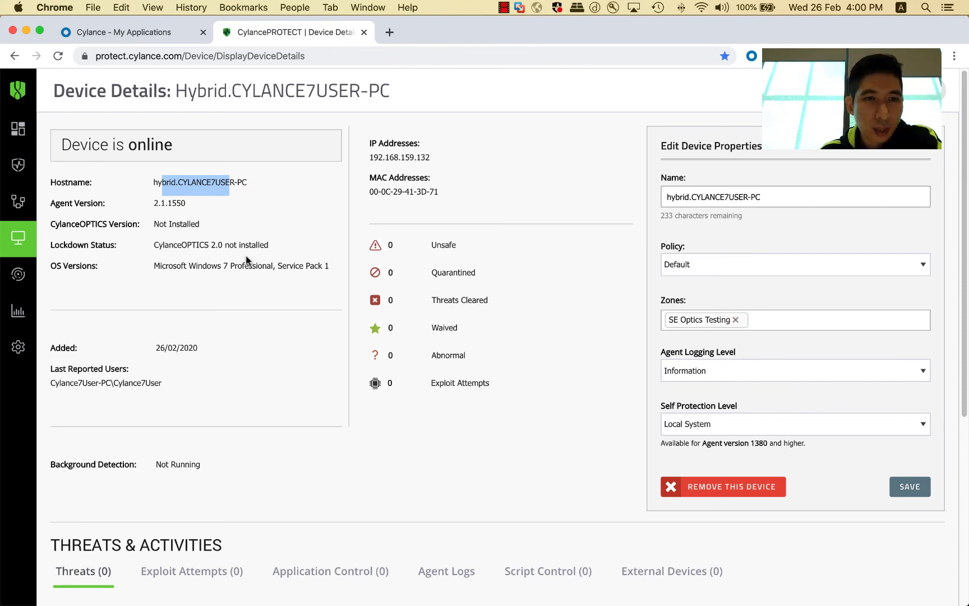
scroll(177, 216, "down", 1)
left_click_drag(182, 260, 258, 261)
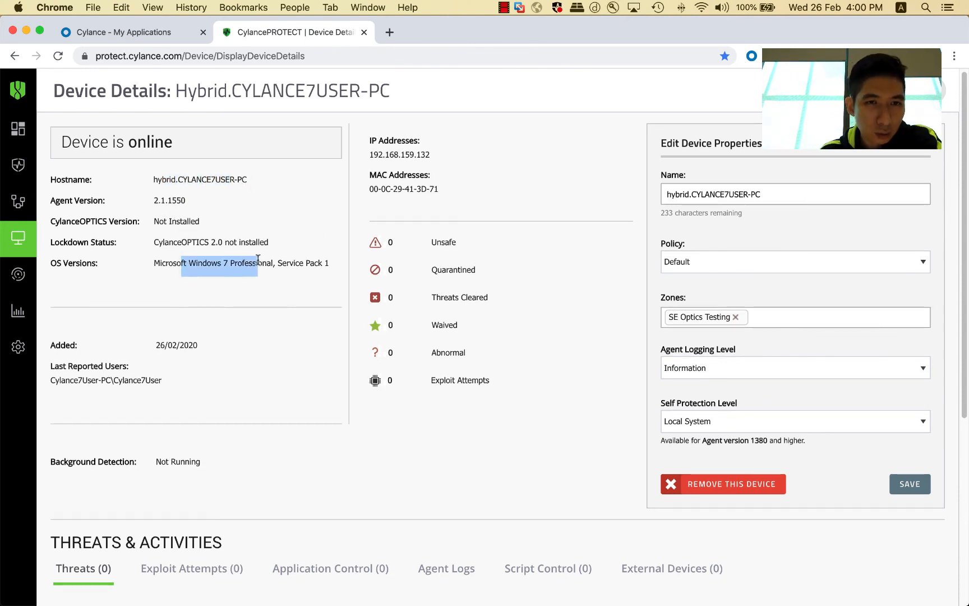
scroll(327, 340, "down", 3)
scroll(323, 349, "down", 3)
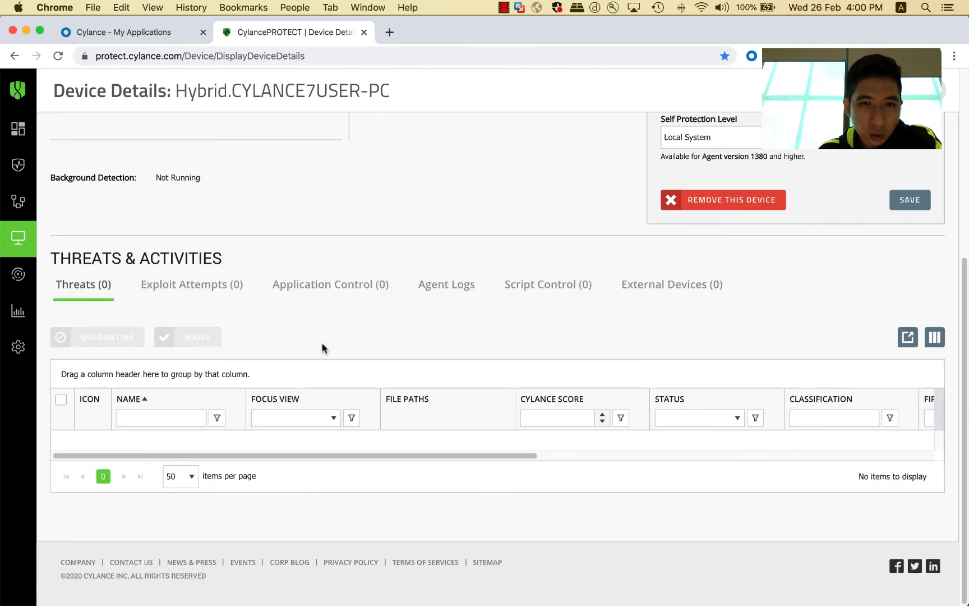
scroll(320, 346, "up", 5)
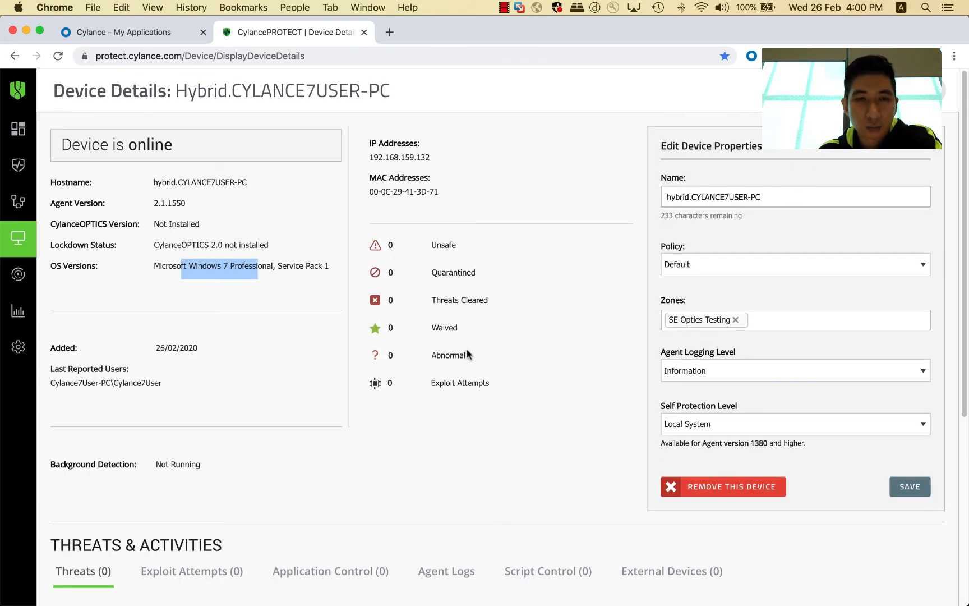
Step: Return to the VM desktop, check the hidden notification icons, and minimize Task Manager
key("ctrl+Right")
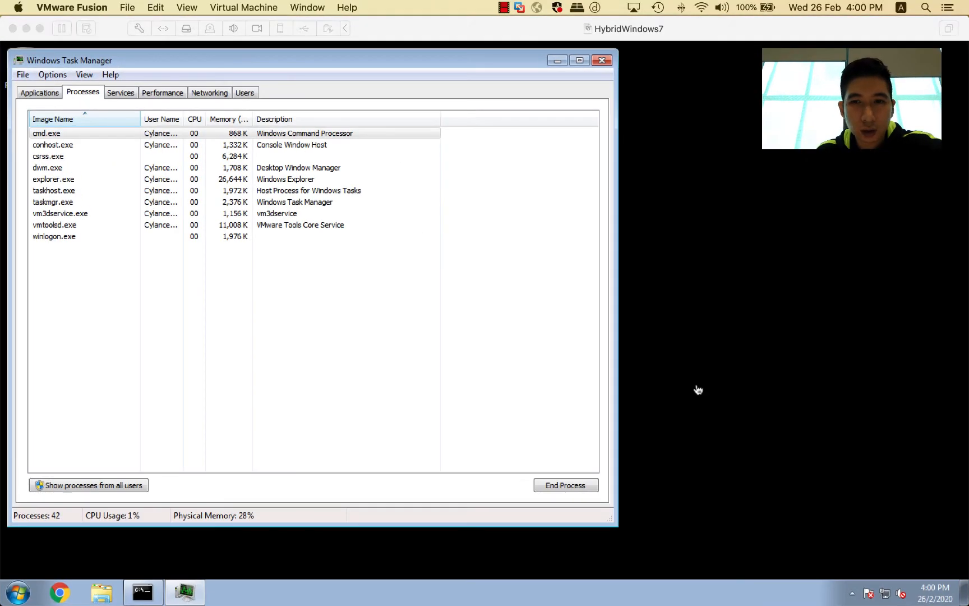
left_click(852, 593)
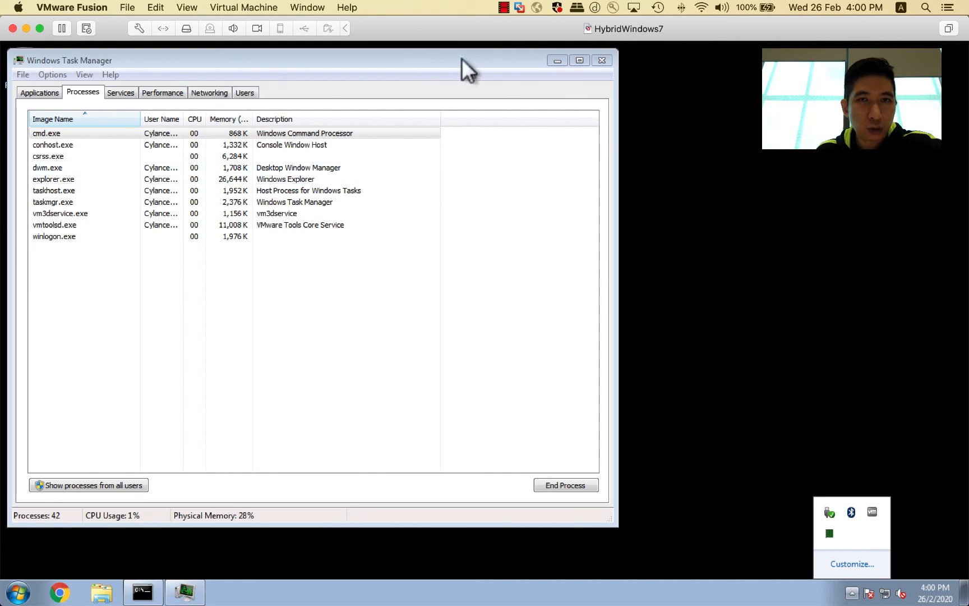
left_click(519, 58)
left_click(558, 61)
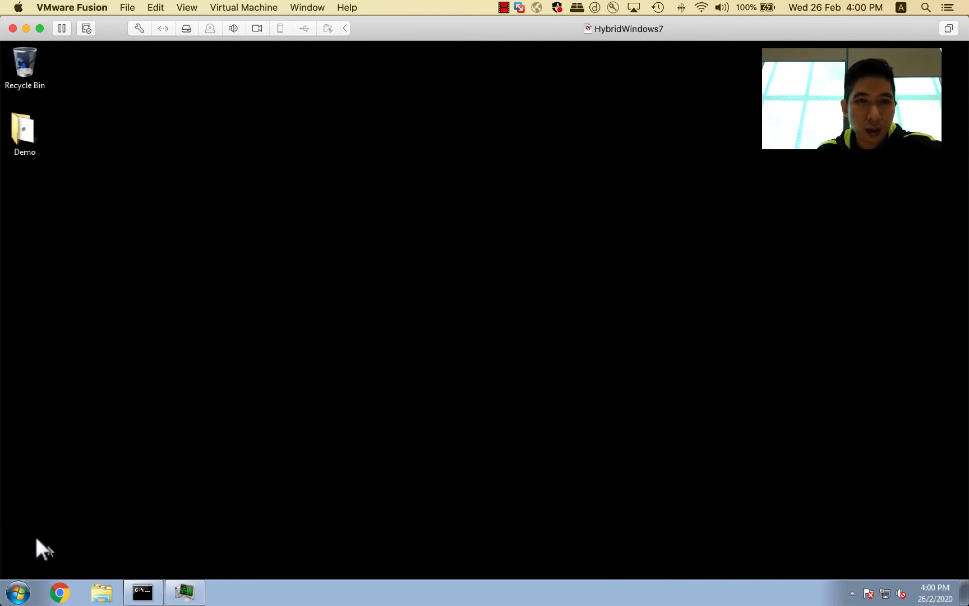
Step: Open a Command Prompt by searching the Start menu for cmd
left_click(17, 594)
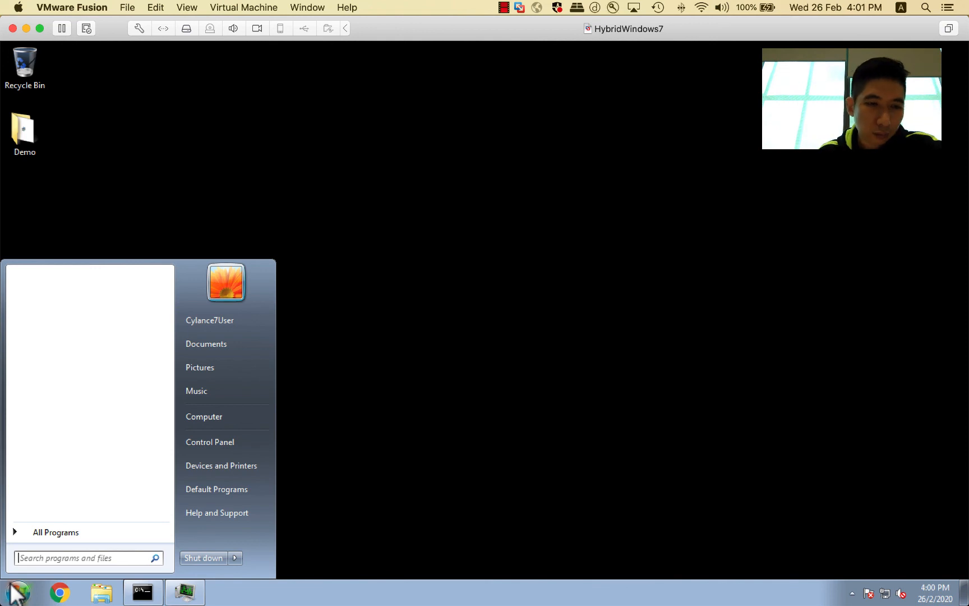
type("cmd")
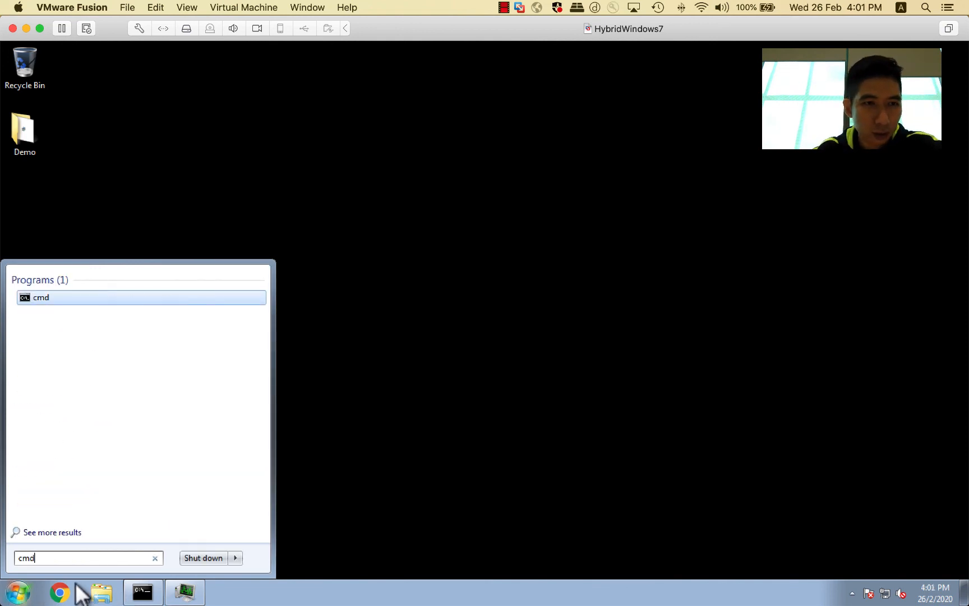
key("Return")
Step: Change the command prompt's directory to C:\Program Files\Cylance\Desktop
type("cd..")
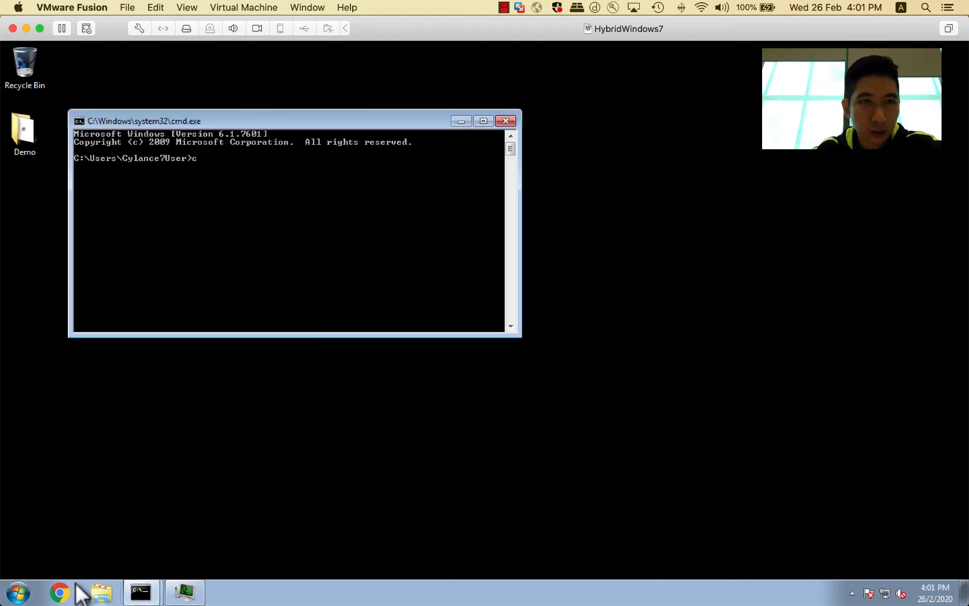
key("Return")
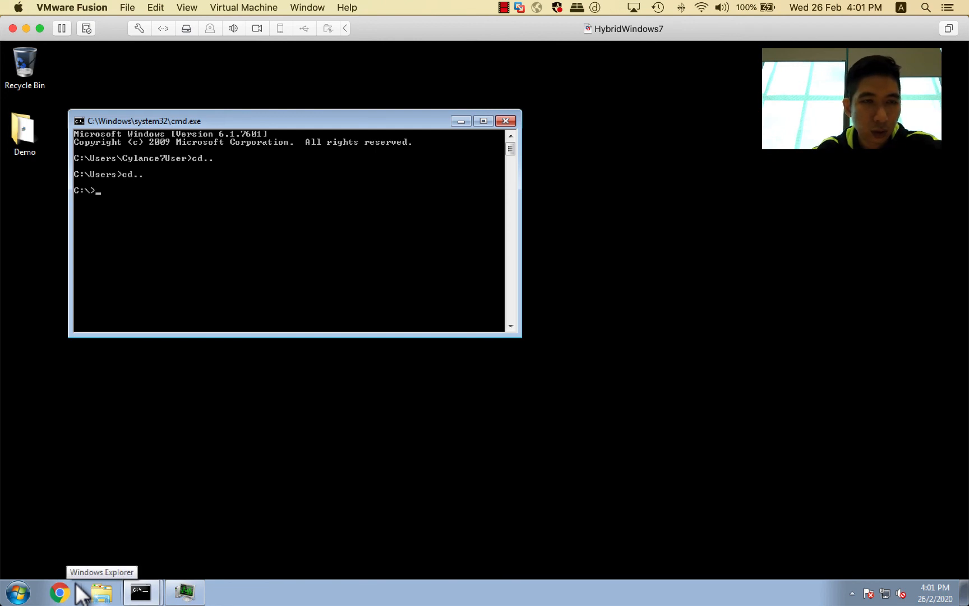
type("cd ")
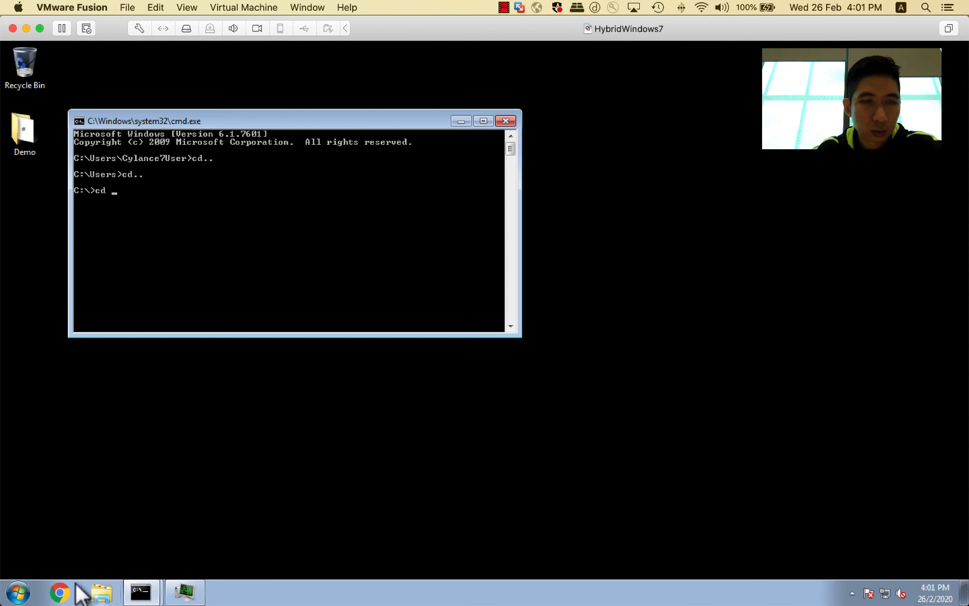
type("pr")
key("Tab")
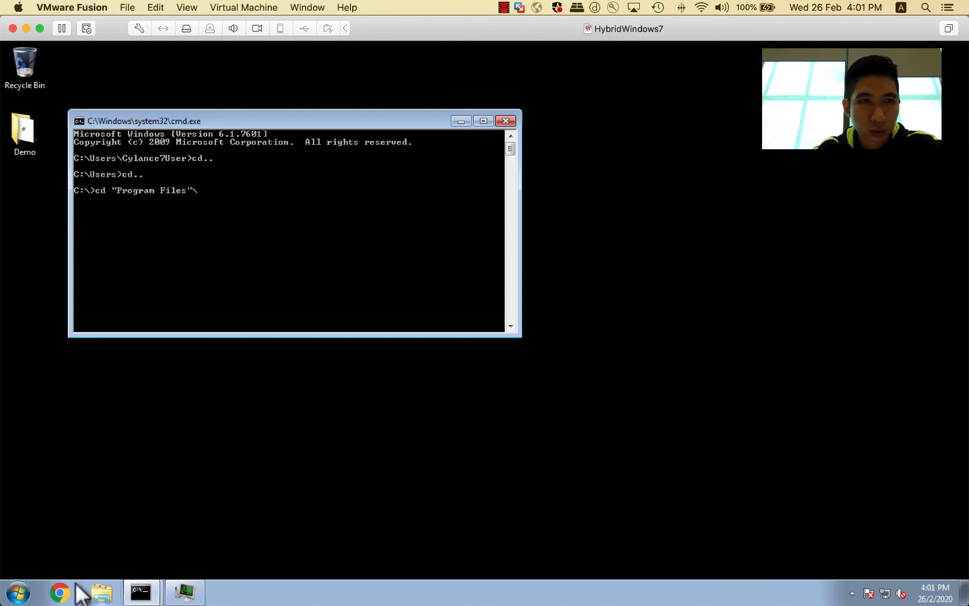
type("\\c")
key("Tab")
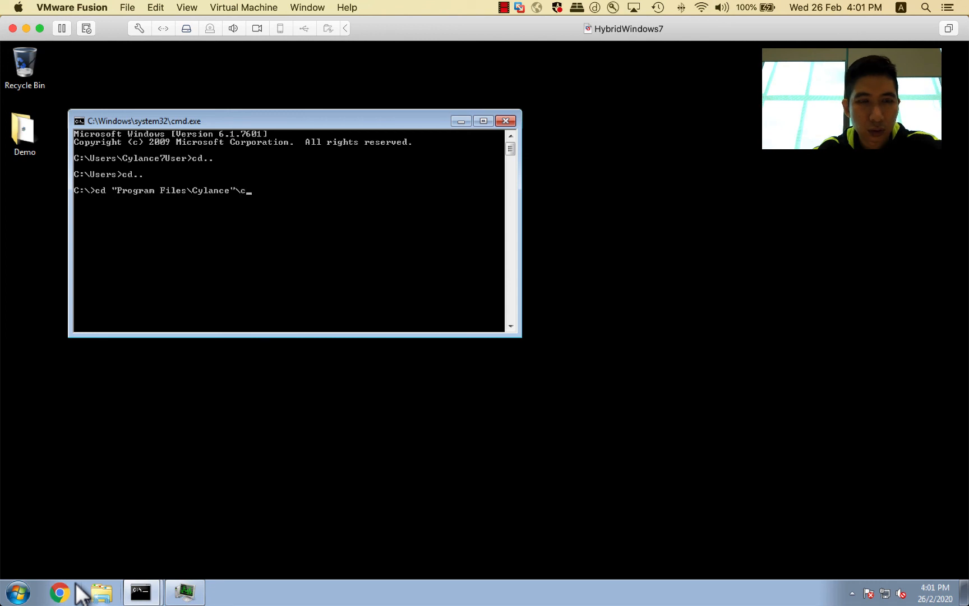
type("\\de")
key("Tab")
key("Return")
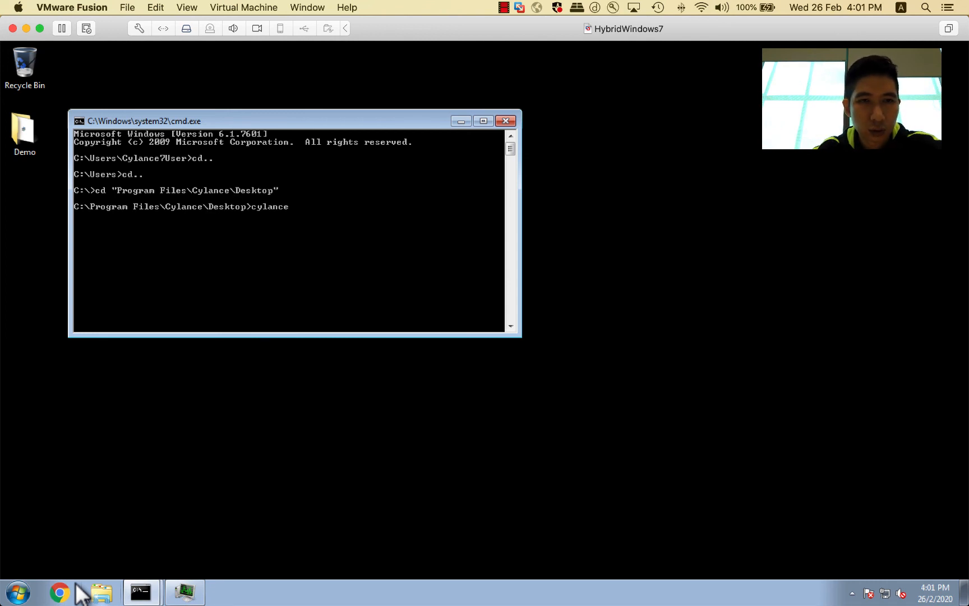
Step: Run cylanceui -a to bring up the CylancePROTECT tray icon, then locate it in the notification area
type("cylanceui -a")
key("Return")
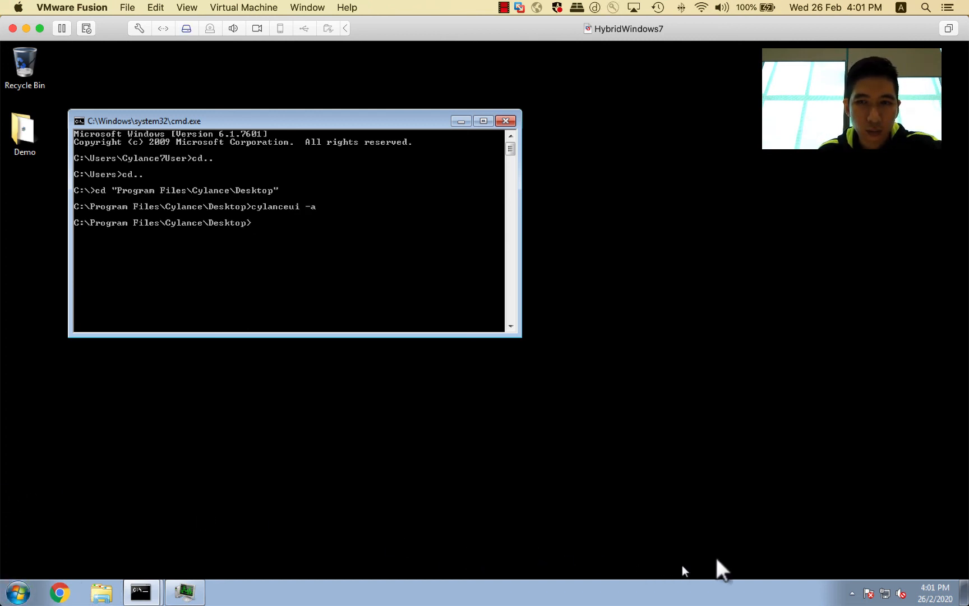
left_click(838, 581)
left_click(841, 580)
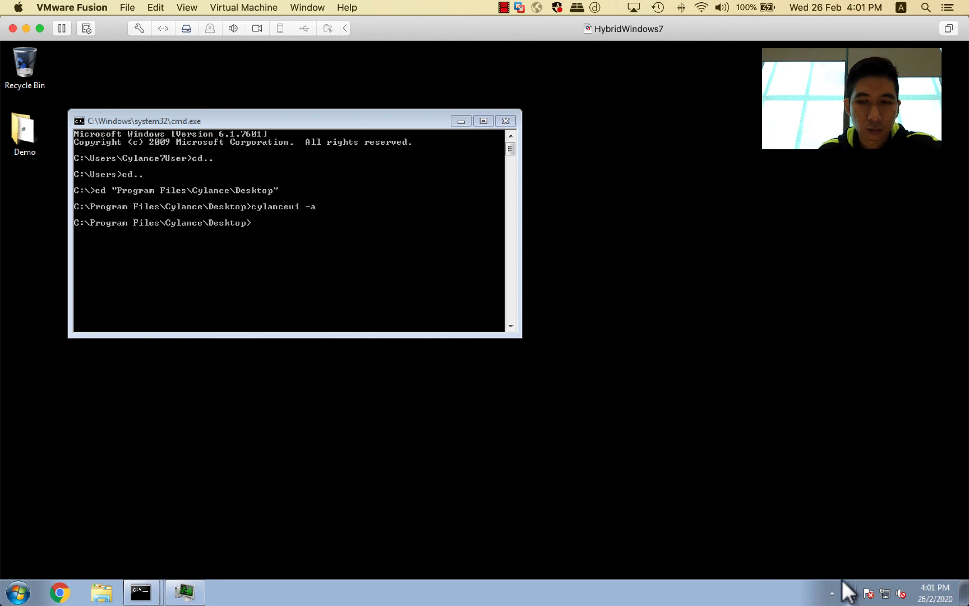
left_click(839, 587)
left_click(841, 588)
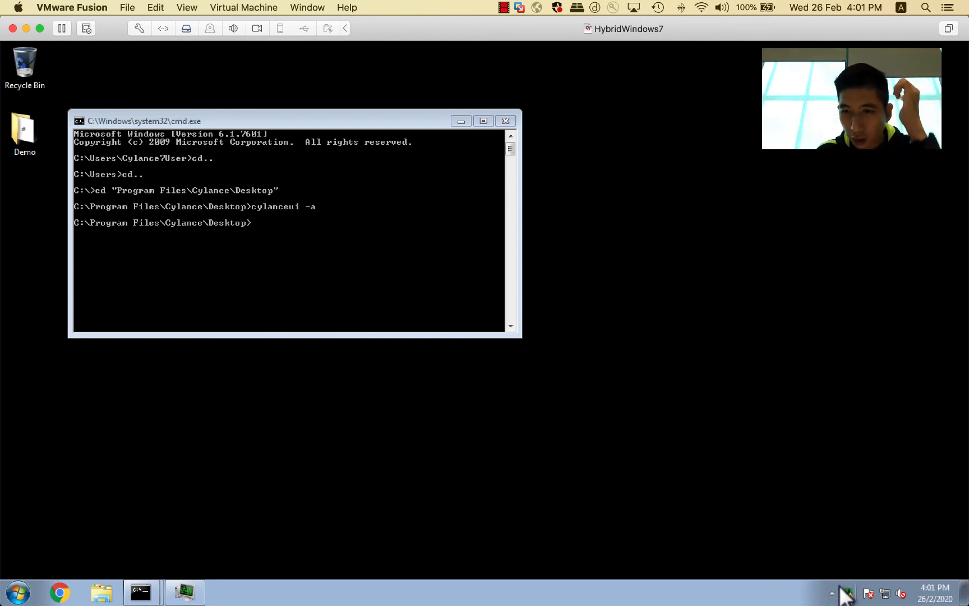
Step: From the CylancePROTECT tray icon menu, run Check for Policy Update and then Check for Updates
right_click(842, 589)
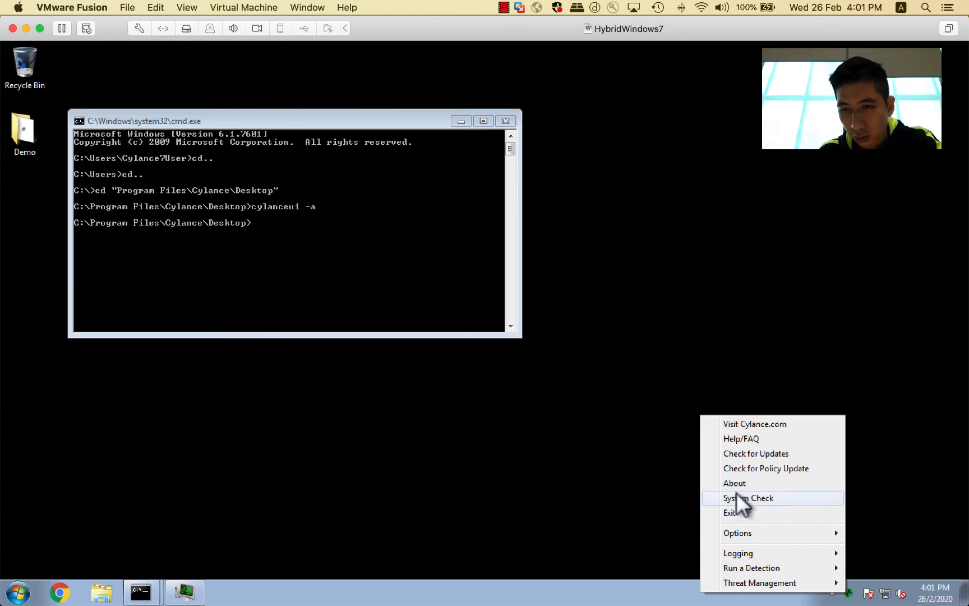
left_click(747, 467)
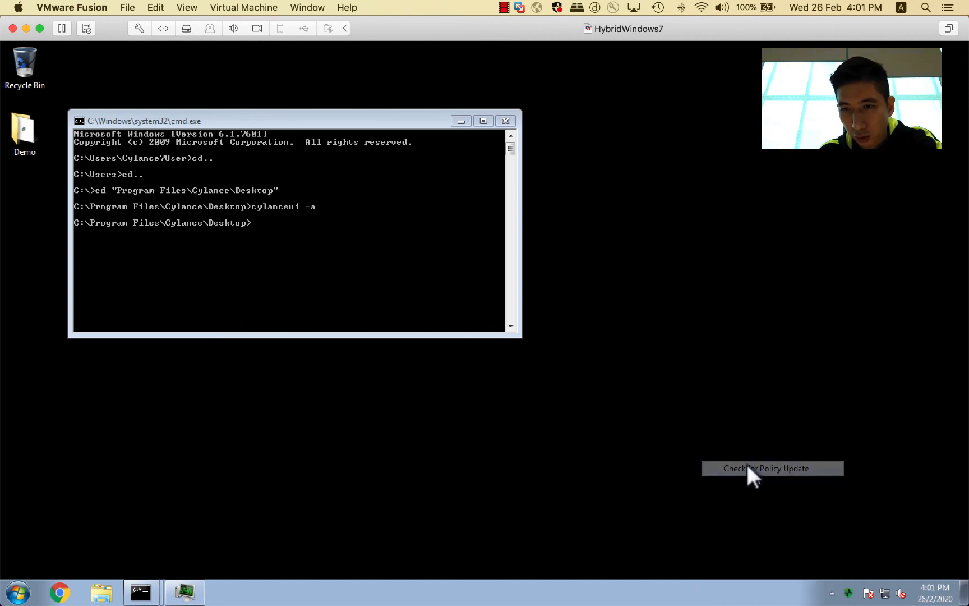
right_click(840, 577)
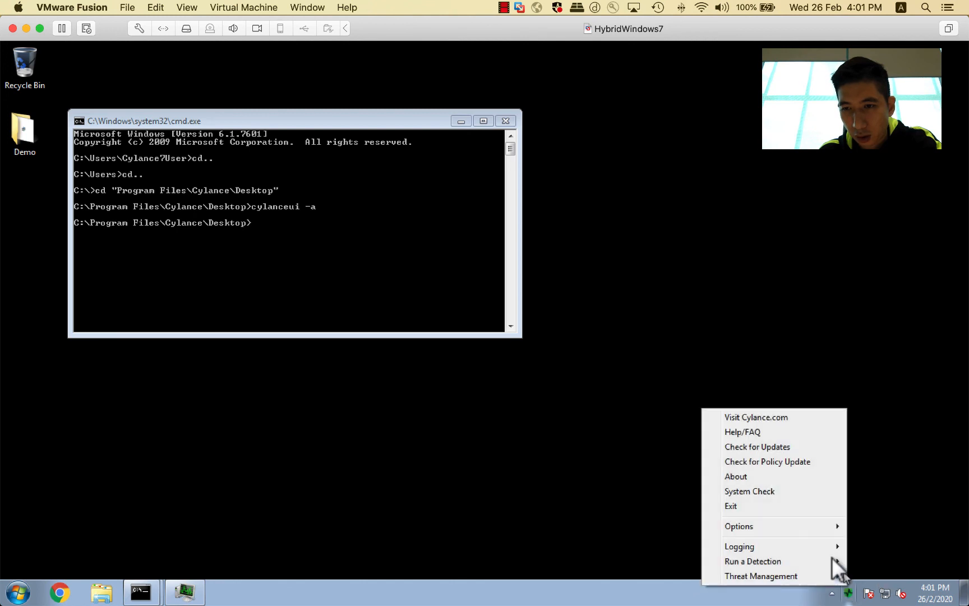
left_click(774, 443)
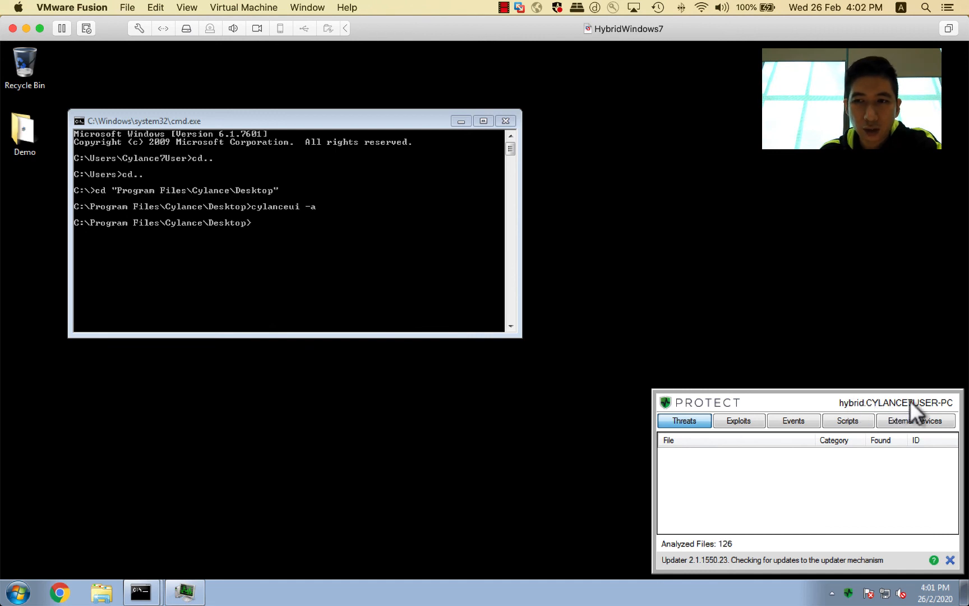
Step: Open the CylancePROTECT agent's About dialog from the tray icon menu
right_click(847, 590)
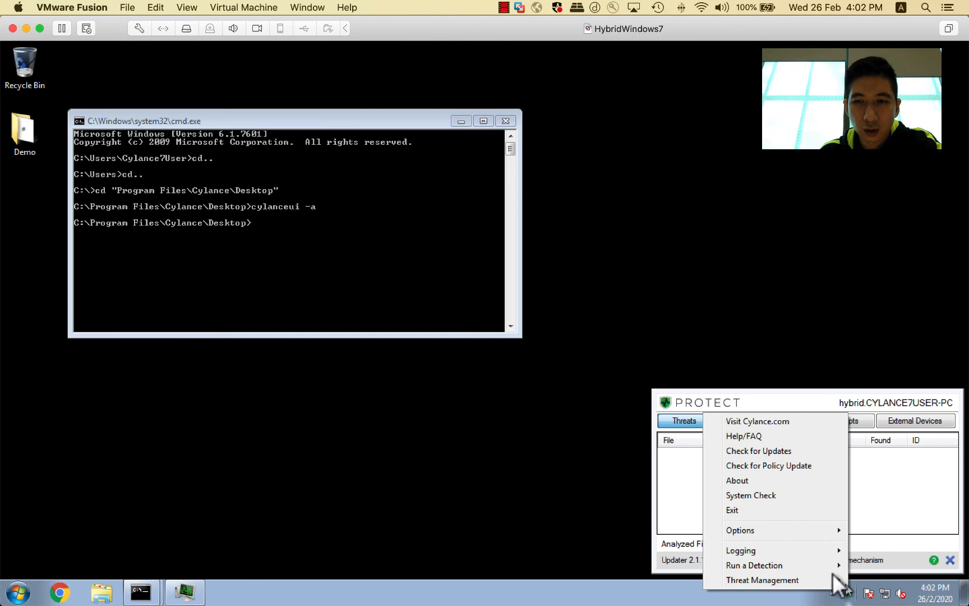
left_click(772, 477)
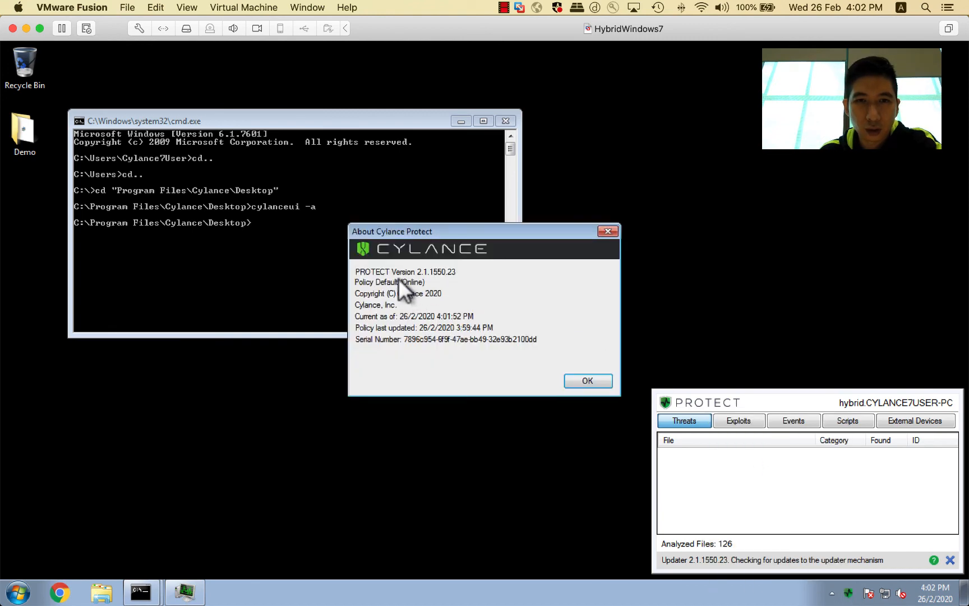
Step: Switch to the Chrome device details page and select etan-monitor-all-01 as the device's policy, filtering the list by etan
key("ctrl+Up")
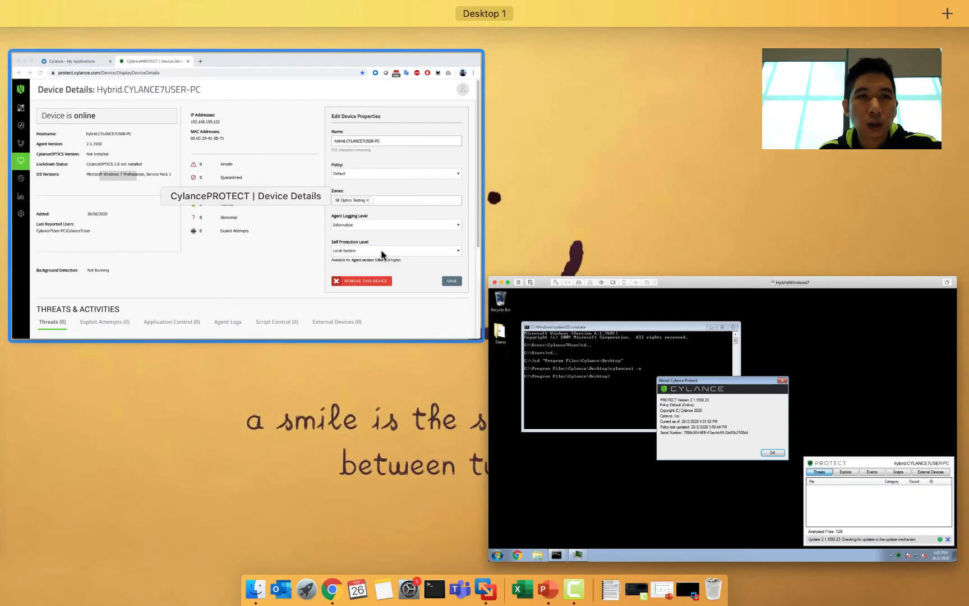
left_click(219, 210)
left_click(745, 262)
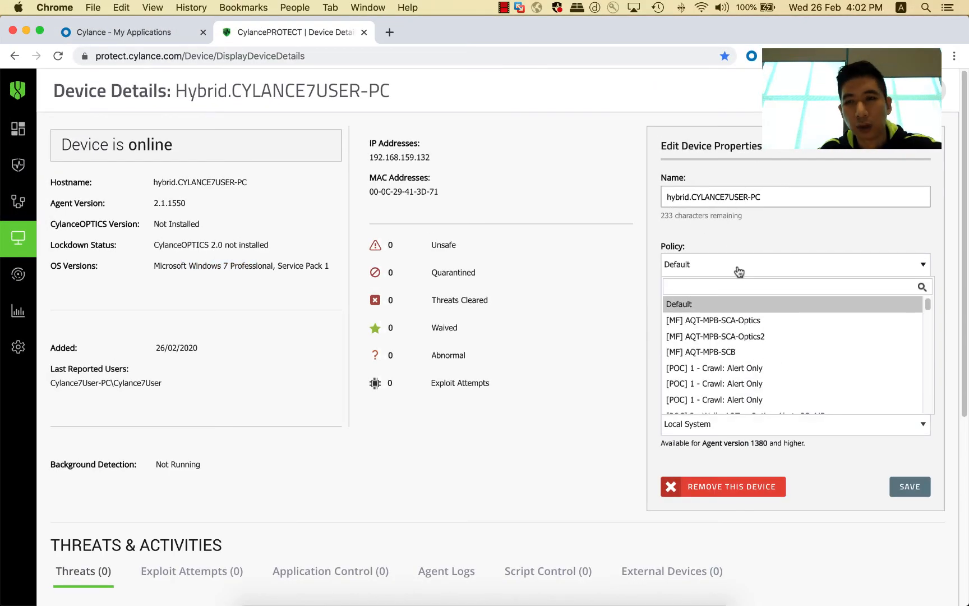
type("etan")
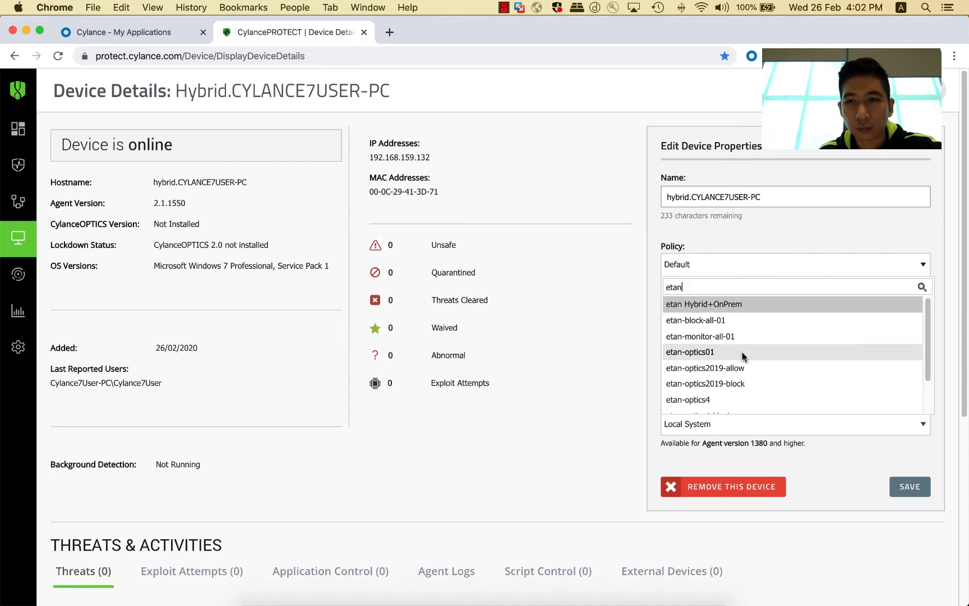
scroll(745, 353, "down", 1)
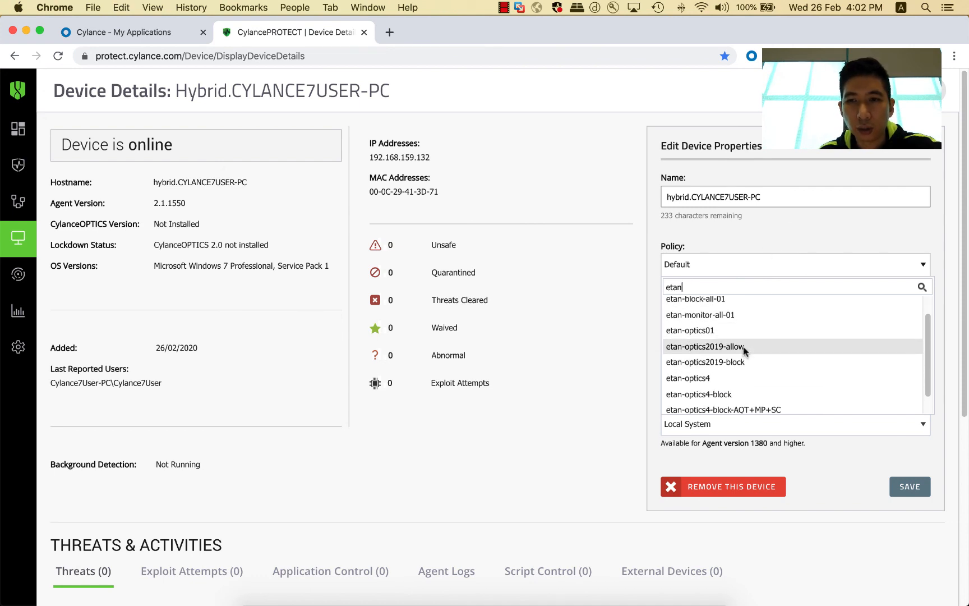
scroll(744, 351, "up", 1)
scroll(743, 353, "down", 1)
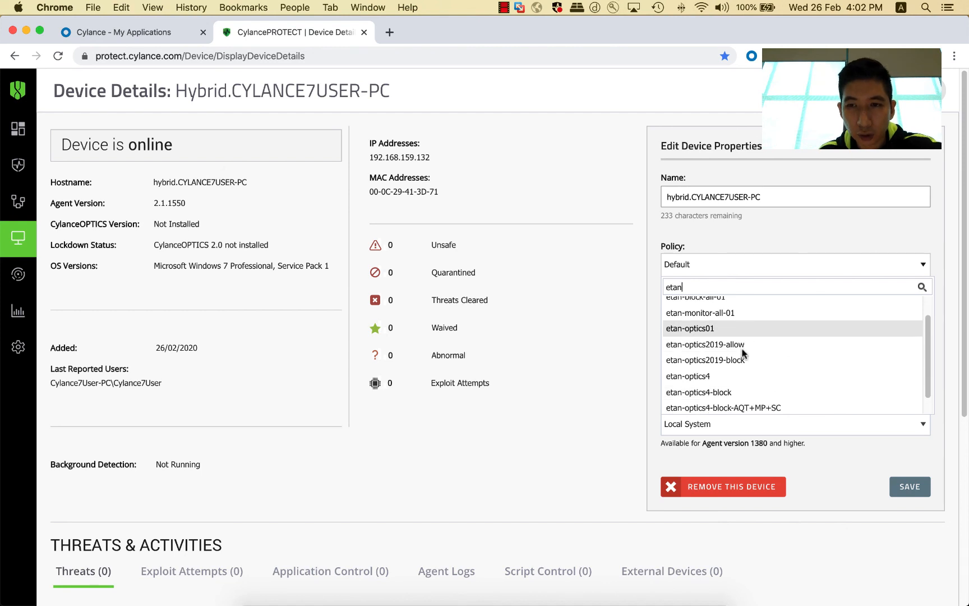
scroll(744, 352, "down", 1)
scroll(740, 347, "up", 2)
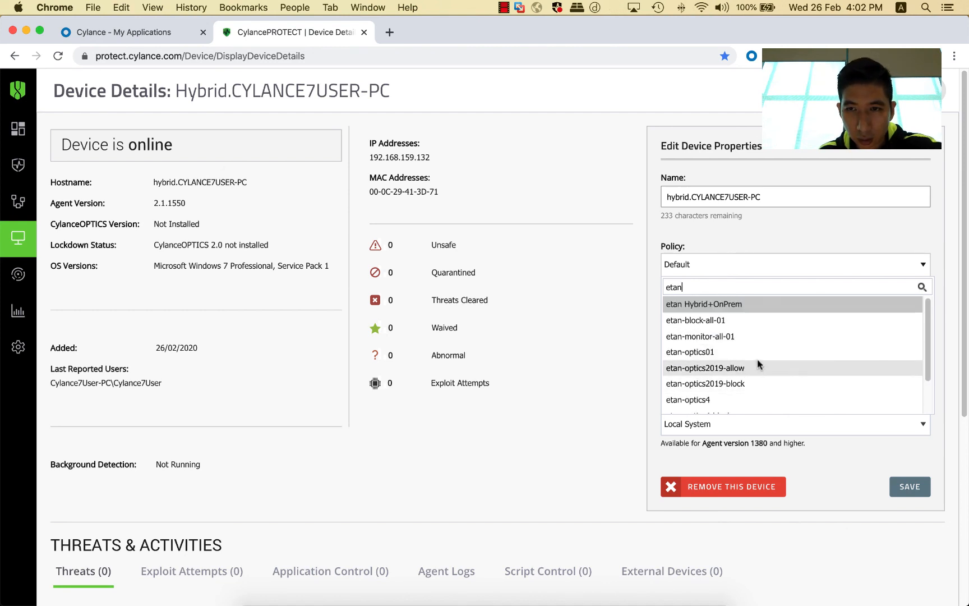
left_click(726, 337)
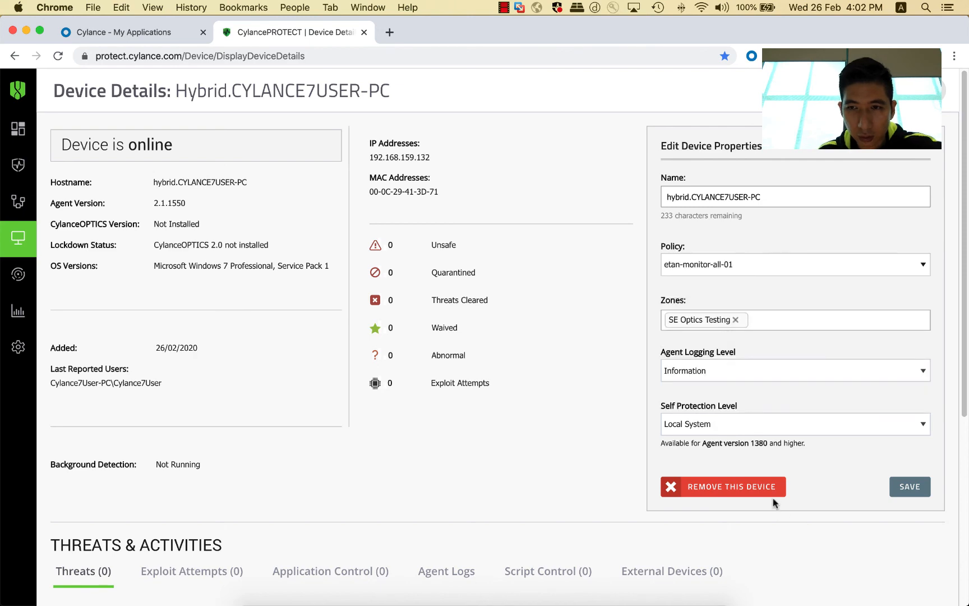
Step: Save the device properties with the etan-monitor-all-01 policy
left_click(896, 487)
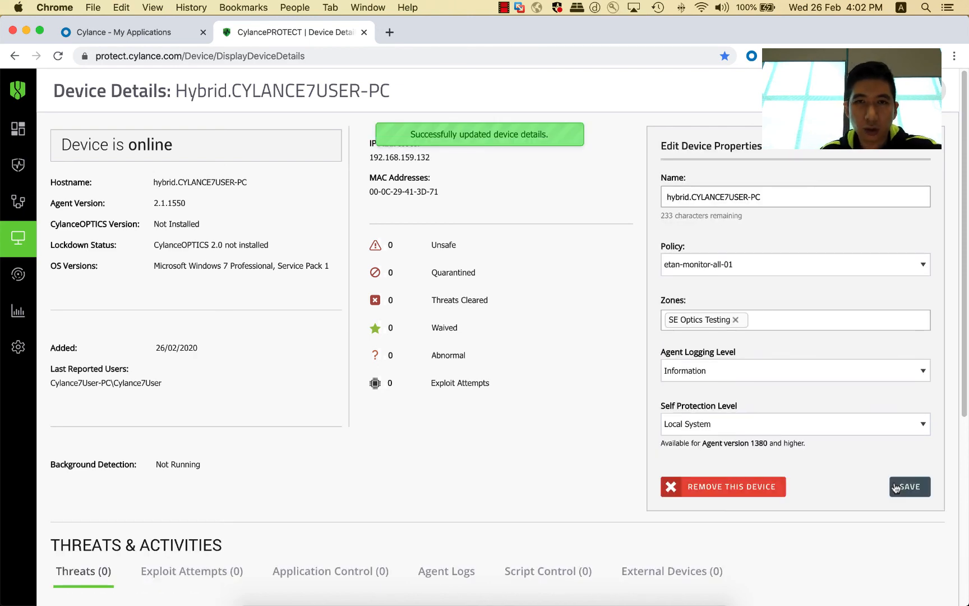
Step: Close the agent's About dialog on the VM and run Check for Updates from the CylancePROTECT tray icon
key("ctrl+Up")
left_click(303, 248)
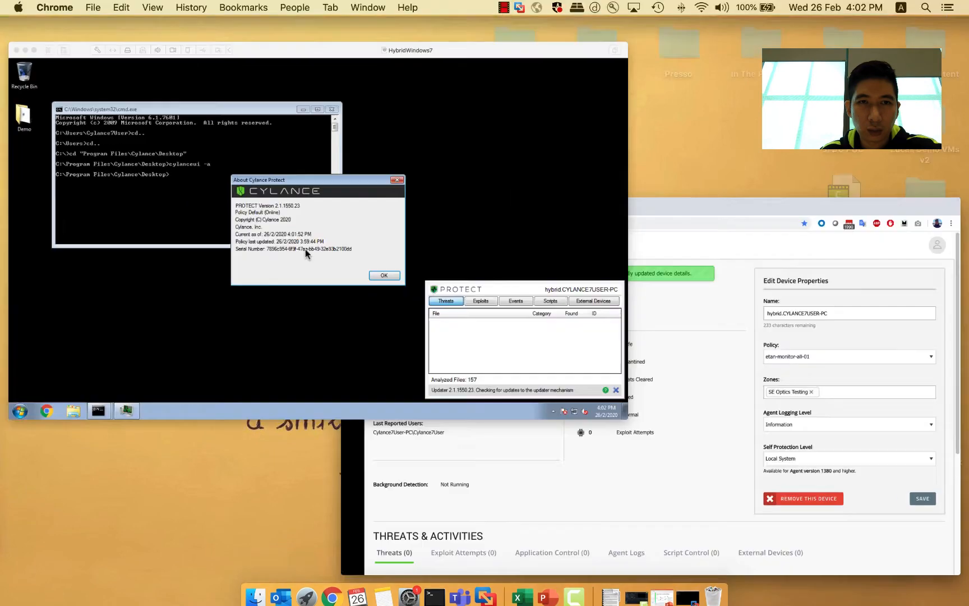
left_click(586, 375)
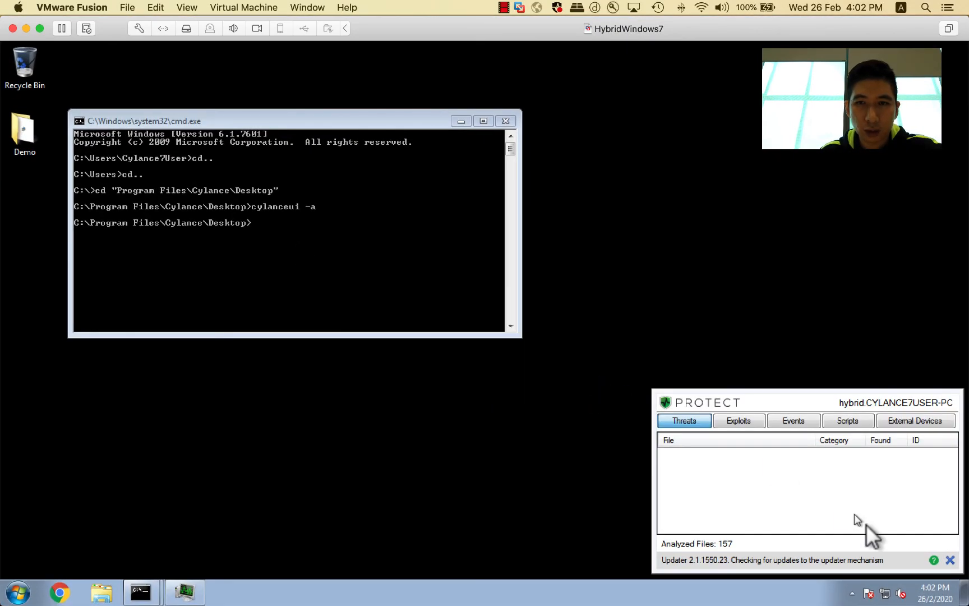
left_click(852, 593)
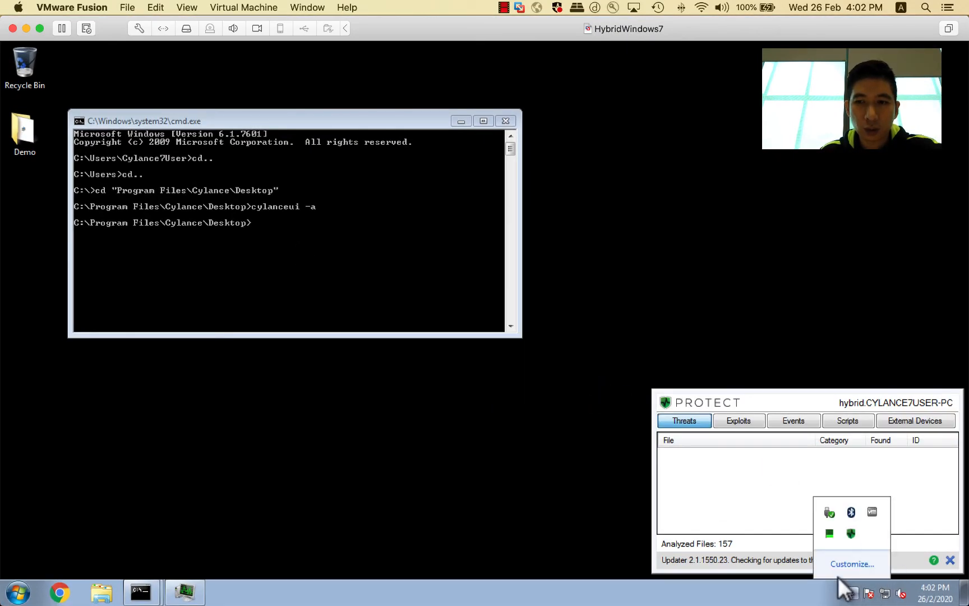
right_click(850, 530)
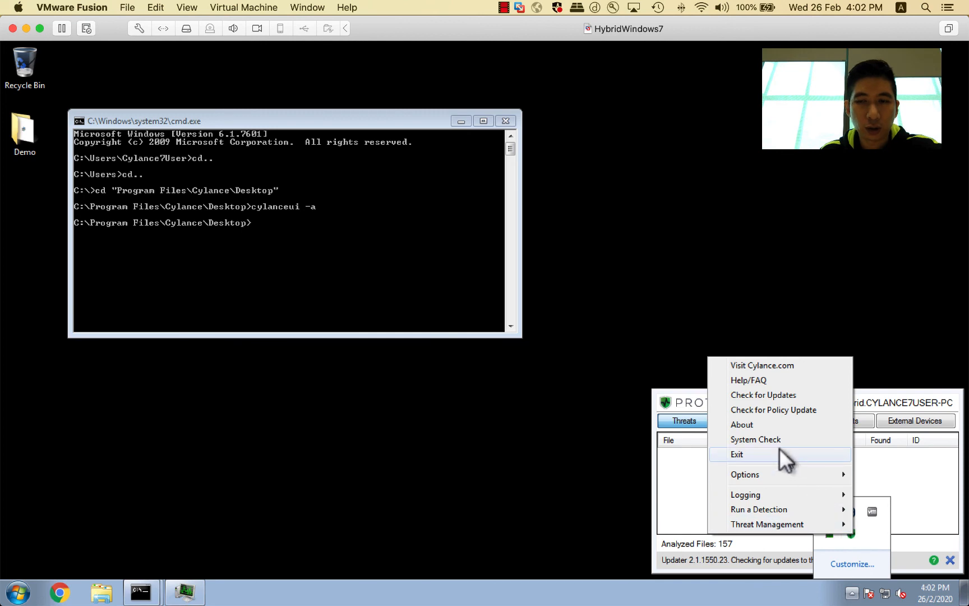
left_click(766, 394)
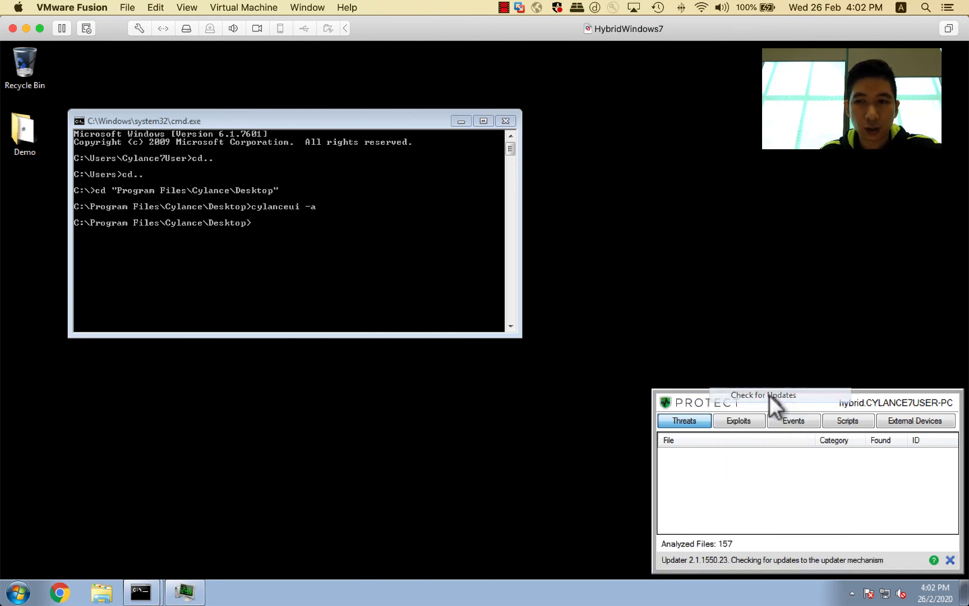
Step: Run Check for Policy Update from the CylancePROTECT tray icon menu
left_click(852, 591)
right_click(851, 531)
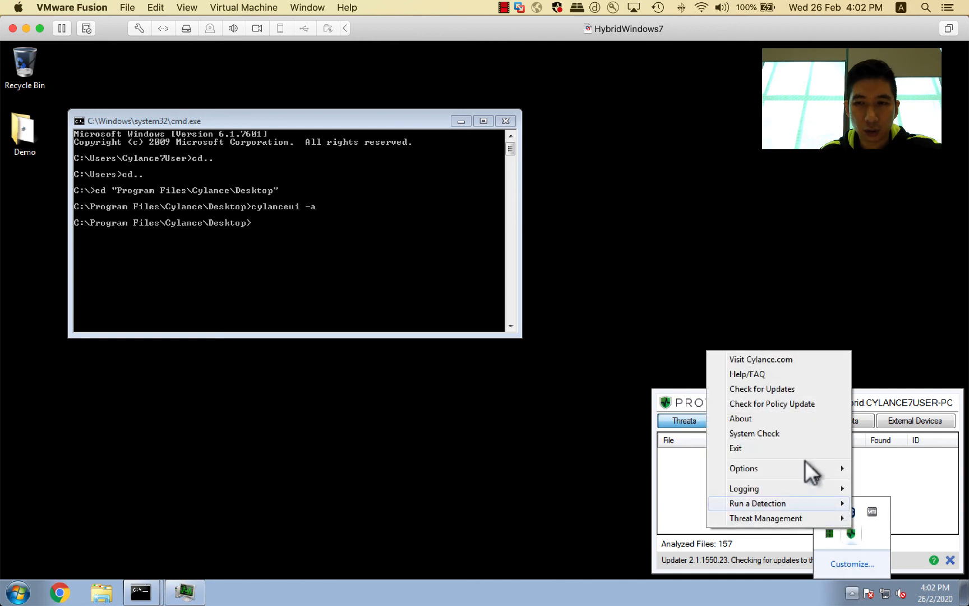
left_click(785, 394)
Step: Open the agent's About dialog from the tray icon menu to check its policy
left_click(852, 593)
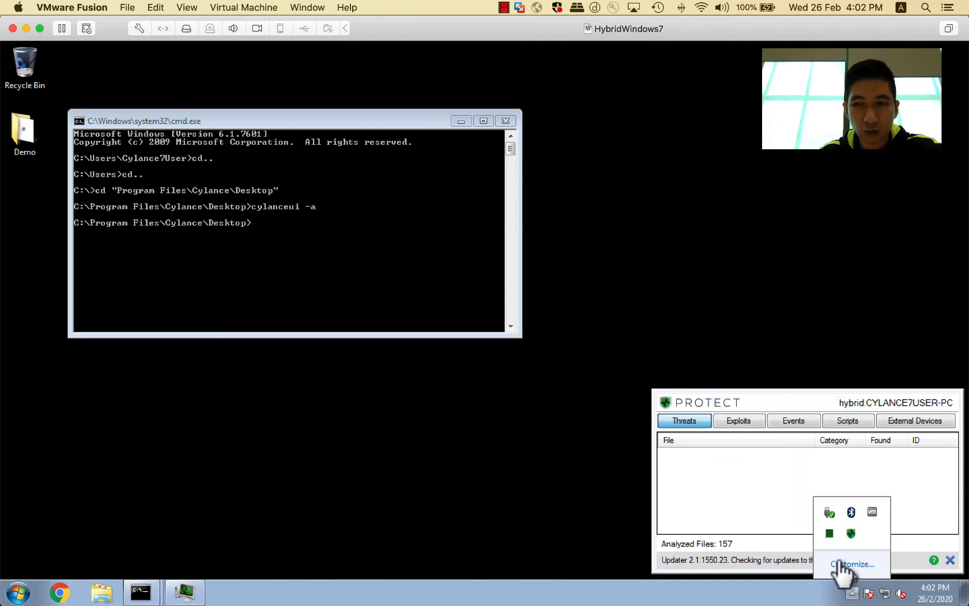
right_click(847, 532)
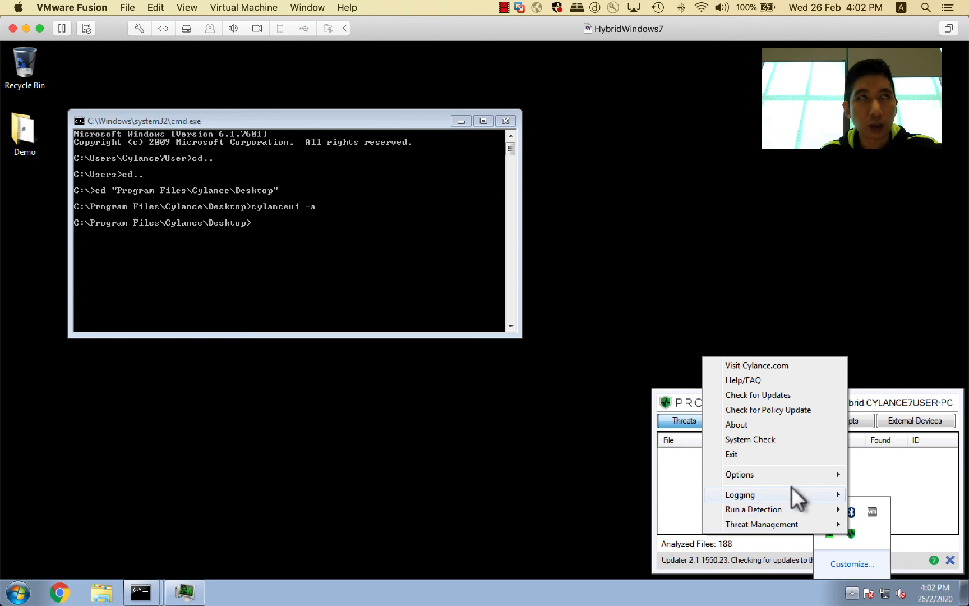
mouse_move(757, 467)
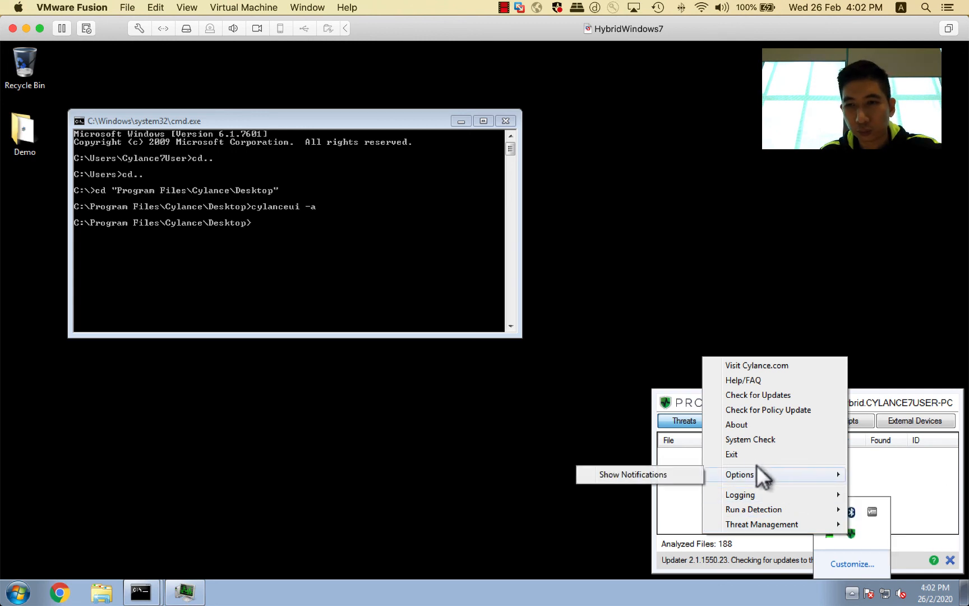
left_click(745, 425)
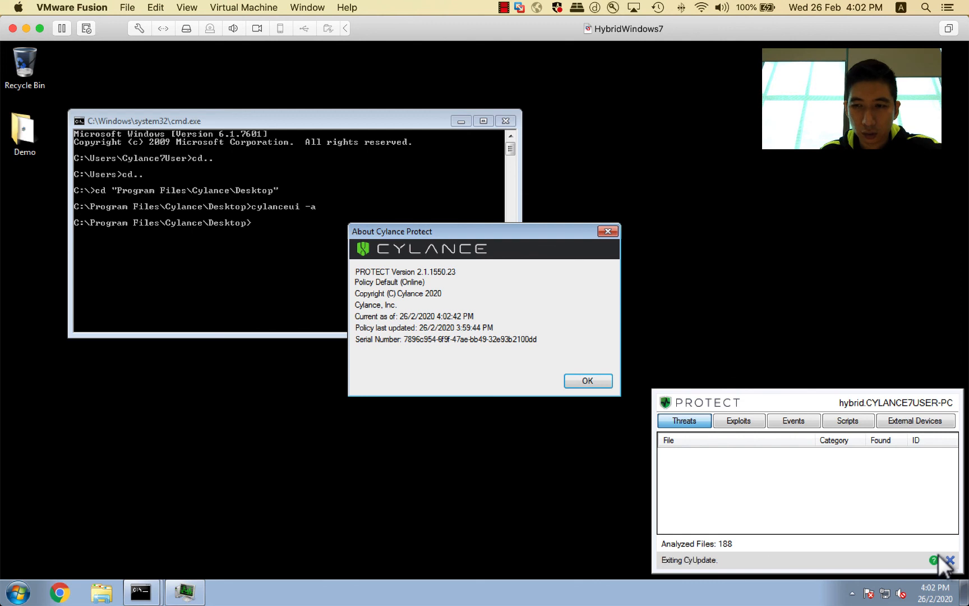
Step: Close the About dialog and reopen it from the tray icon menu
left_click(851, 593)
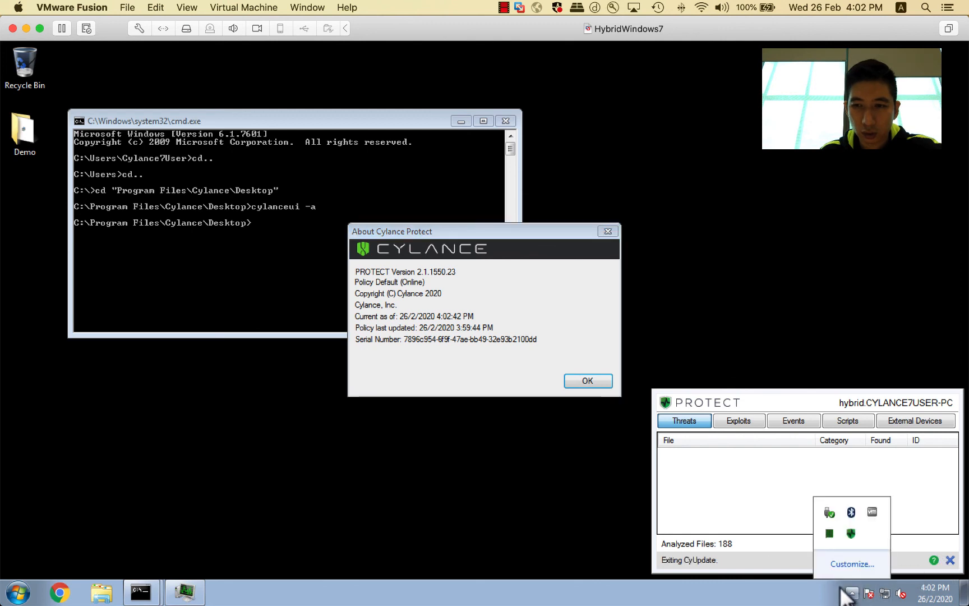
right_click(851, 532)
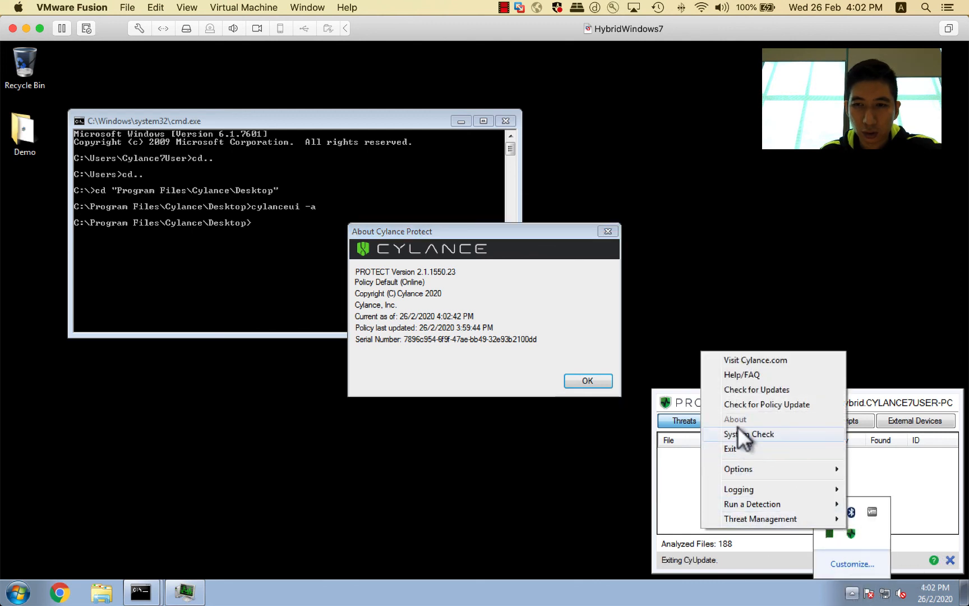
left_click(587, 379)
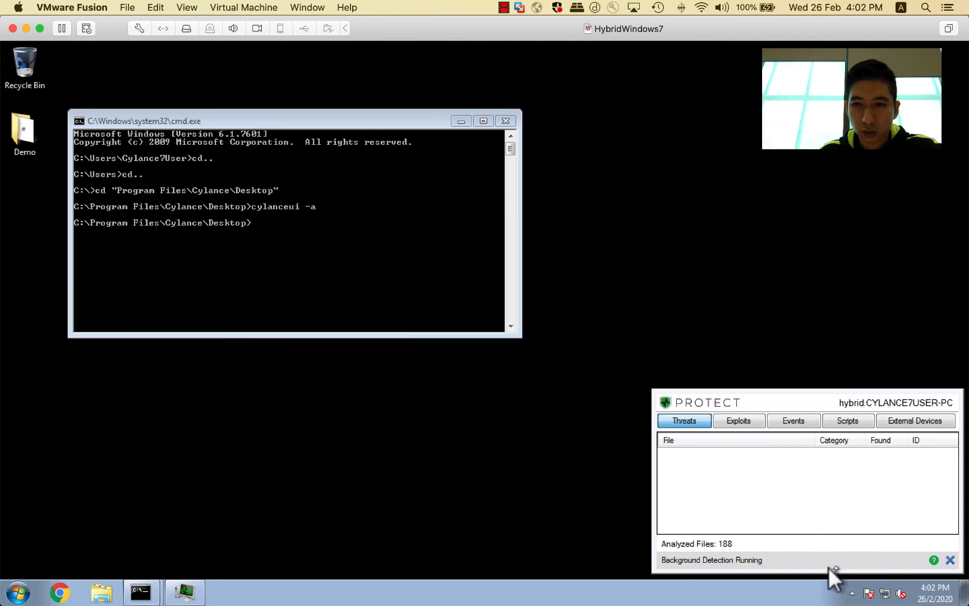
left_click(851, 593)
right_click(851, 594)
left_click(851, 595)
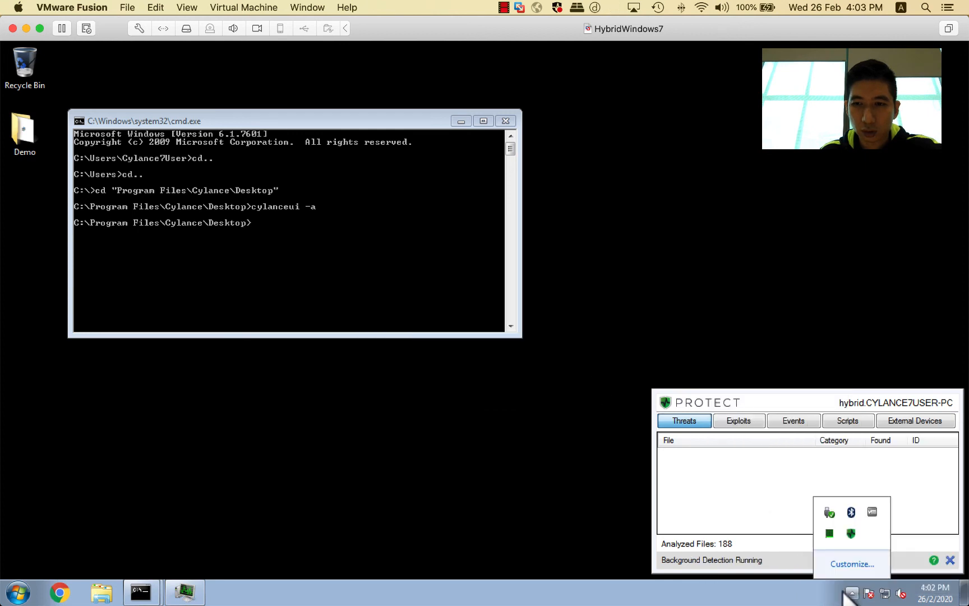
left_click(851, 594)
left_click(851, 593)
right_click(850, 533)
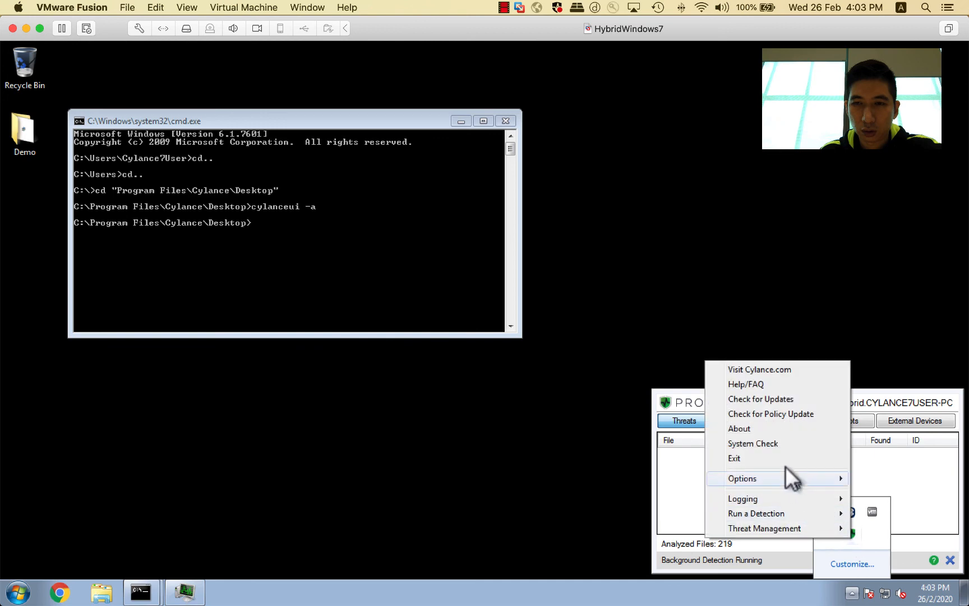
left_click(735, 426)
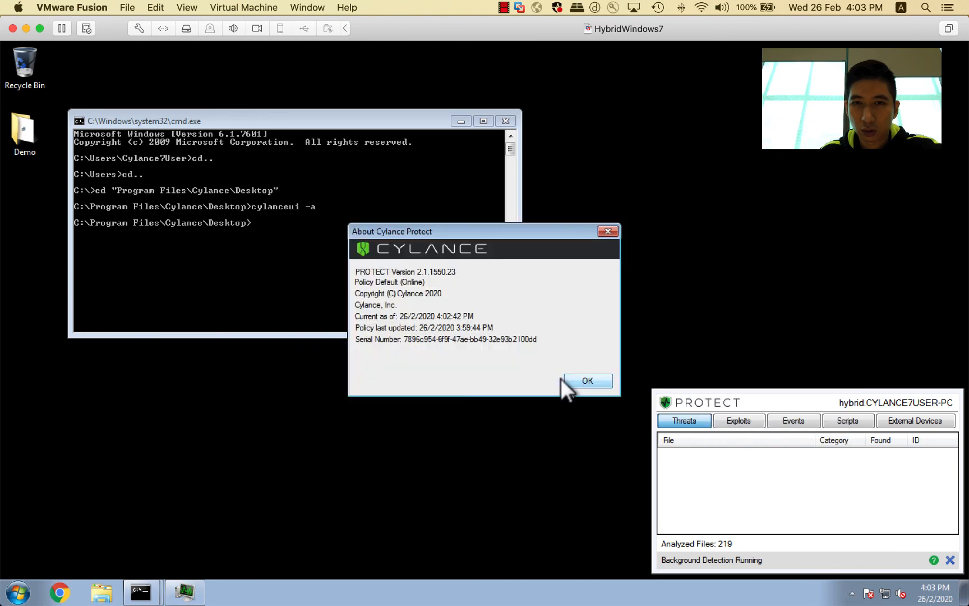
Step: Close the About dialog and save the device properties again in the console
left_click(568, 384)
key("ctrl+Left")
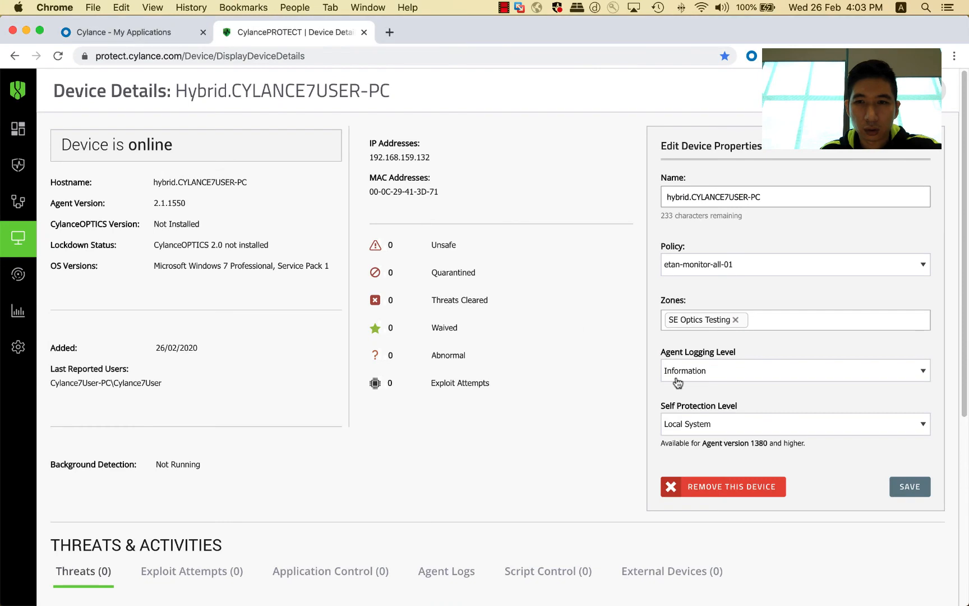
left_click(905, 485)
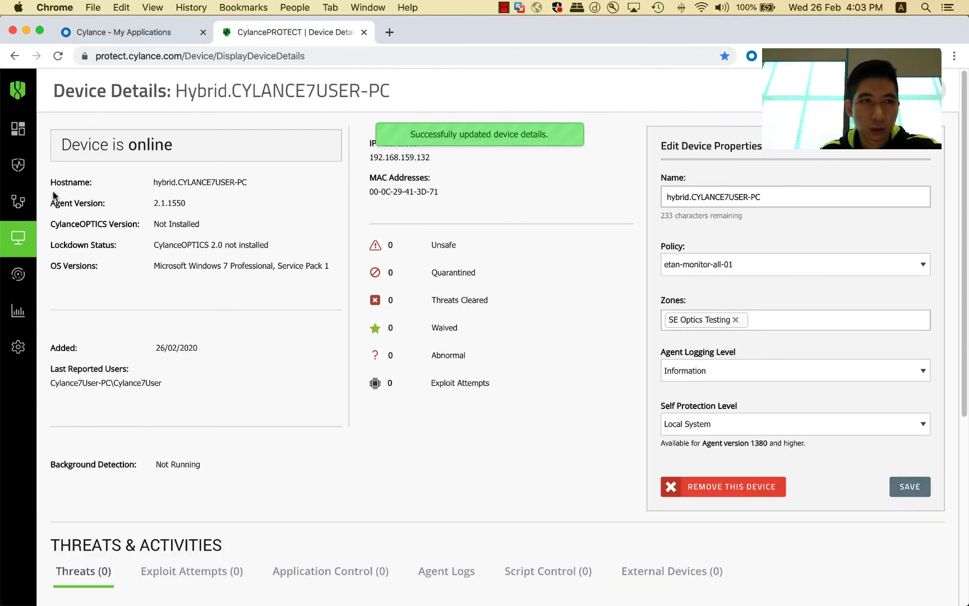
Step: Open the console's Devices list to check the device's assigned policy
left_click(22, 240)
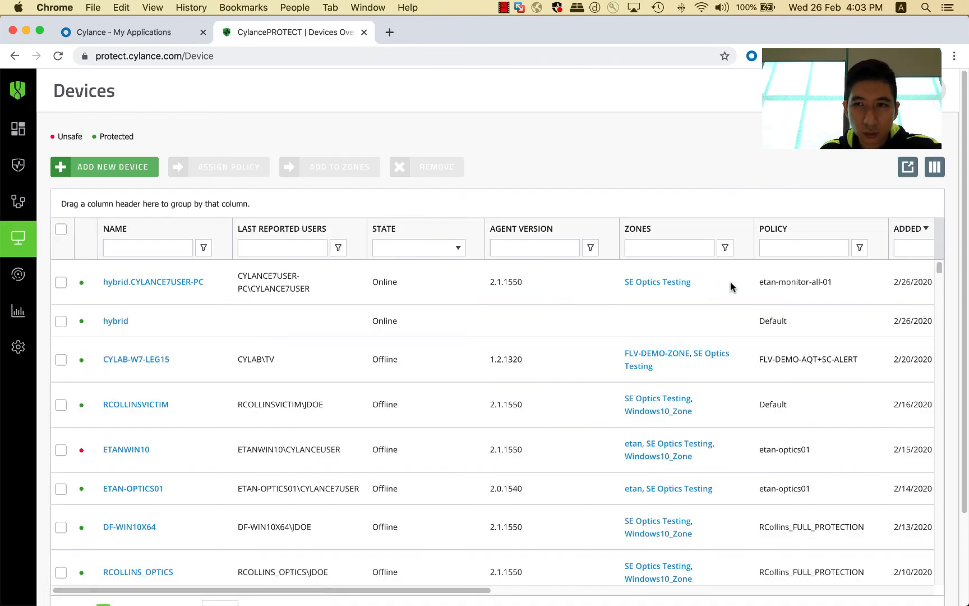
Step: Return to the VM and run Check for Policy Update from the CylancePROTECT tray icon menu
key("ctrl+Up")
left_click(420, 187)
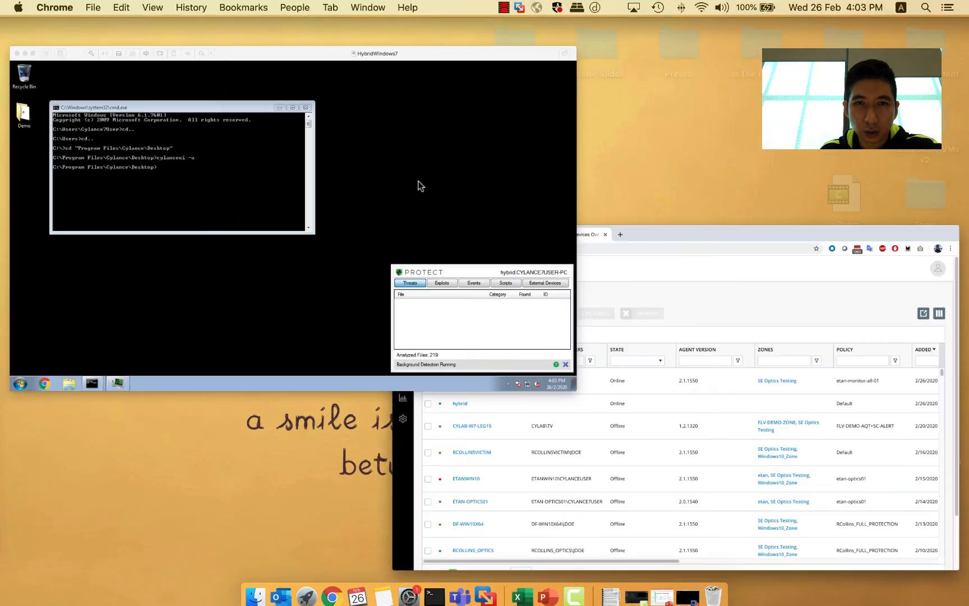
right_click(852, 591)
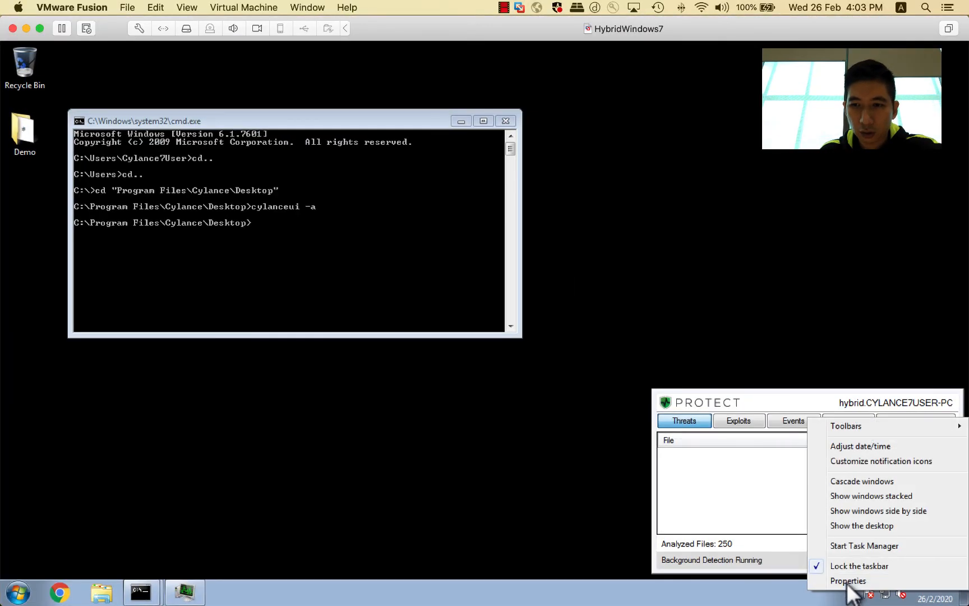
left_click(852, 592)
left_click(852, 593)
right_click(839, 525)
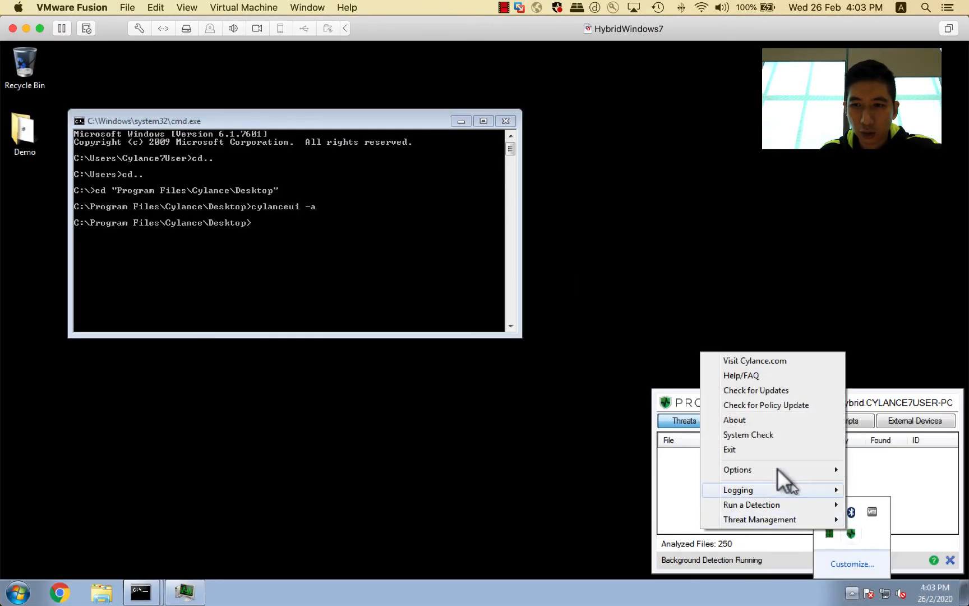
left_click(766, 397)
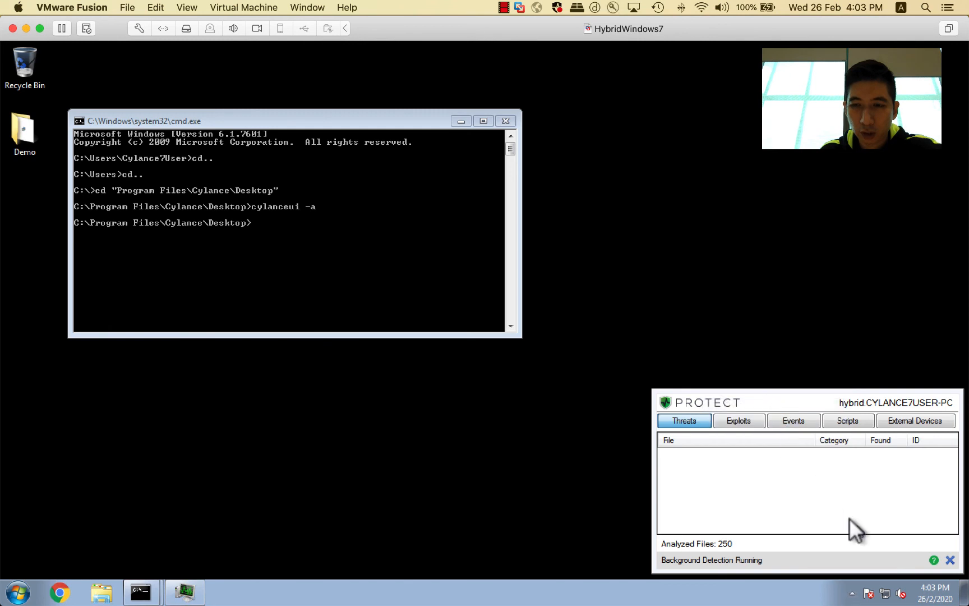
Step: Open the agent's About dialog, highlight its policy line, and move the dialog lower on the desktop
left_click(842, 578)
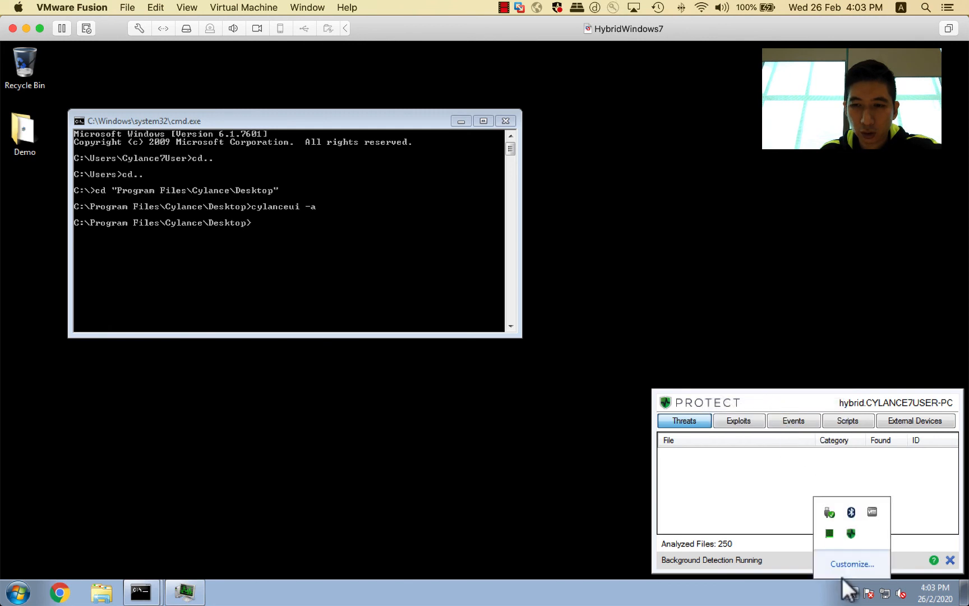
right_click(845, 522)
left_click(735, 416)
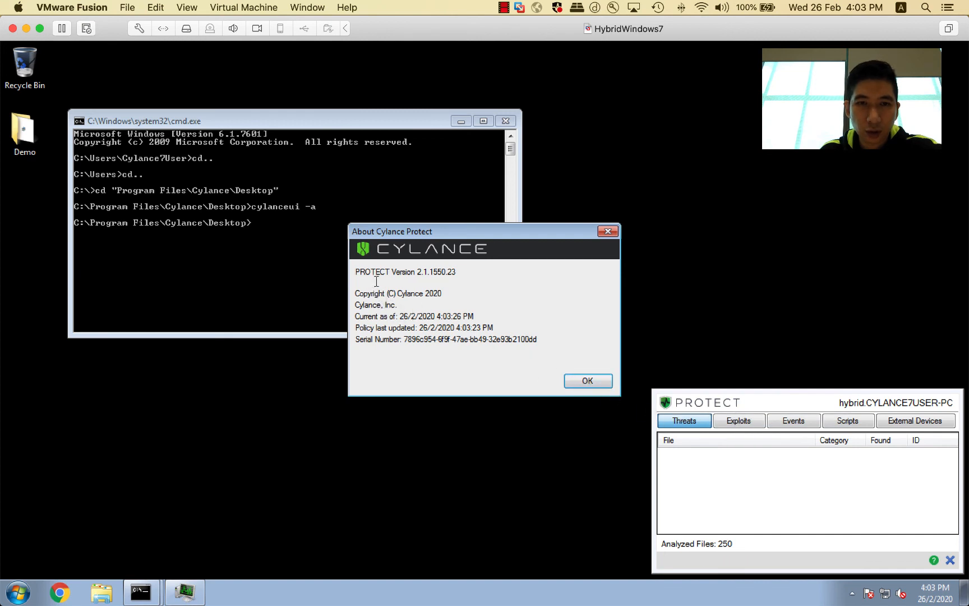
left_click_drag(376, 281, 497, 281)
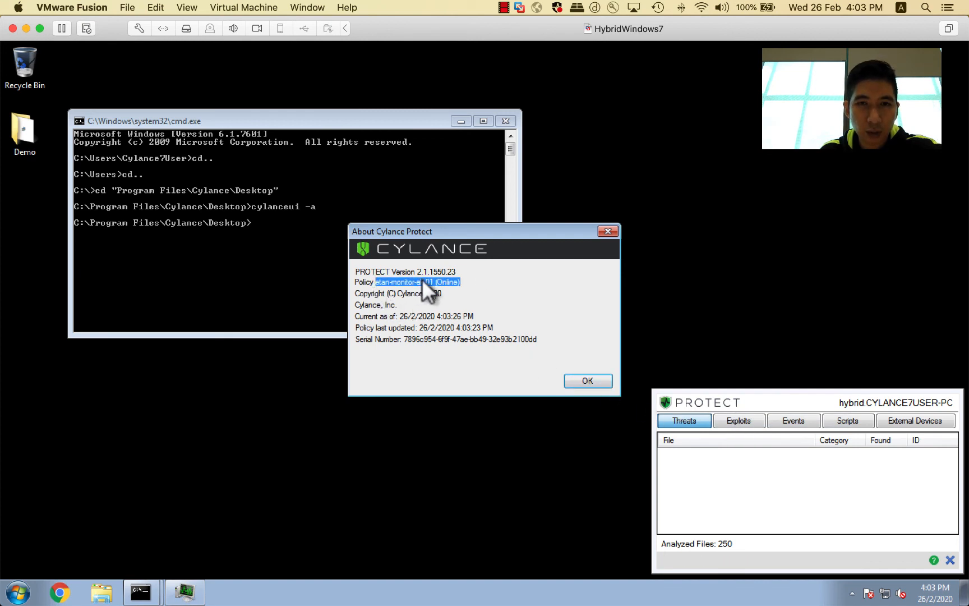
left_click_drag(493, 224, 505, 385)
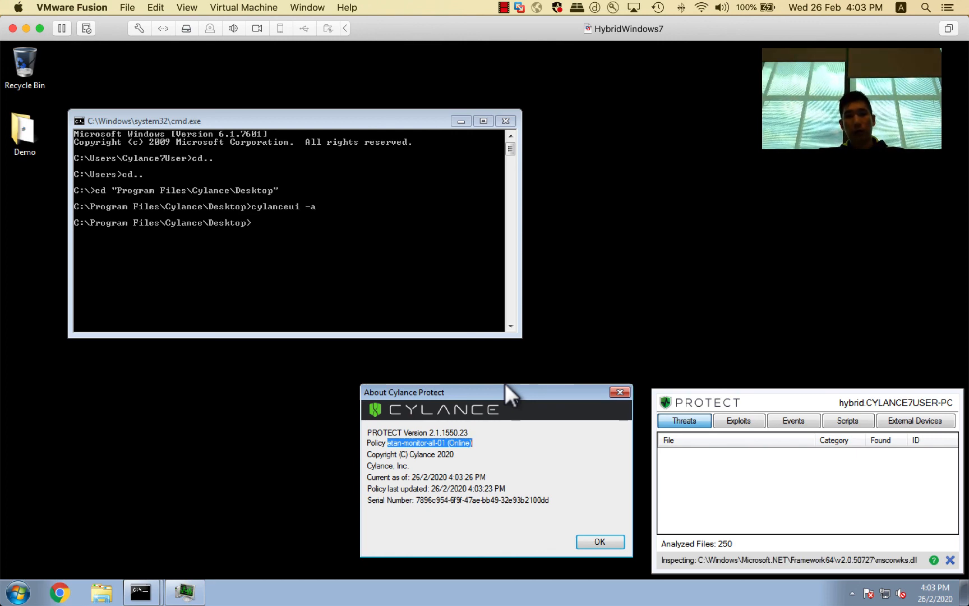
Step: Compare the policy in the console's Devices list with the agent's About dialog on the VM
key("ctrl+Up")
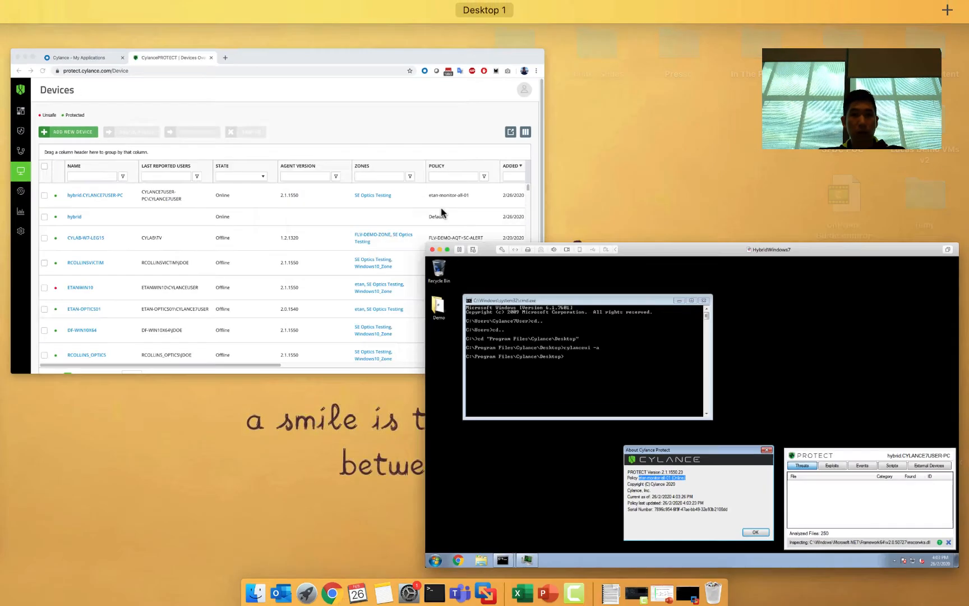
left_click(305, 233)
left_click_drag(130, 326, 118, 327)
left_click(280, 322)
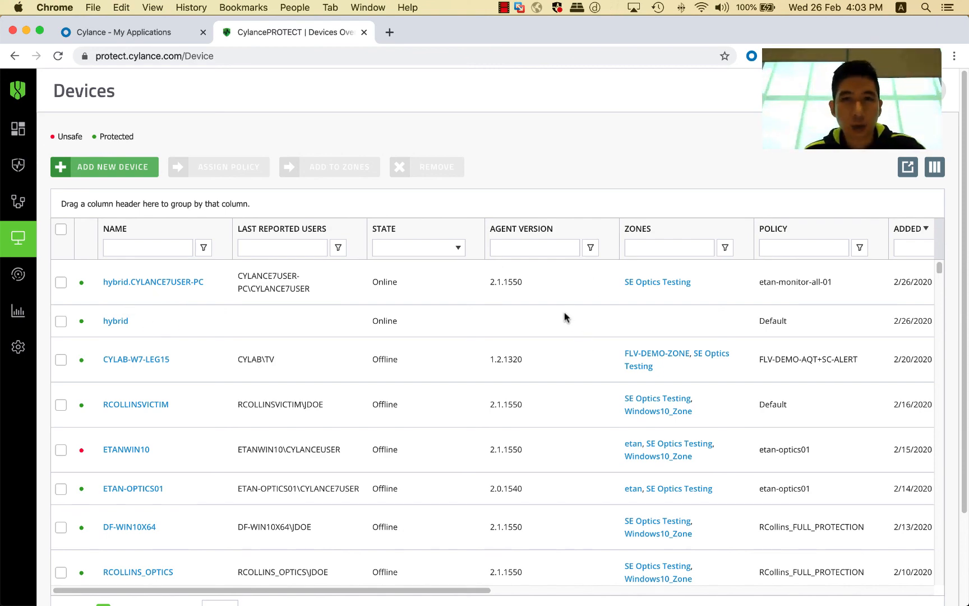
key("ctrl+Up")
left_click(437, 224)
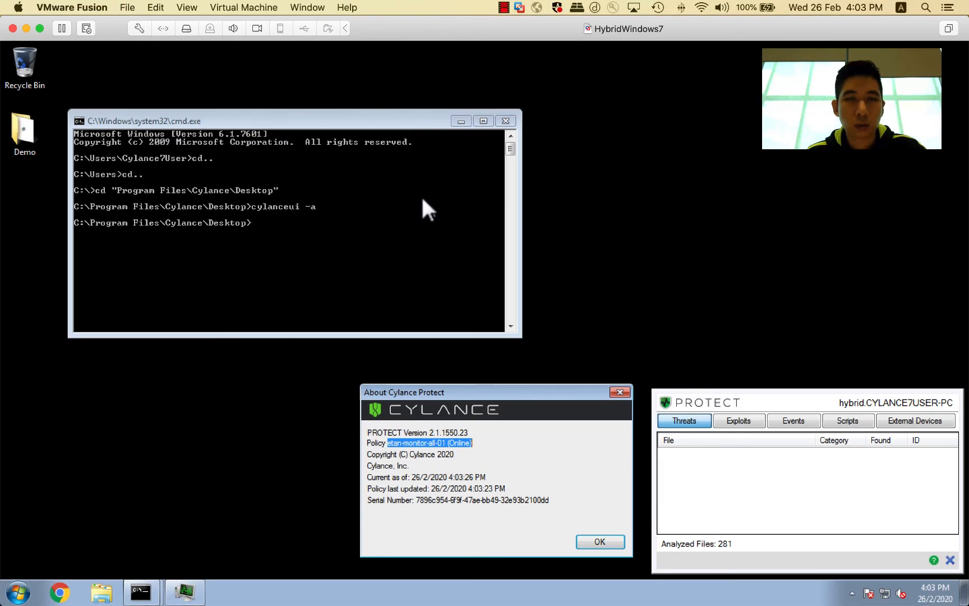